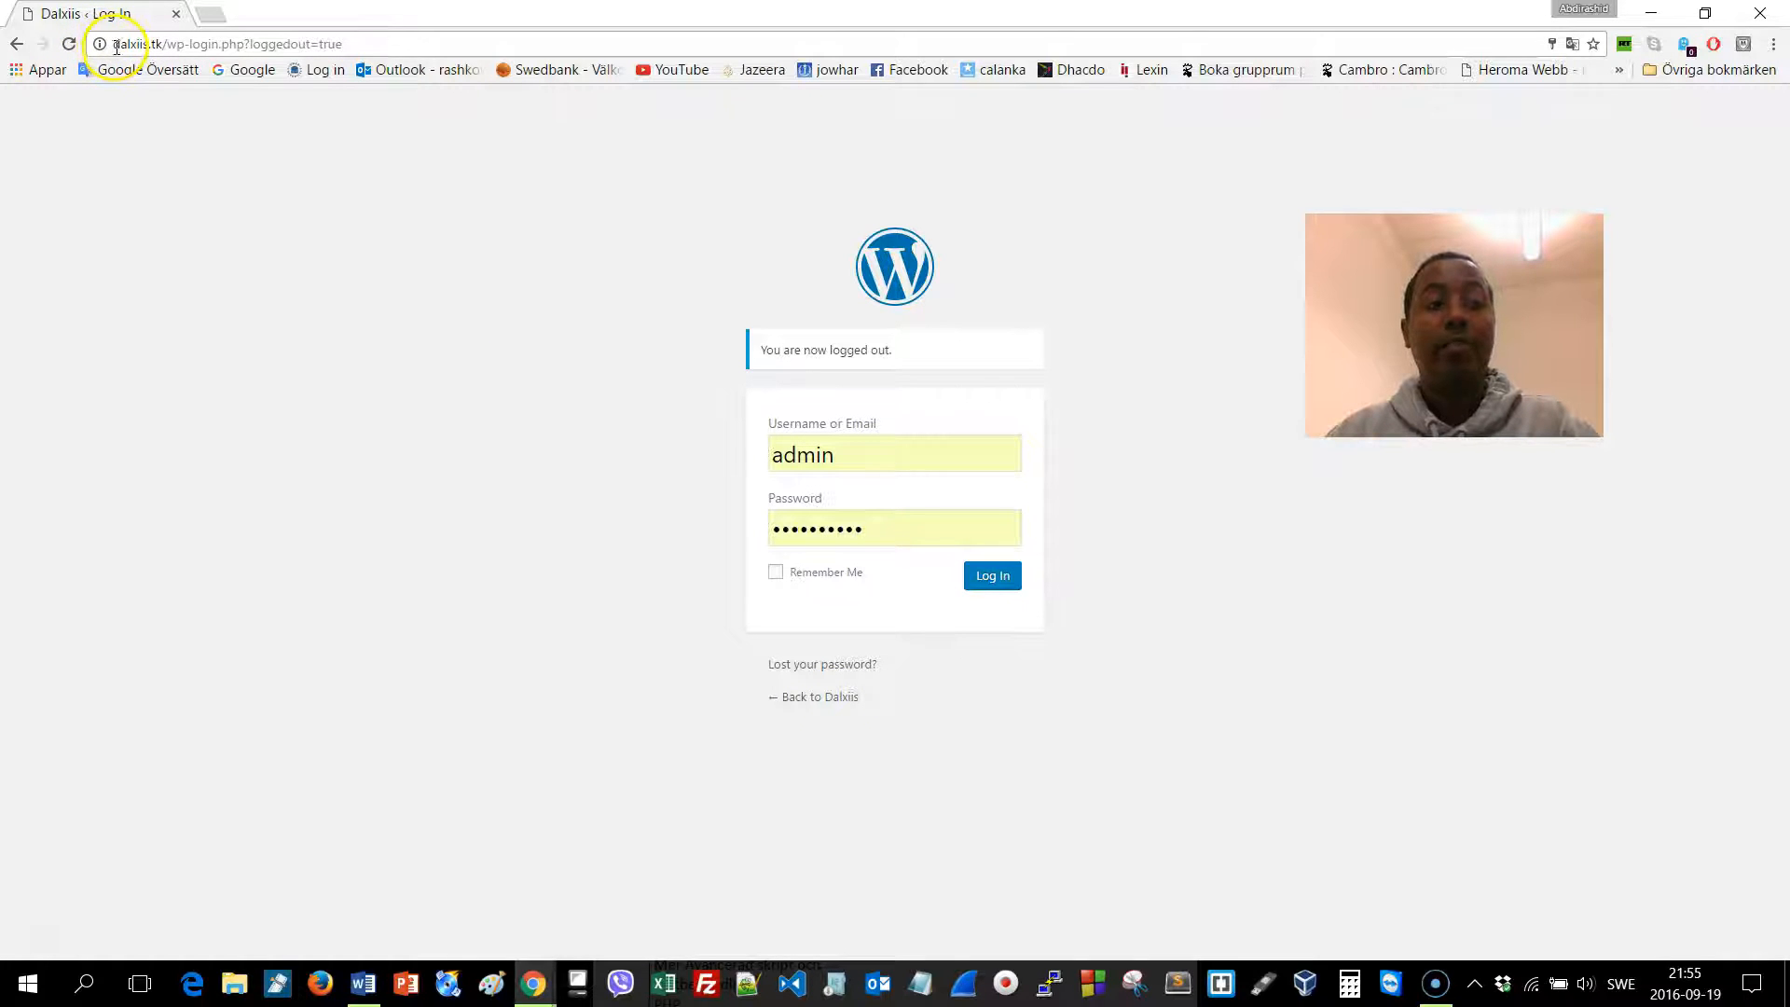
Go to dalxiis.tk/wp-admin and log in to the Dalxiis admin Dashboard
drag(118, 47, 164, 52)
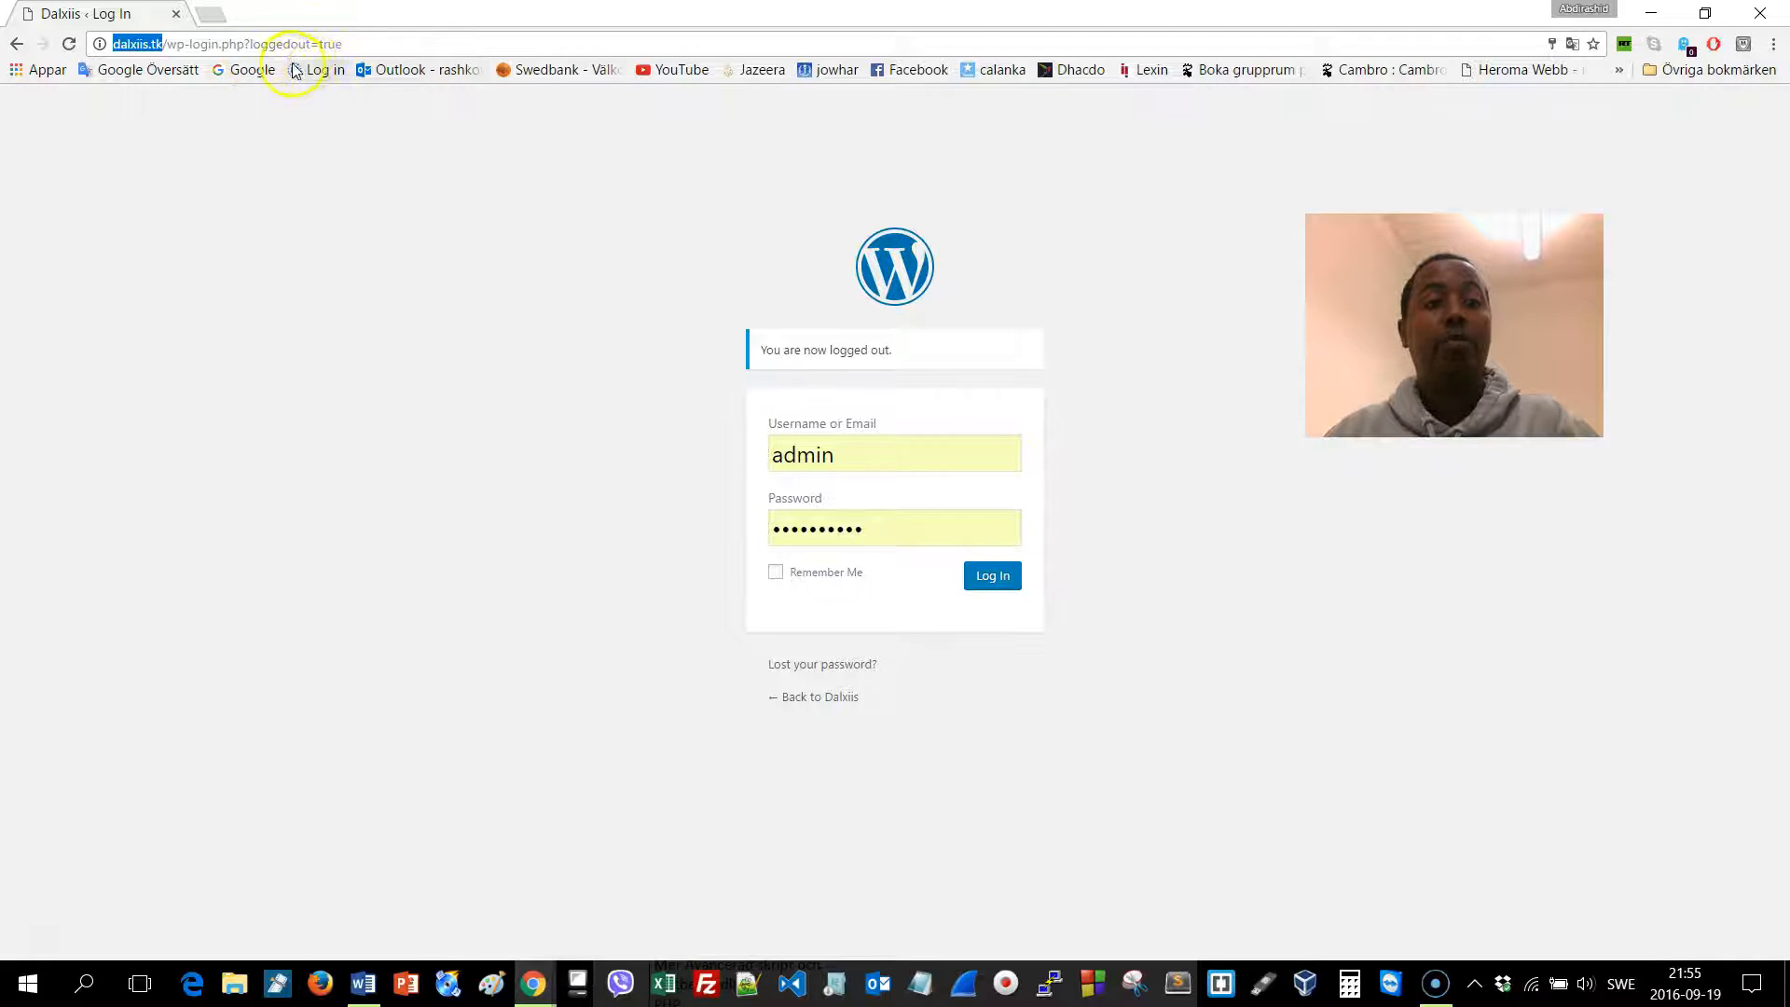
click(336, 44)
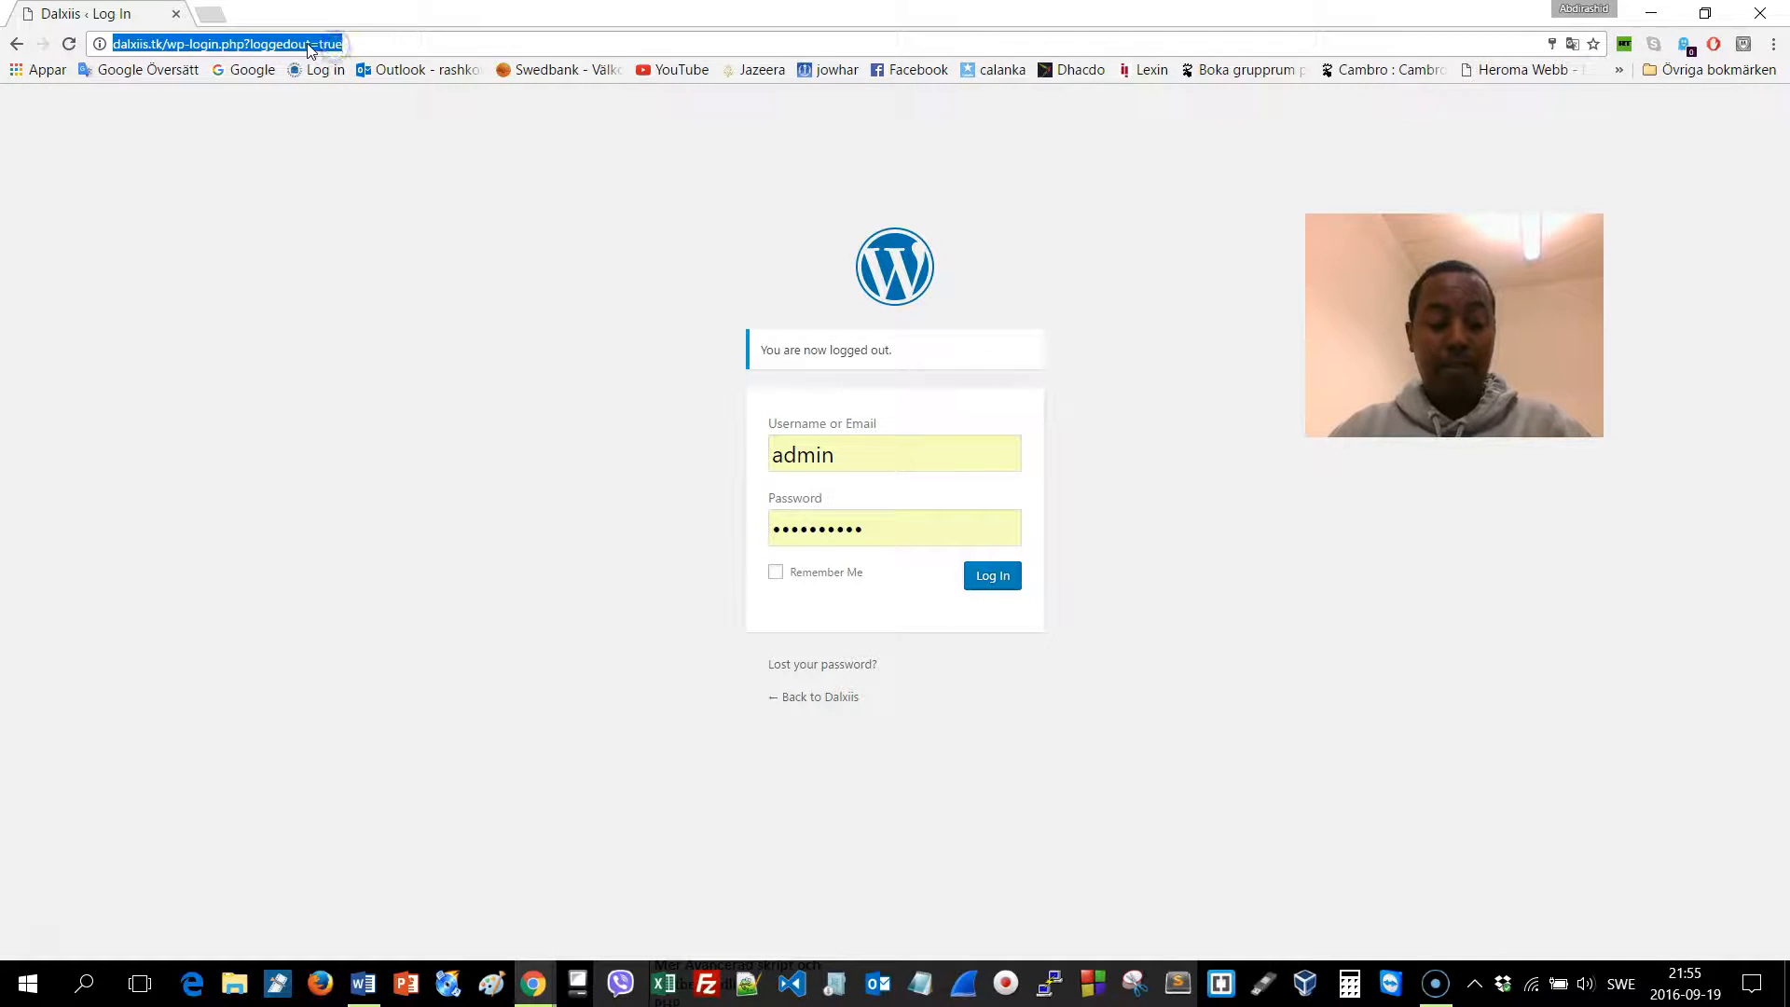
text(dalxa)
key(BackSpace)
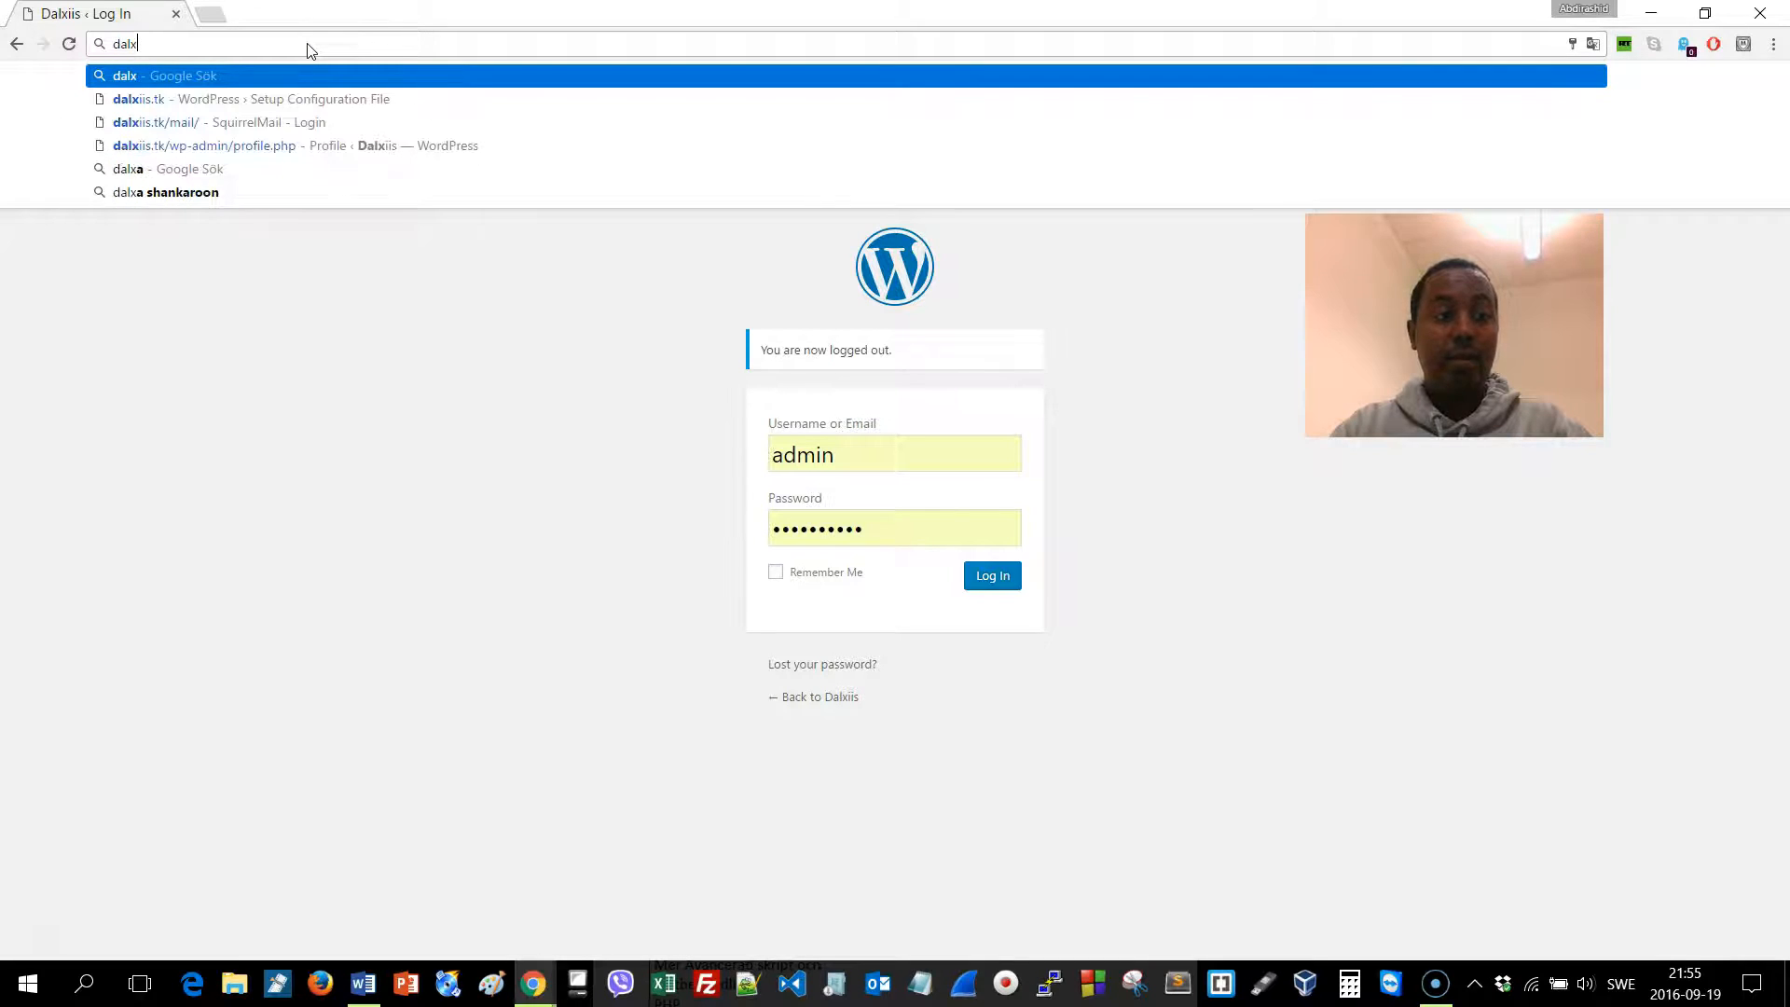
text(is)
key(BackSpace)
text(iis.)
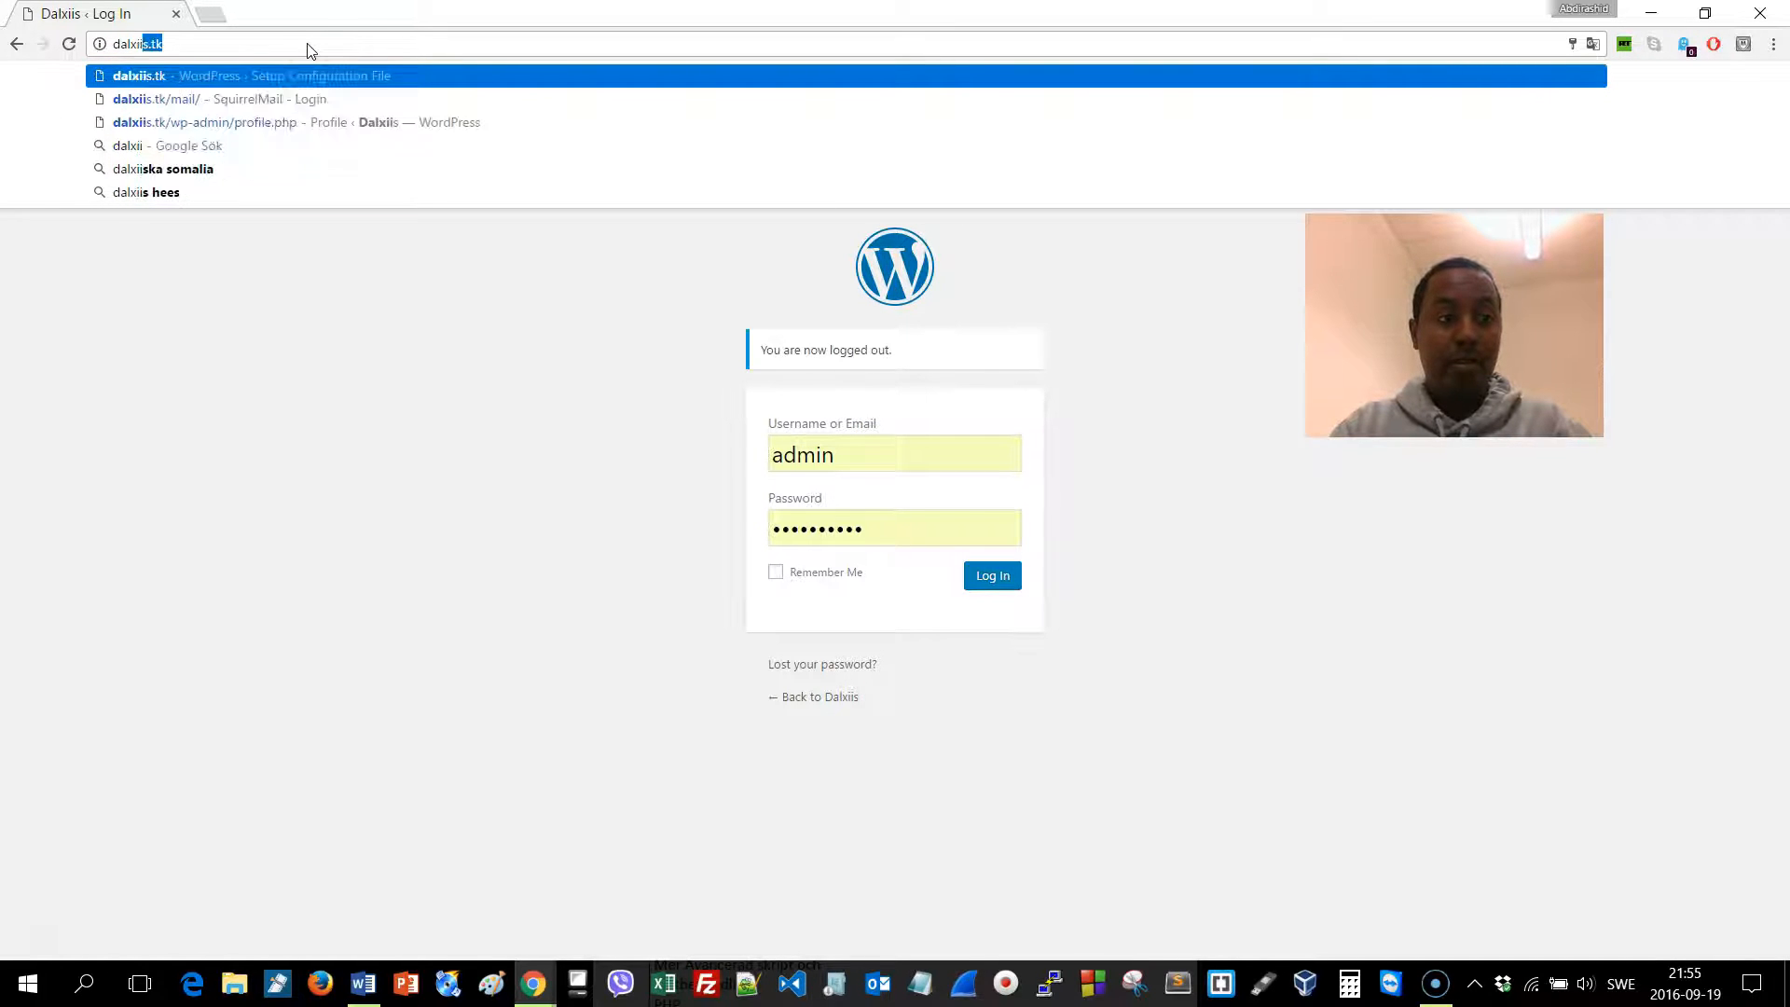
text(tk)
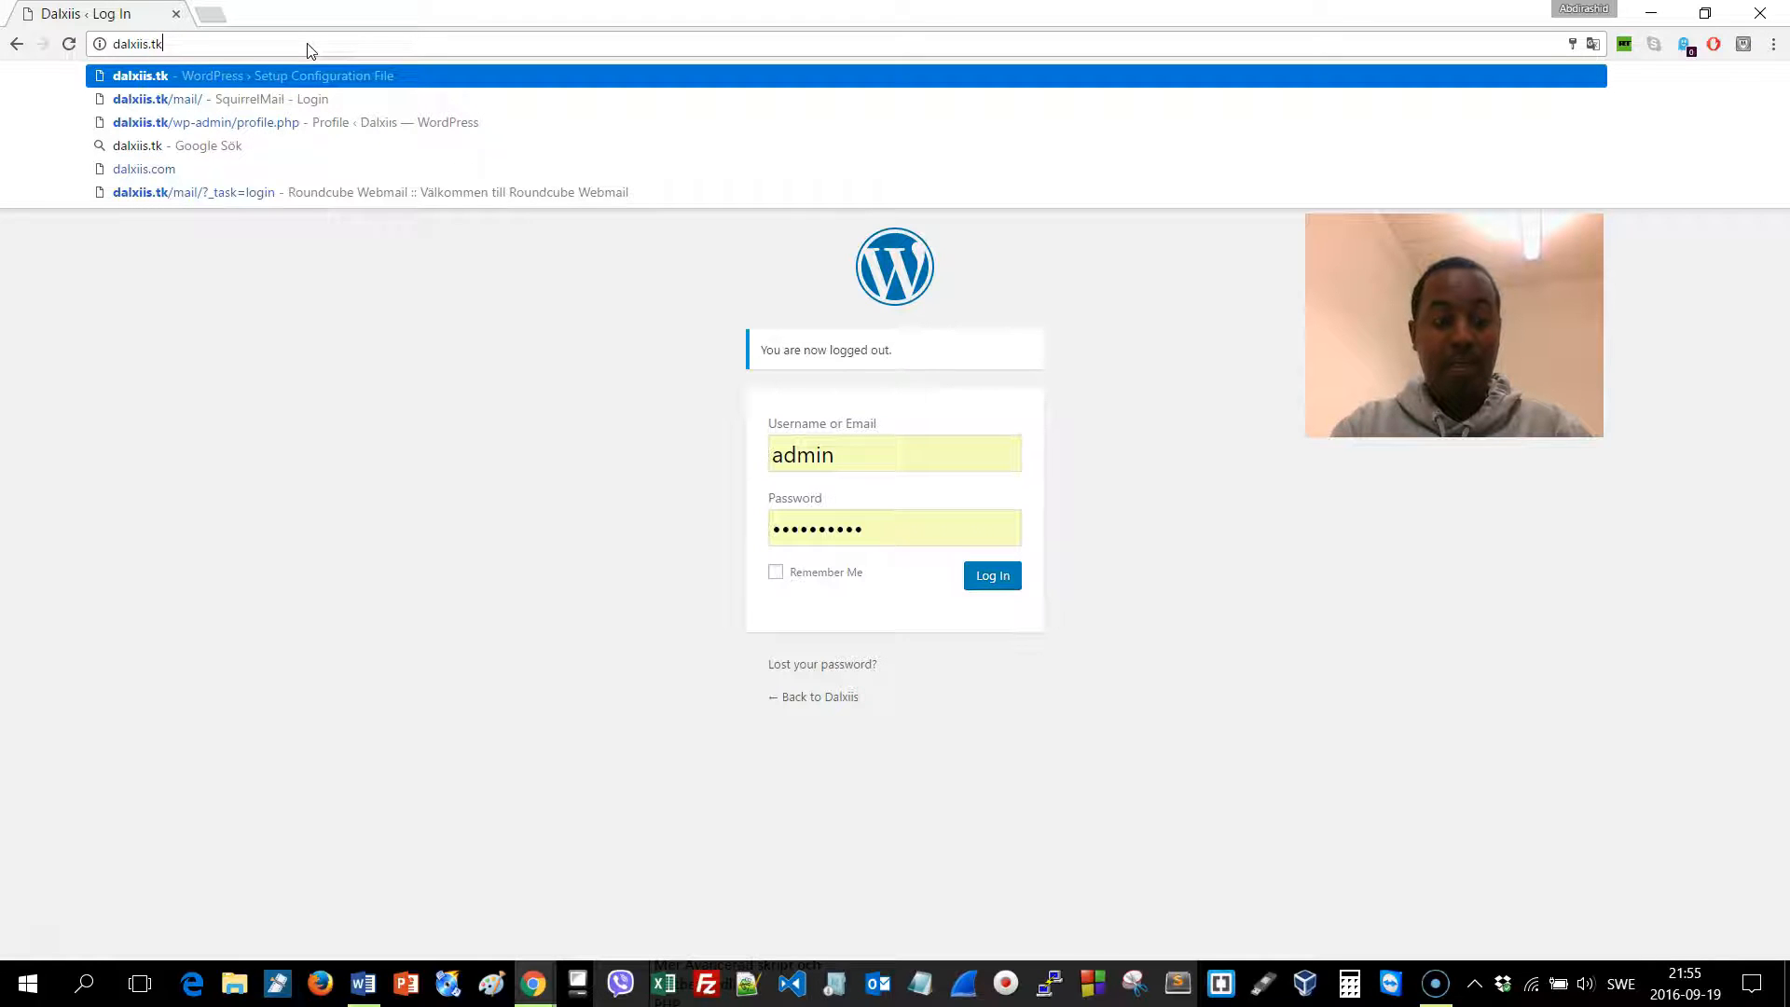
text(/w)
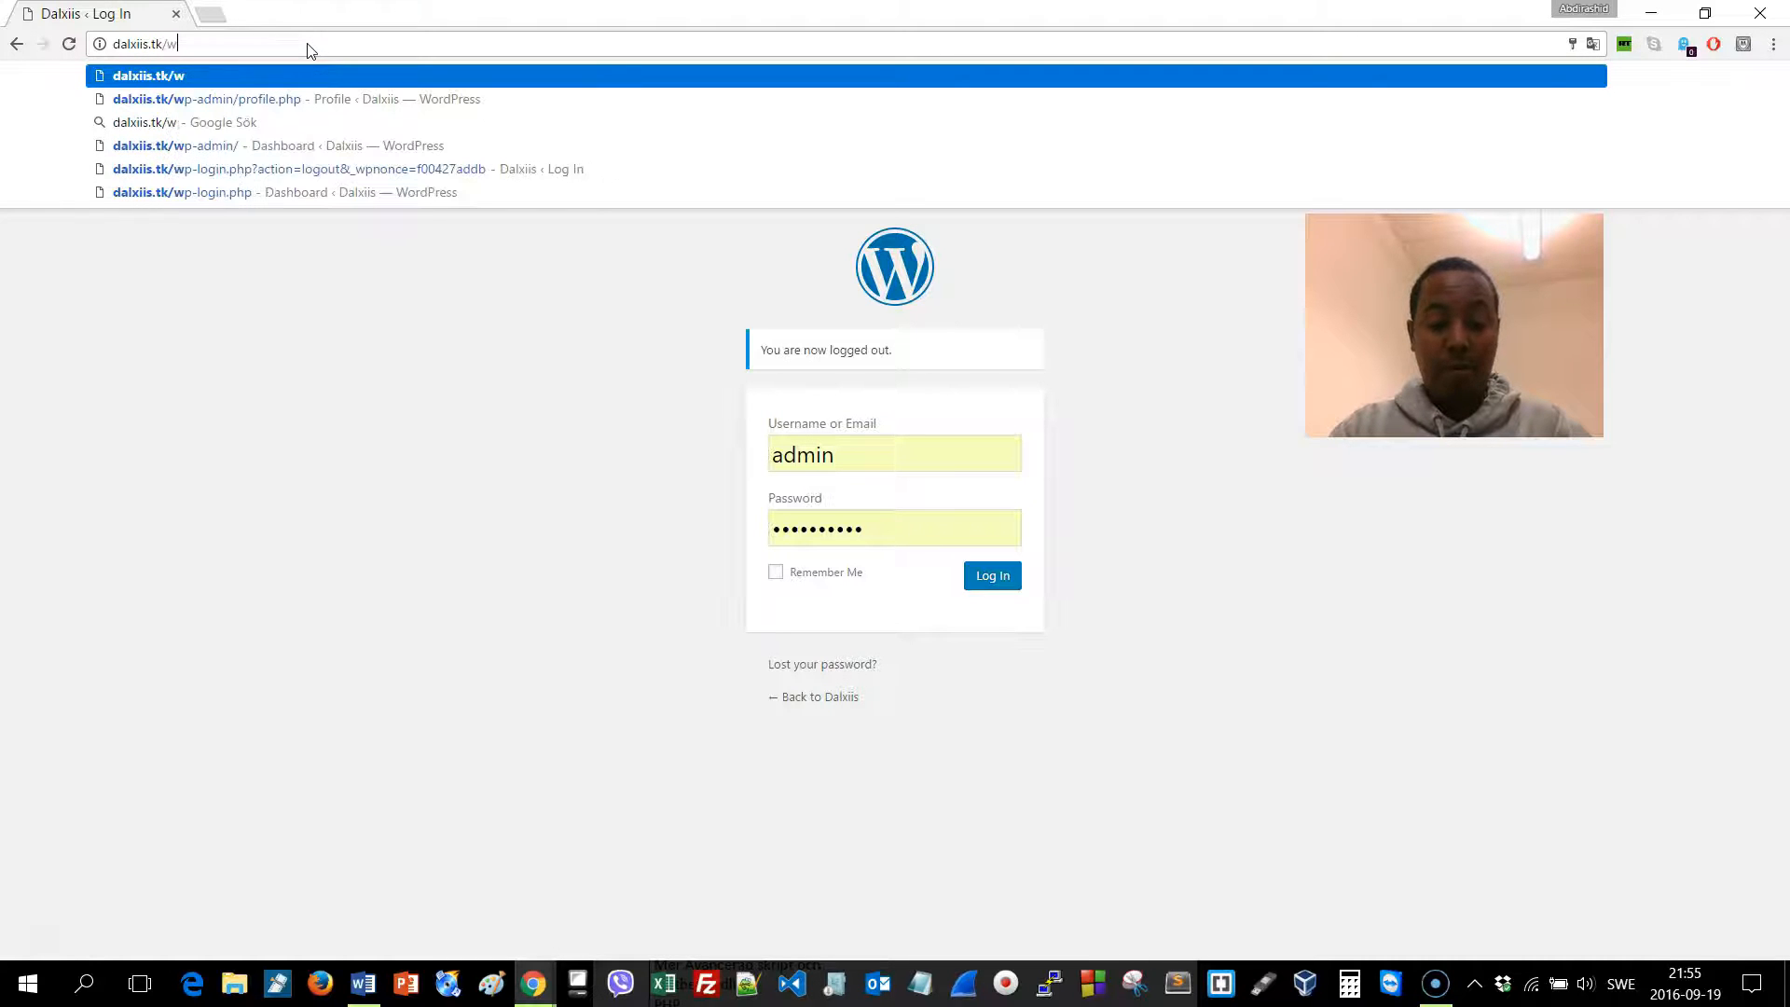
text(p-admin)
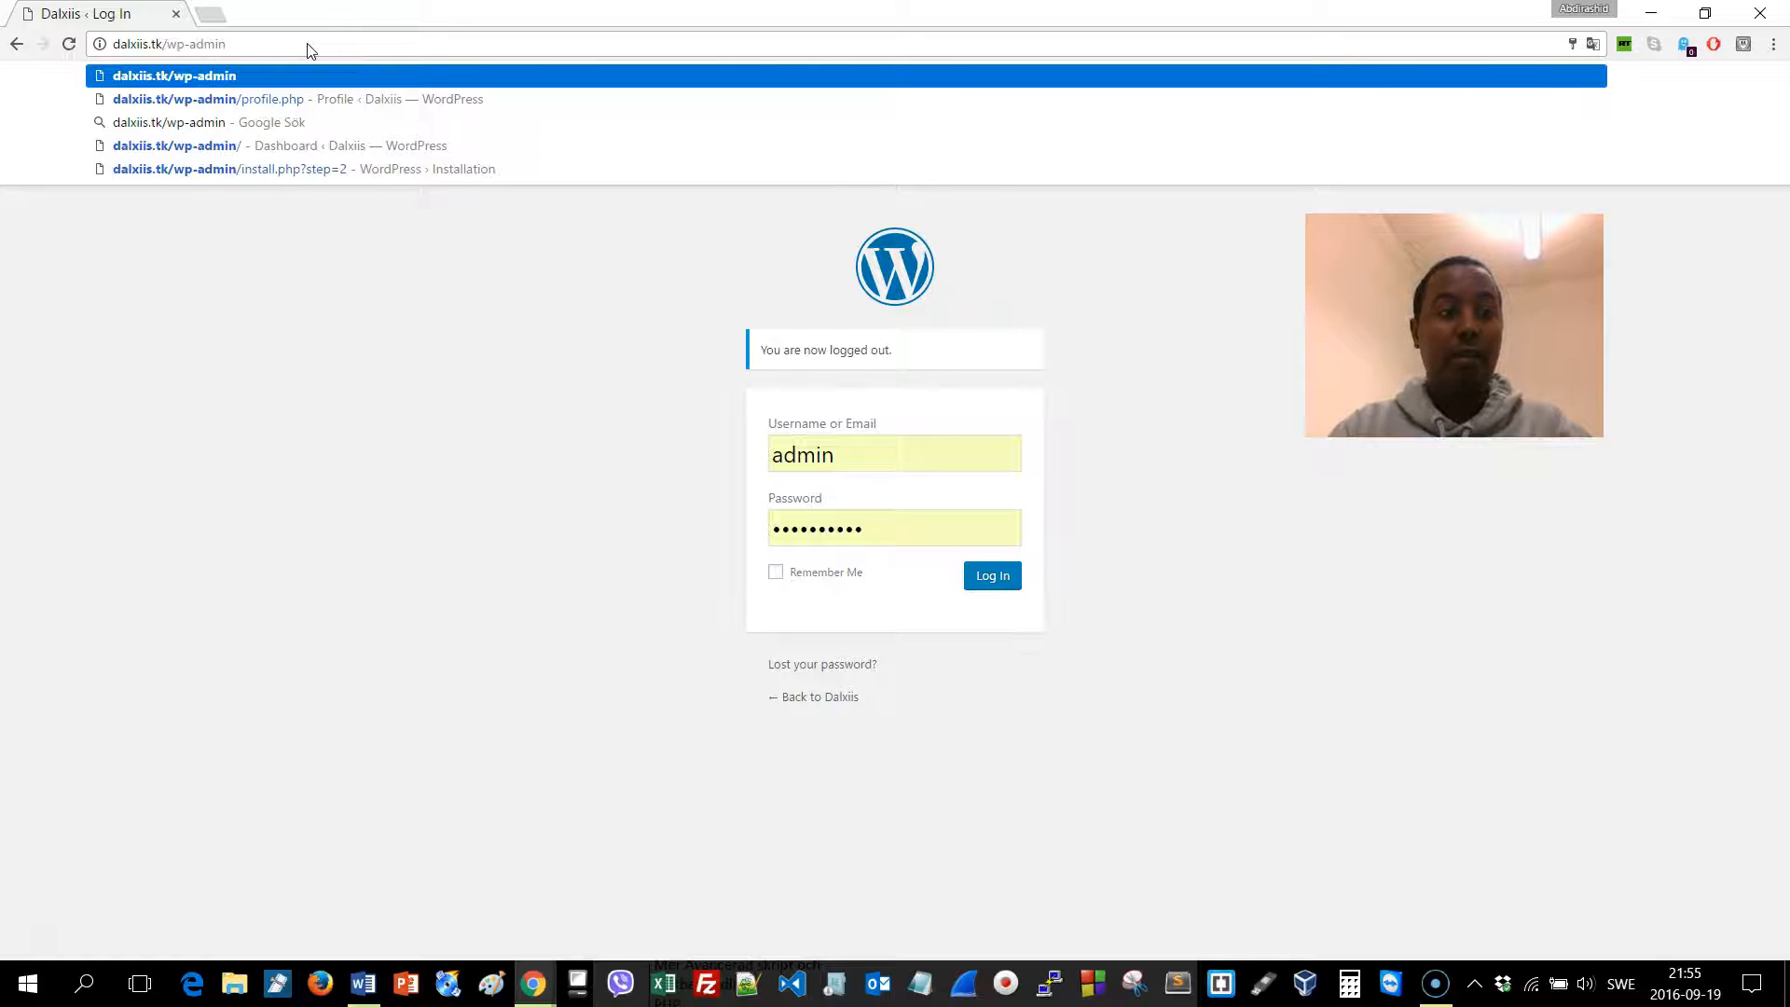
key(Return)
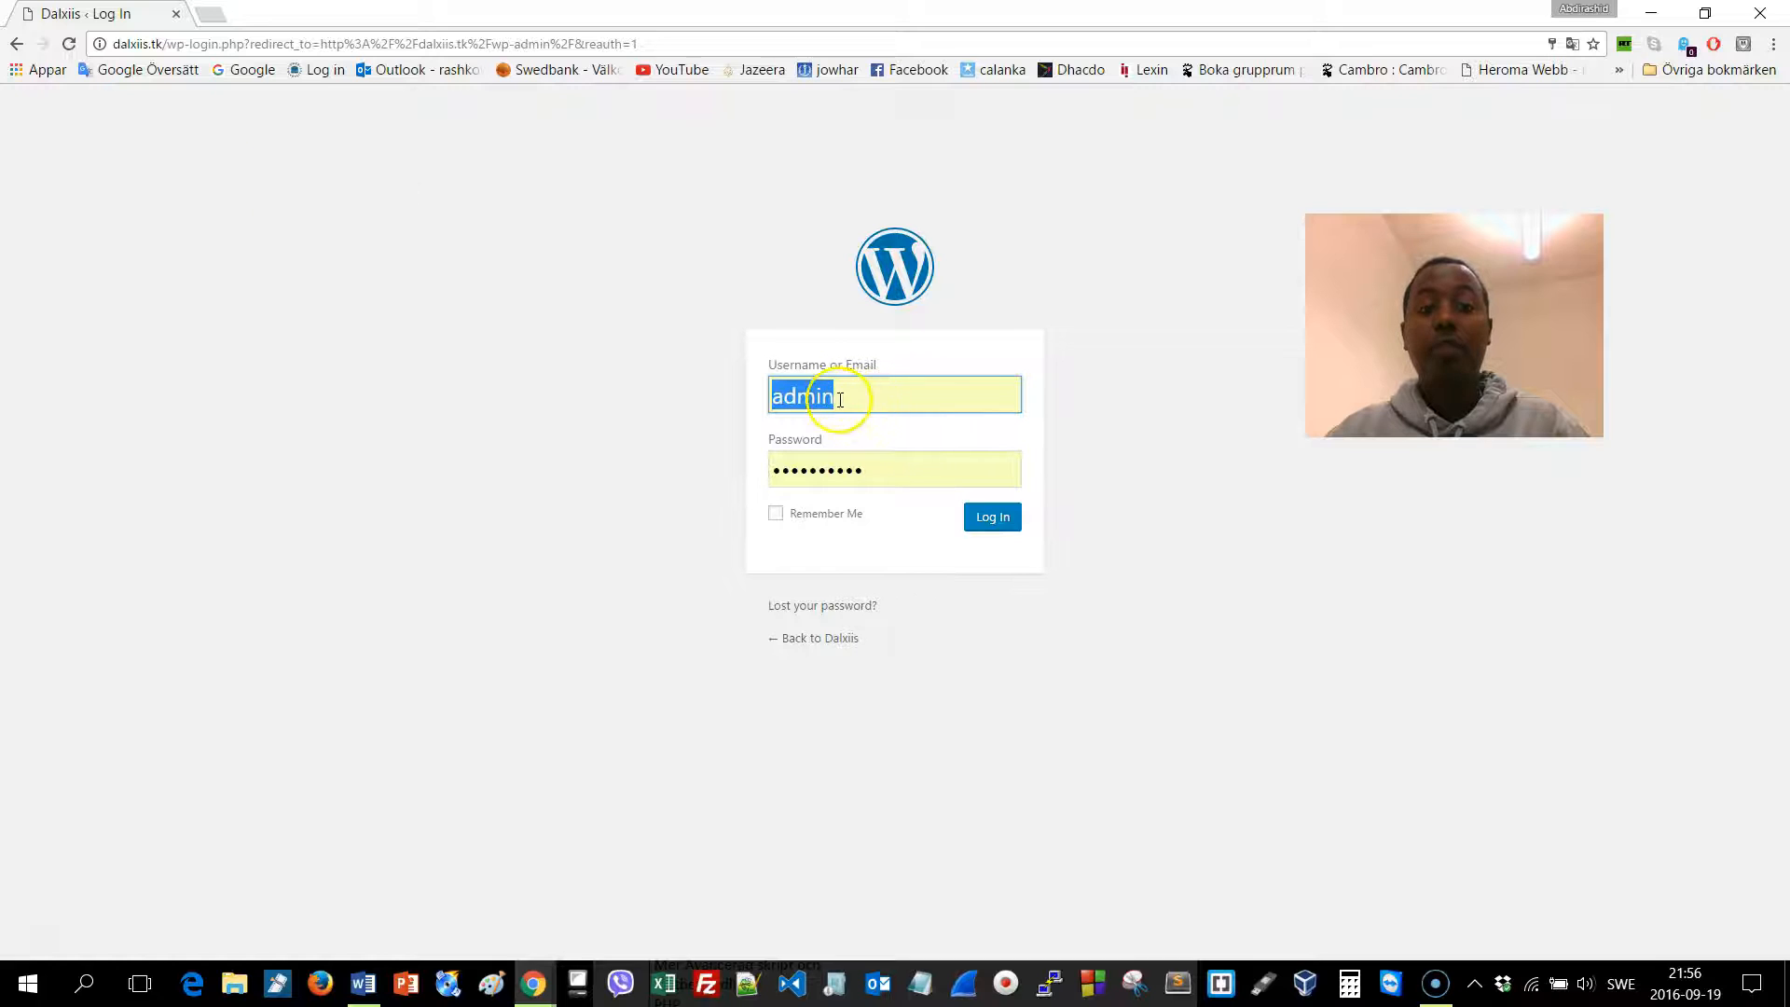
click(1005, 522)
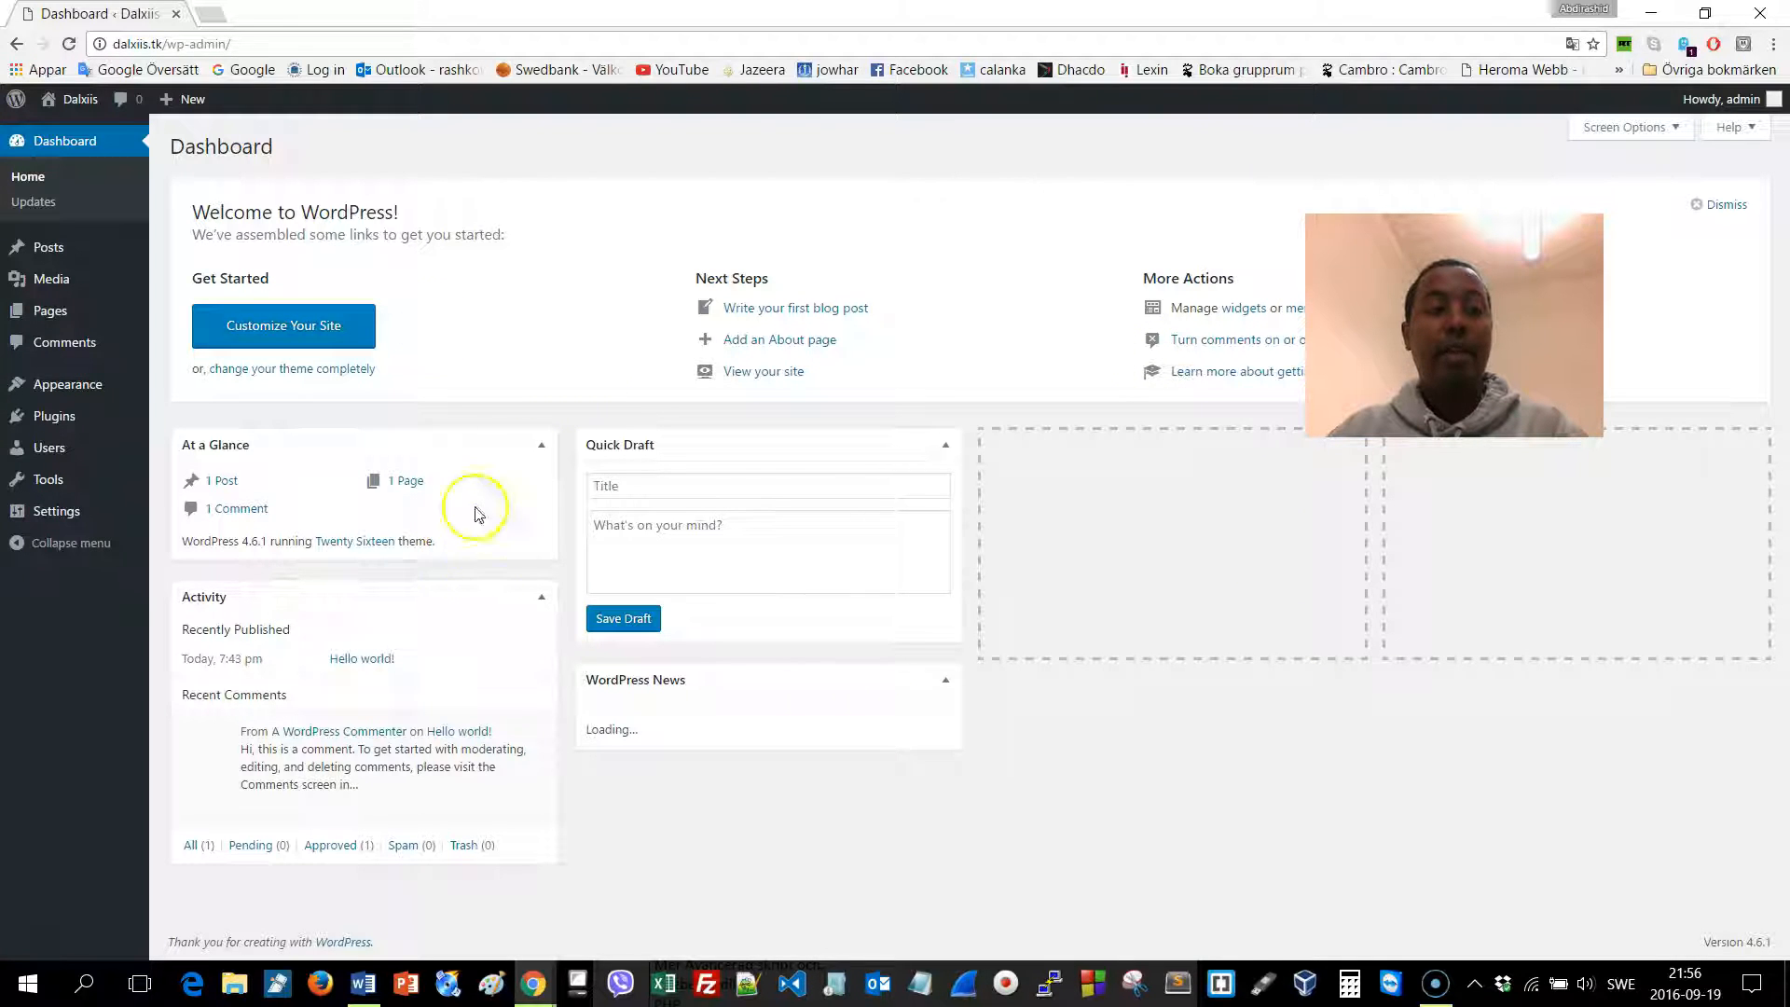
Load dalxiis.tk in a new tab, then go back to the Dashboard tab
click(214, 15)
text(dalxiis.tk)
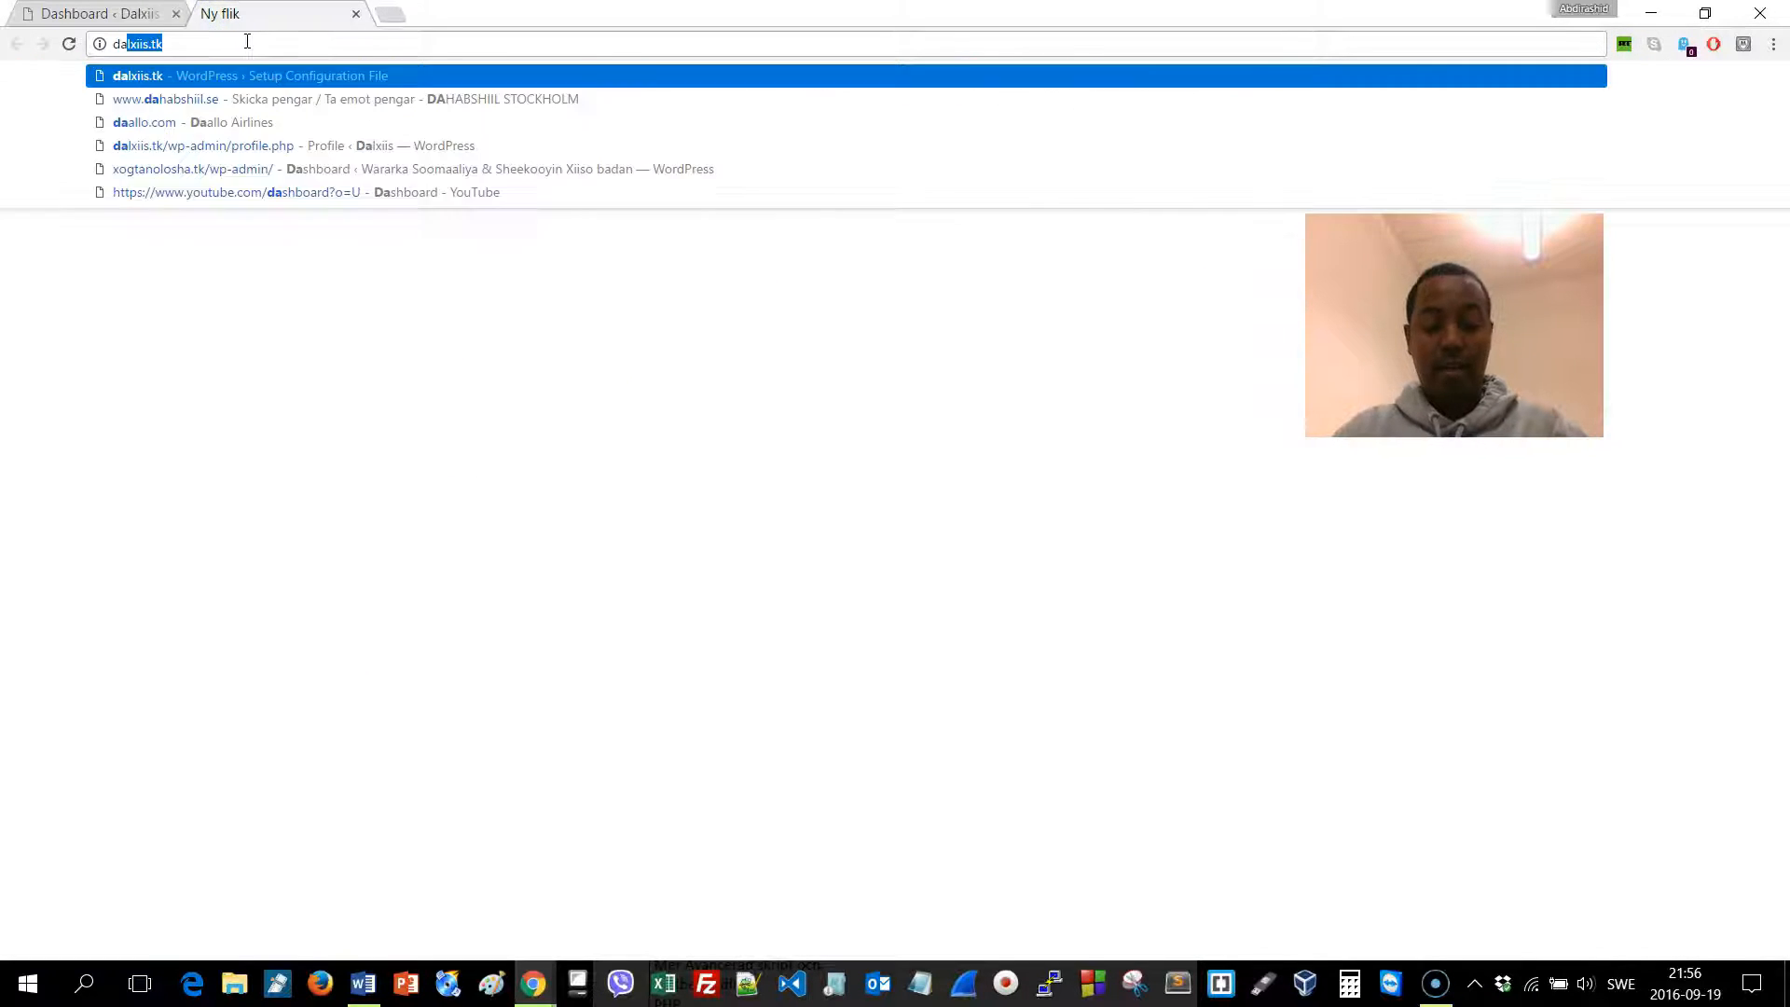
key(Return)
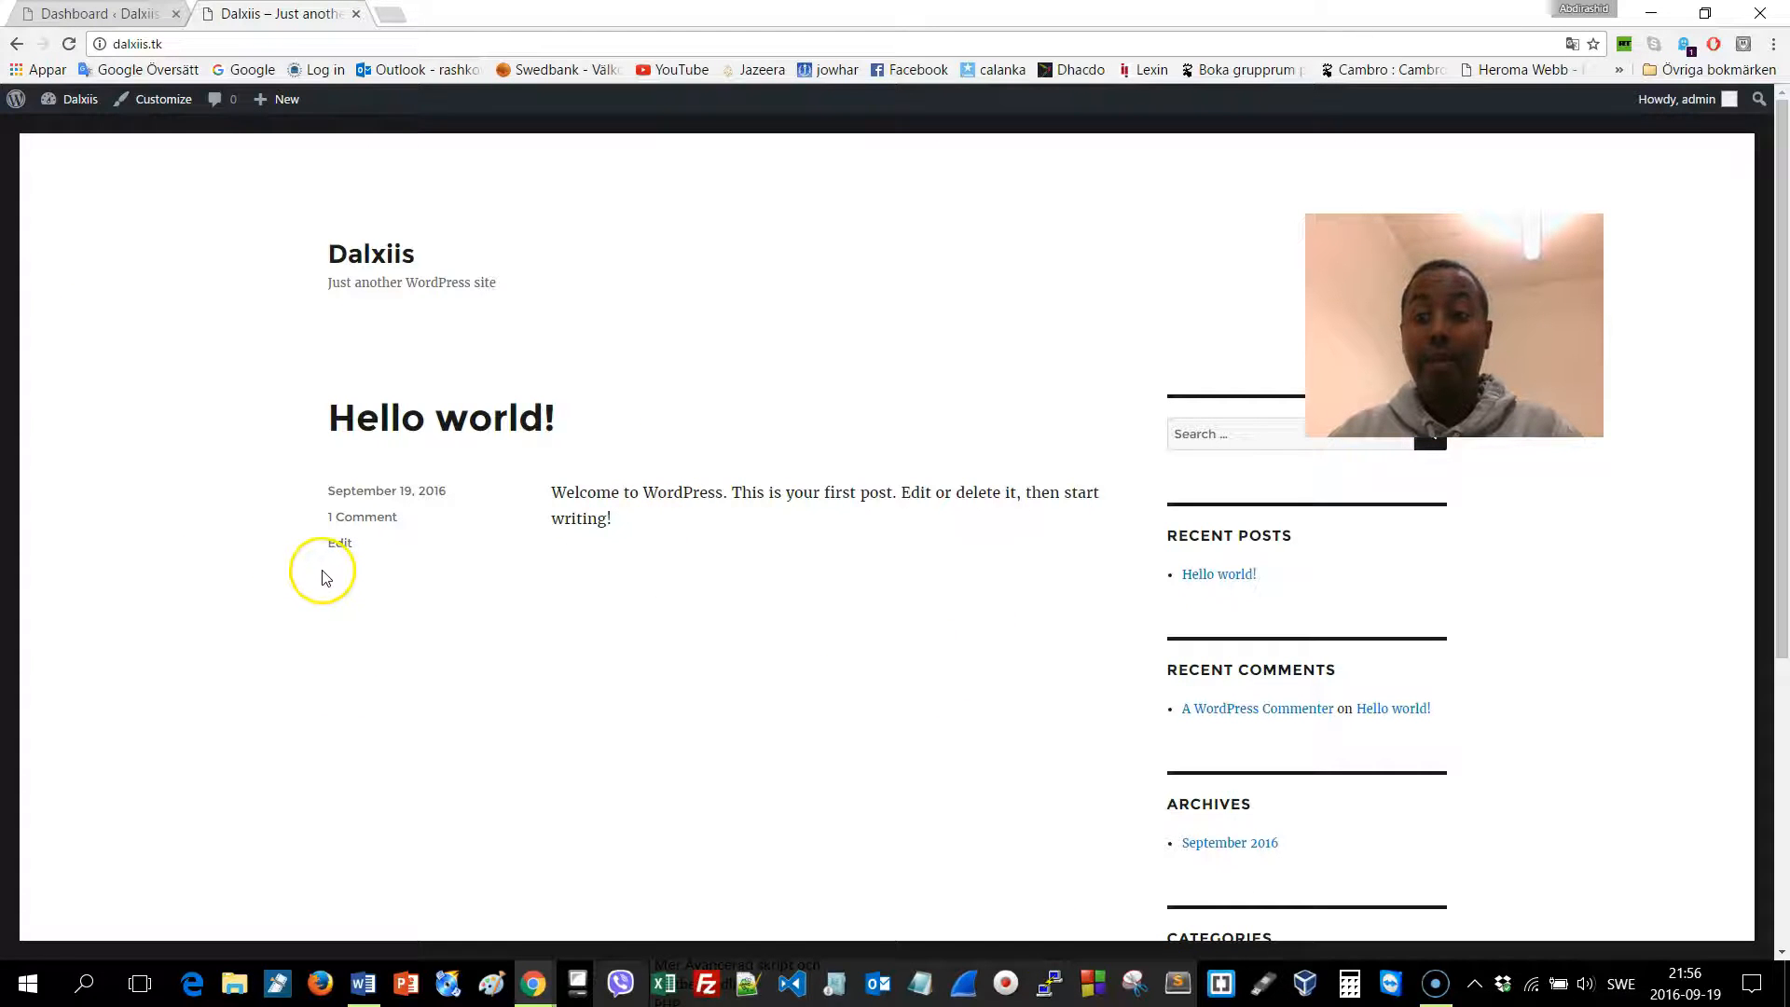
click(108, 13)
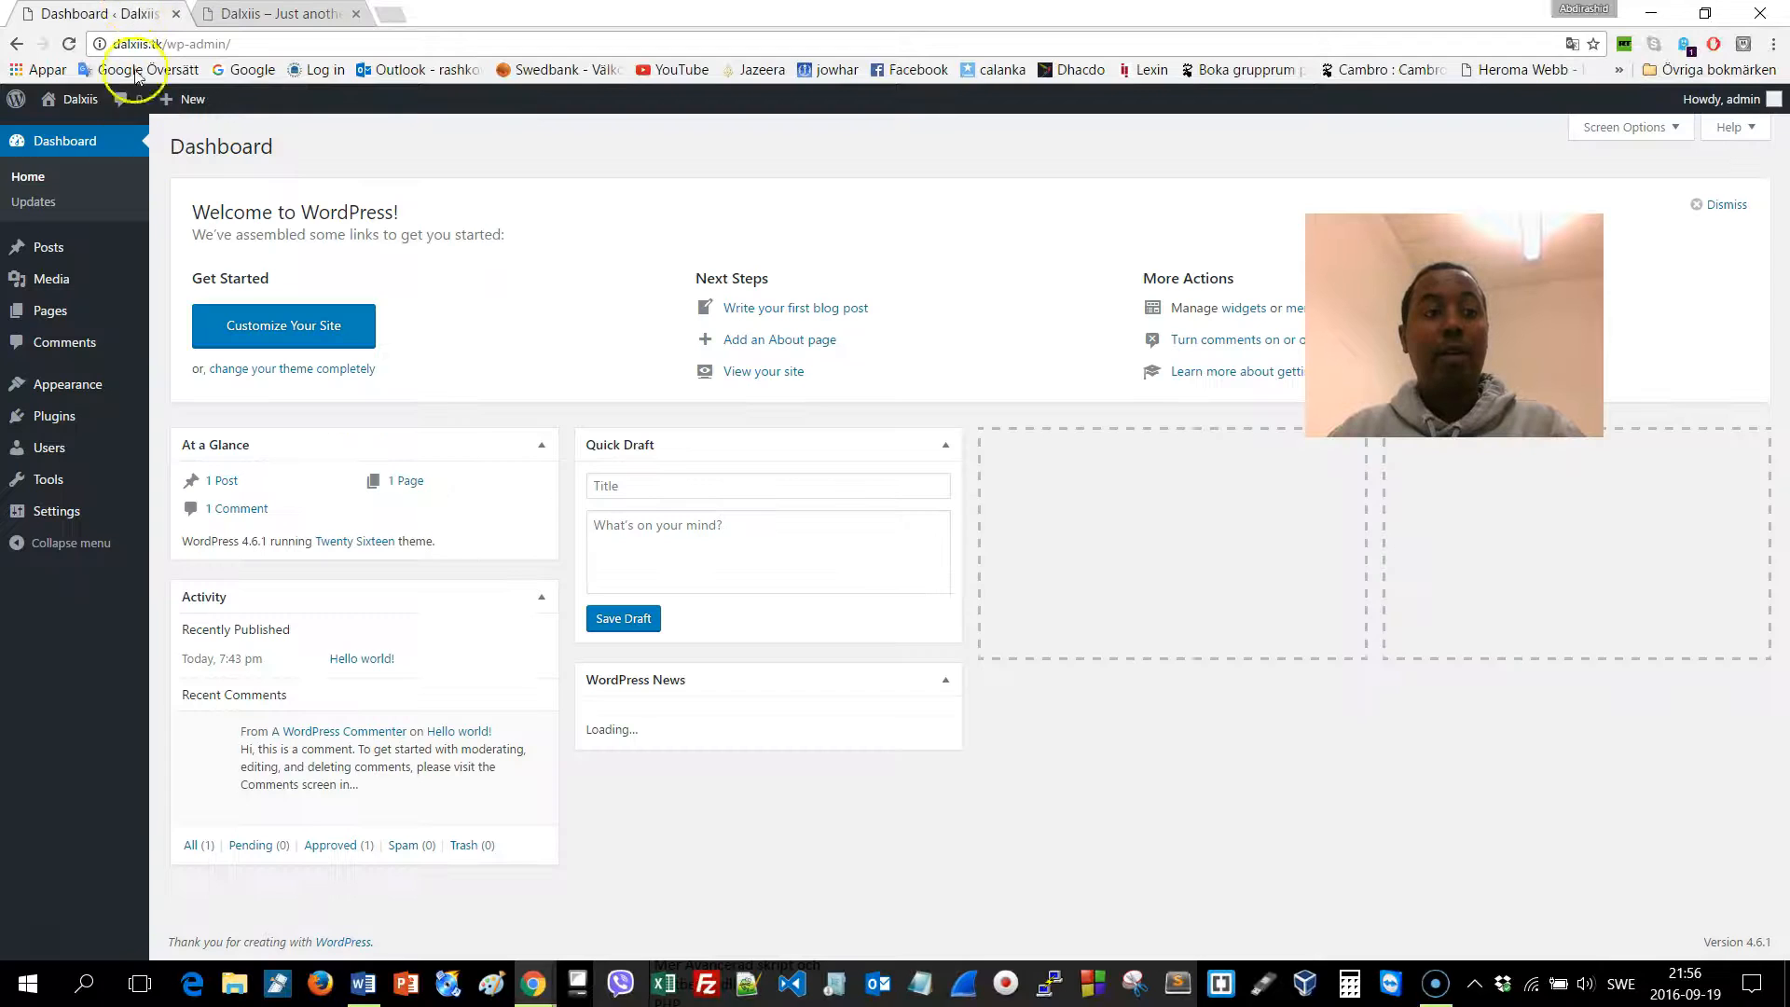
mouse_move(111, 297)
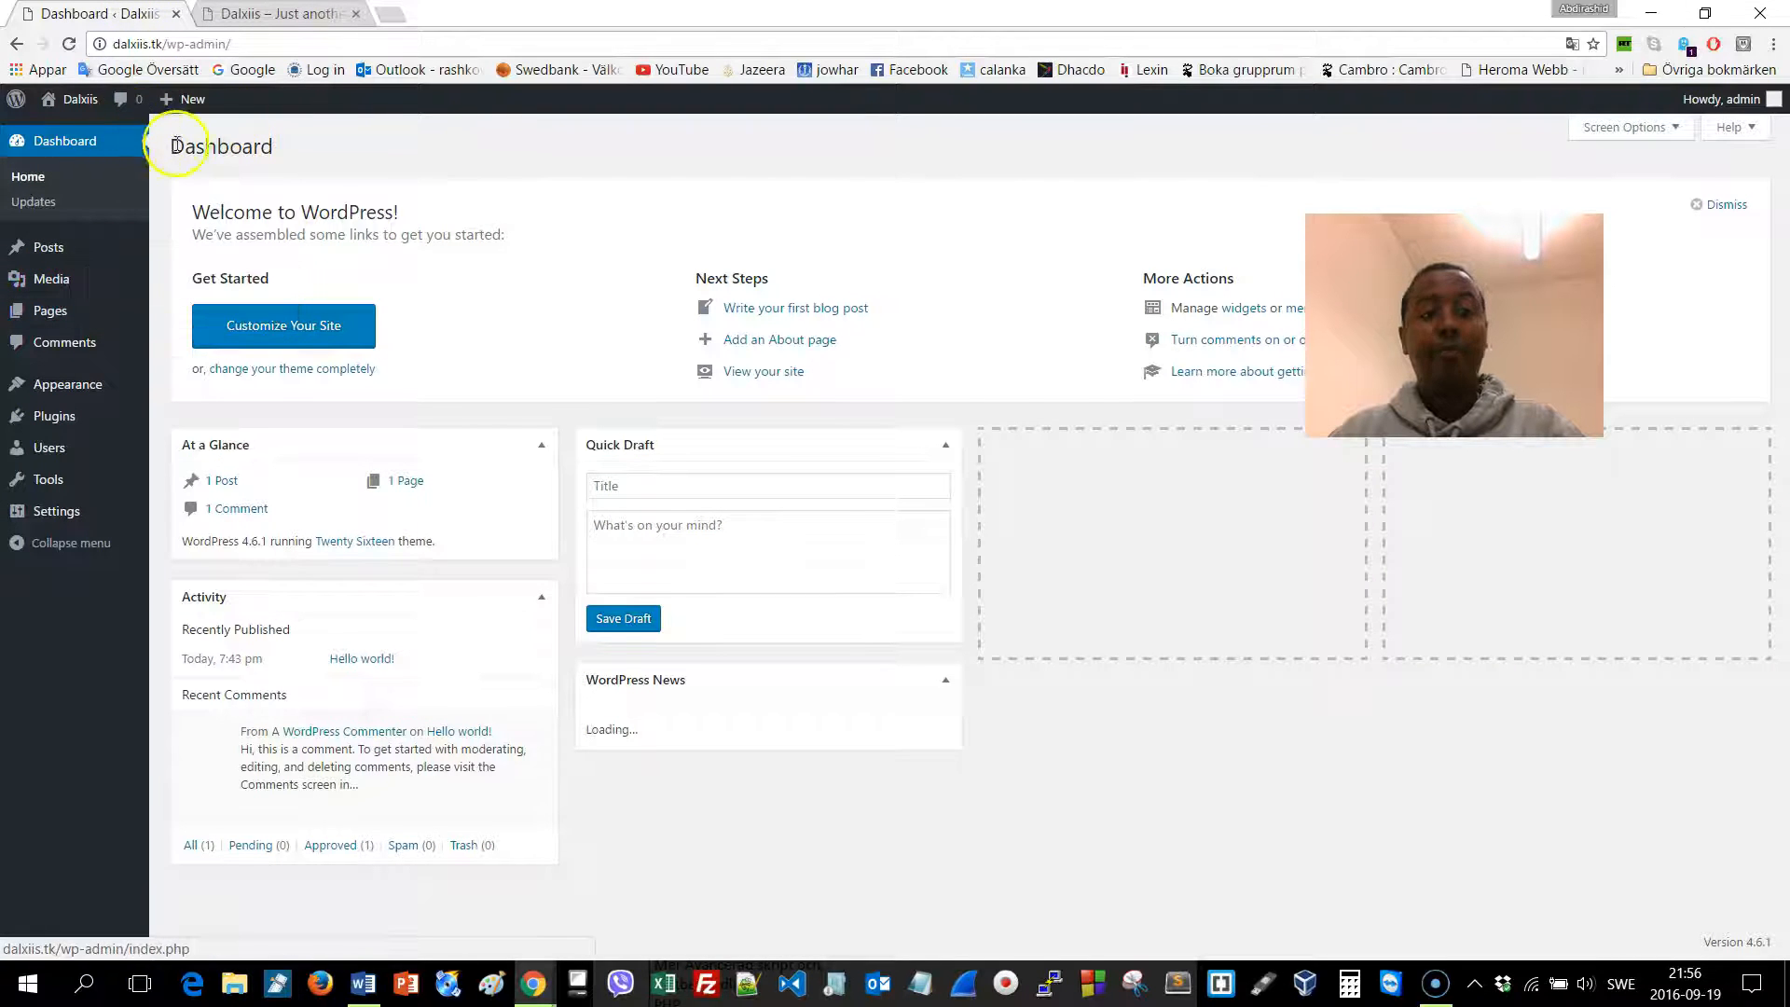
mouse_move(59, 263)
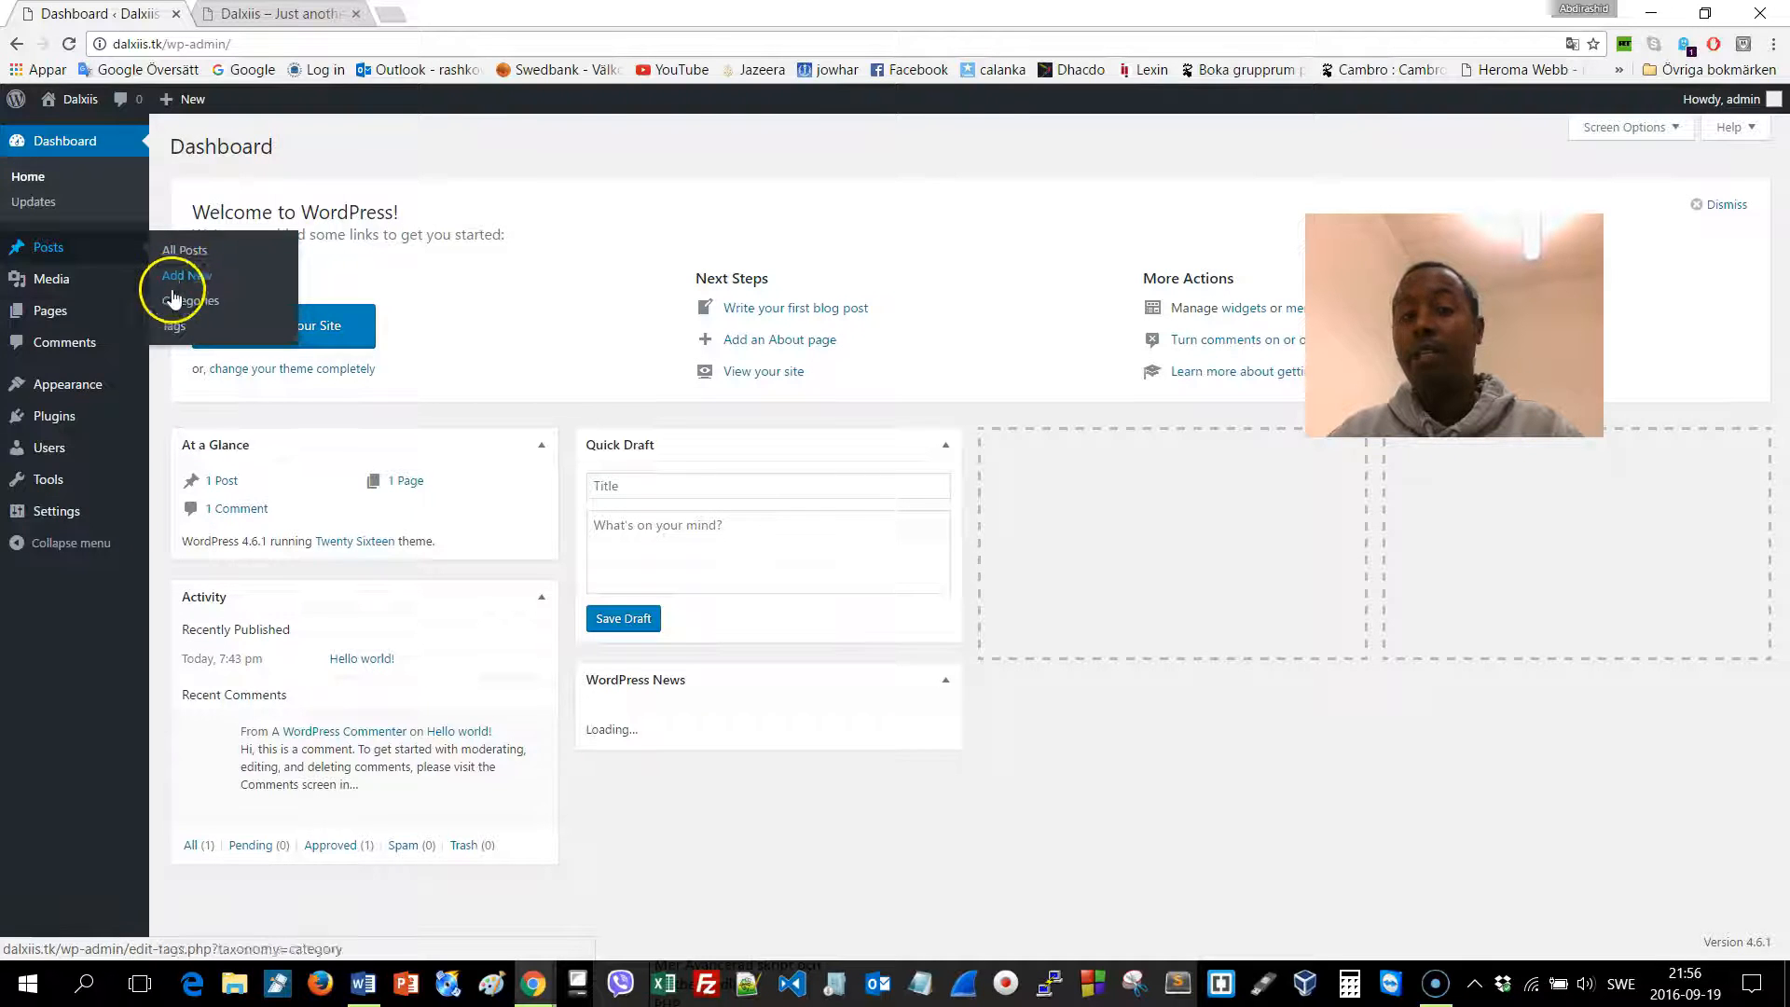
Select all pages and bulk-move the Sample Page to the Trash
click(74, 312)
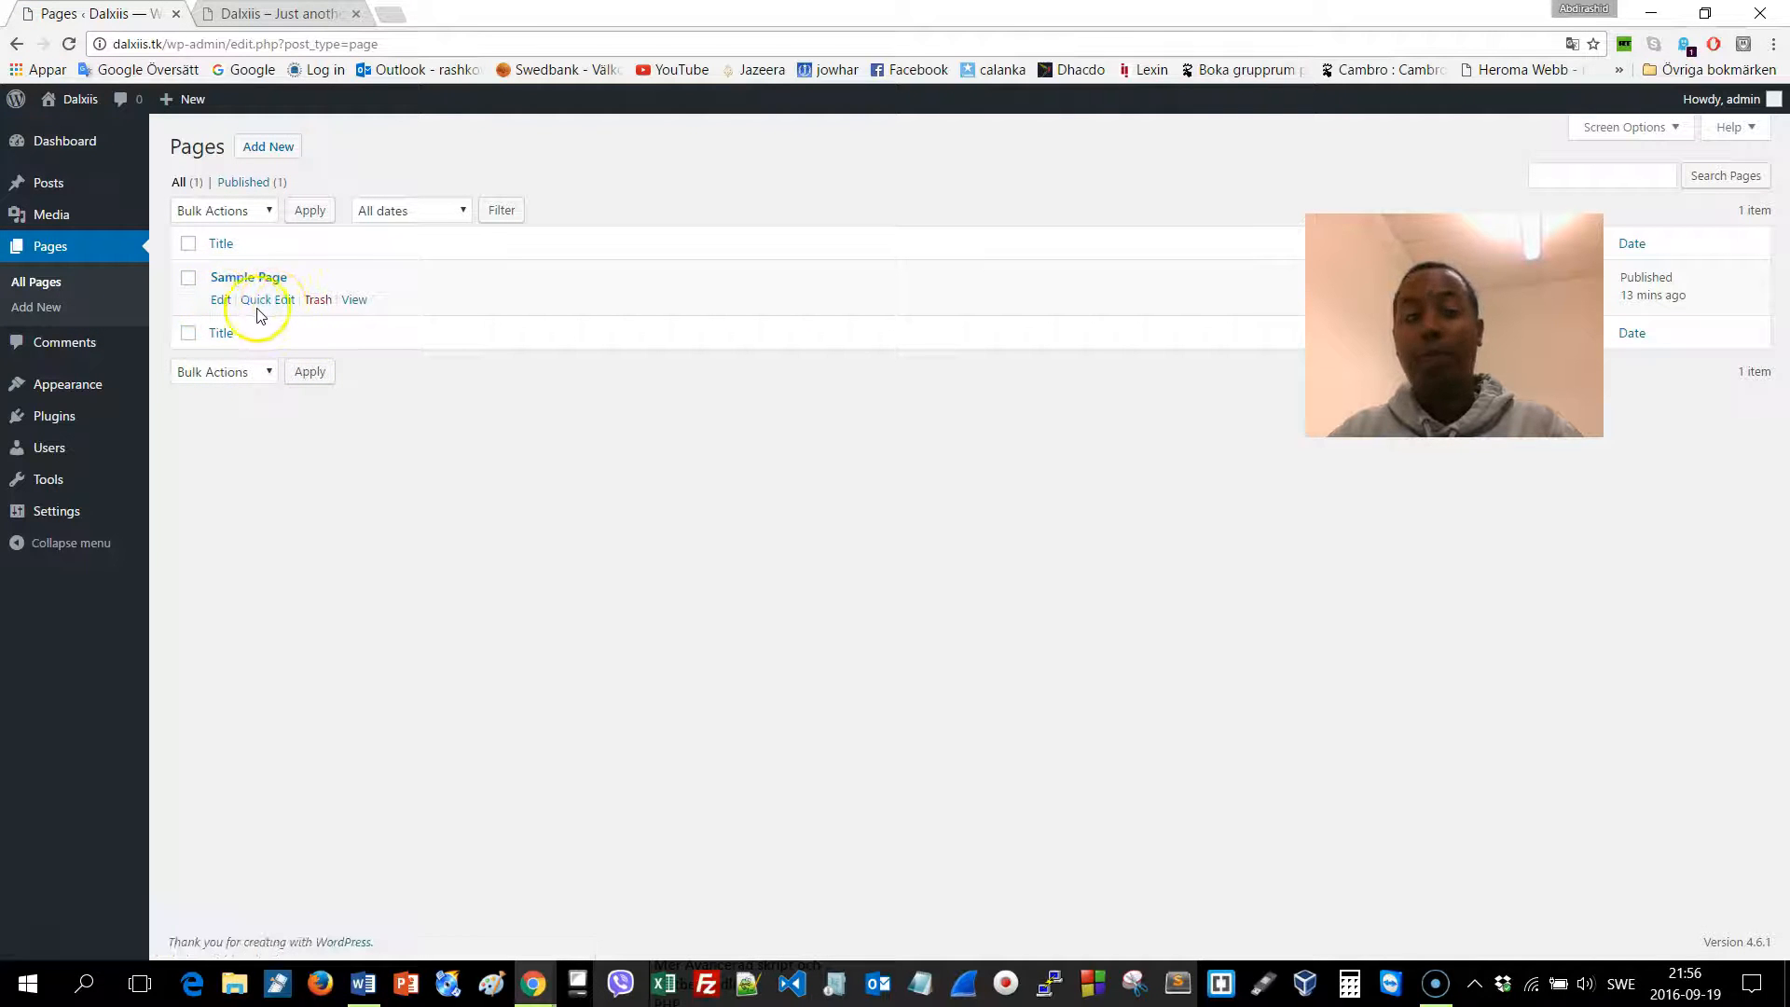
click(185, 244)
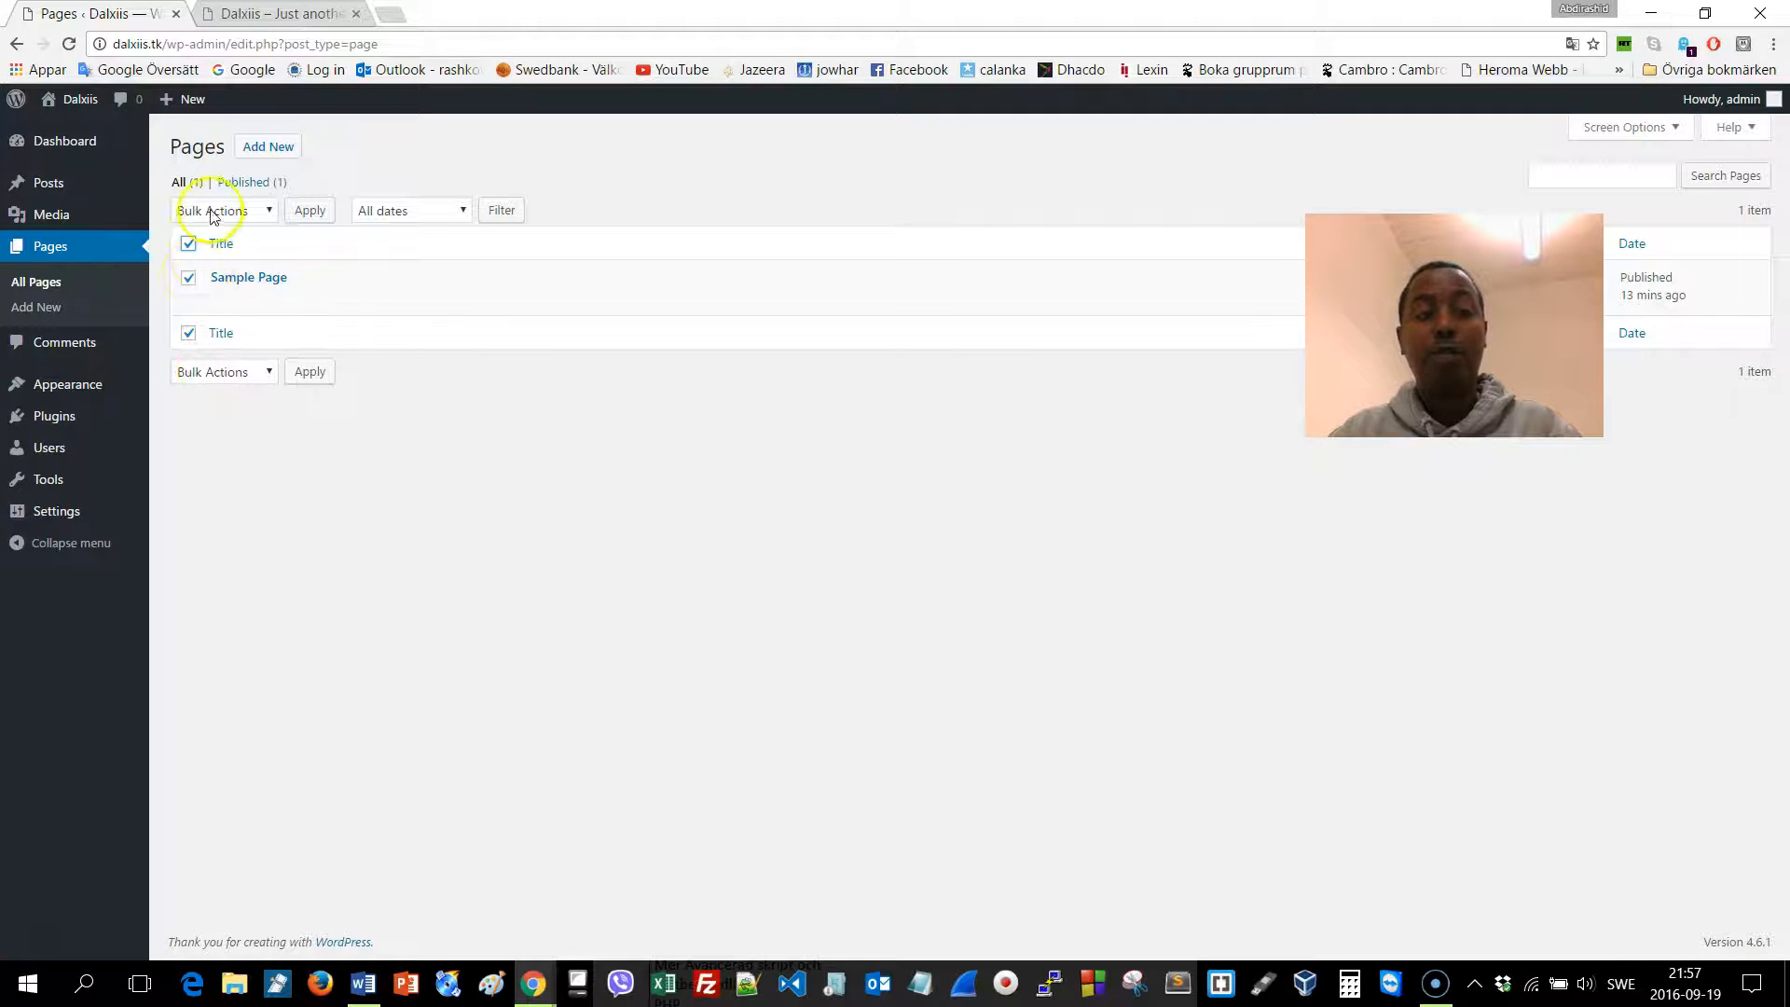
click(260, 212)
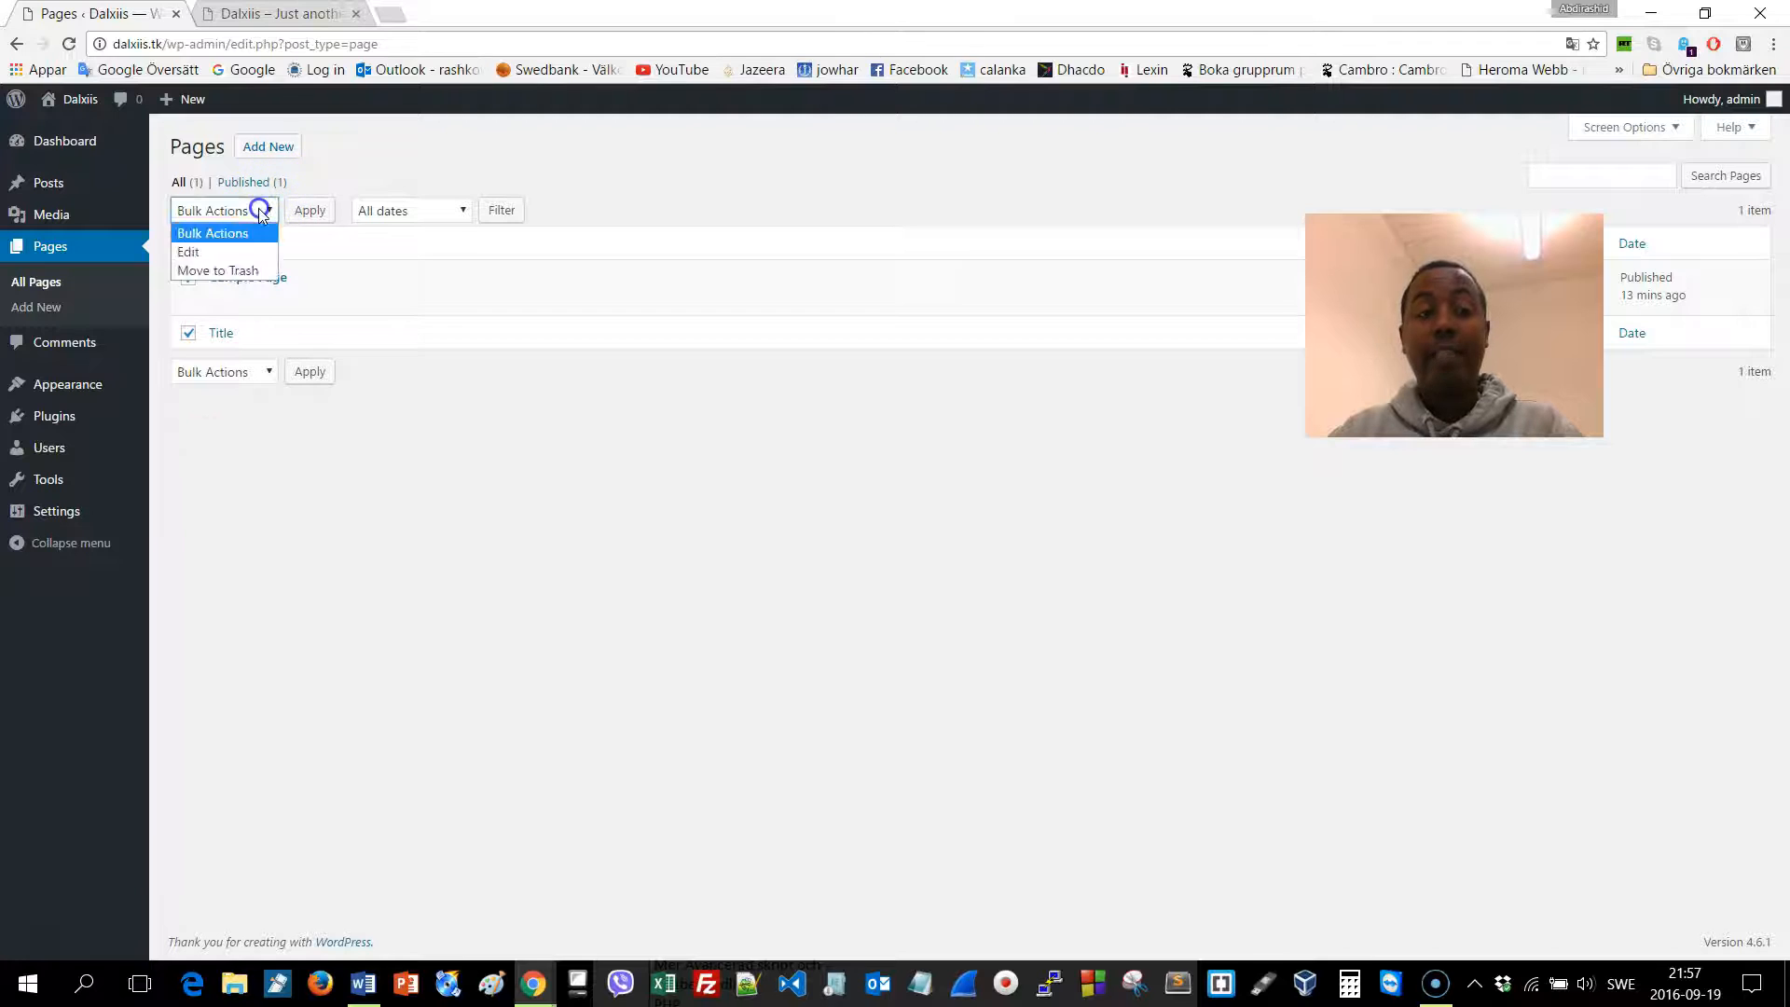
click(244, 271)
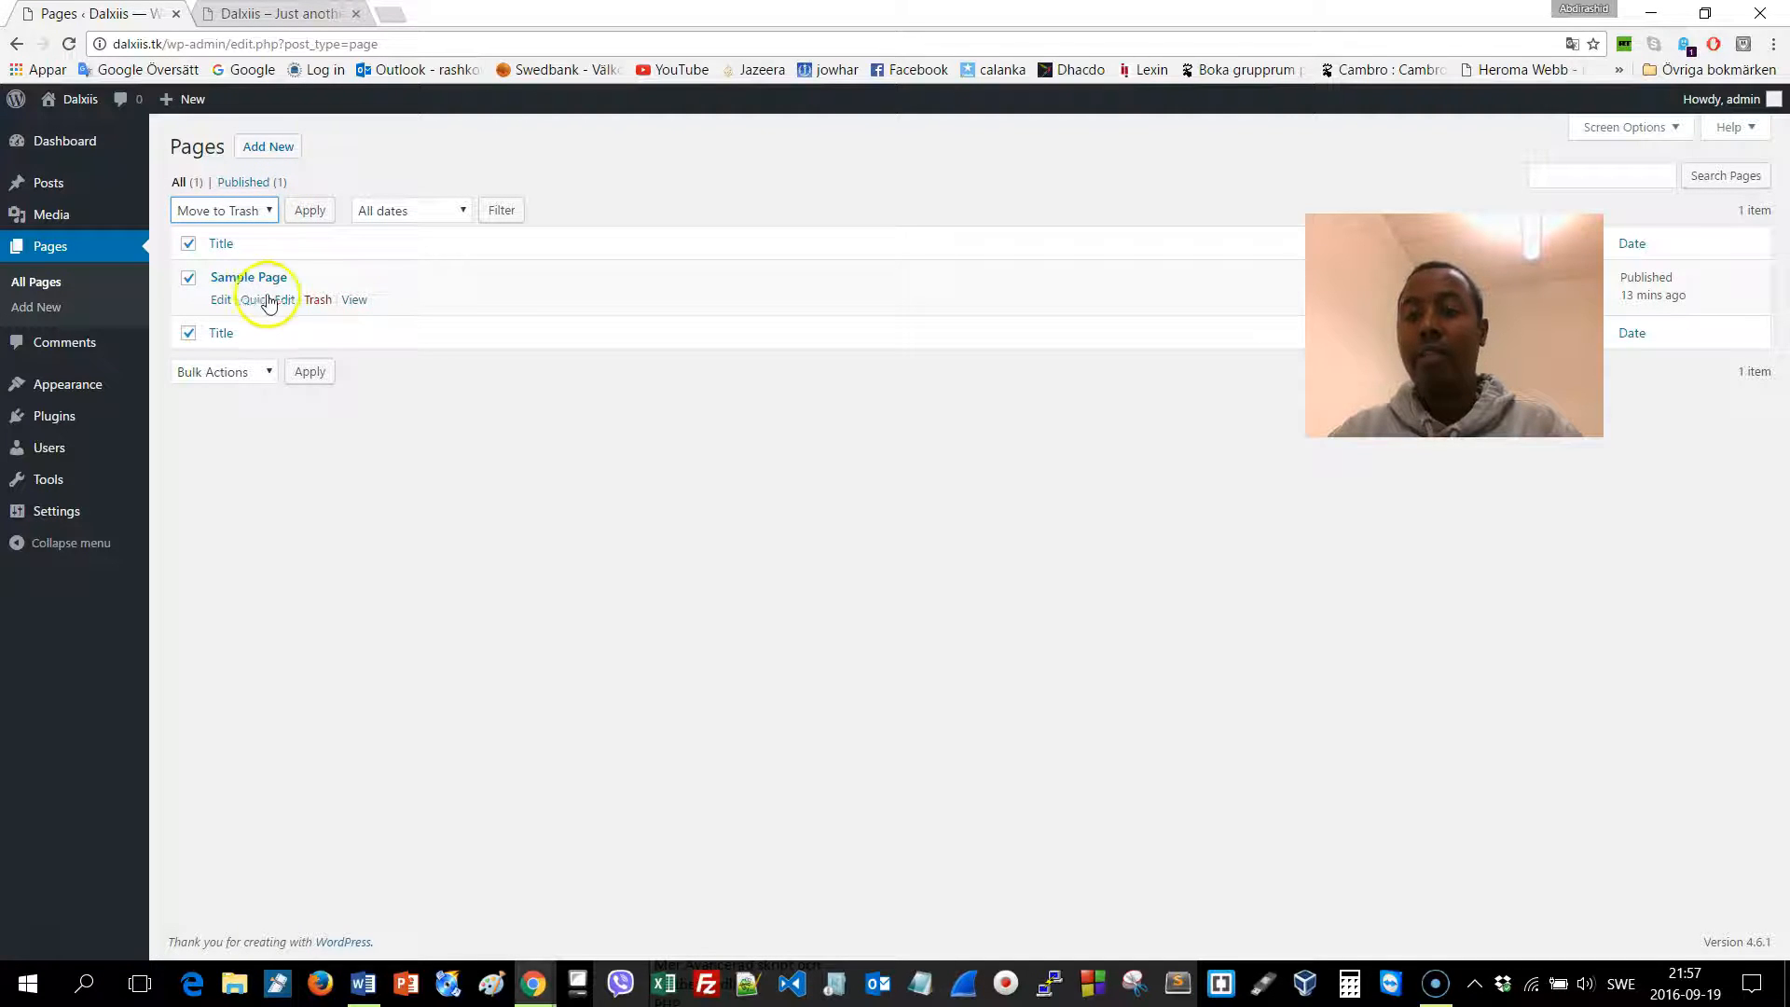
click(316, 214)
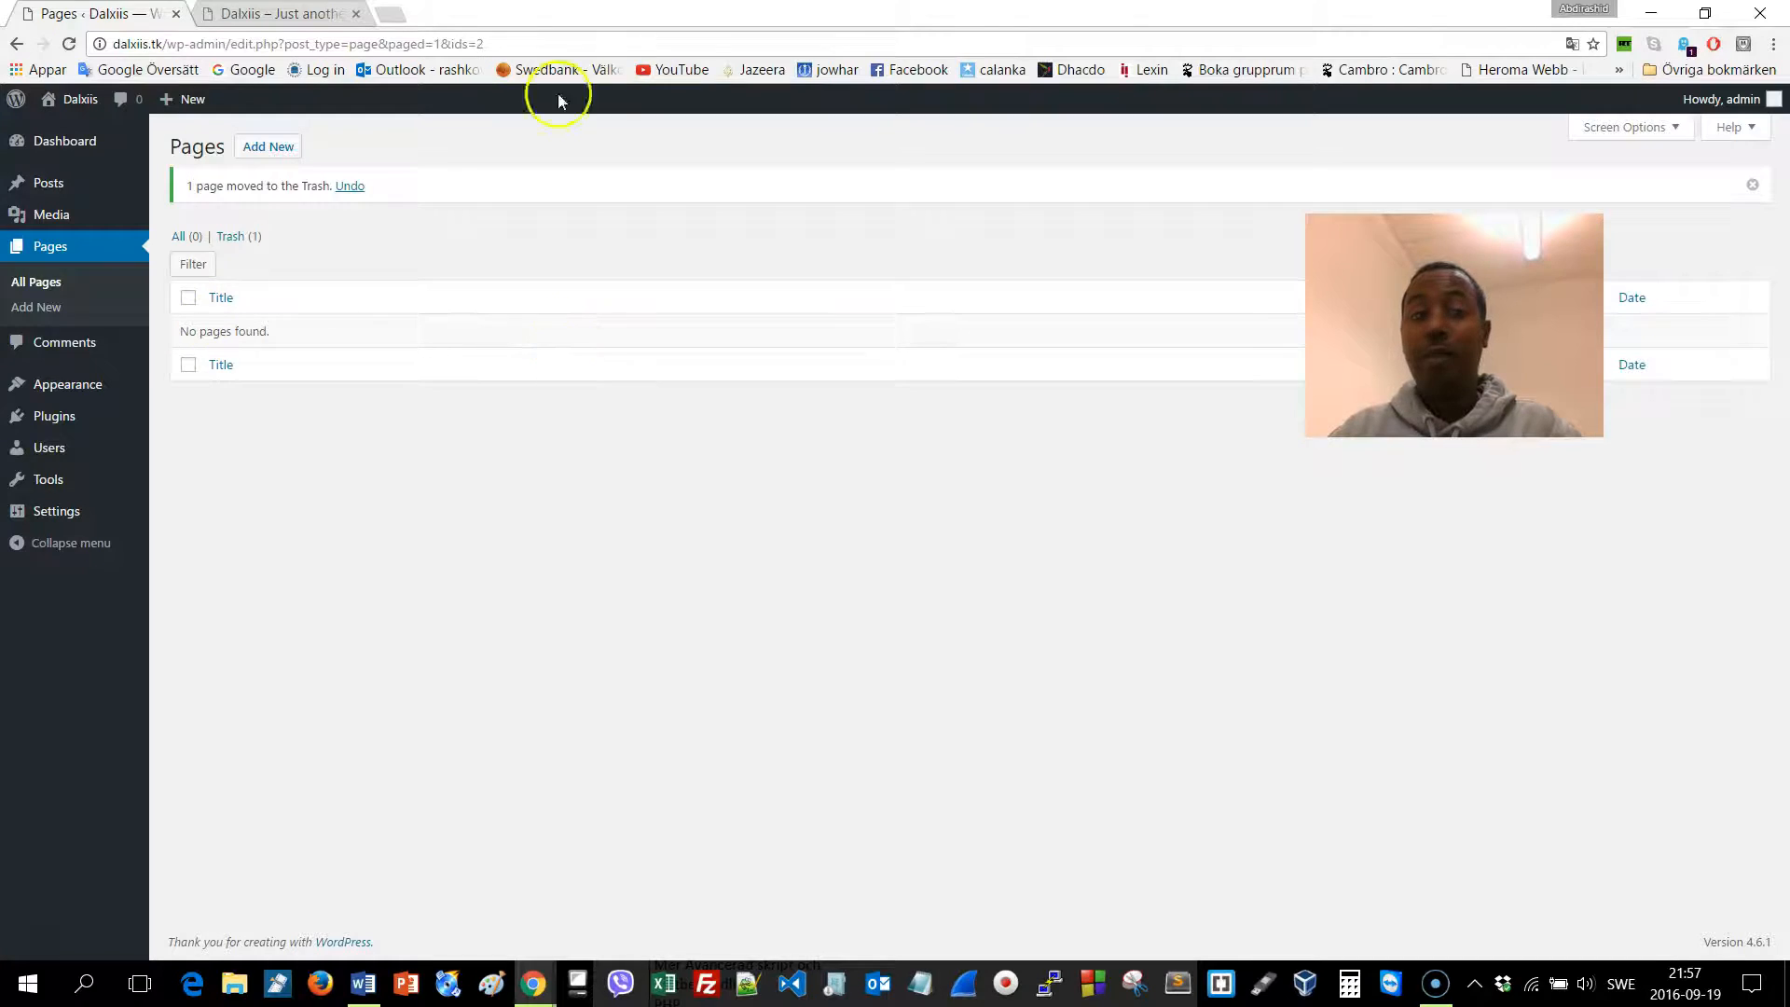
Reload the live site to confirm the change, then return to the Pages list
click(271, 16)
click(265, 42)
key(Return)
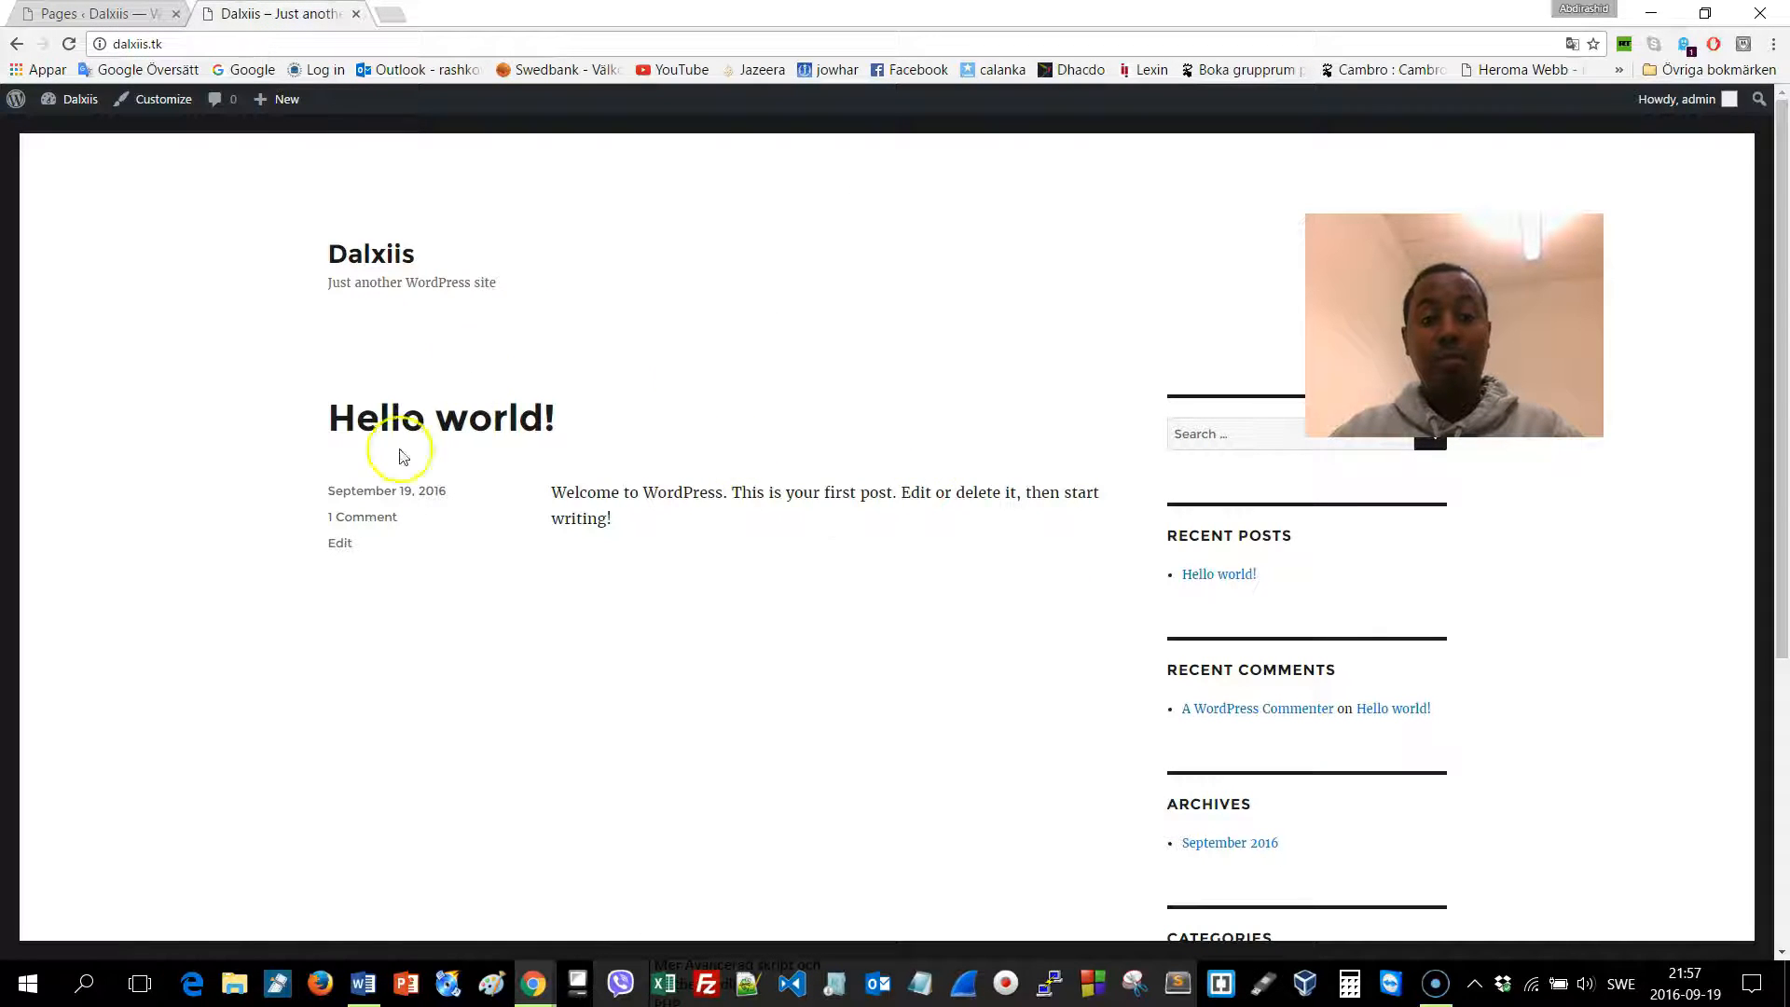
click(121, 14)
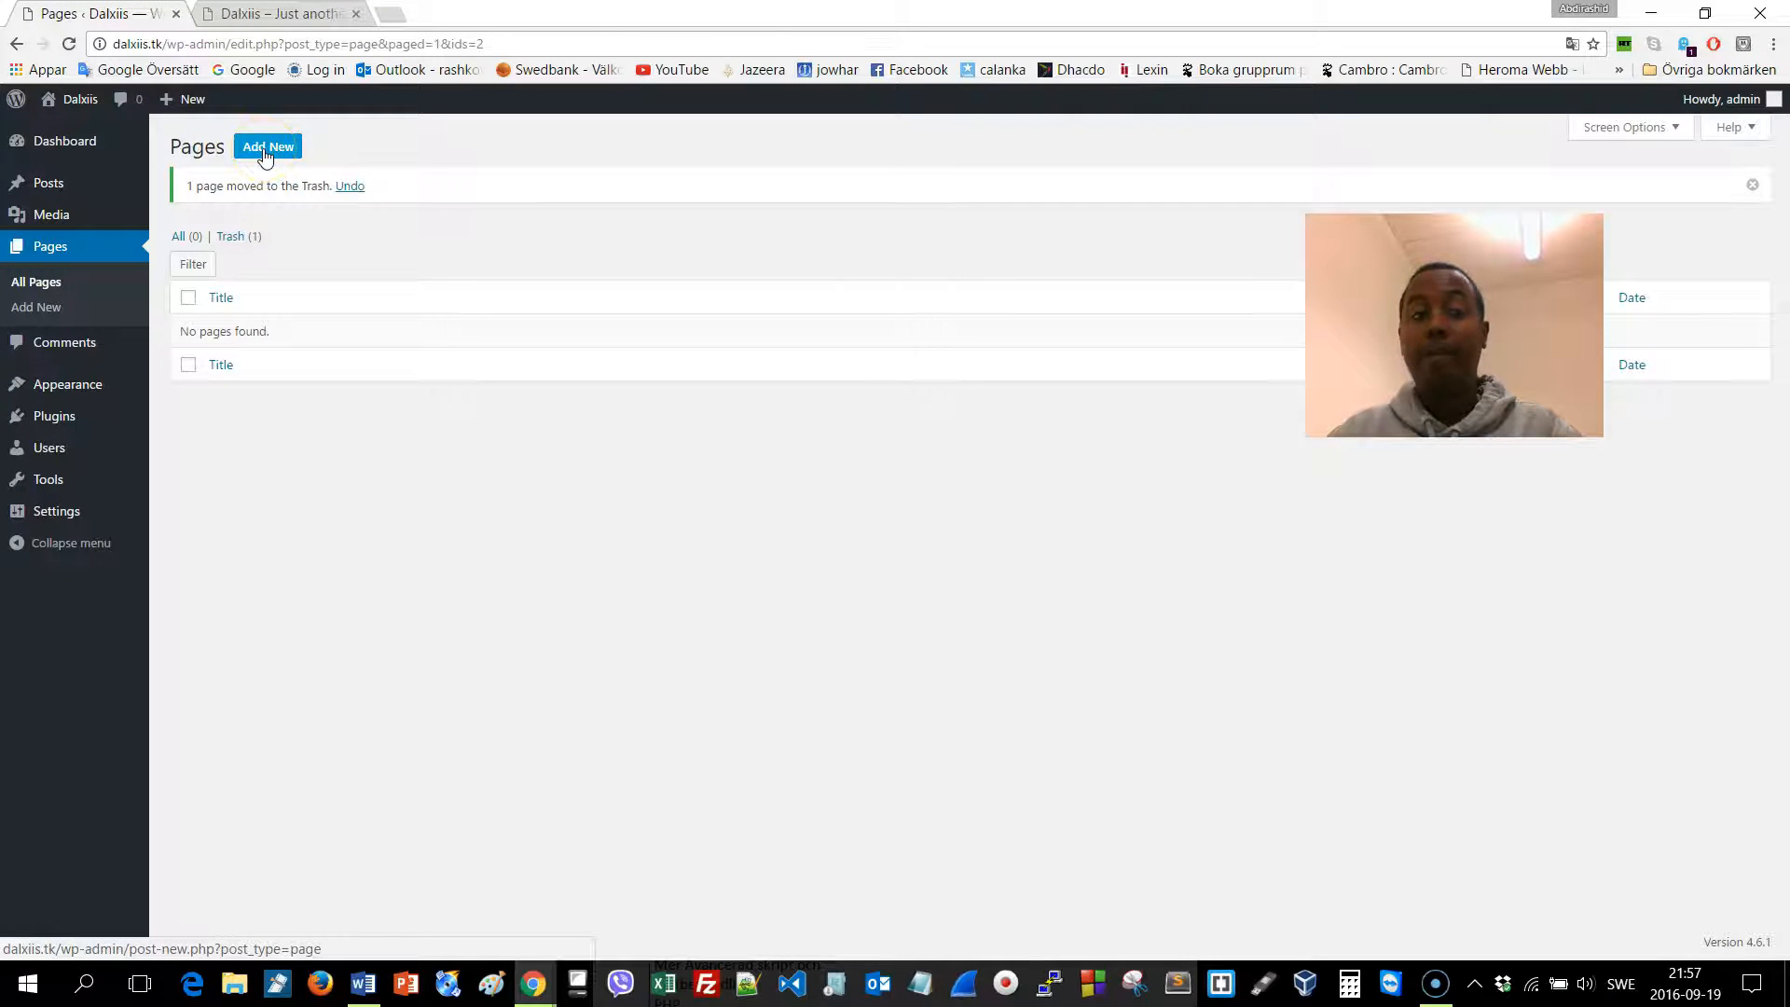
Create and publish a page titled 'Bogga Hore', then start another new page for Warar
click(263, 149)
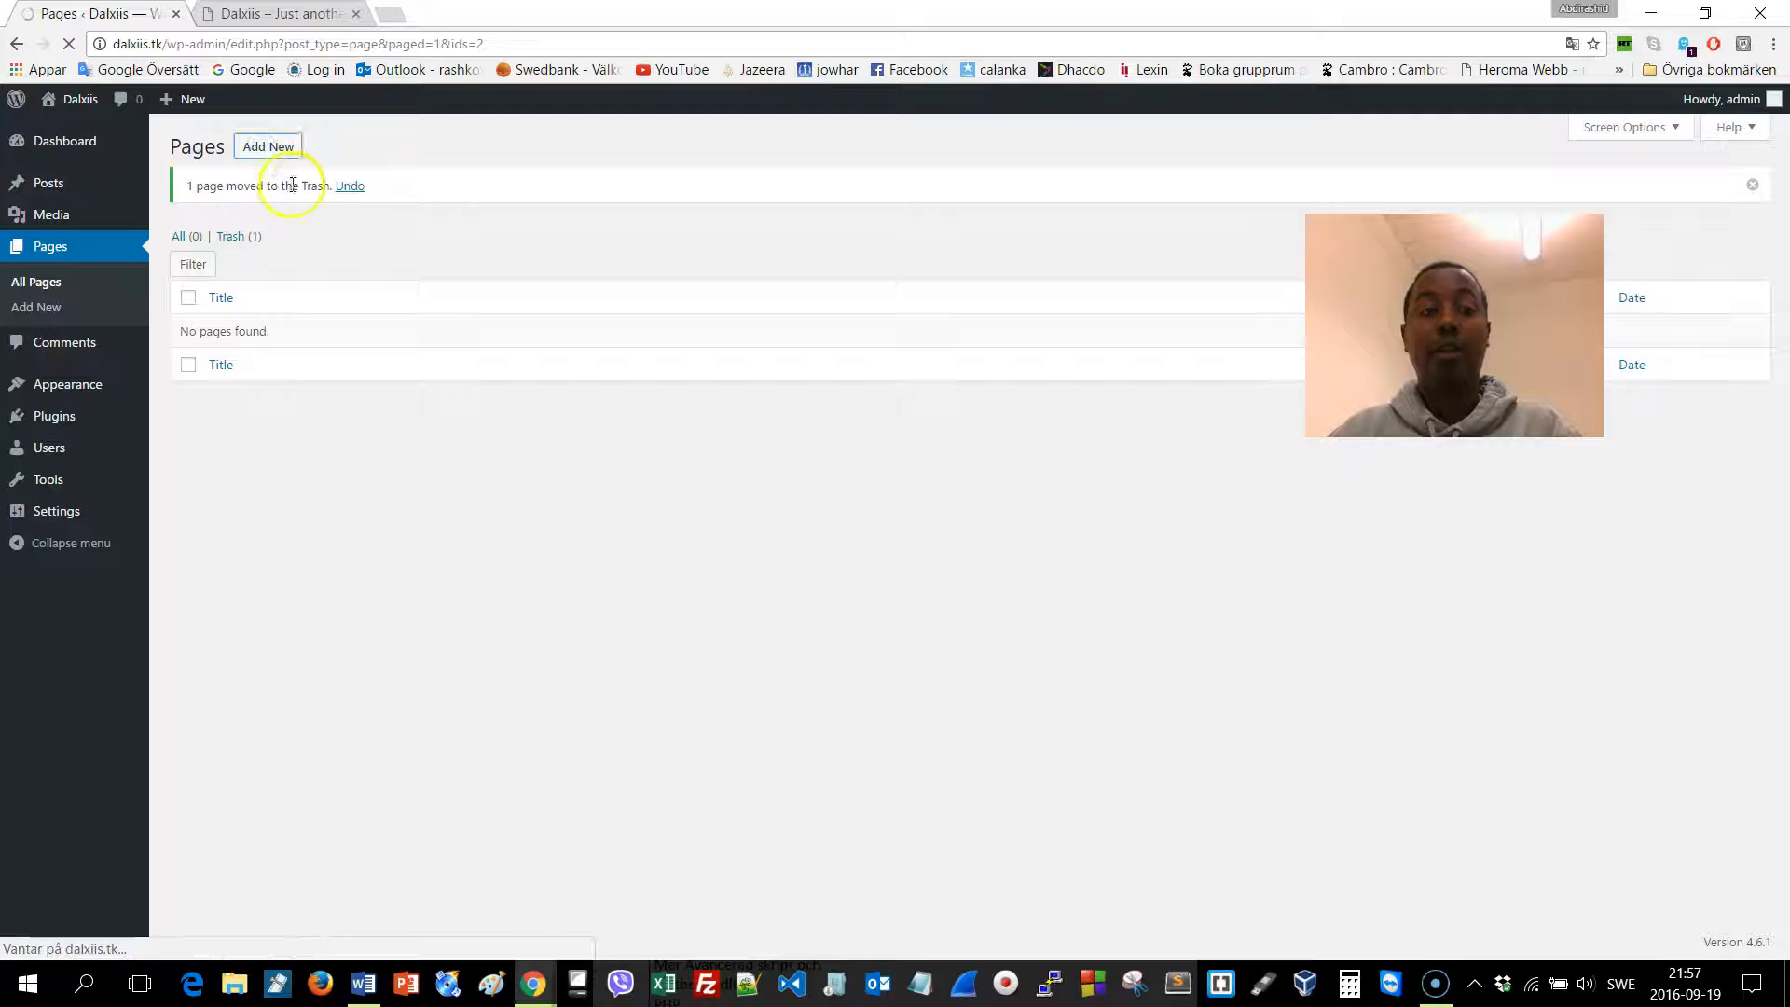
click(270, 148)
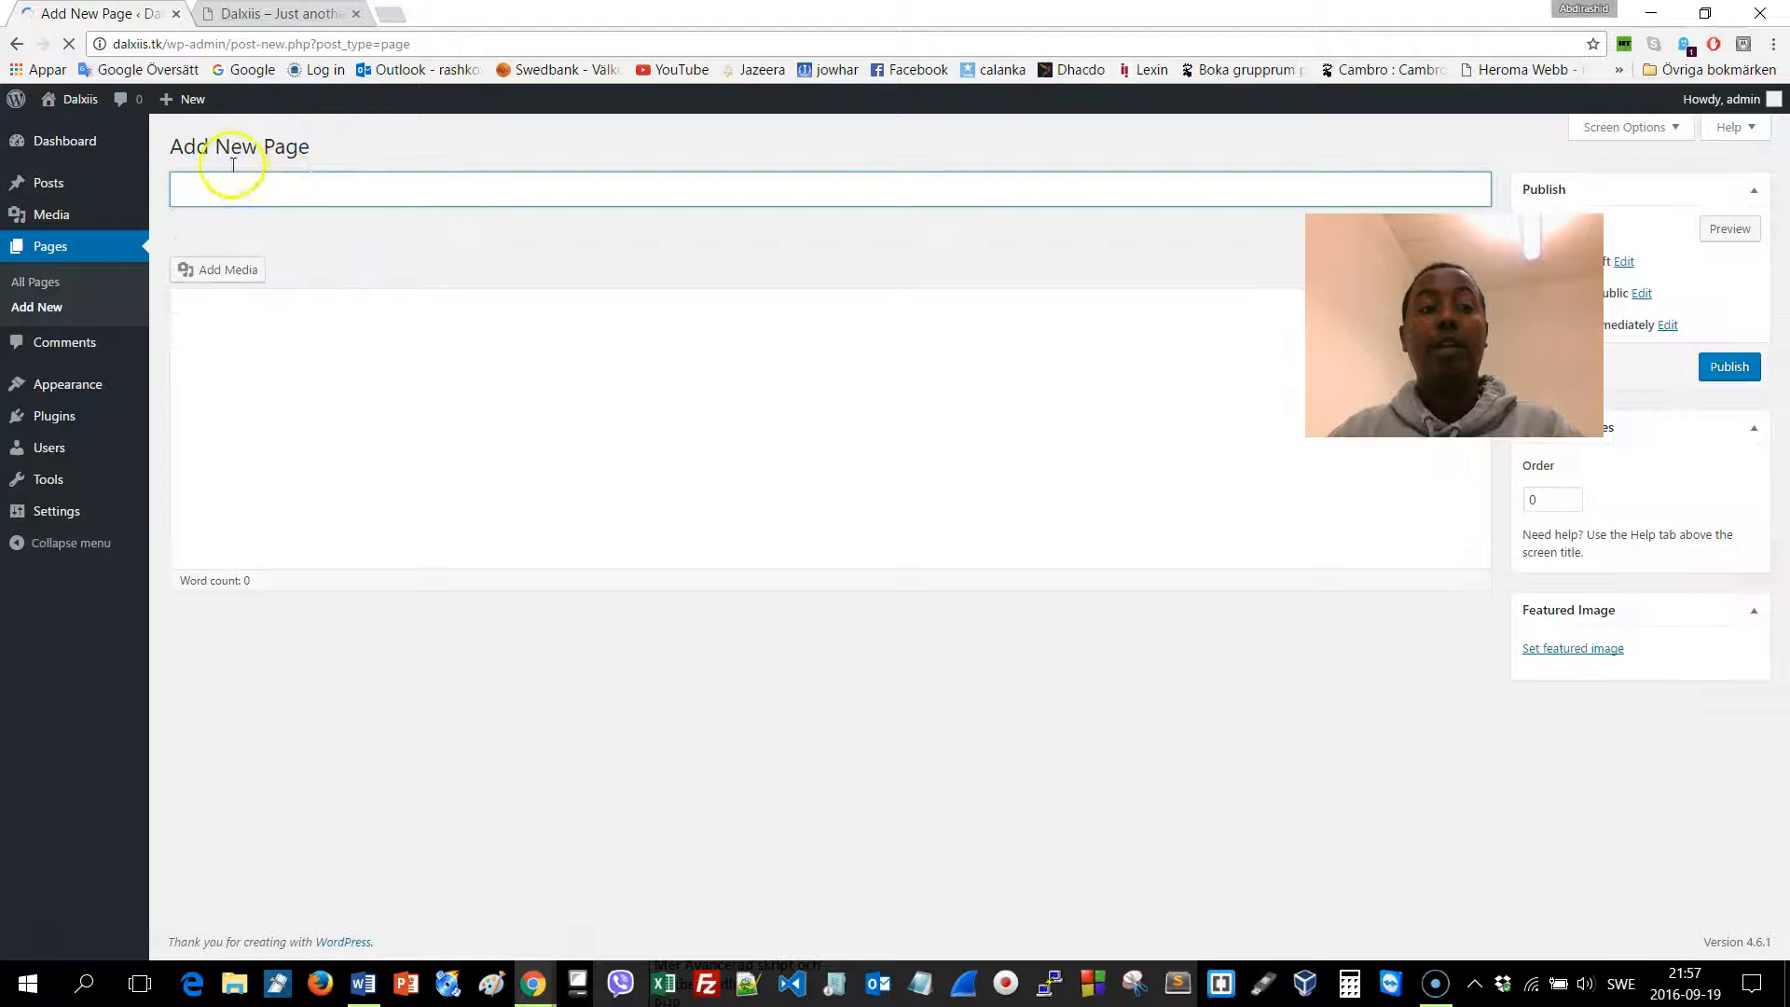
click(279, 190)
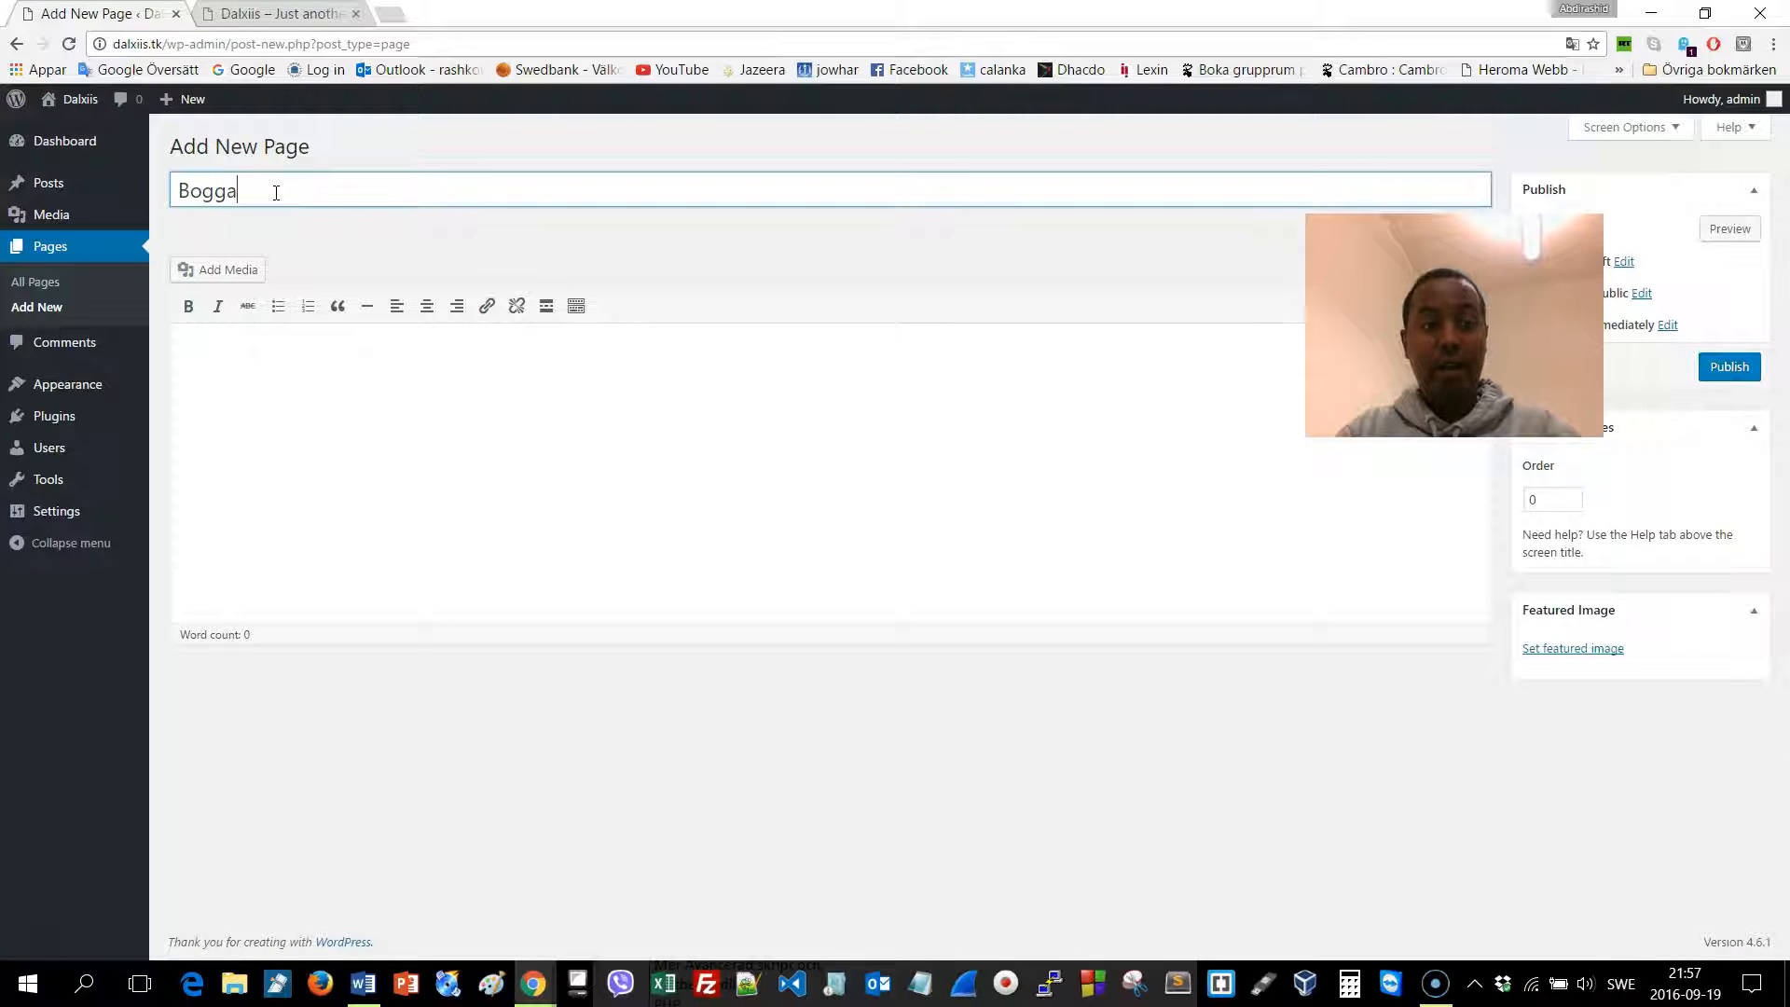
text(Bogga Hore)
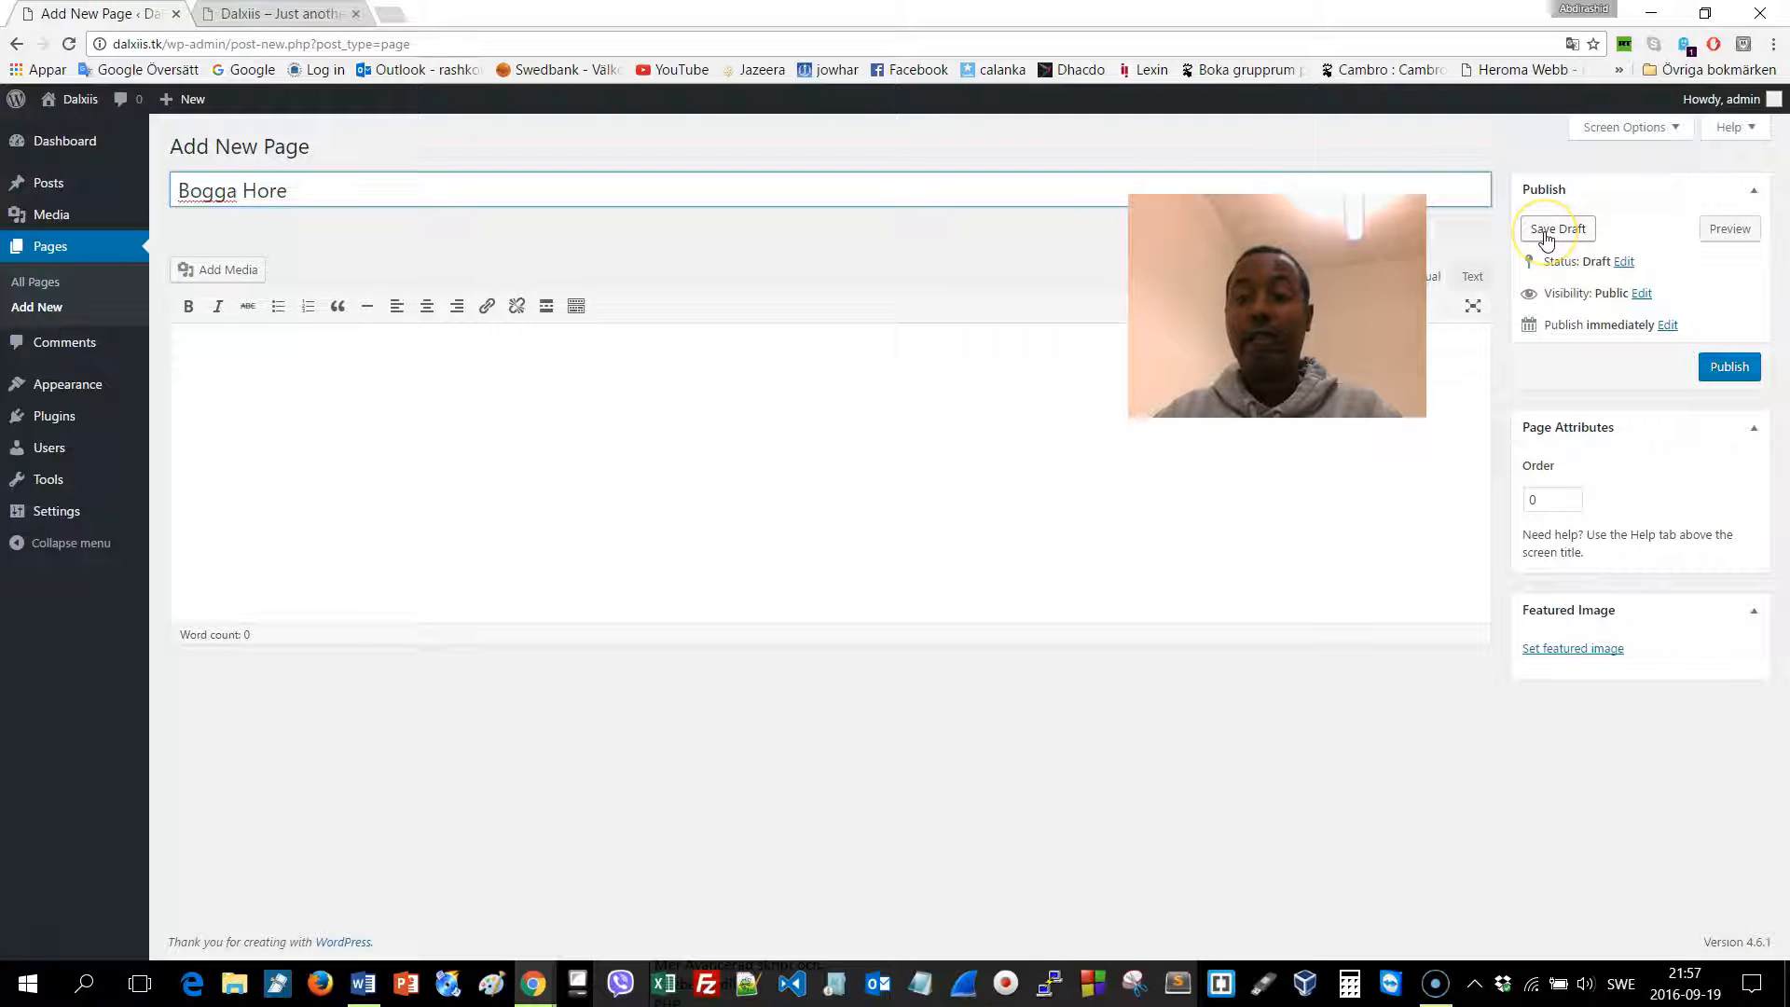
click(1727, 367)
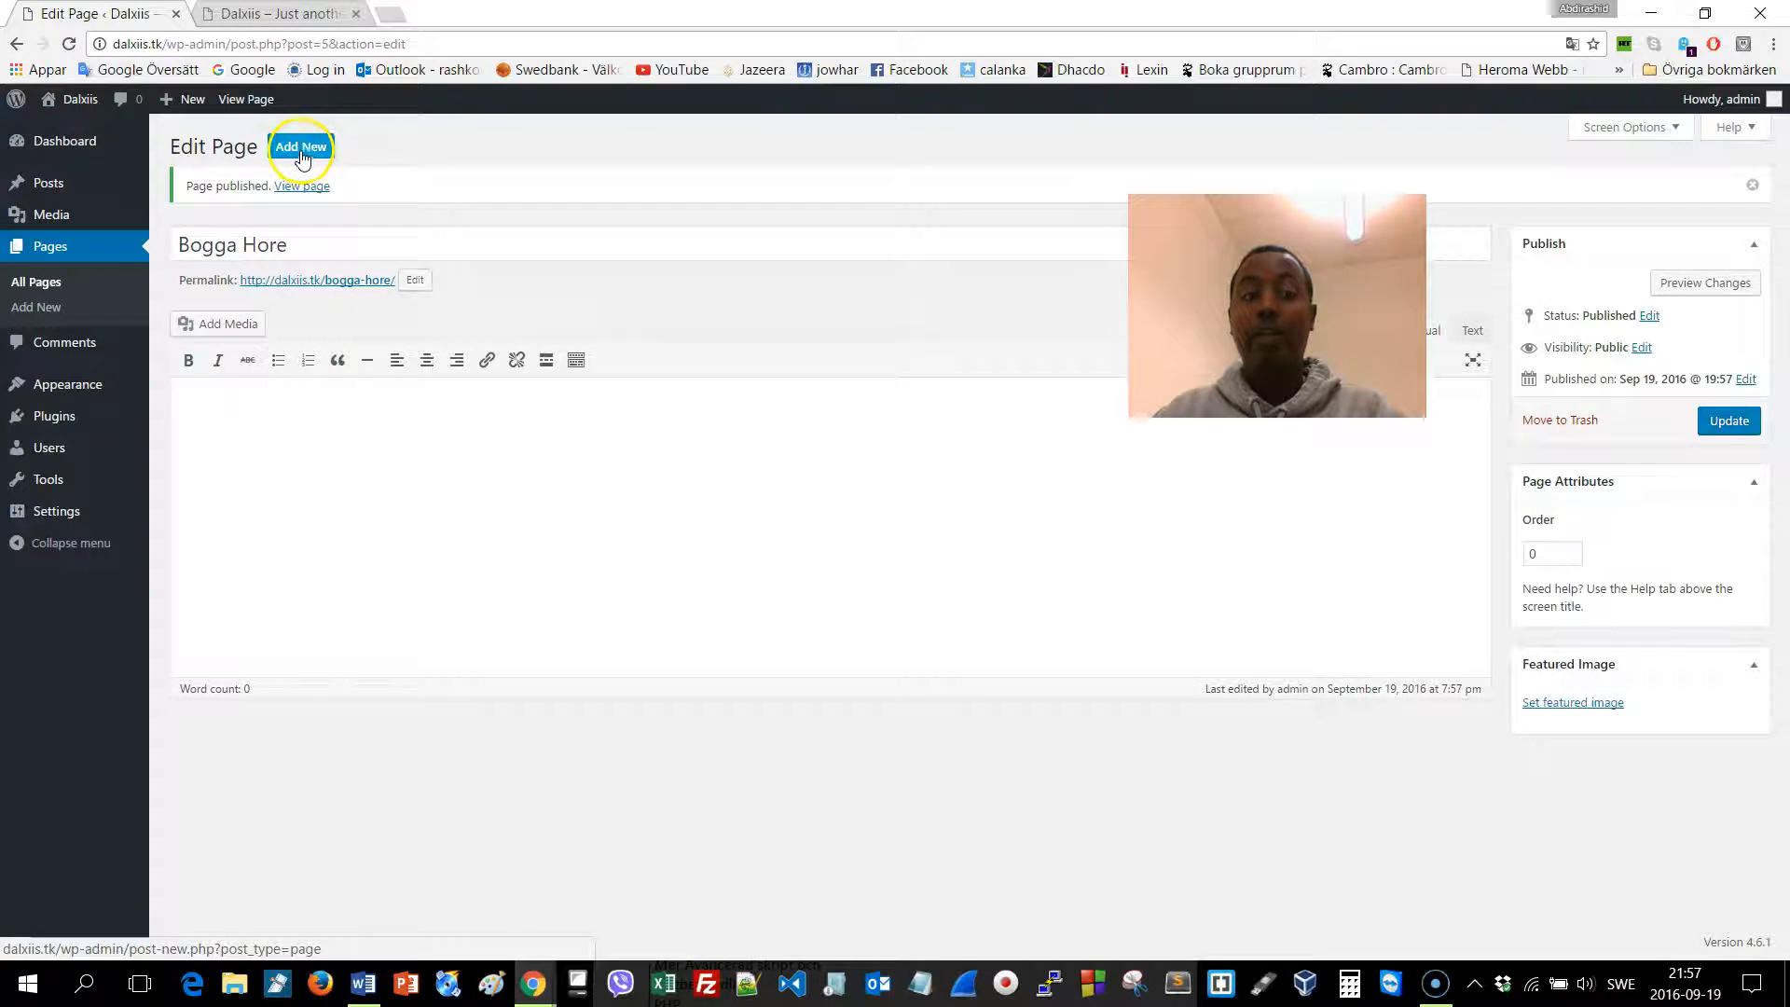
click(301, 149)
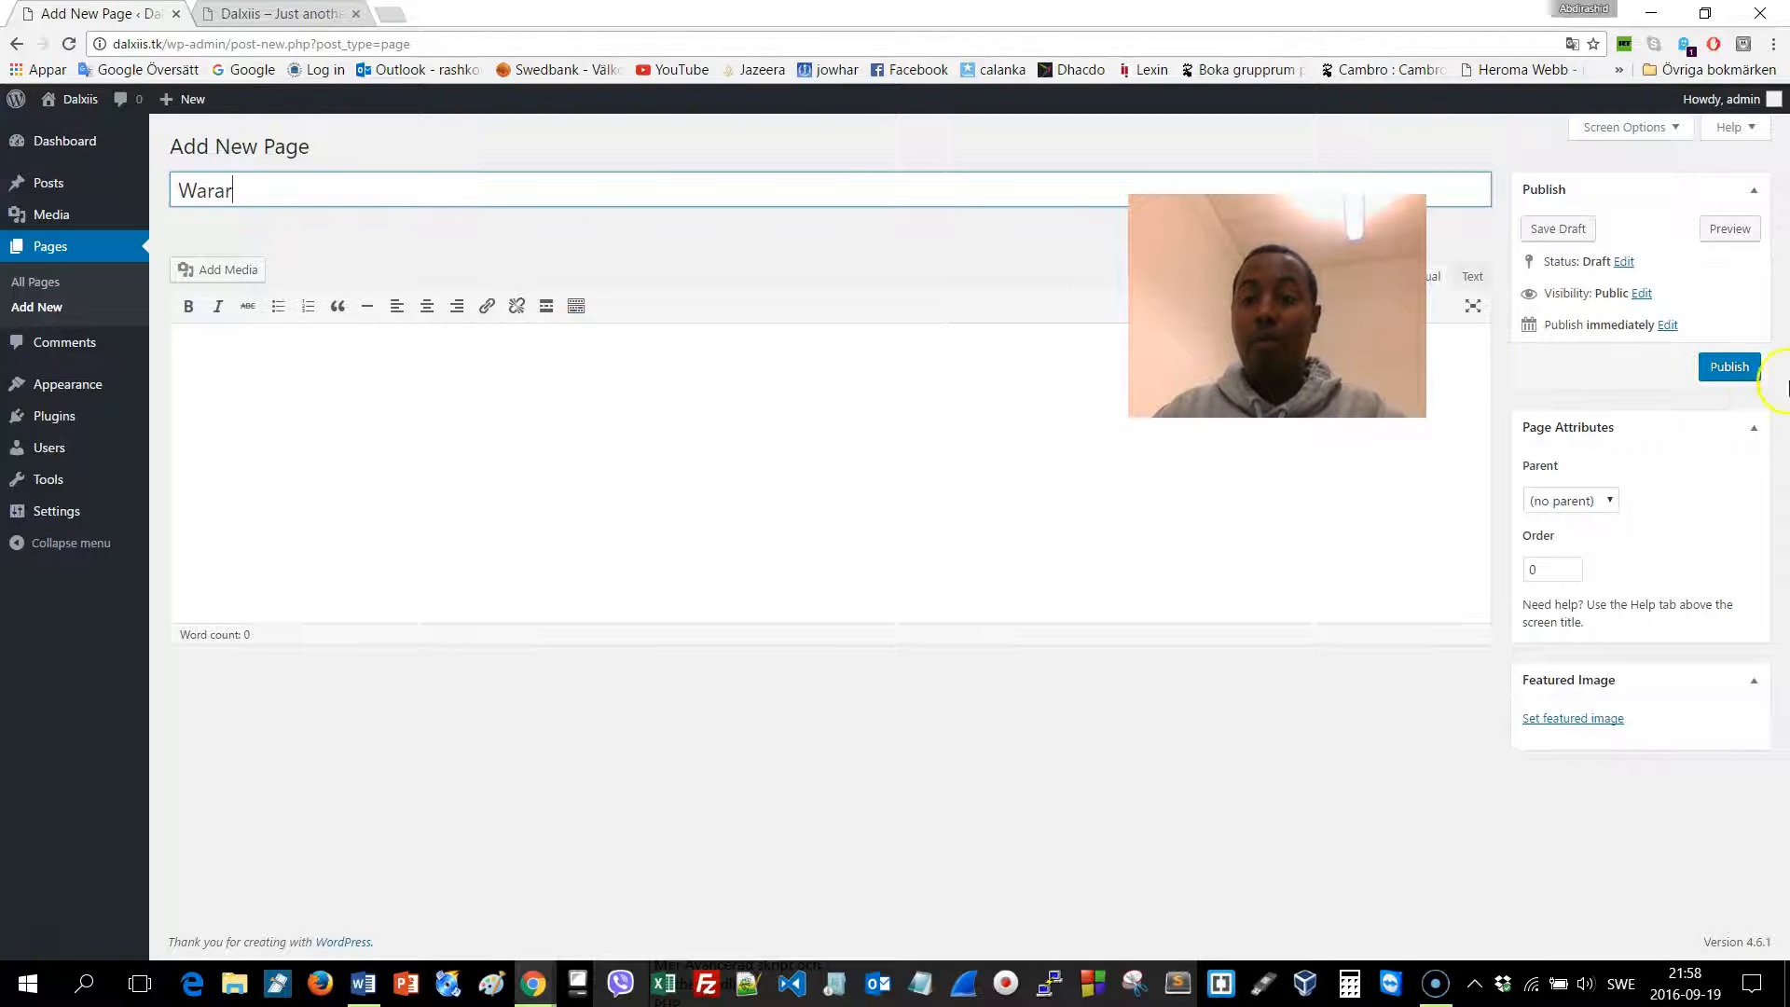
Publish the Warar page, then create, publish and update a new 'Ciyaaraha' page
click(1731, 369)
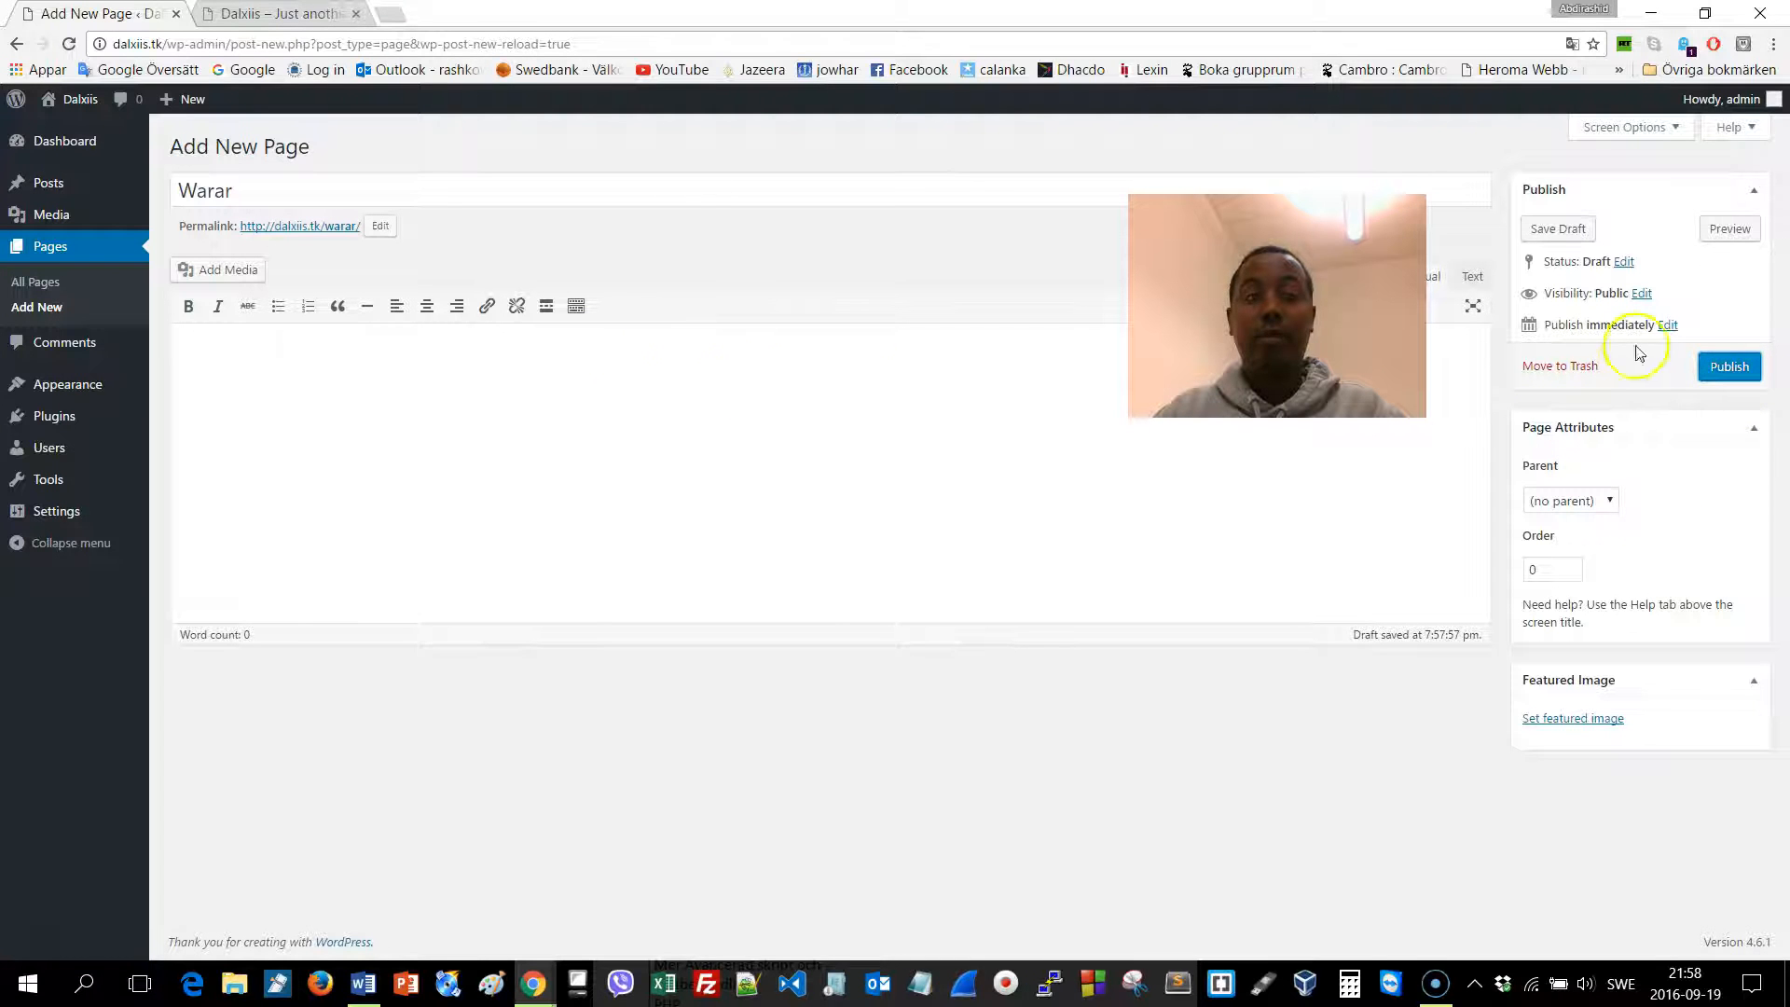
click(1729, 369)
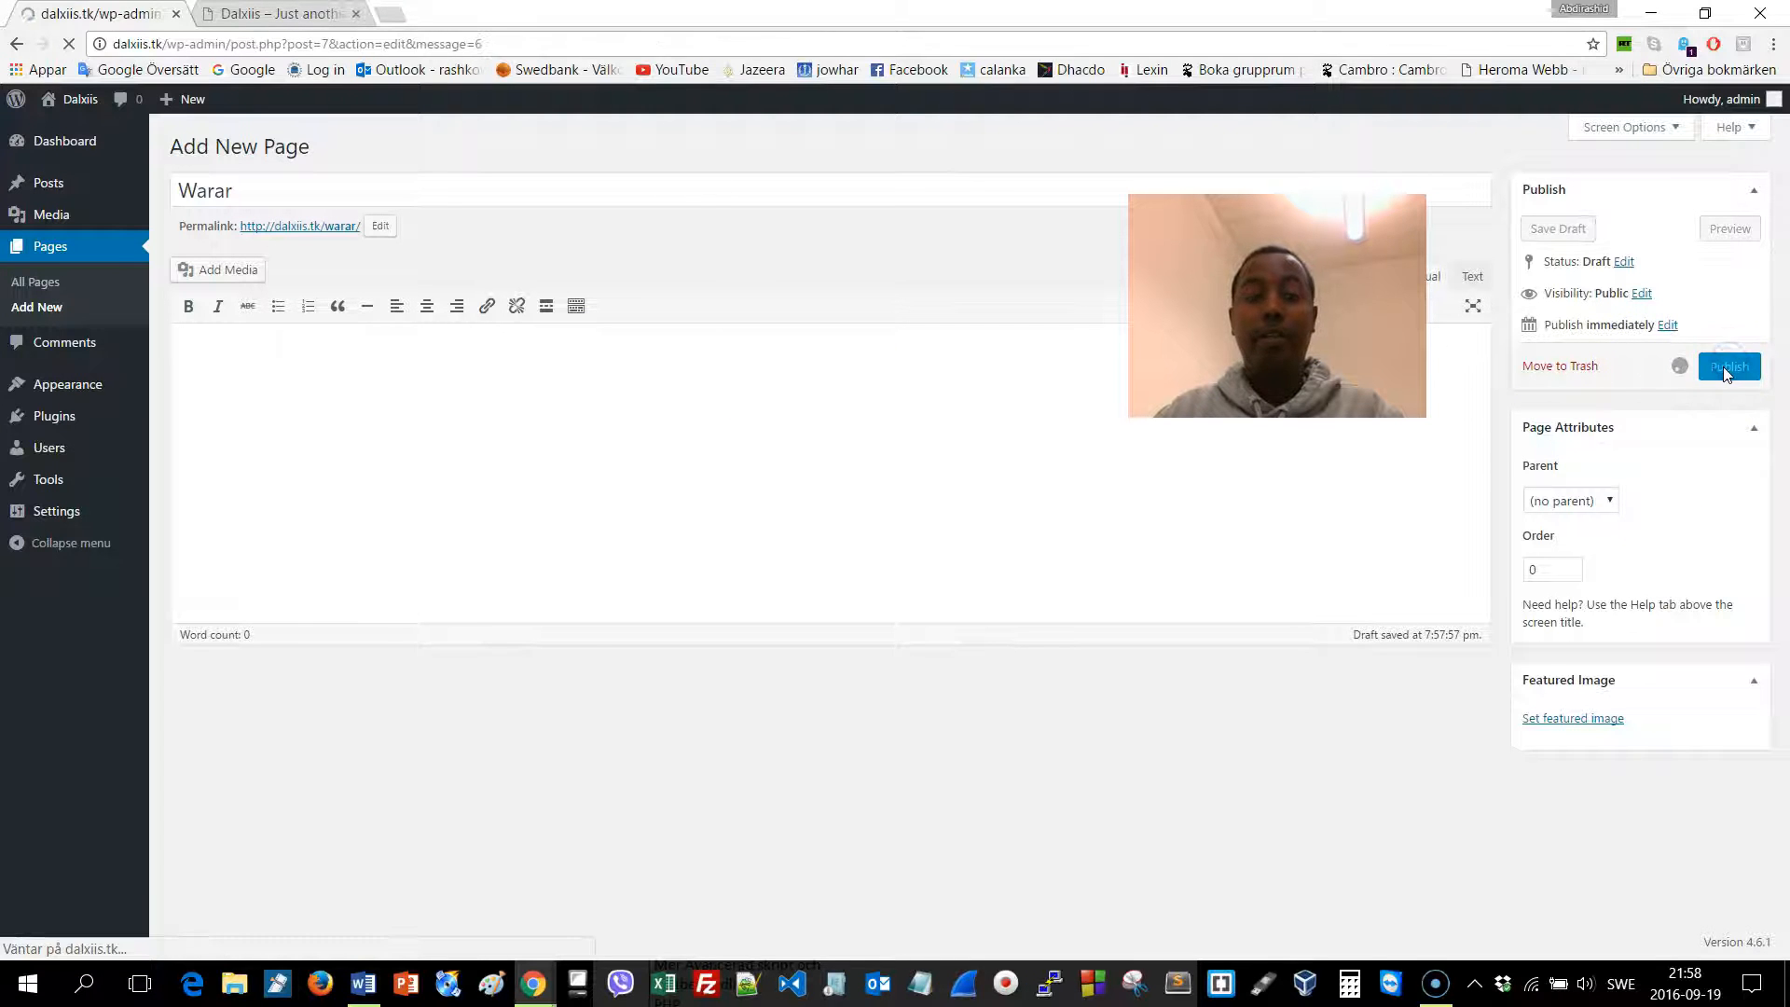
click(302, 147)
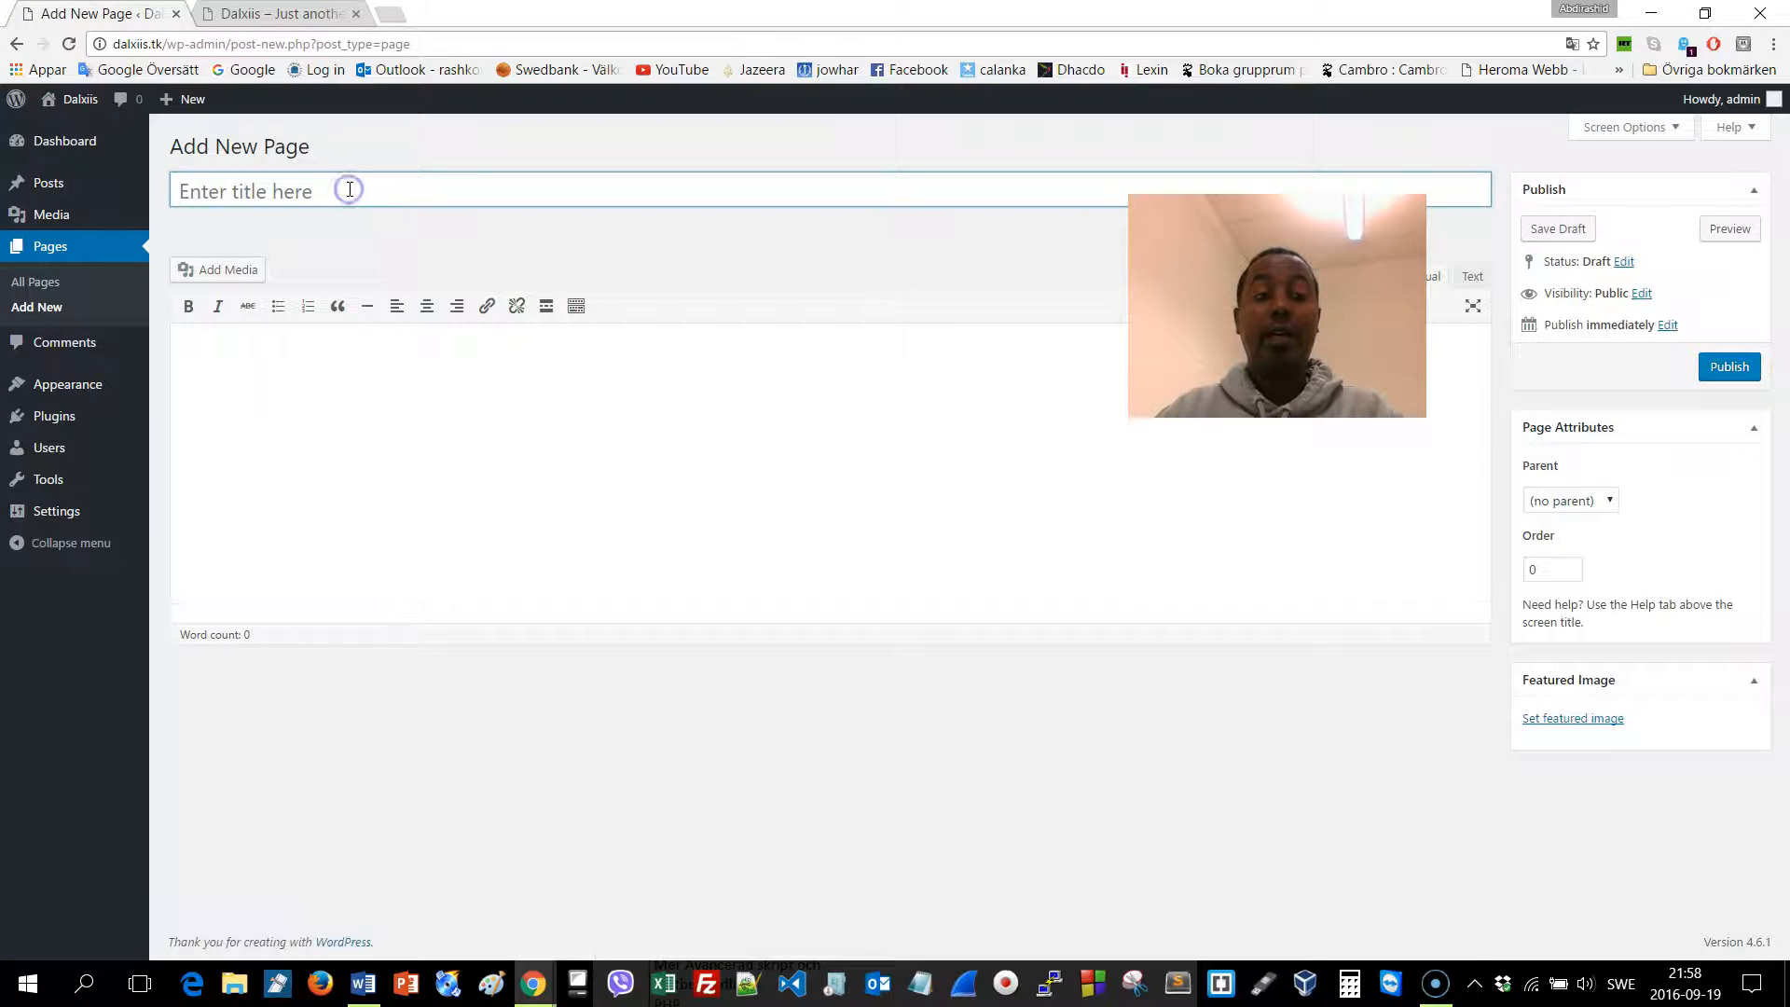
click(350, 189)
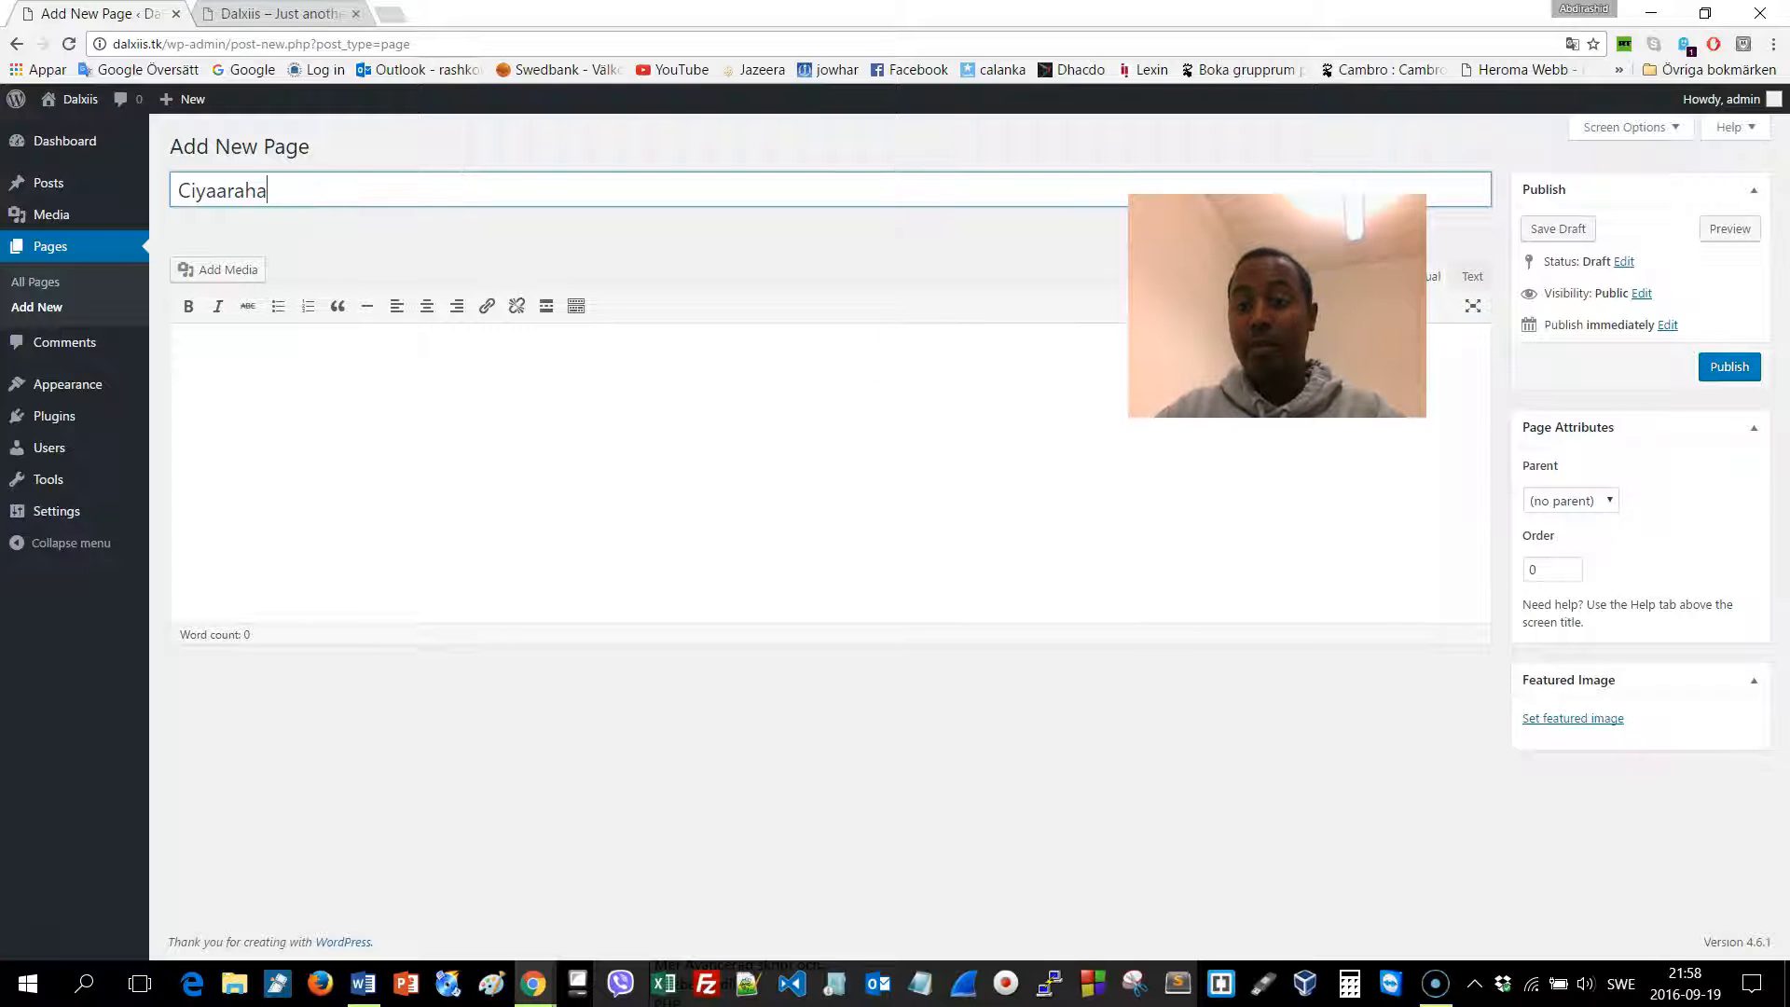
click(1732, 367)
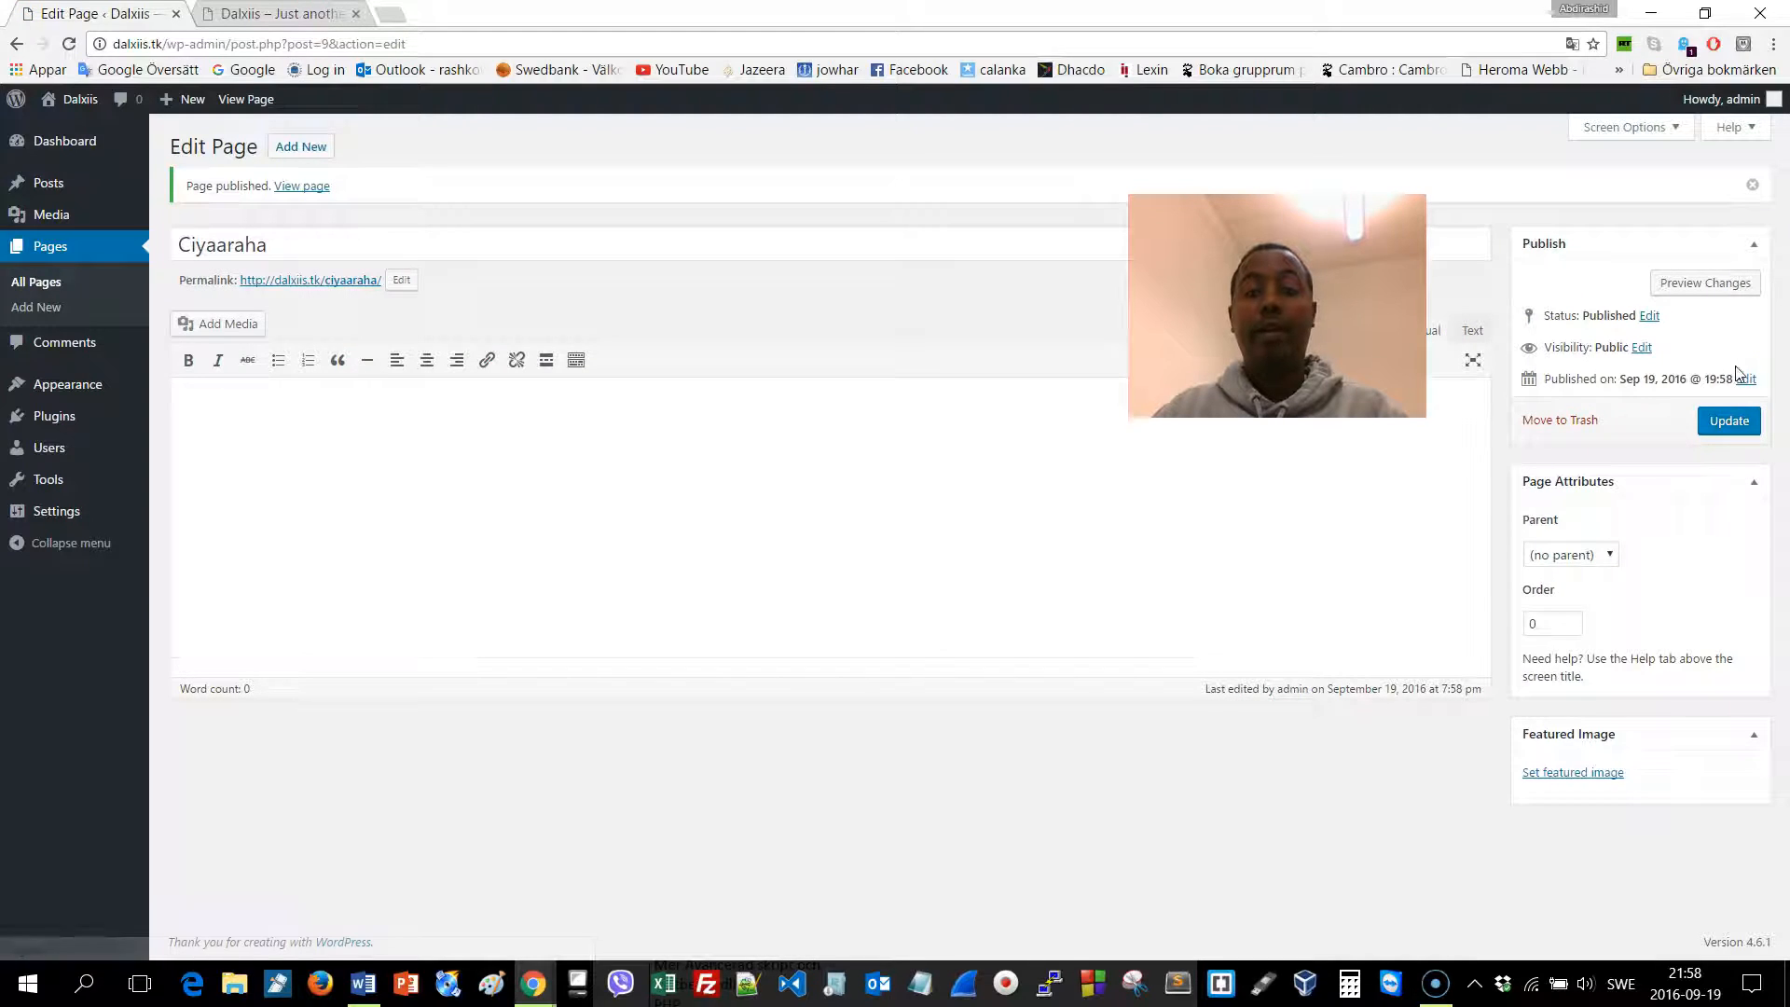
click(1723, 427)
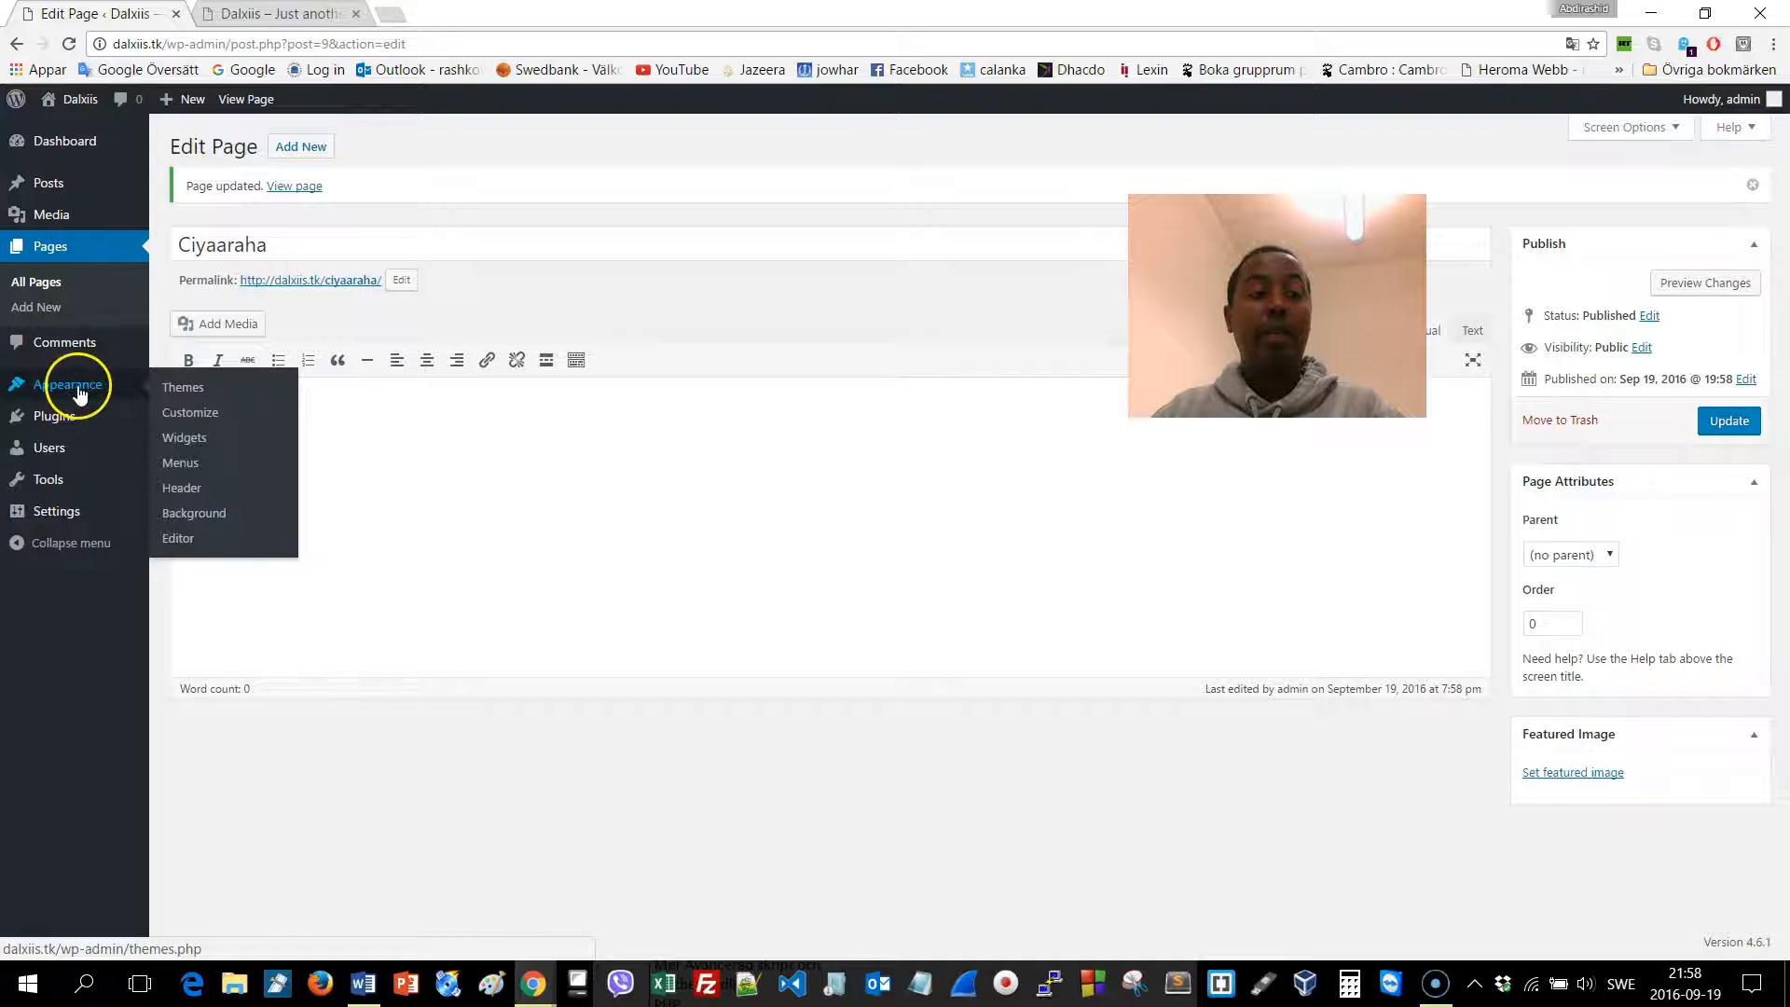
Set the static front page to 'Bogga Hore' in the Customizer and Save & Publish
mouse_move(87, 382)
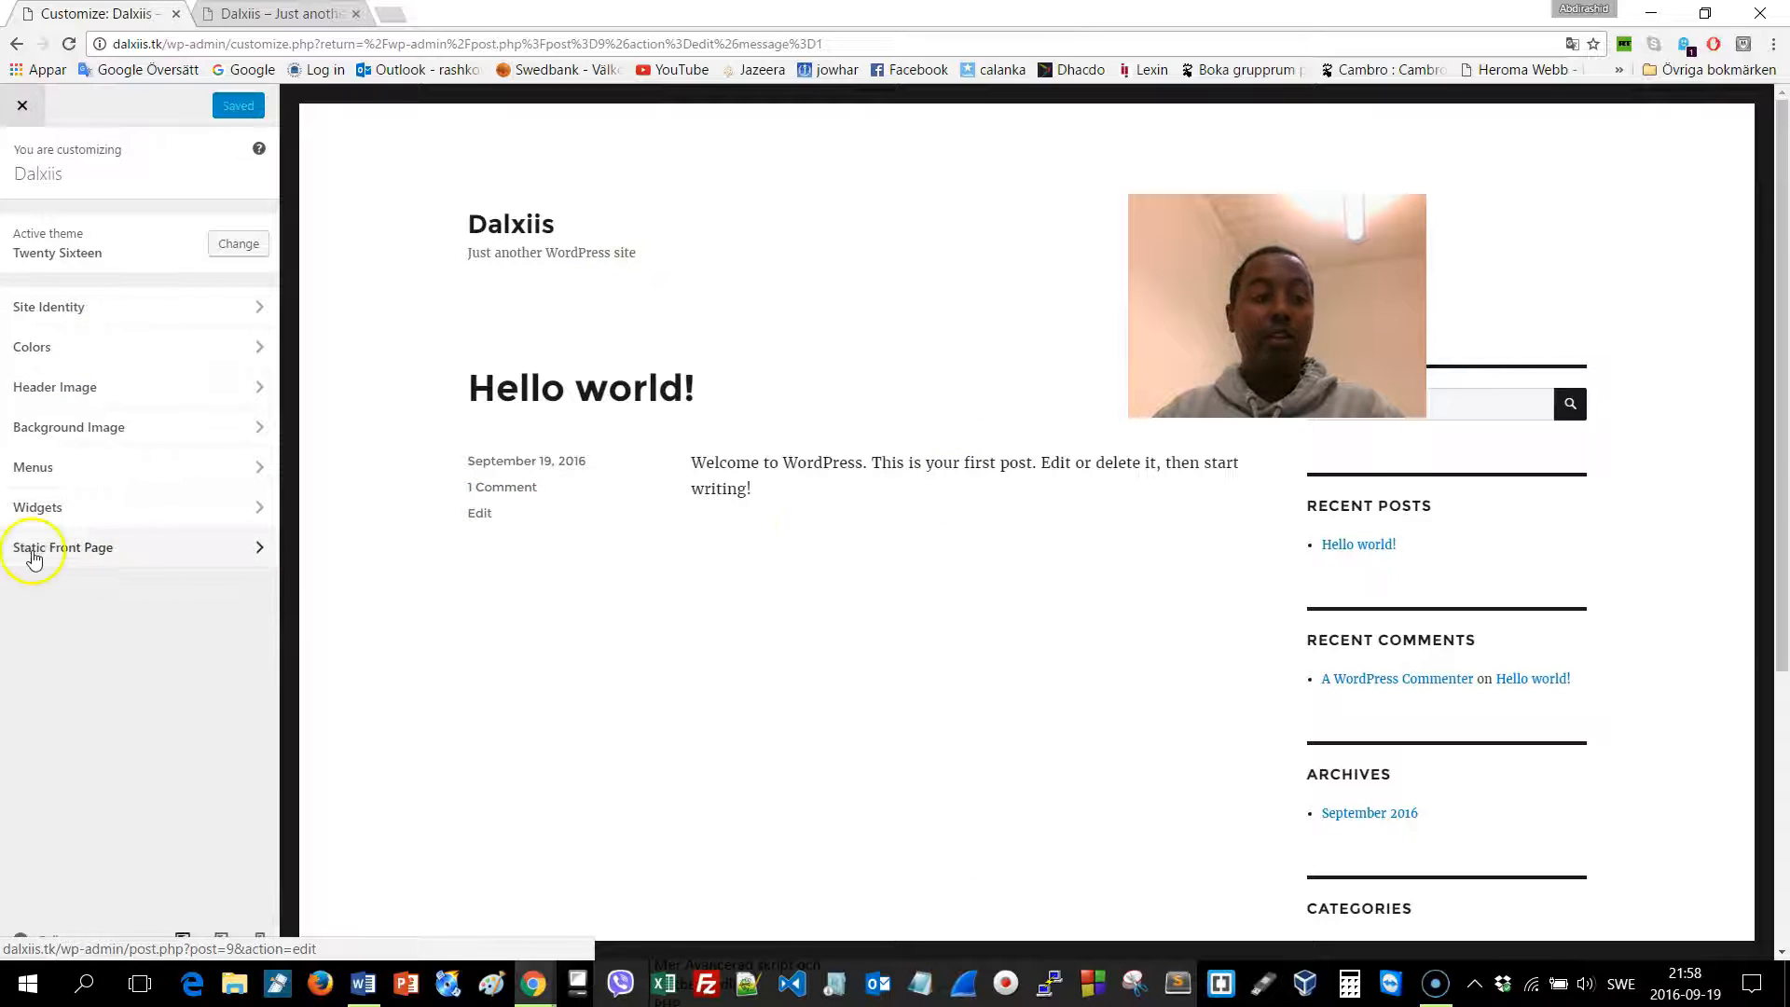
click(83, 550)
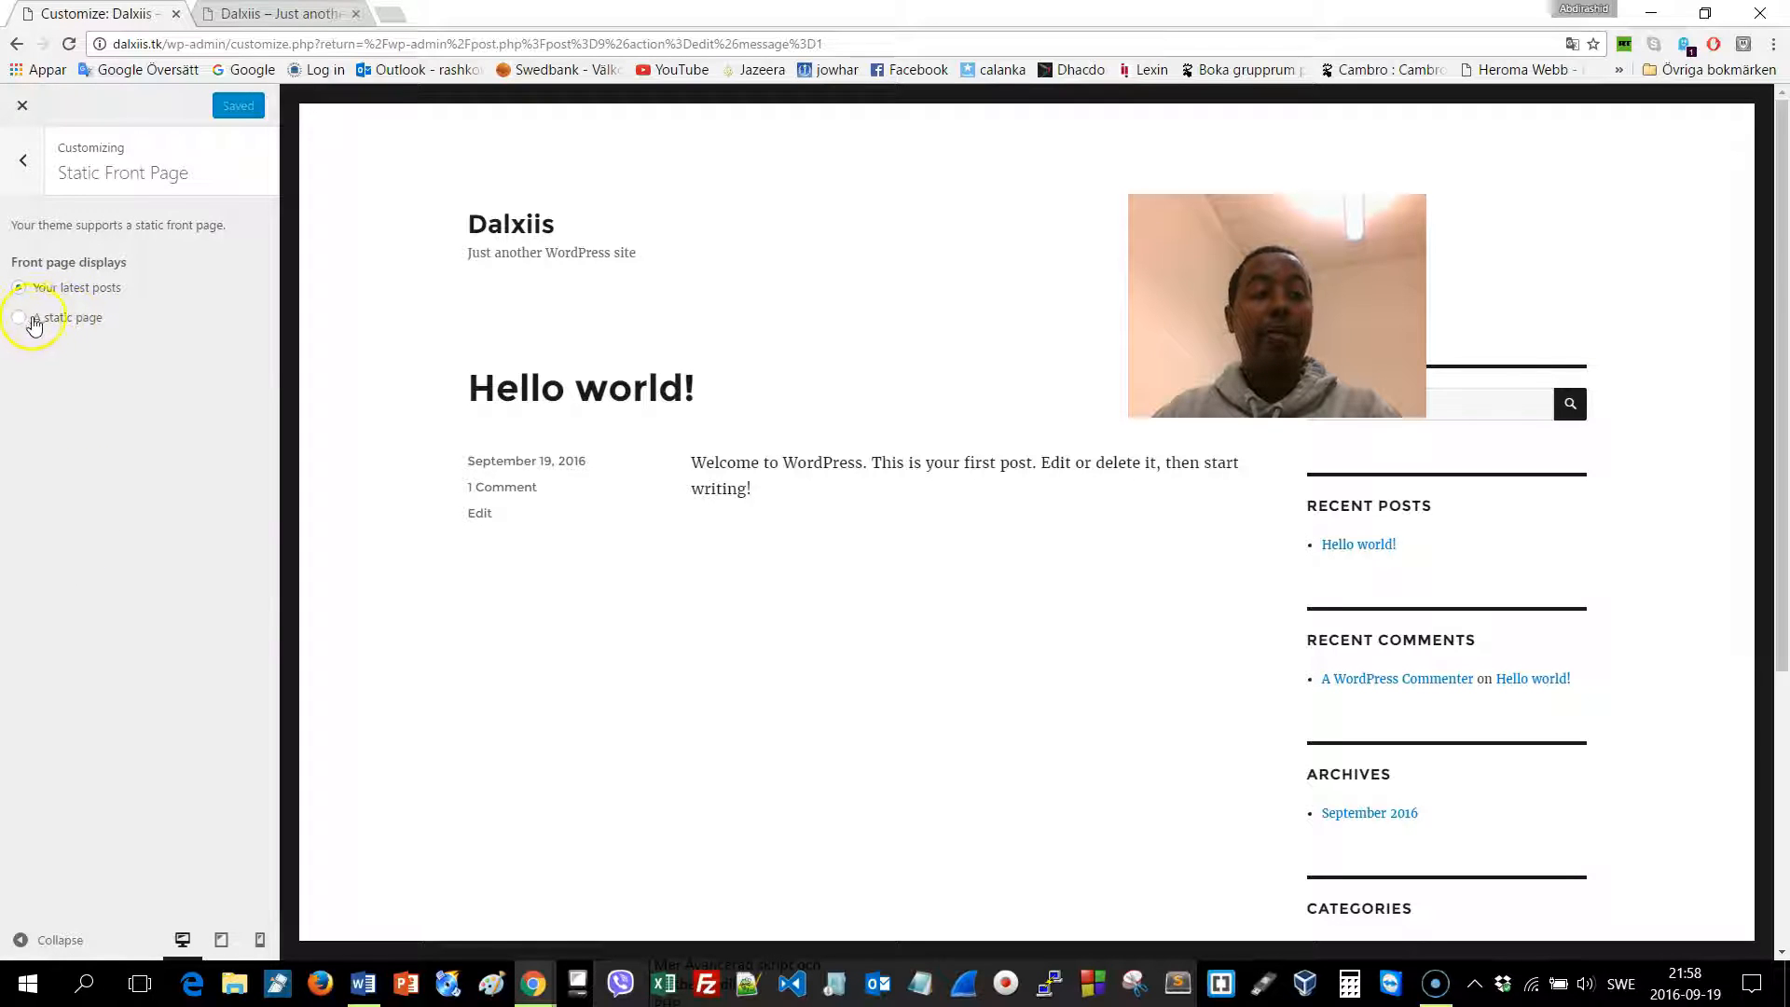
click(22, 322)
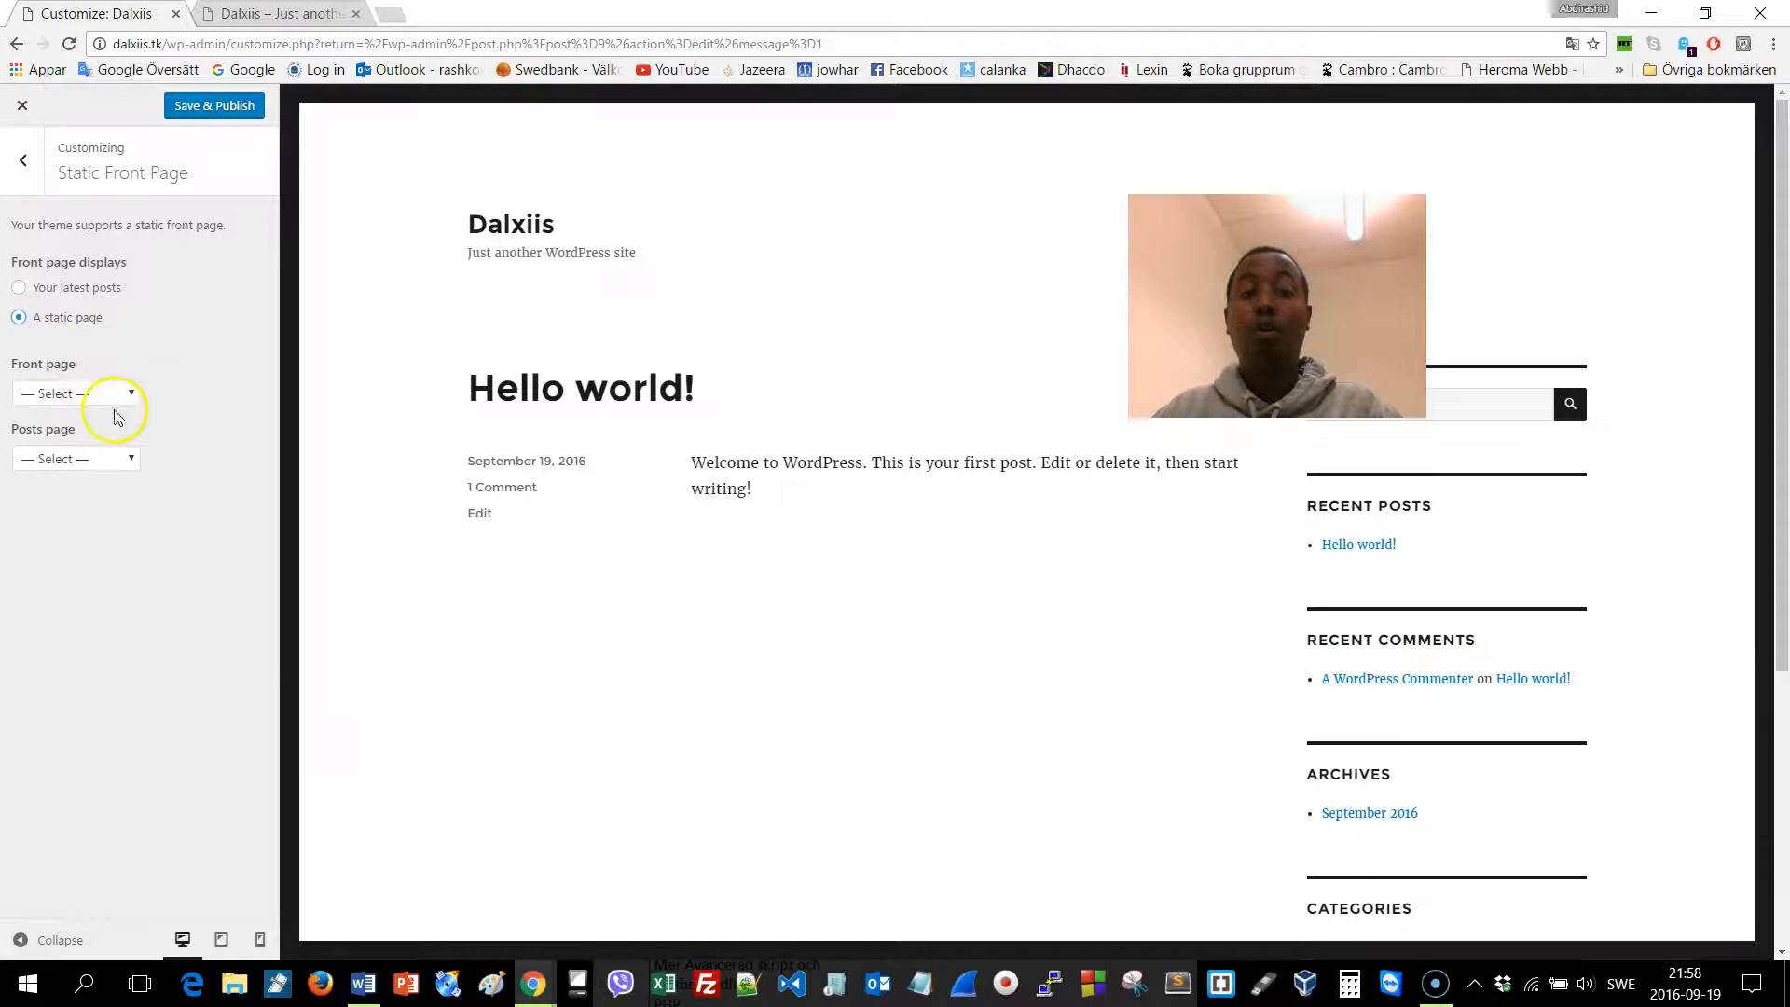
click(102, 393)
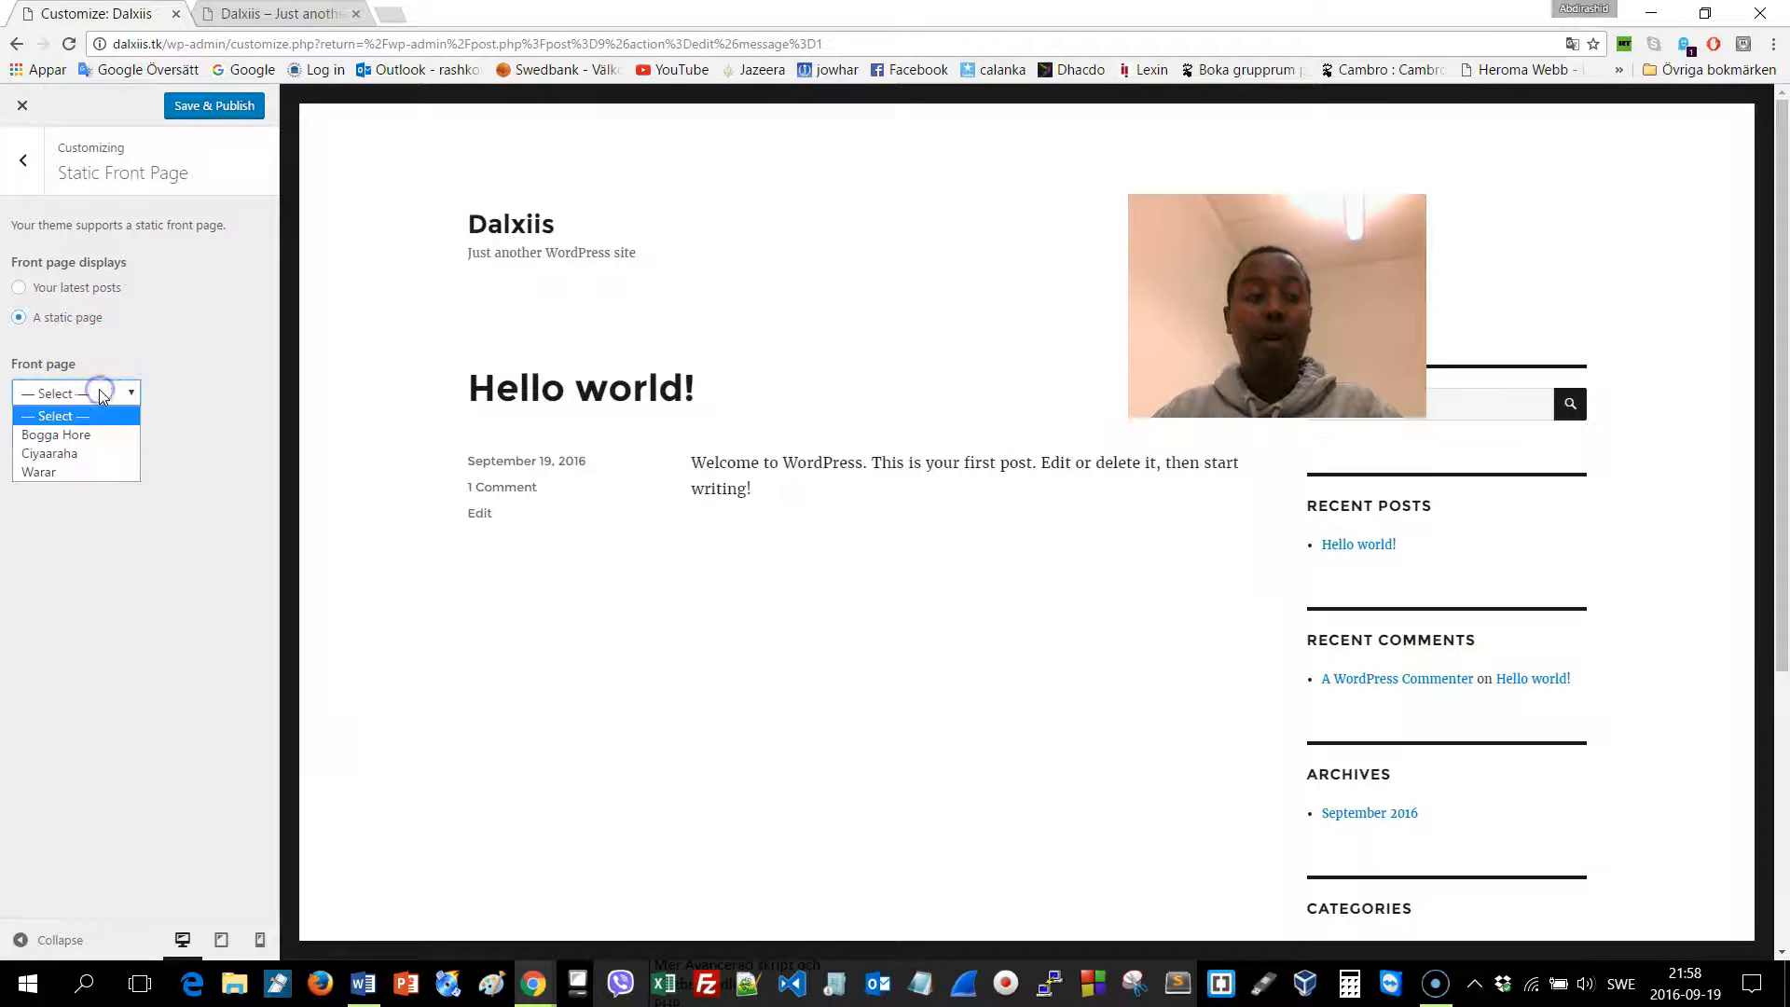
click(80, 440)
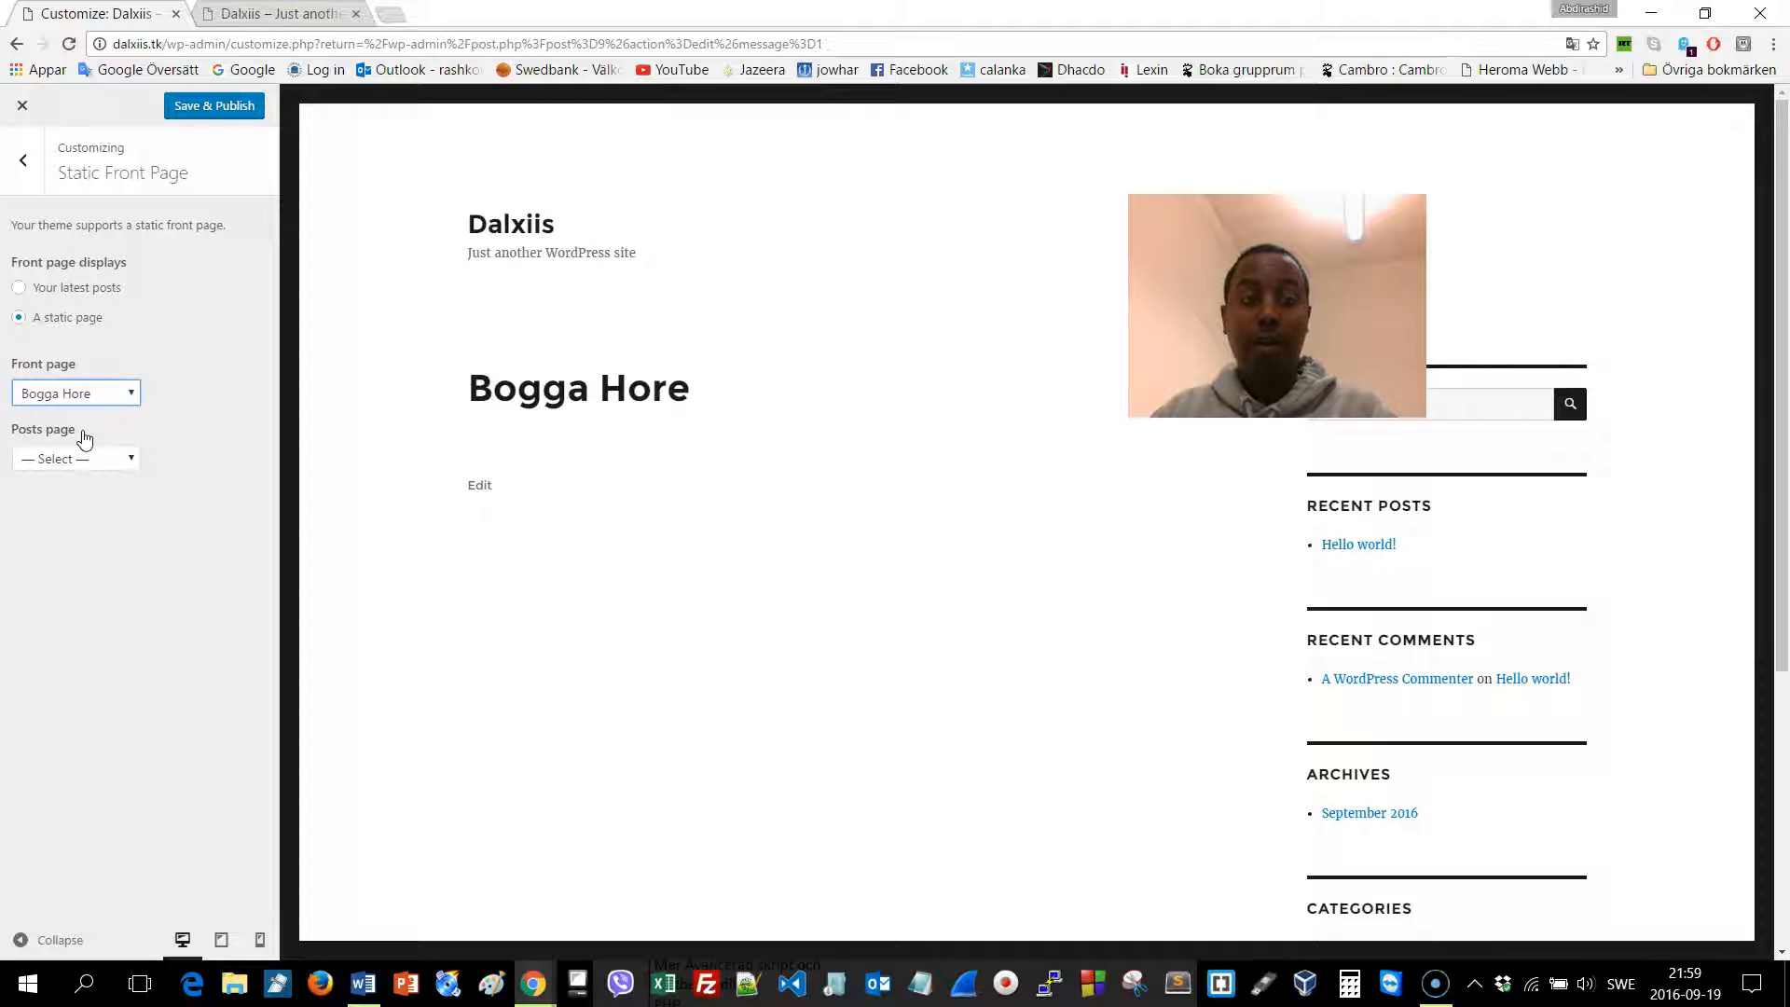
click(86, 437)
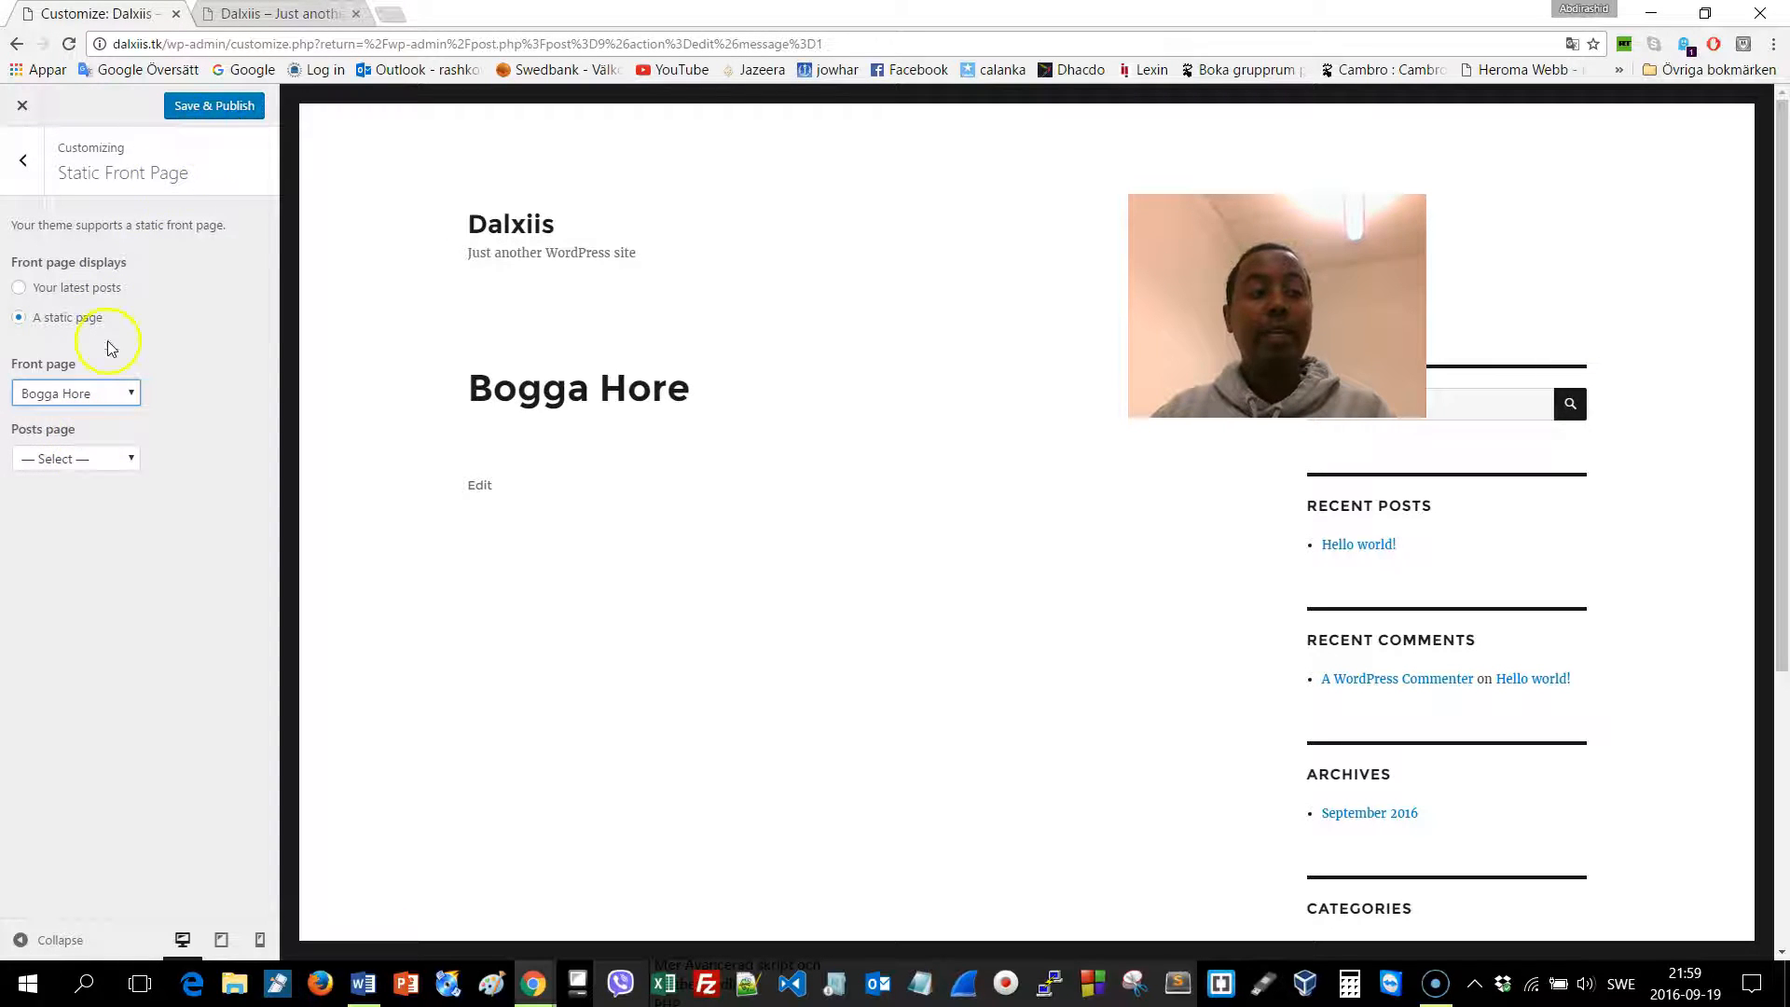
click(208, 110)
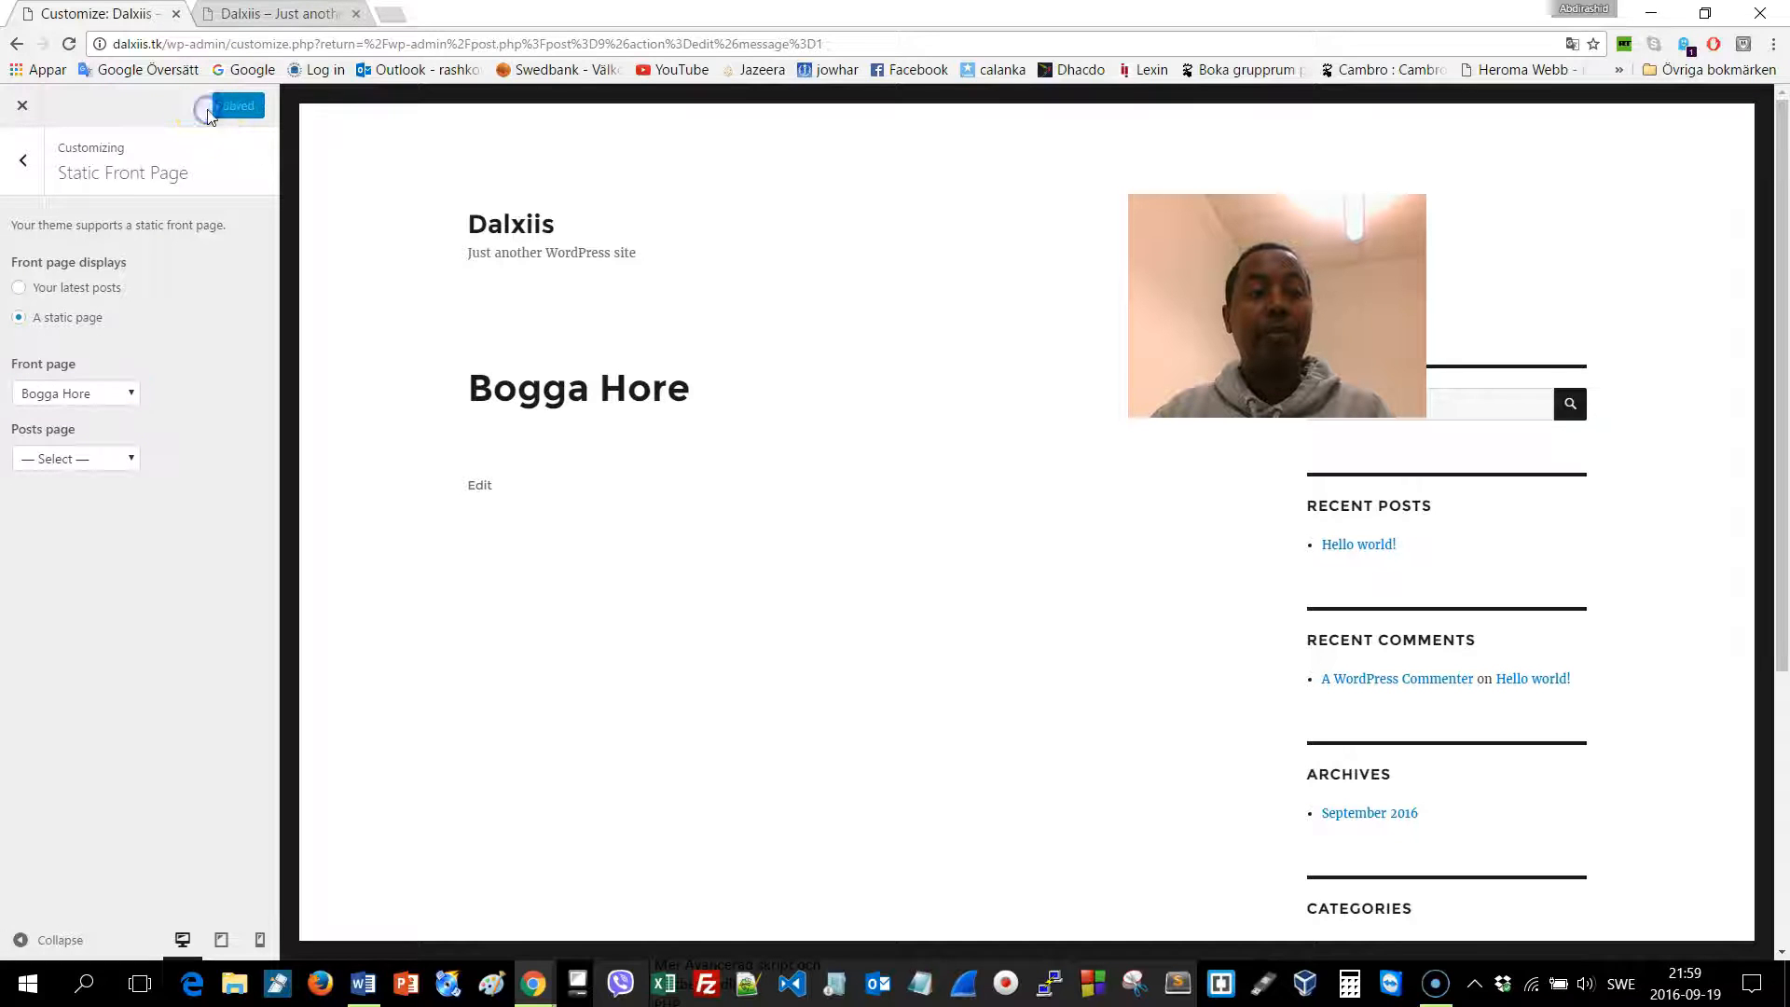
click(23, 159)
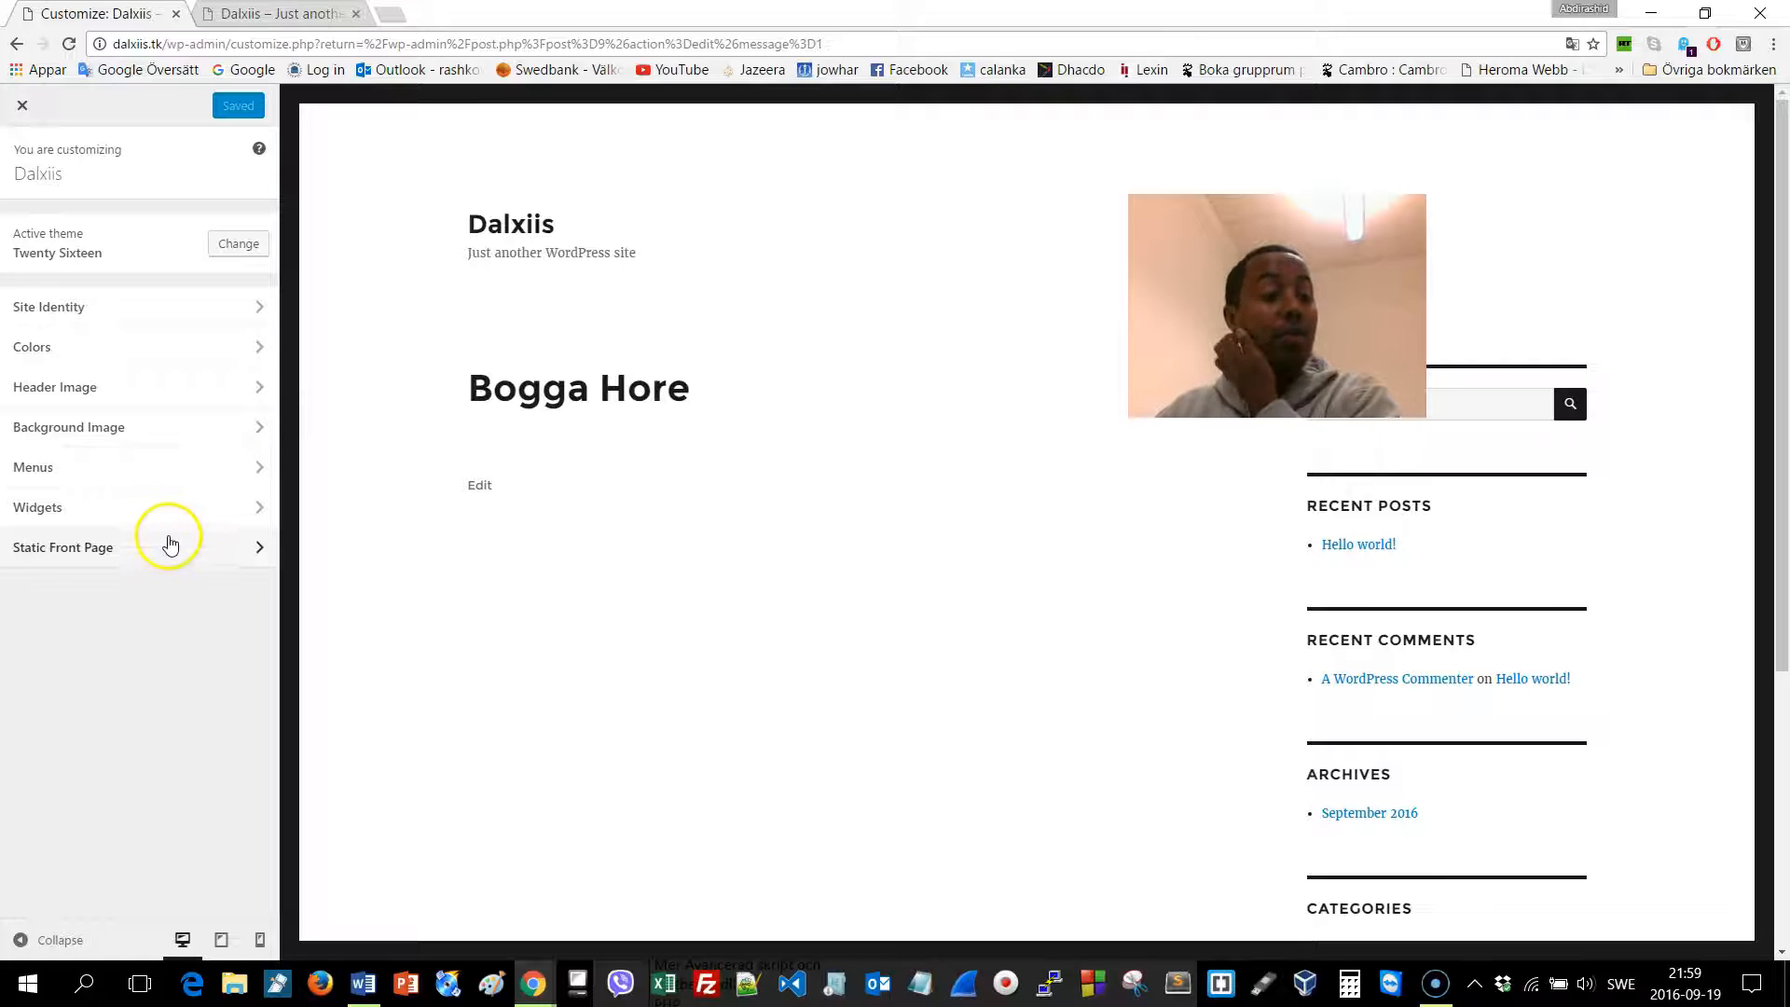
Create a menu named 'Guud' and assign it to the Primary Menu location
click(104, 469)
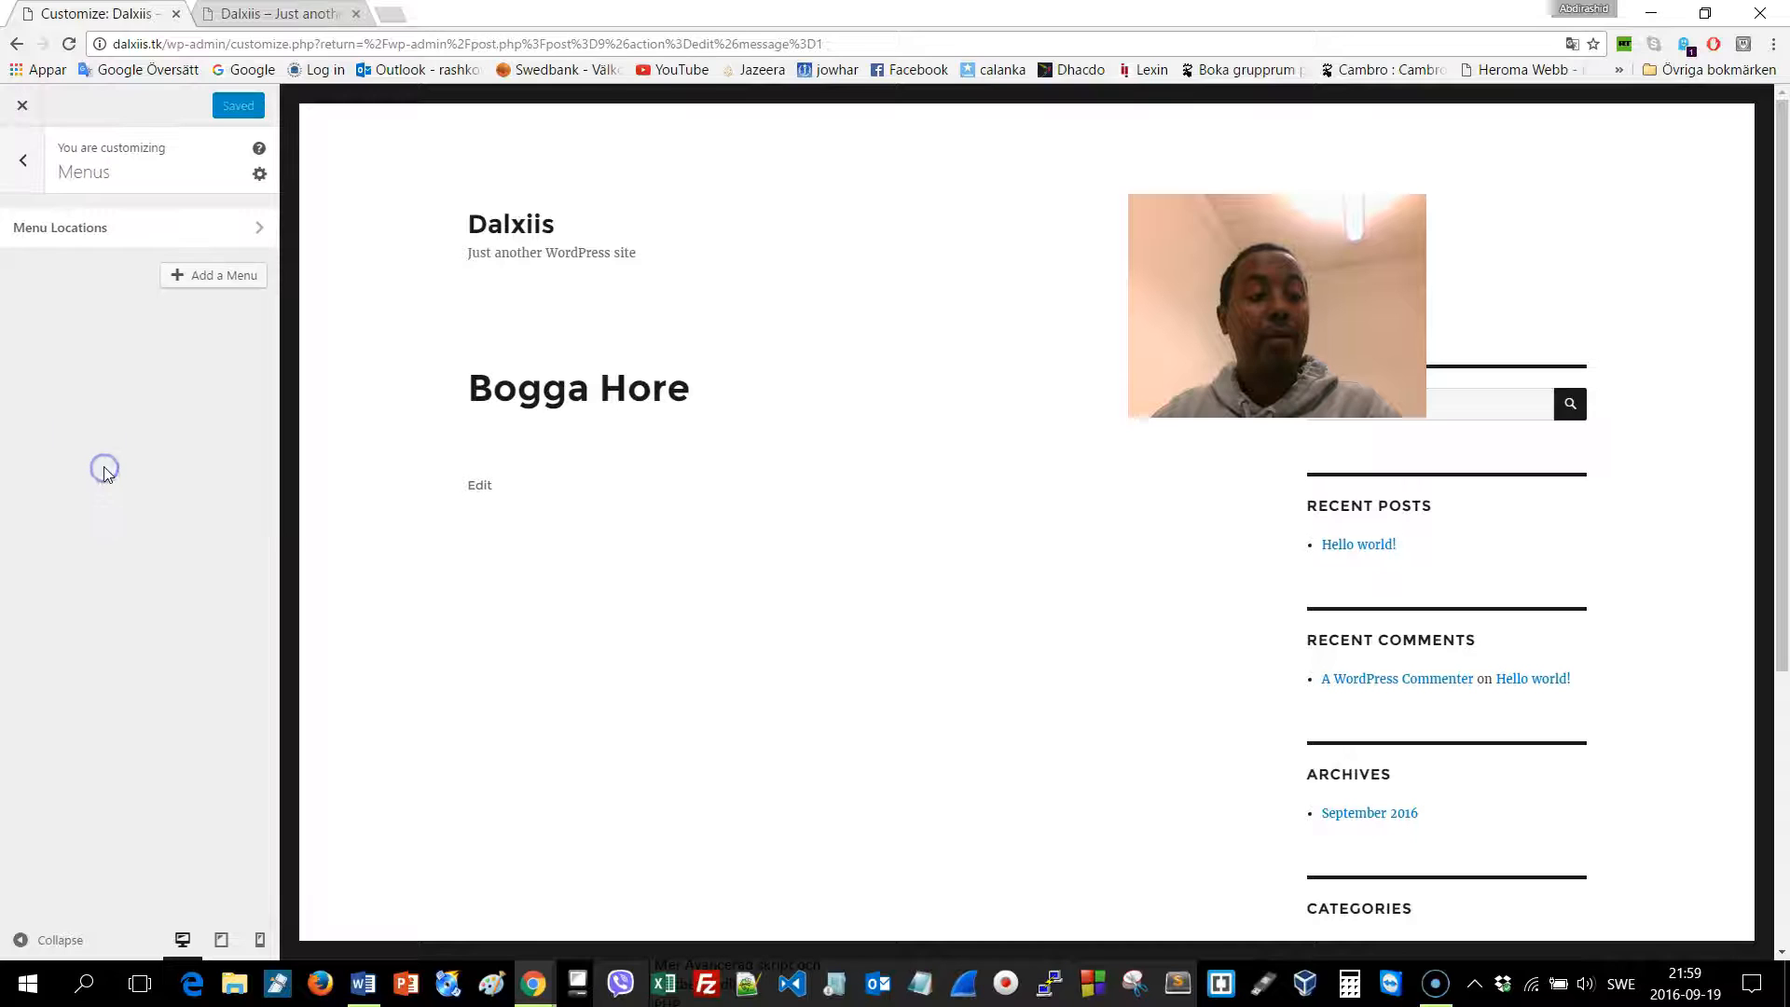
click(184, 283)
click(162, 326)
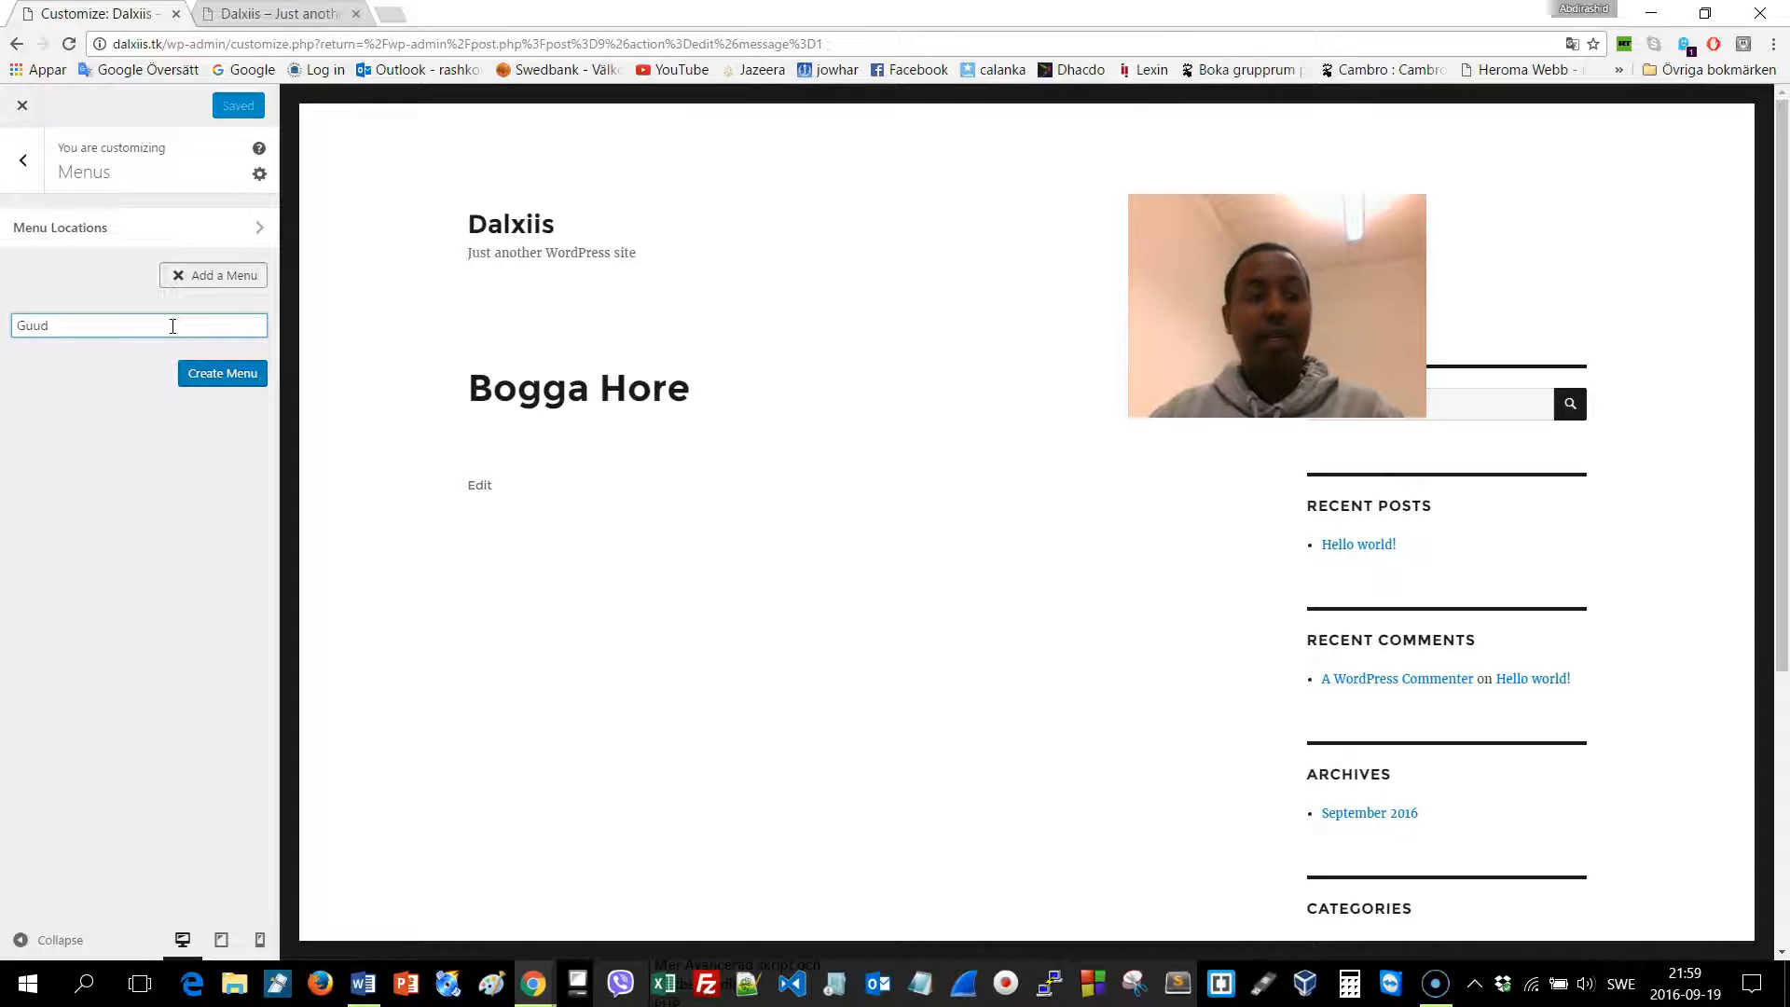
click(240, 376)
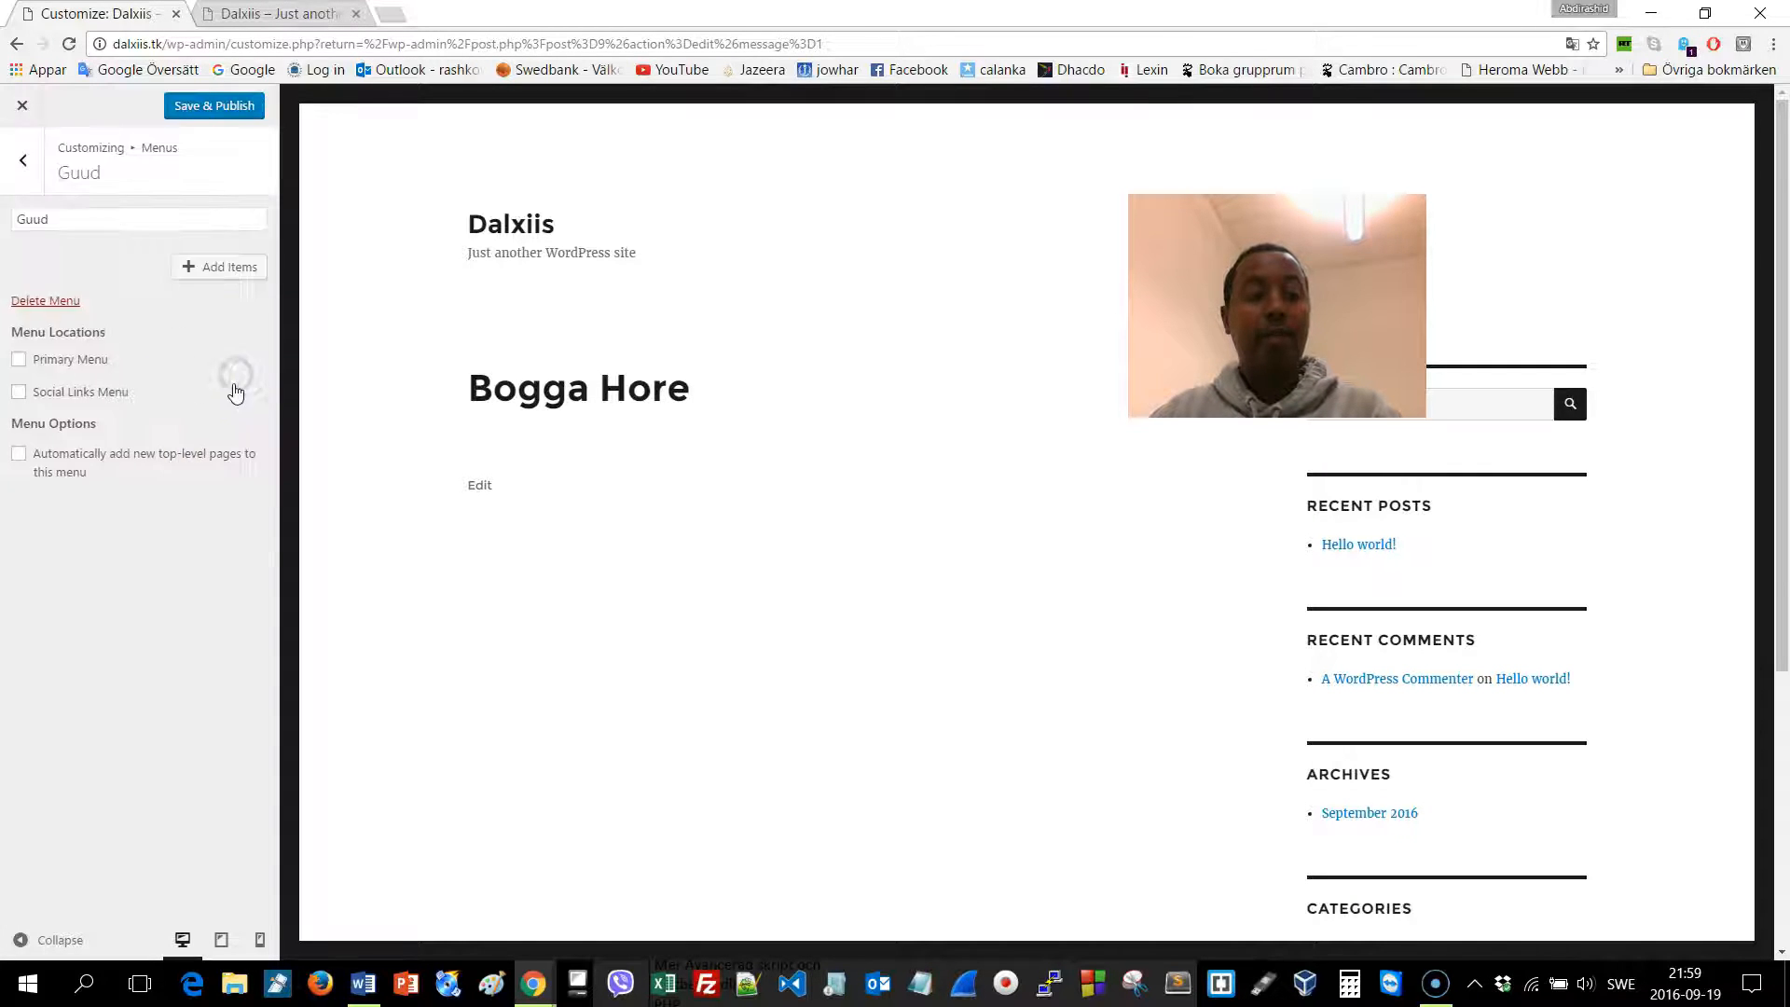
click(22, 360)
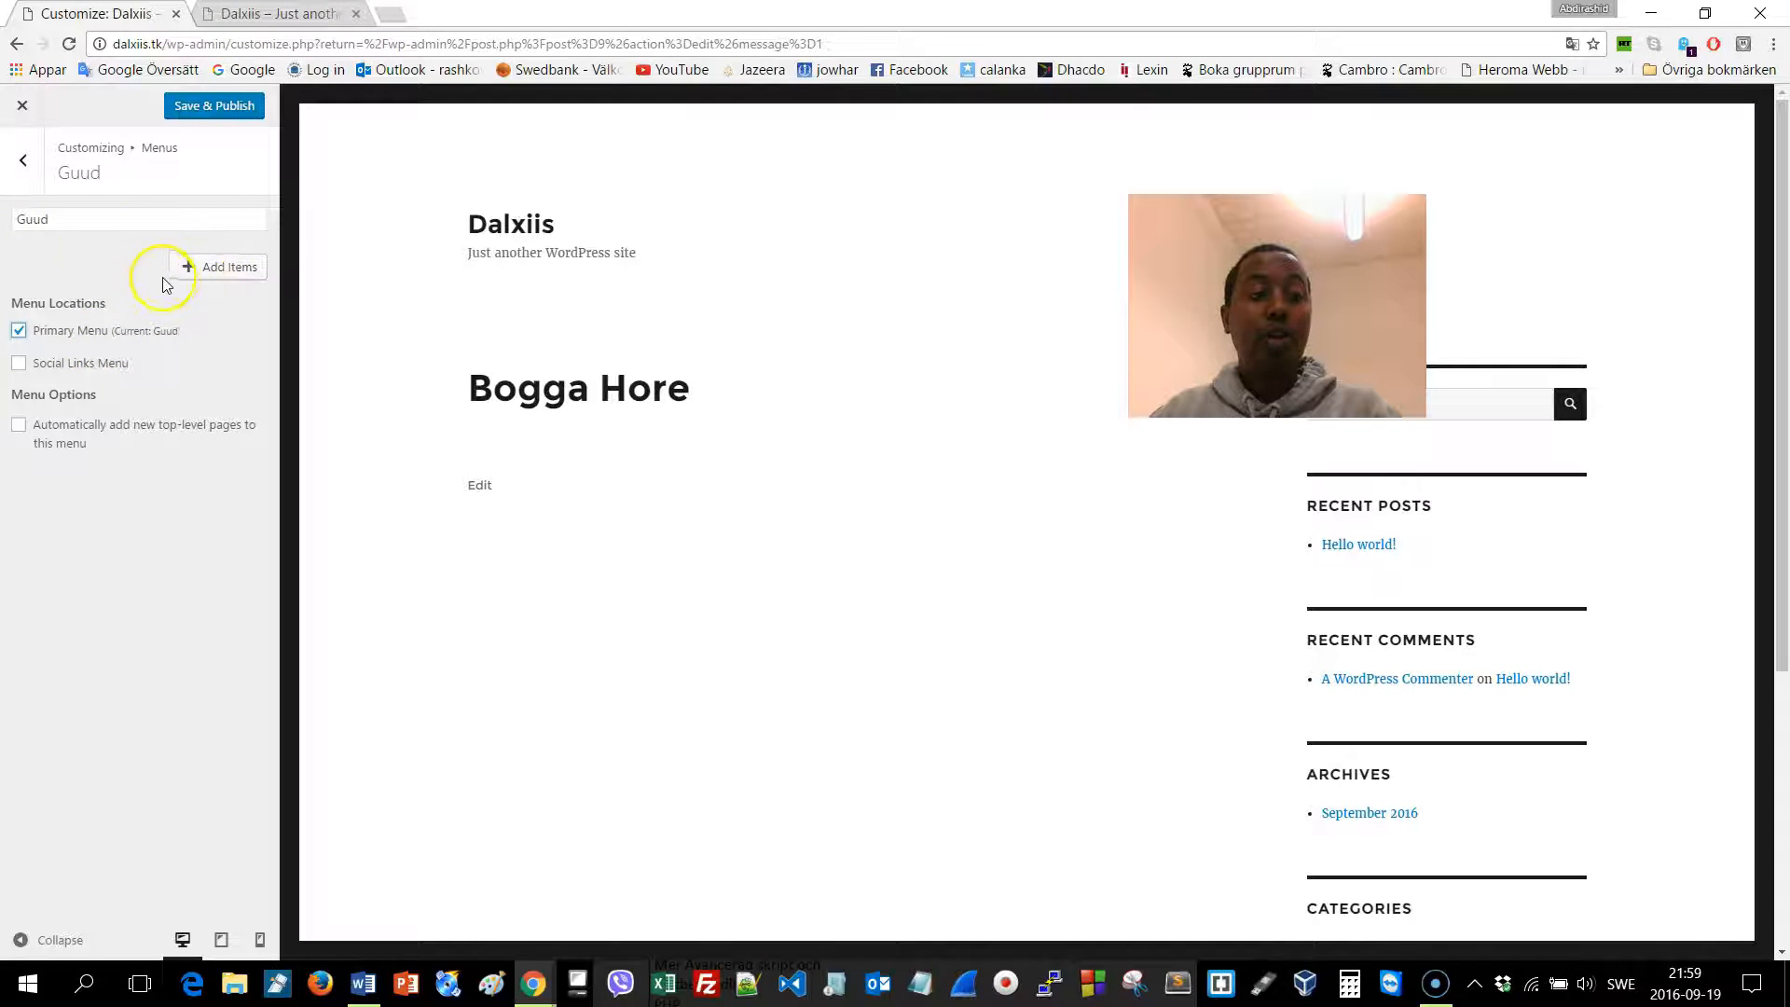
click(195, 268)
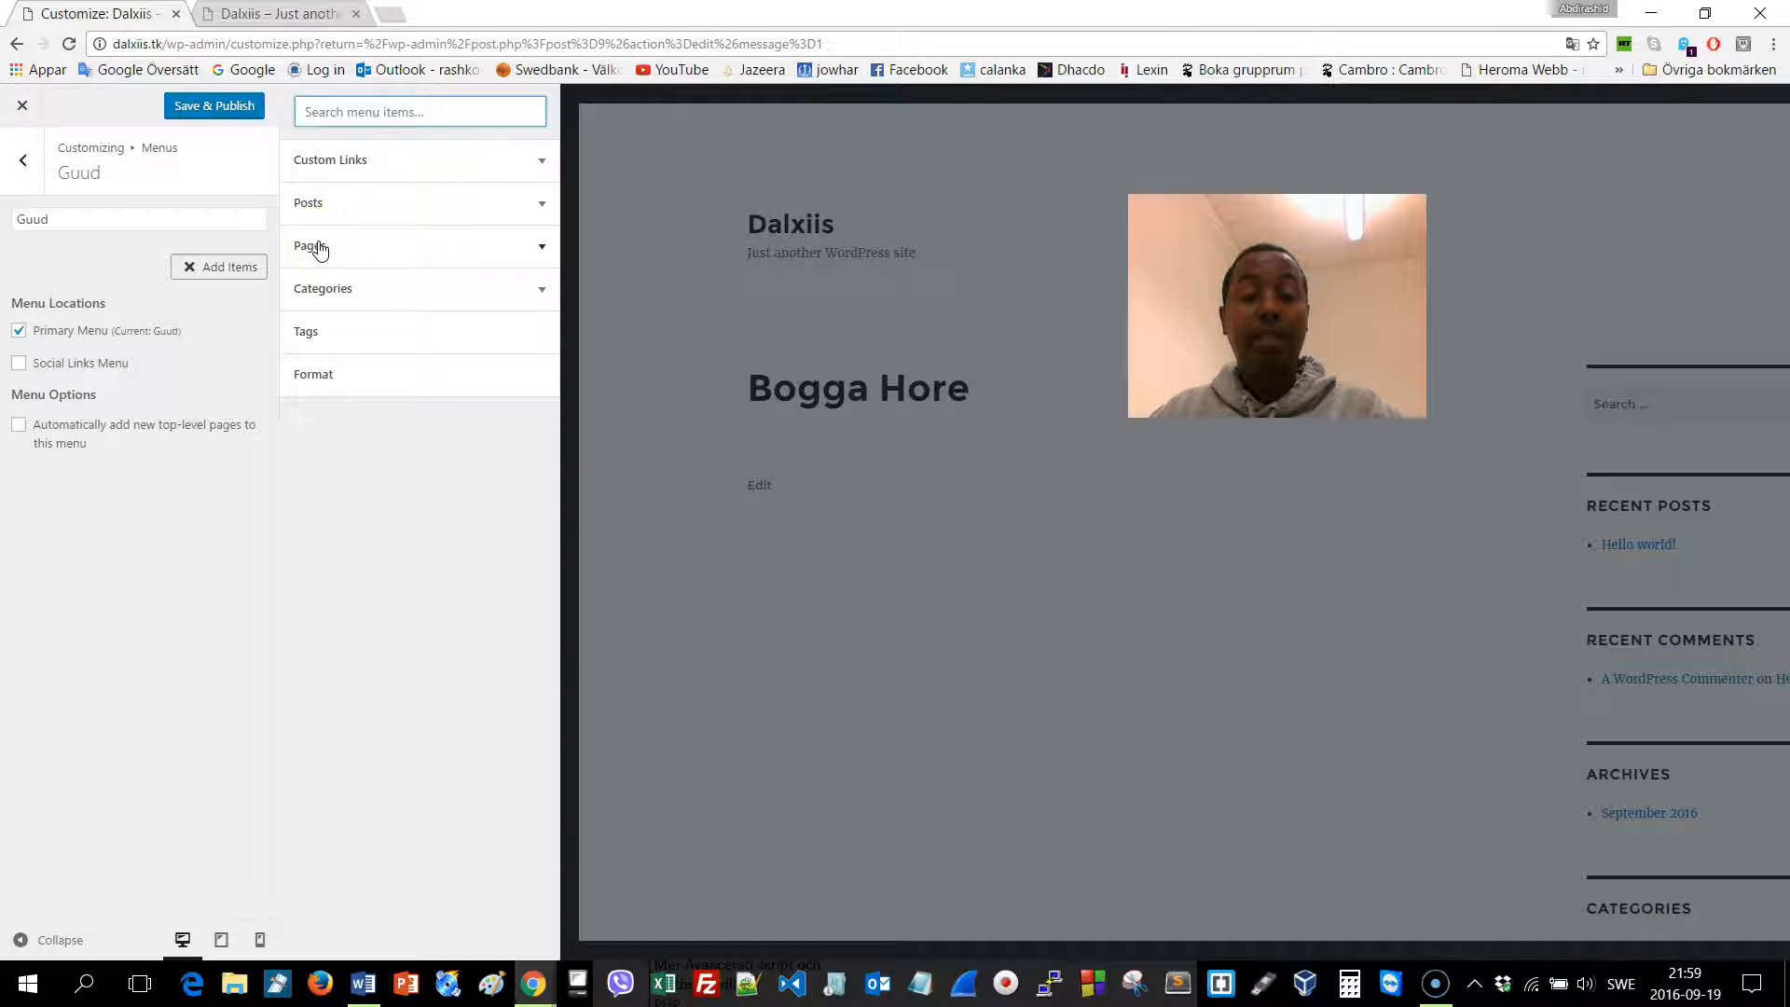
Add the Bogga Hore, Warar and Ciyaaraha pages to Guud and Save & Publish
click(311, 246)
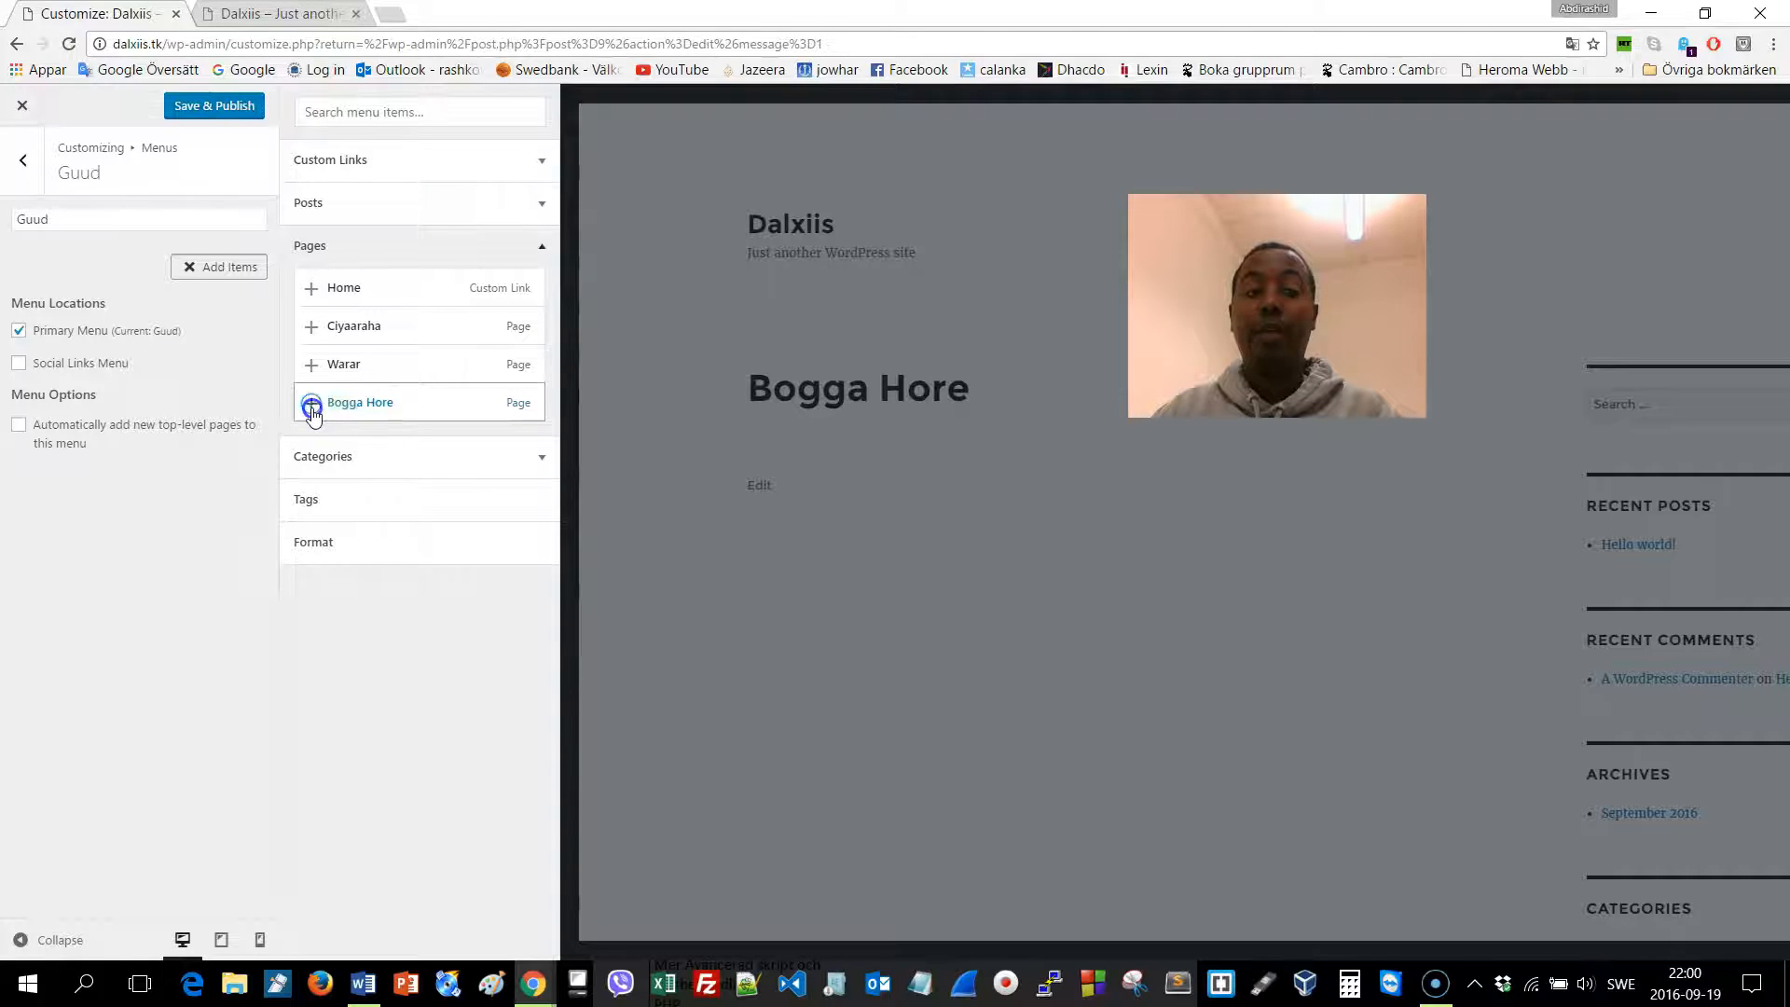
click(311, 406)
click(313, 366)
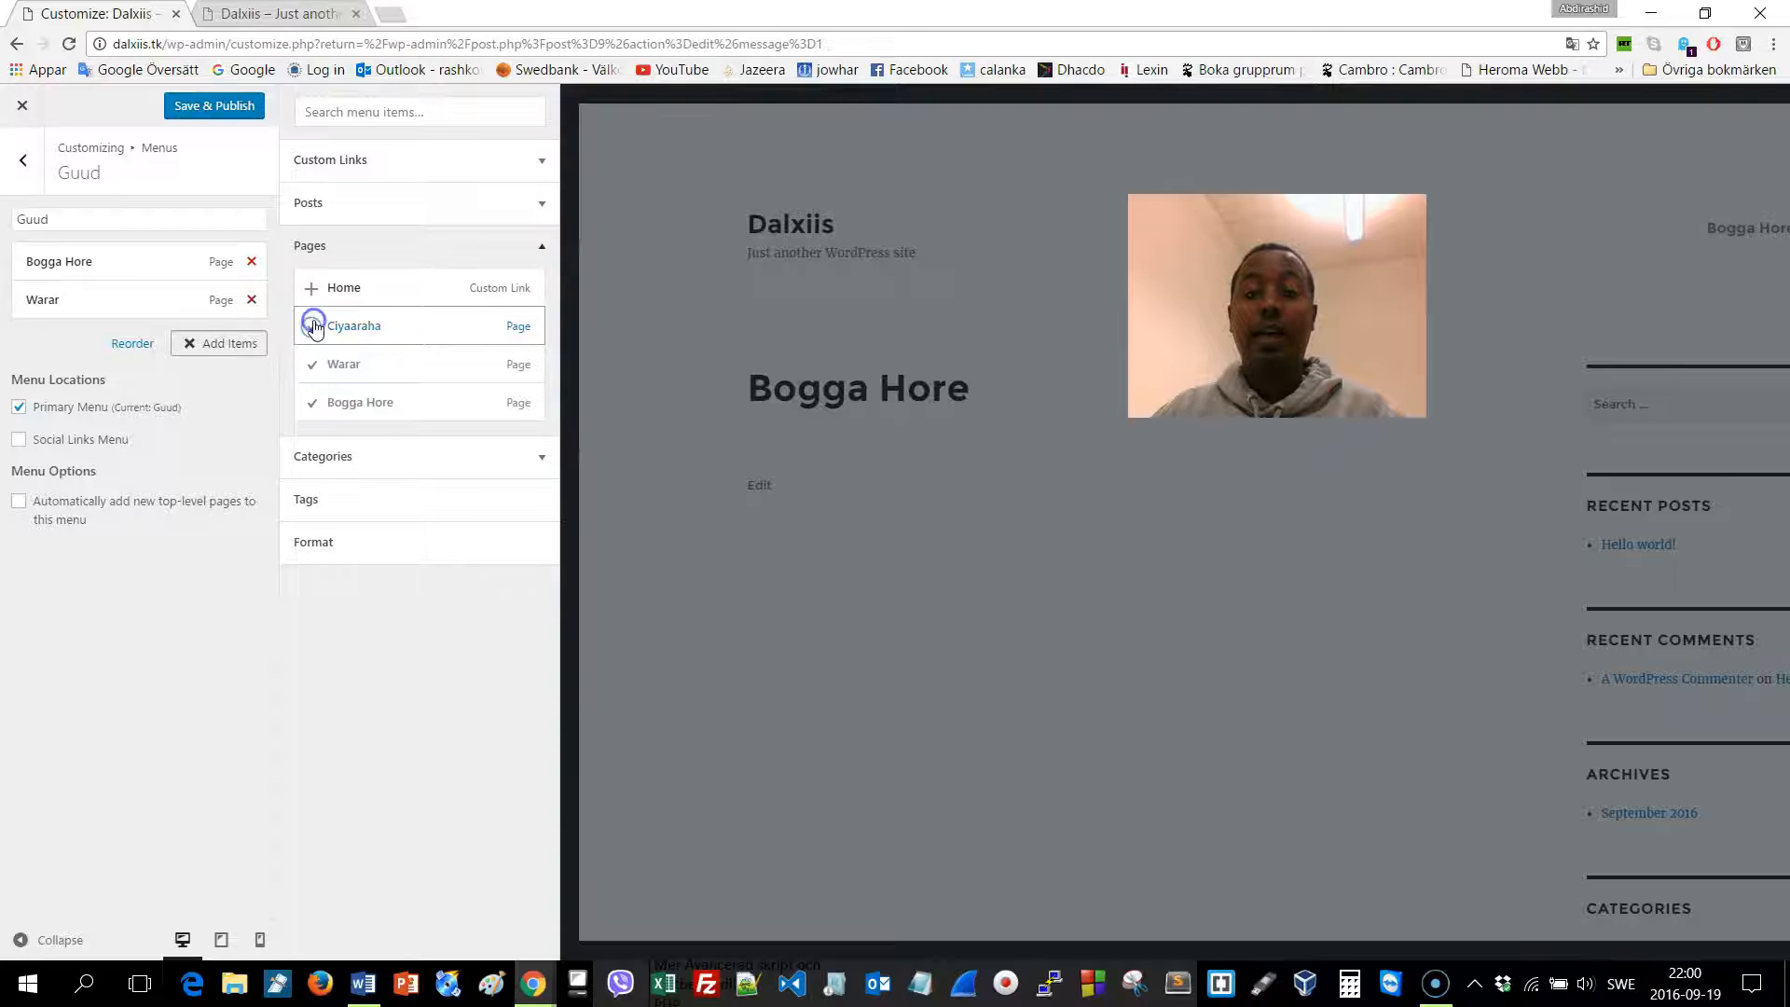
click(313, 325)
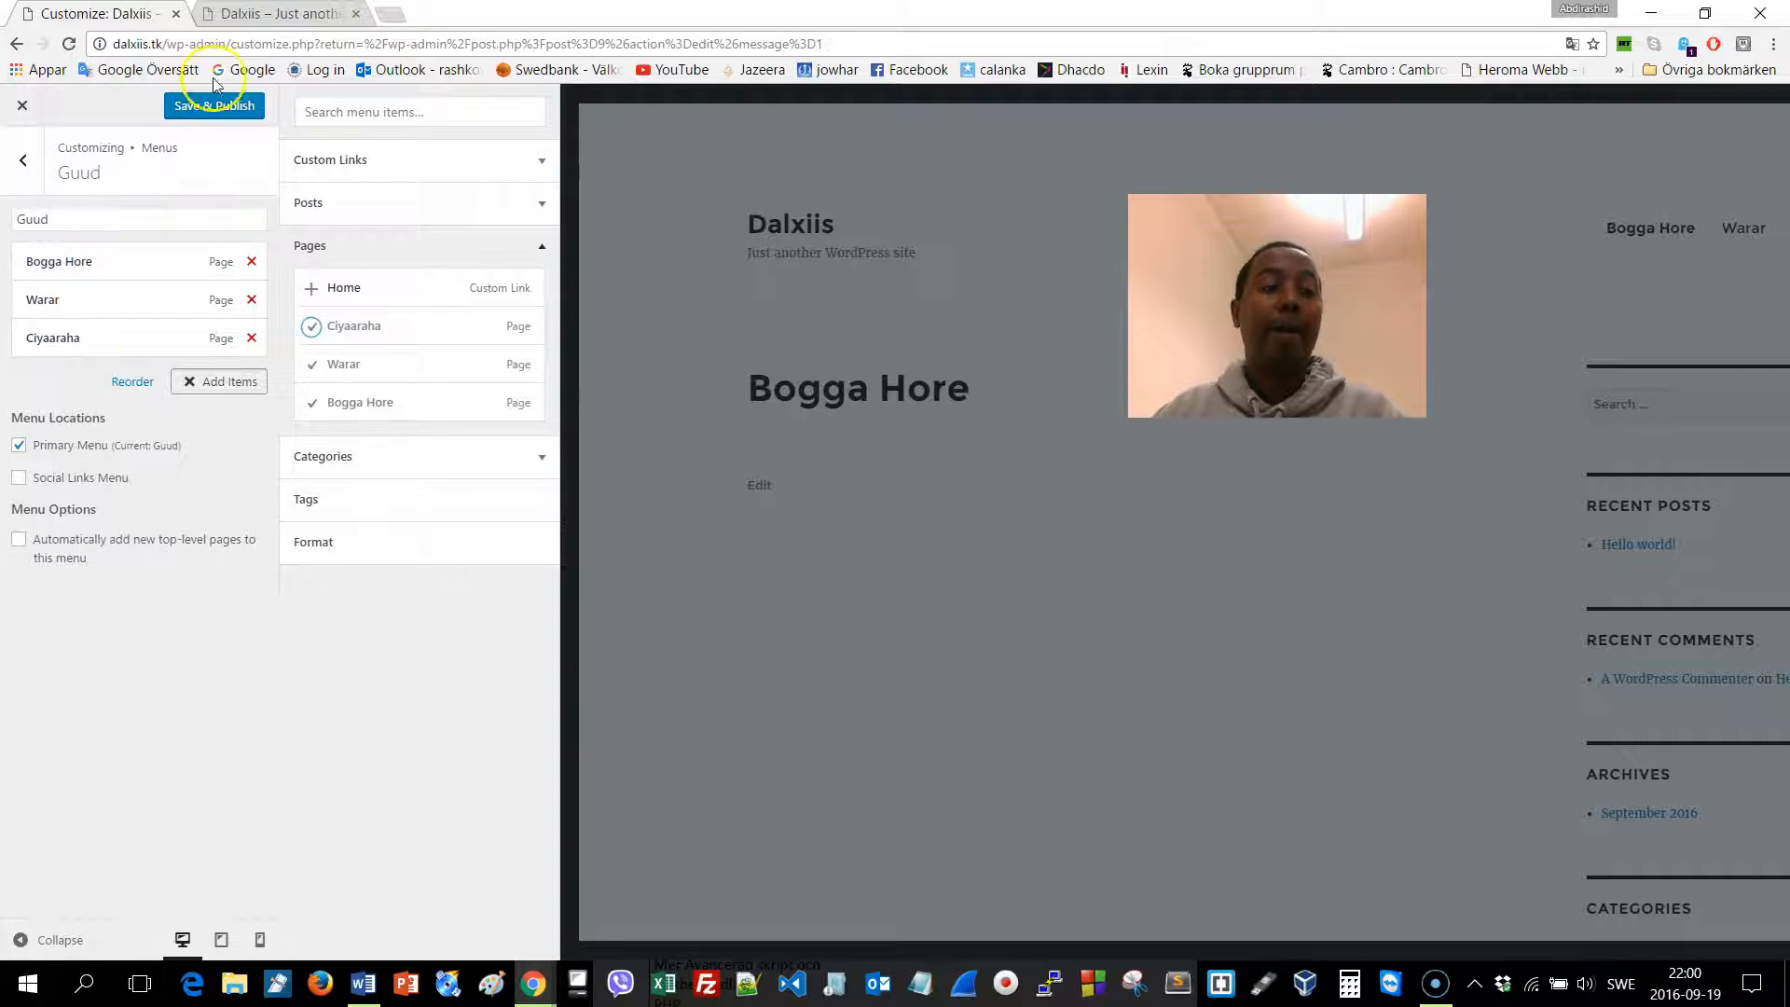
click(217, 108)
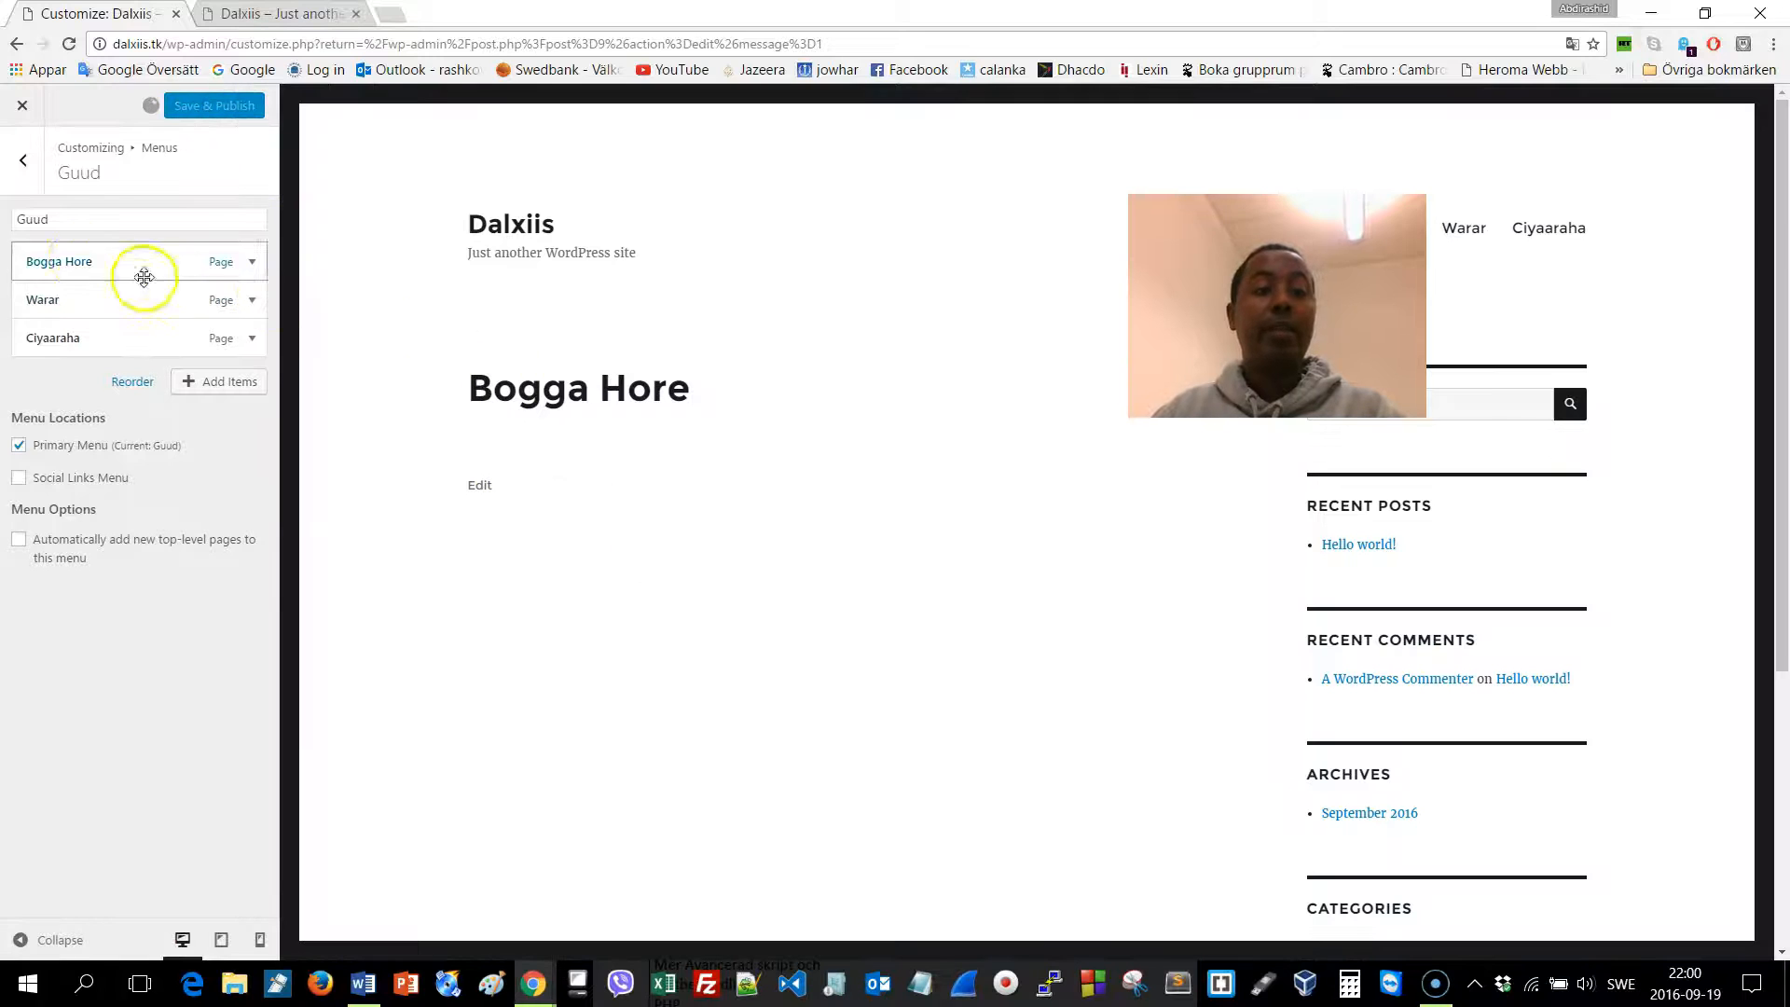
Check the new navigation on the live front page, then return to the Customizer's main options
click(279, 15)
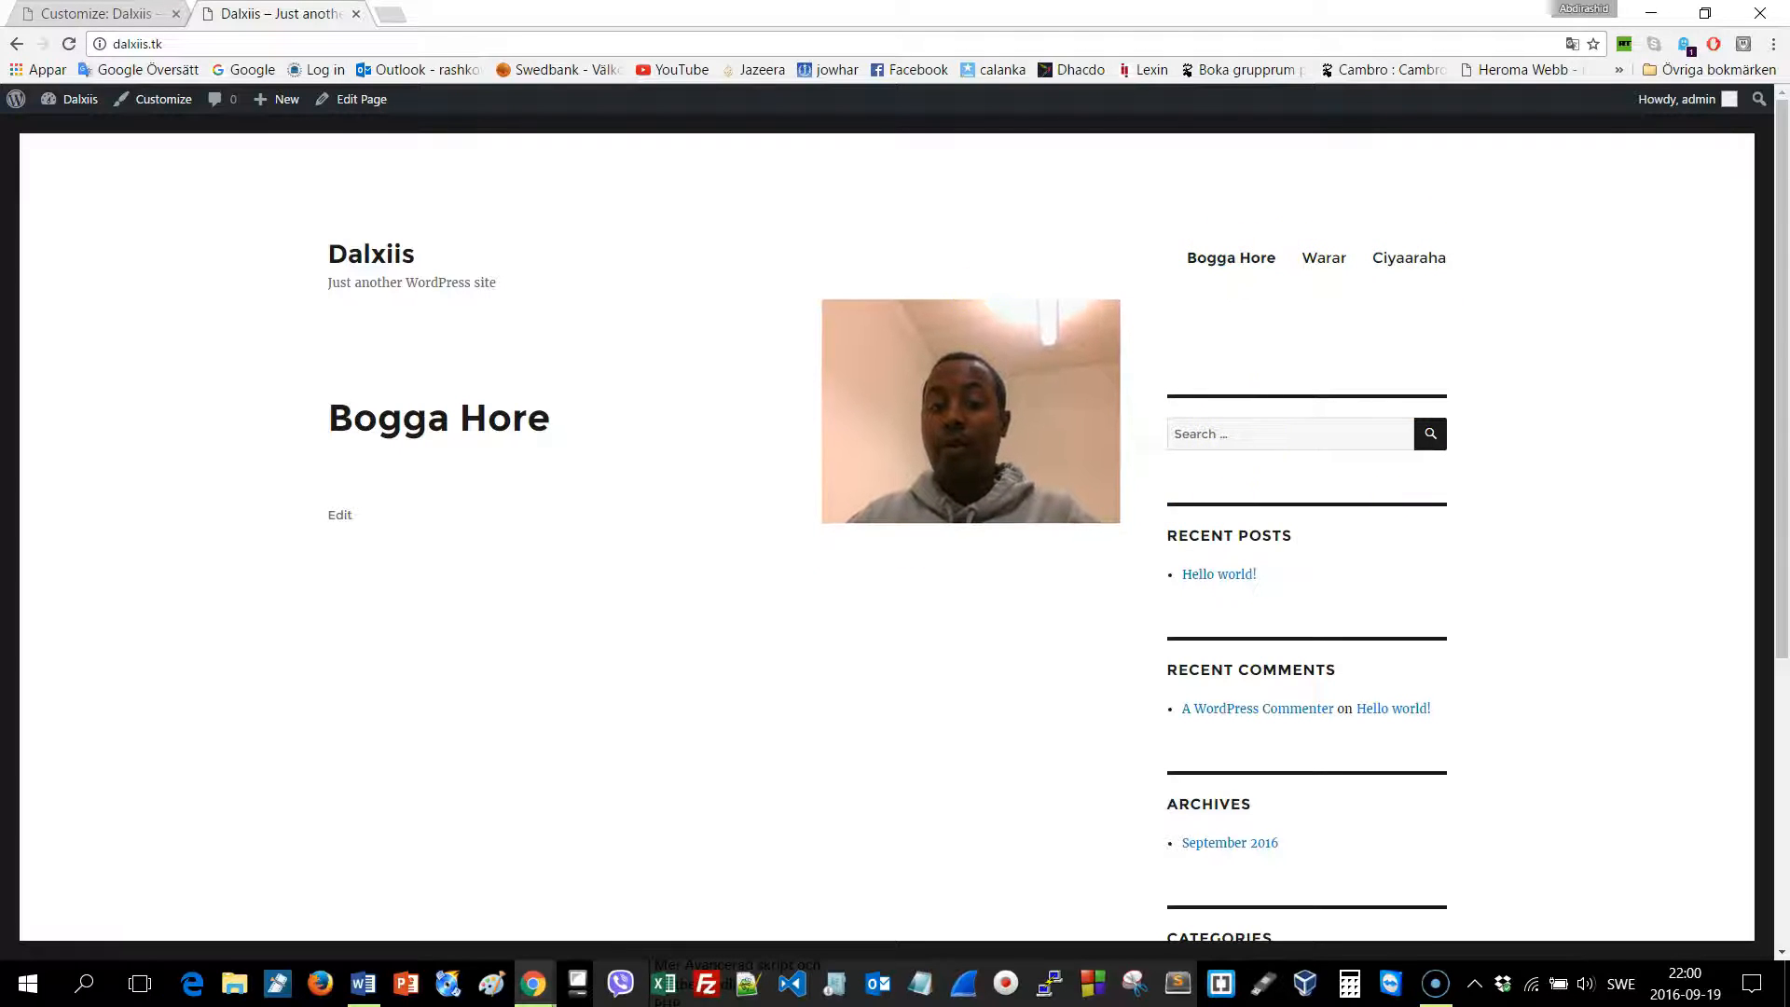
scroll(1266, 783, down, 5)
scroll(1271, 765, up, 5)
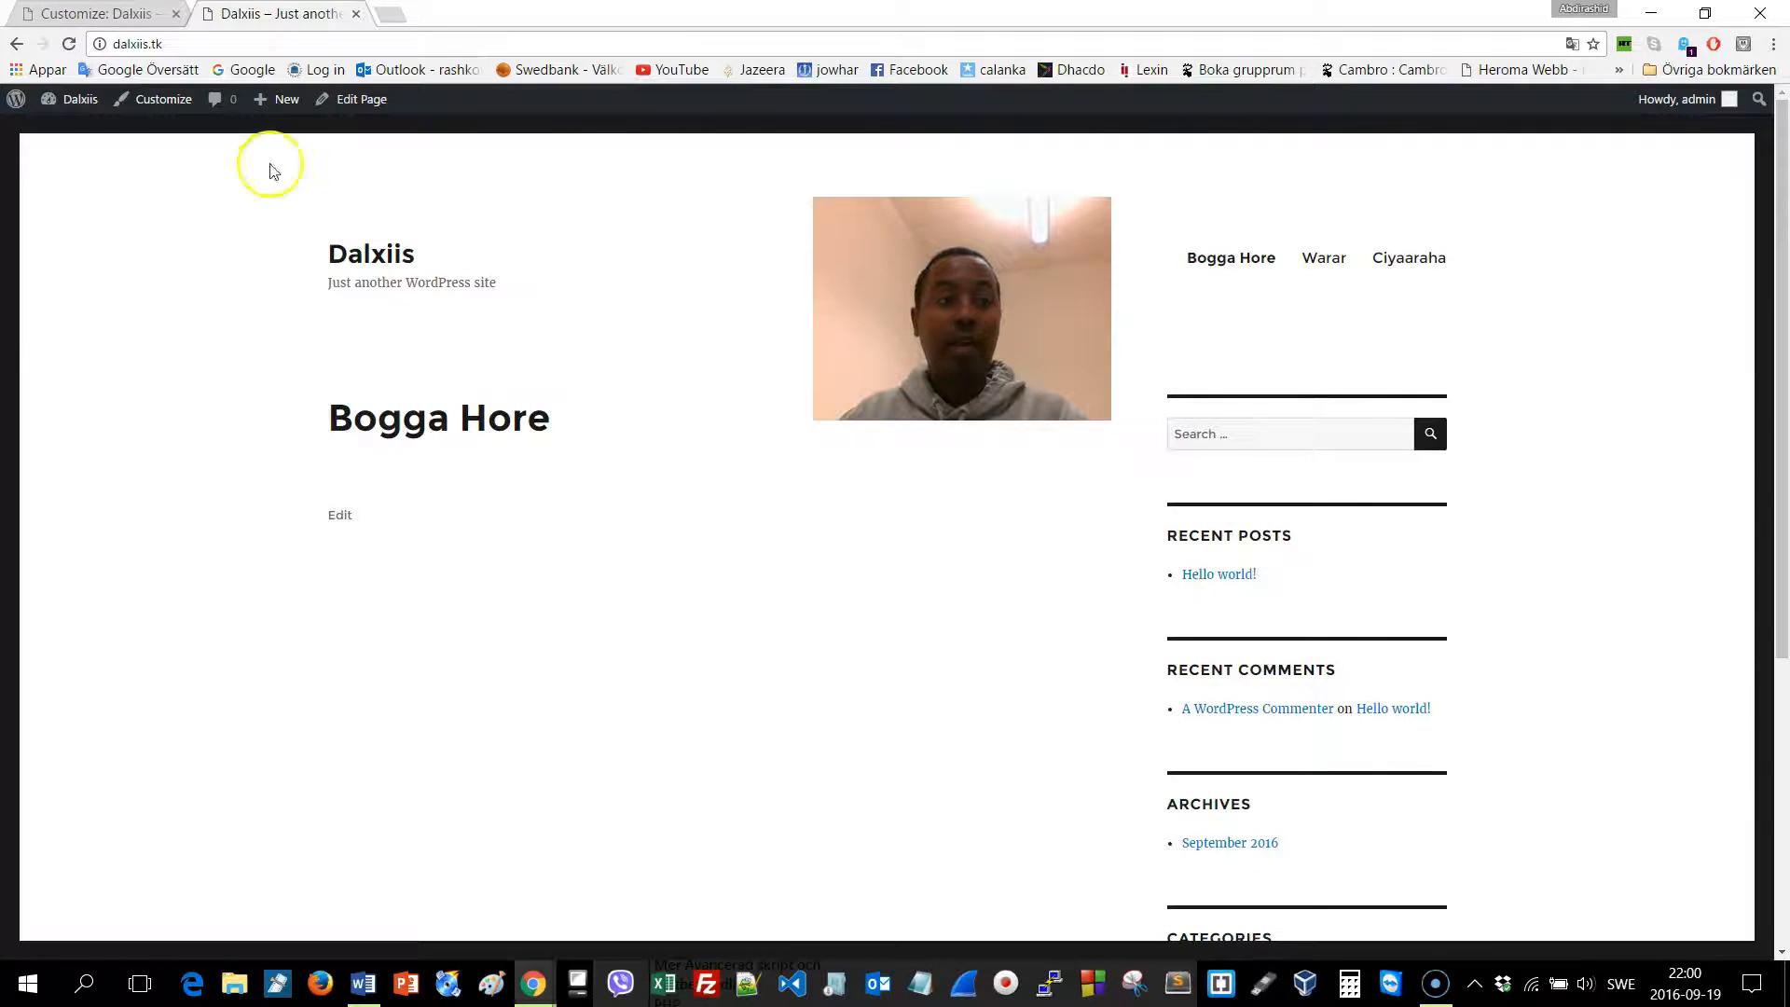
click(160, 100)
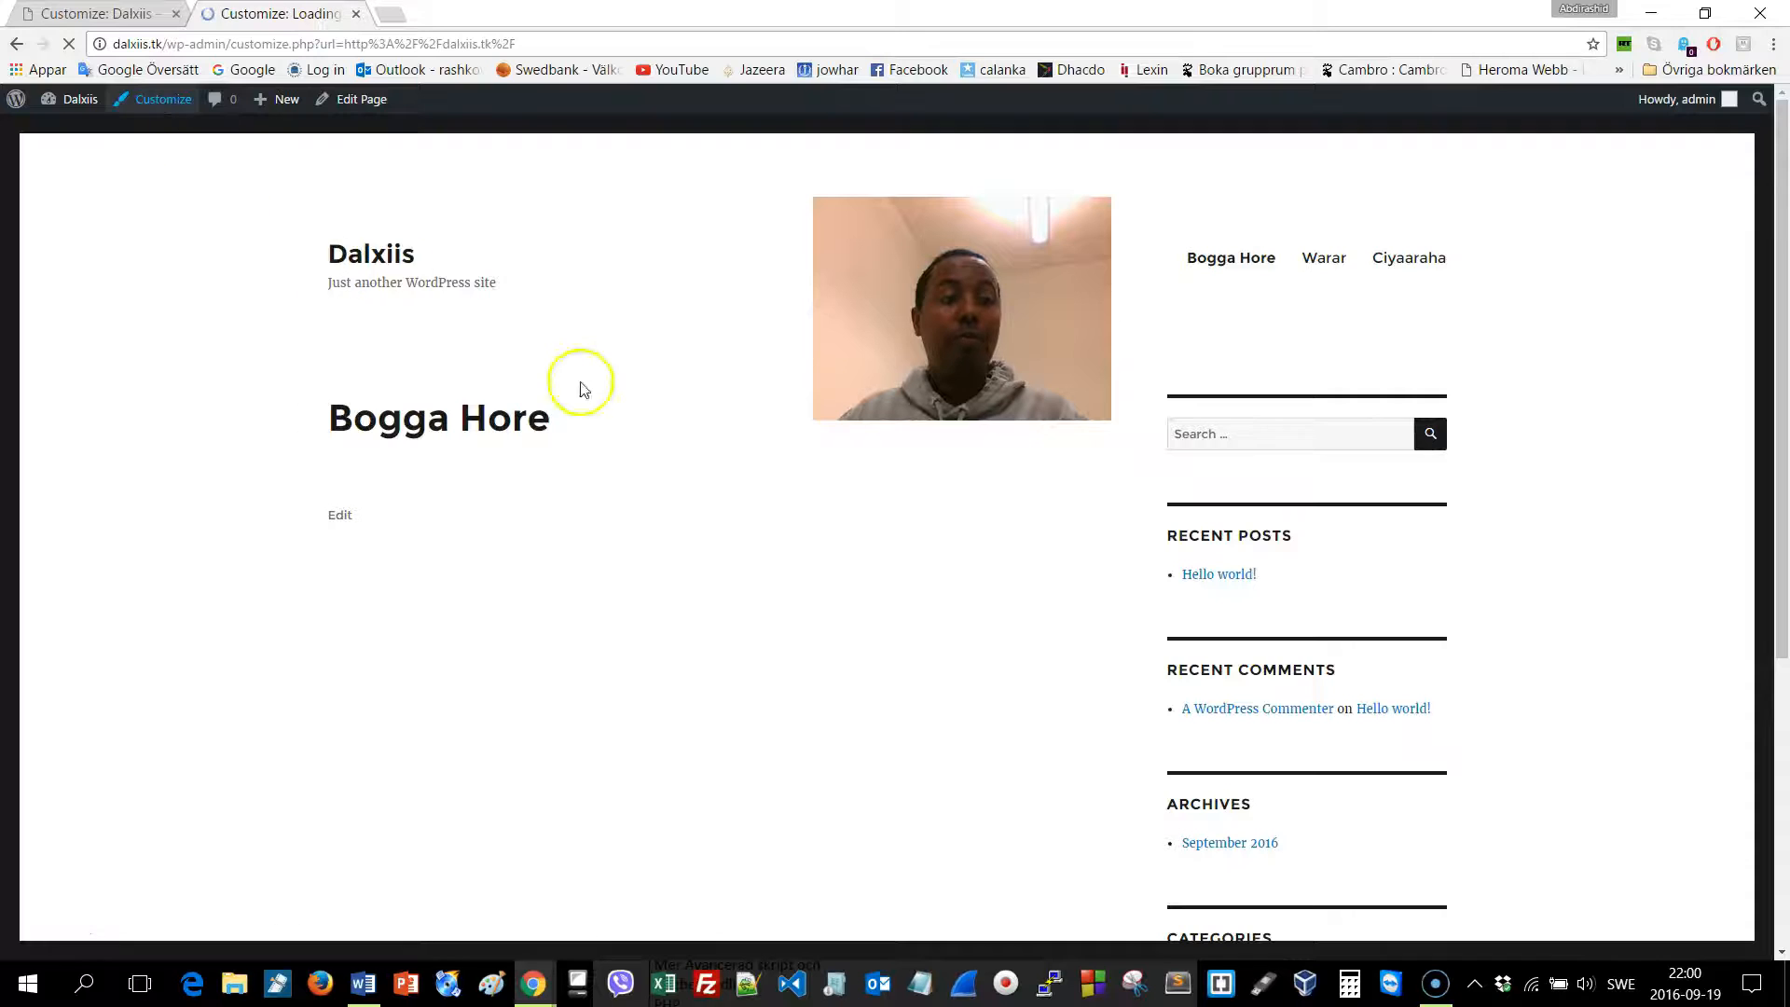
click(103, 13)
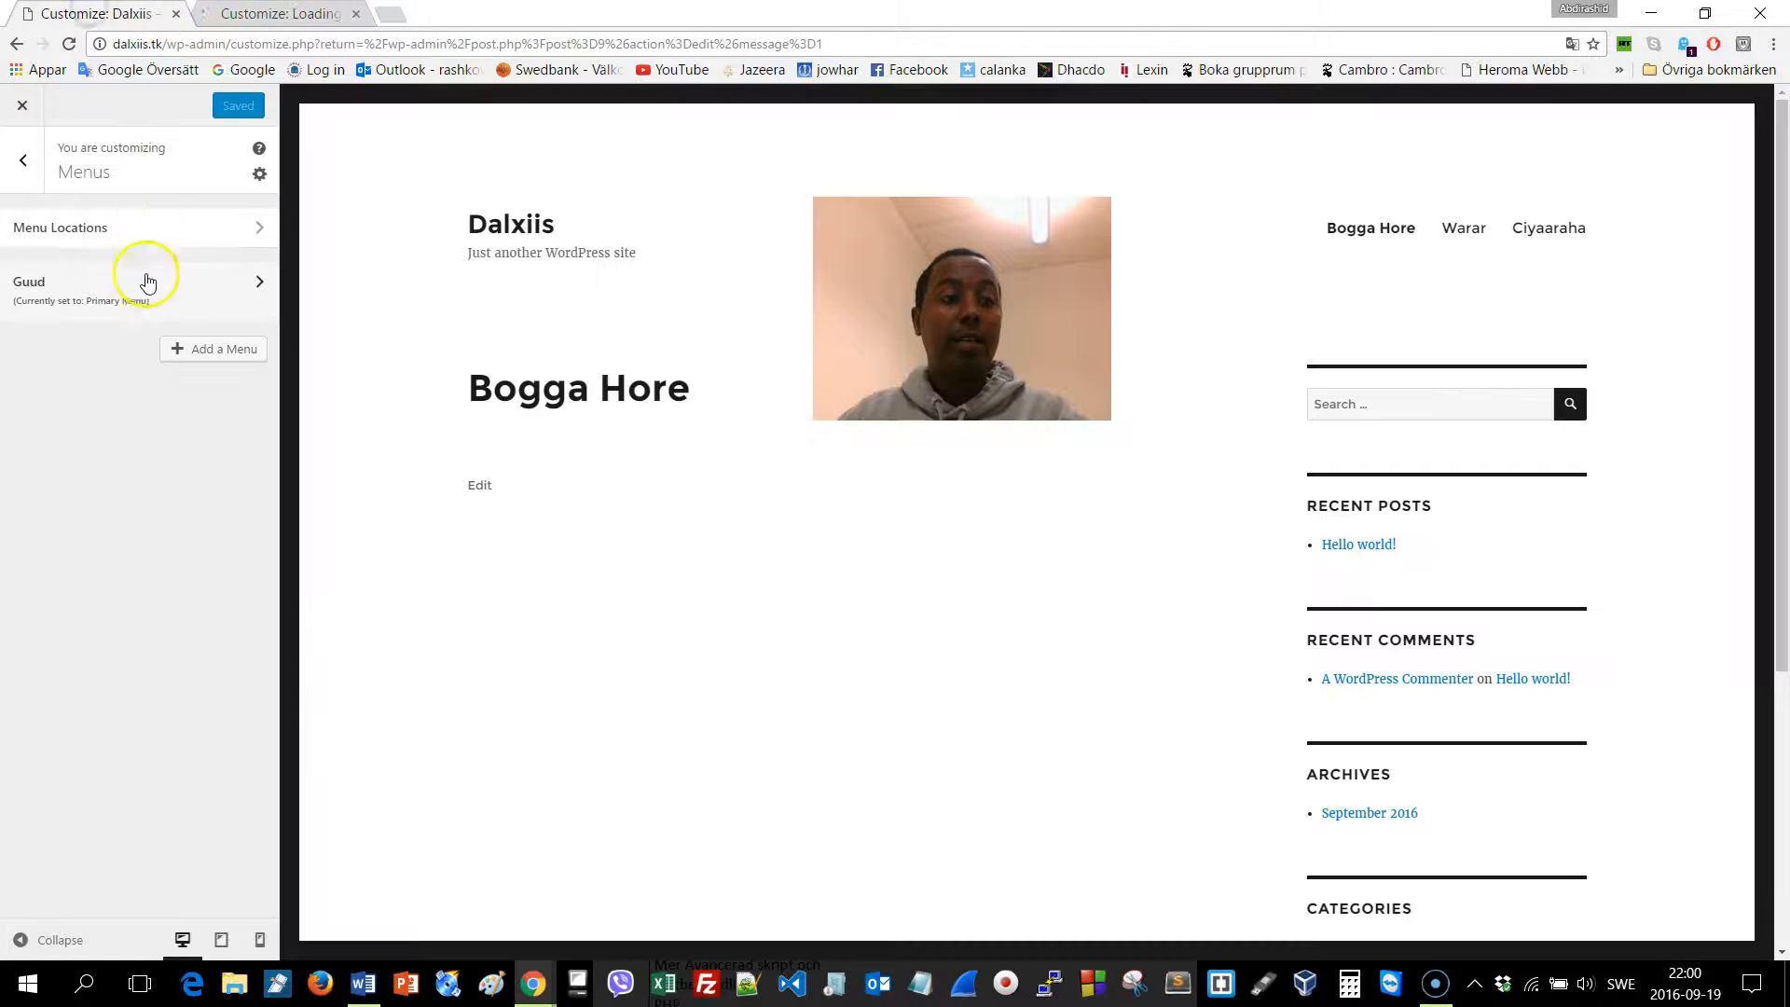
click(23, 159)
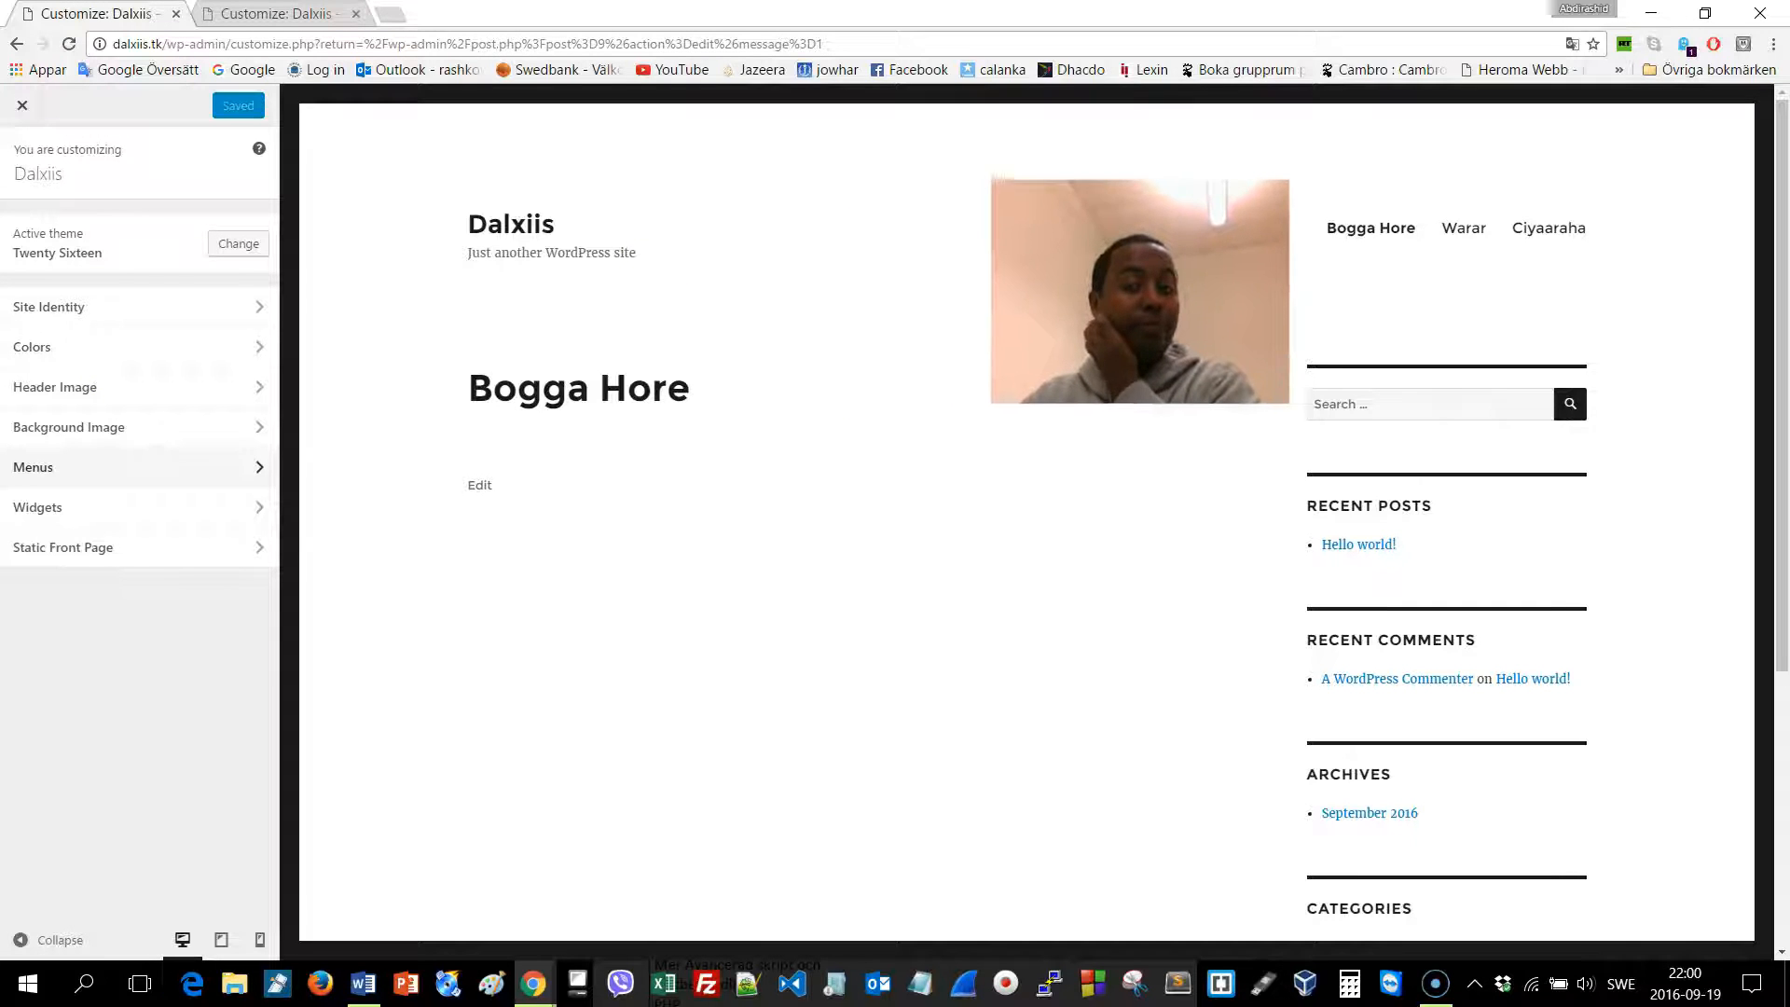
Remove the Recent Posts, Recent Comments and Archives widgets from the Sidebar
click(82, 512)
click(193, 231)
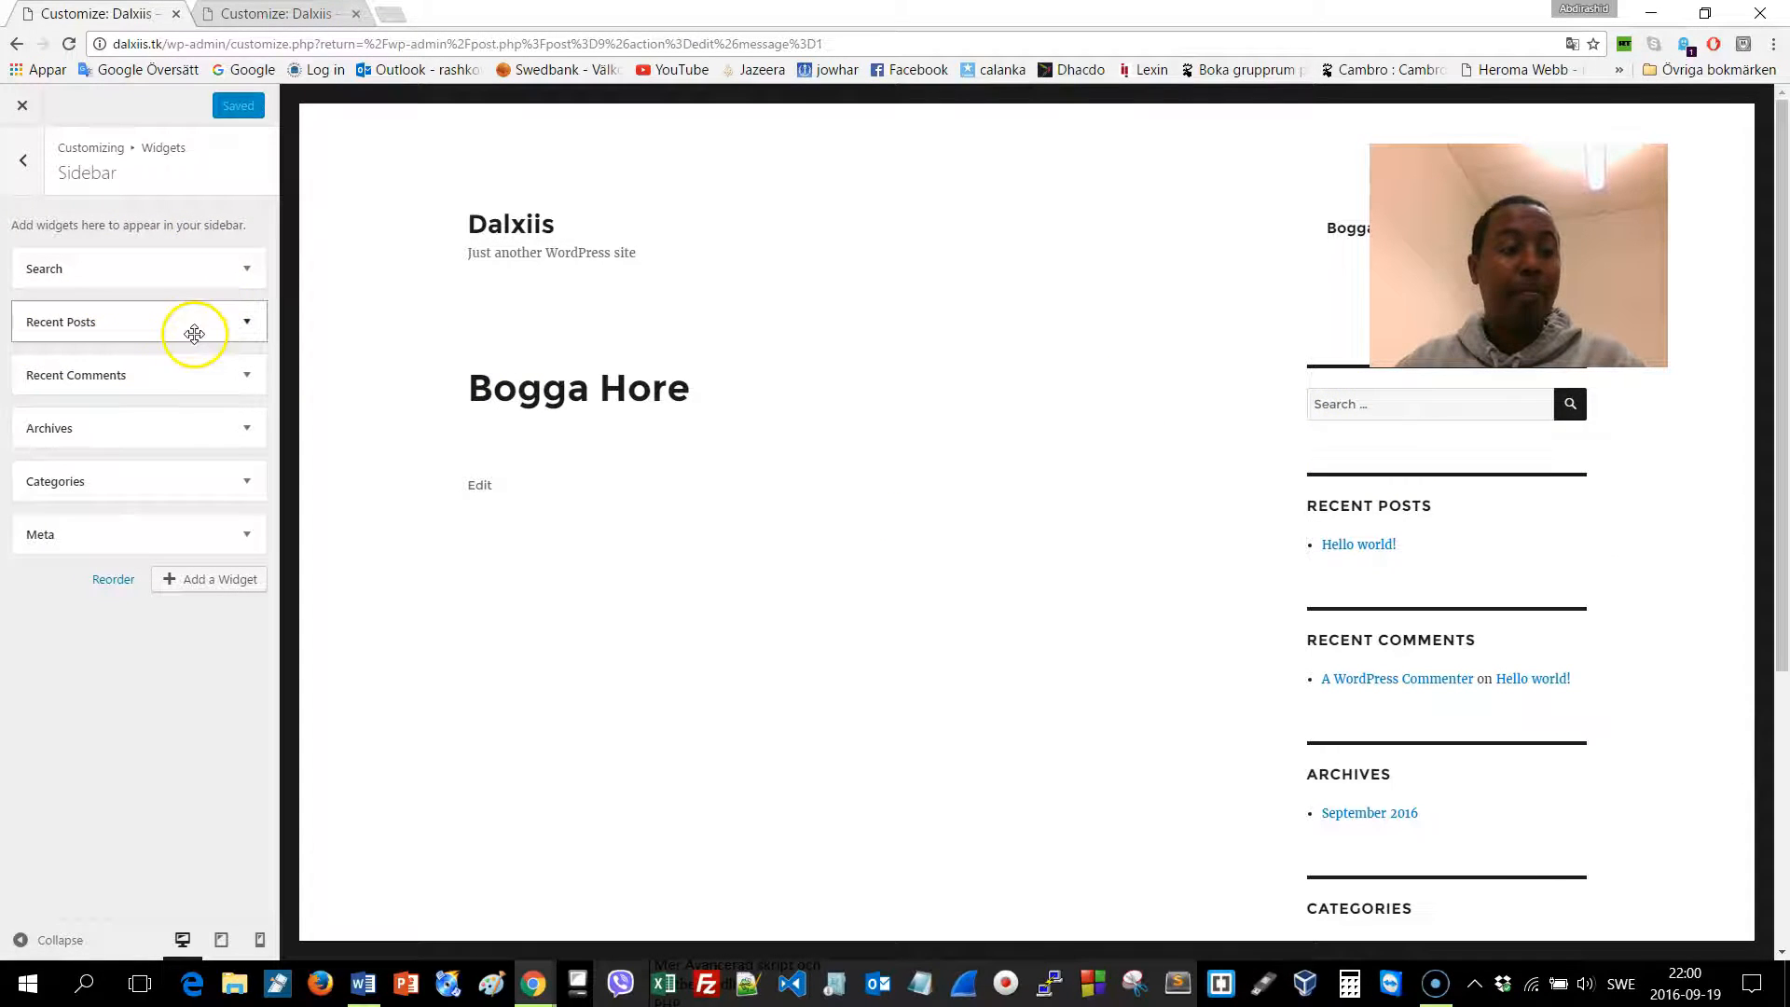
click(194, 332)
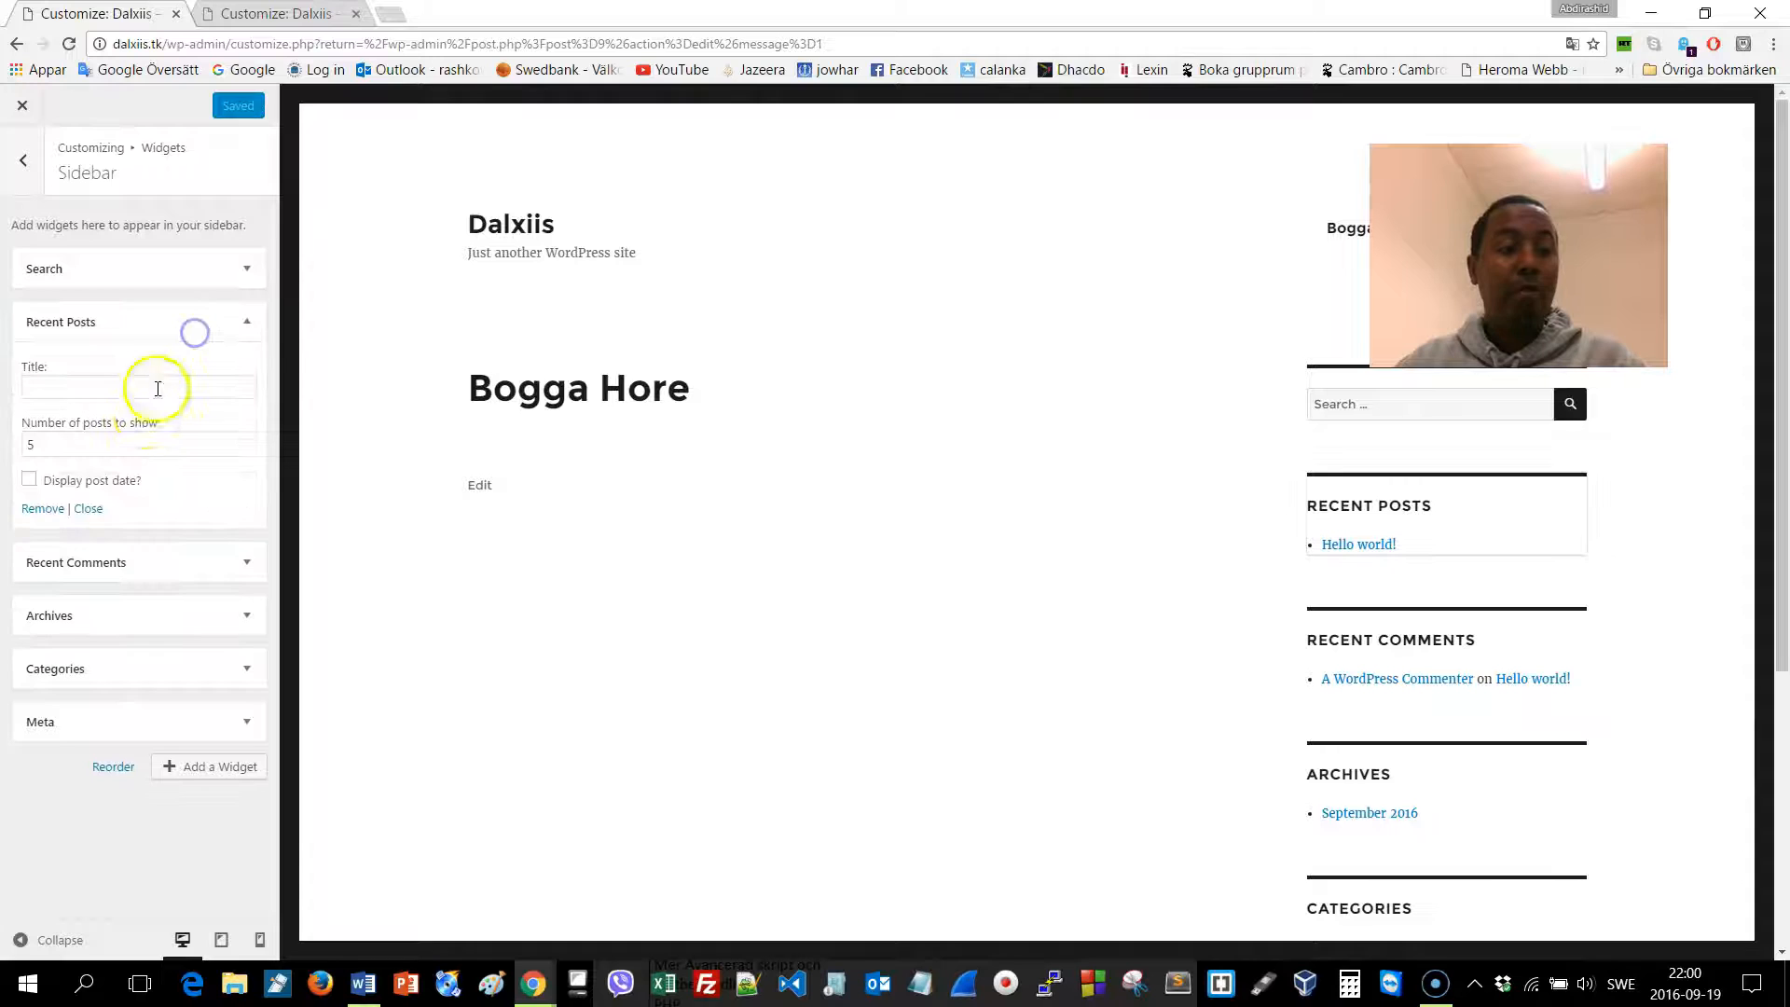
click(44, 506)
click(103, 322)
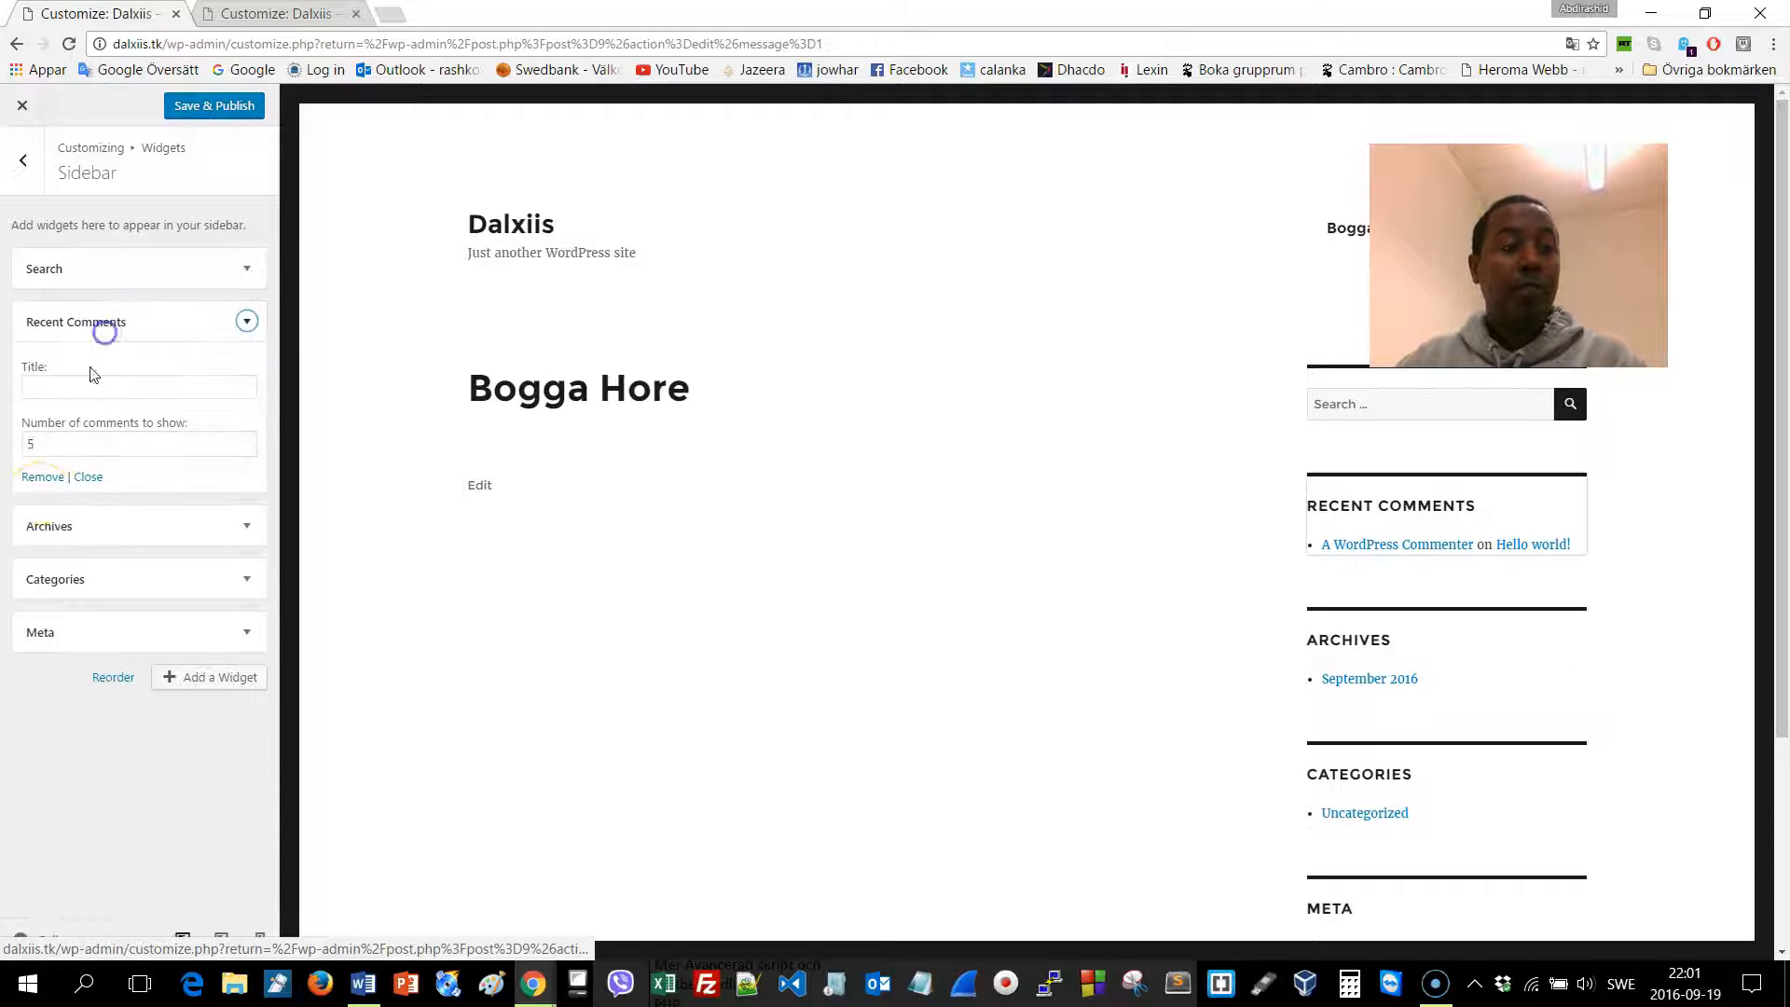
click(45, 479)
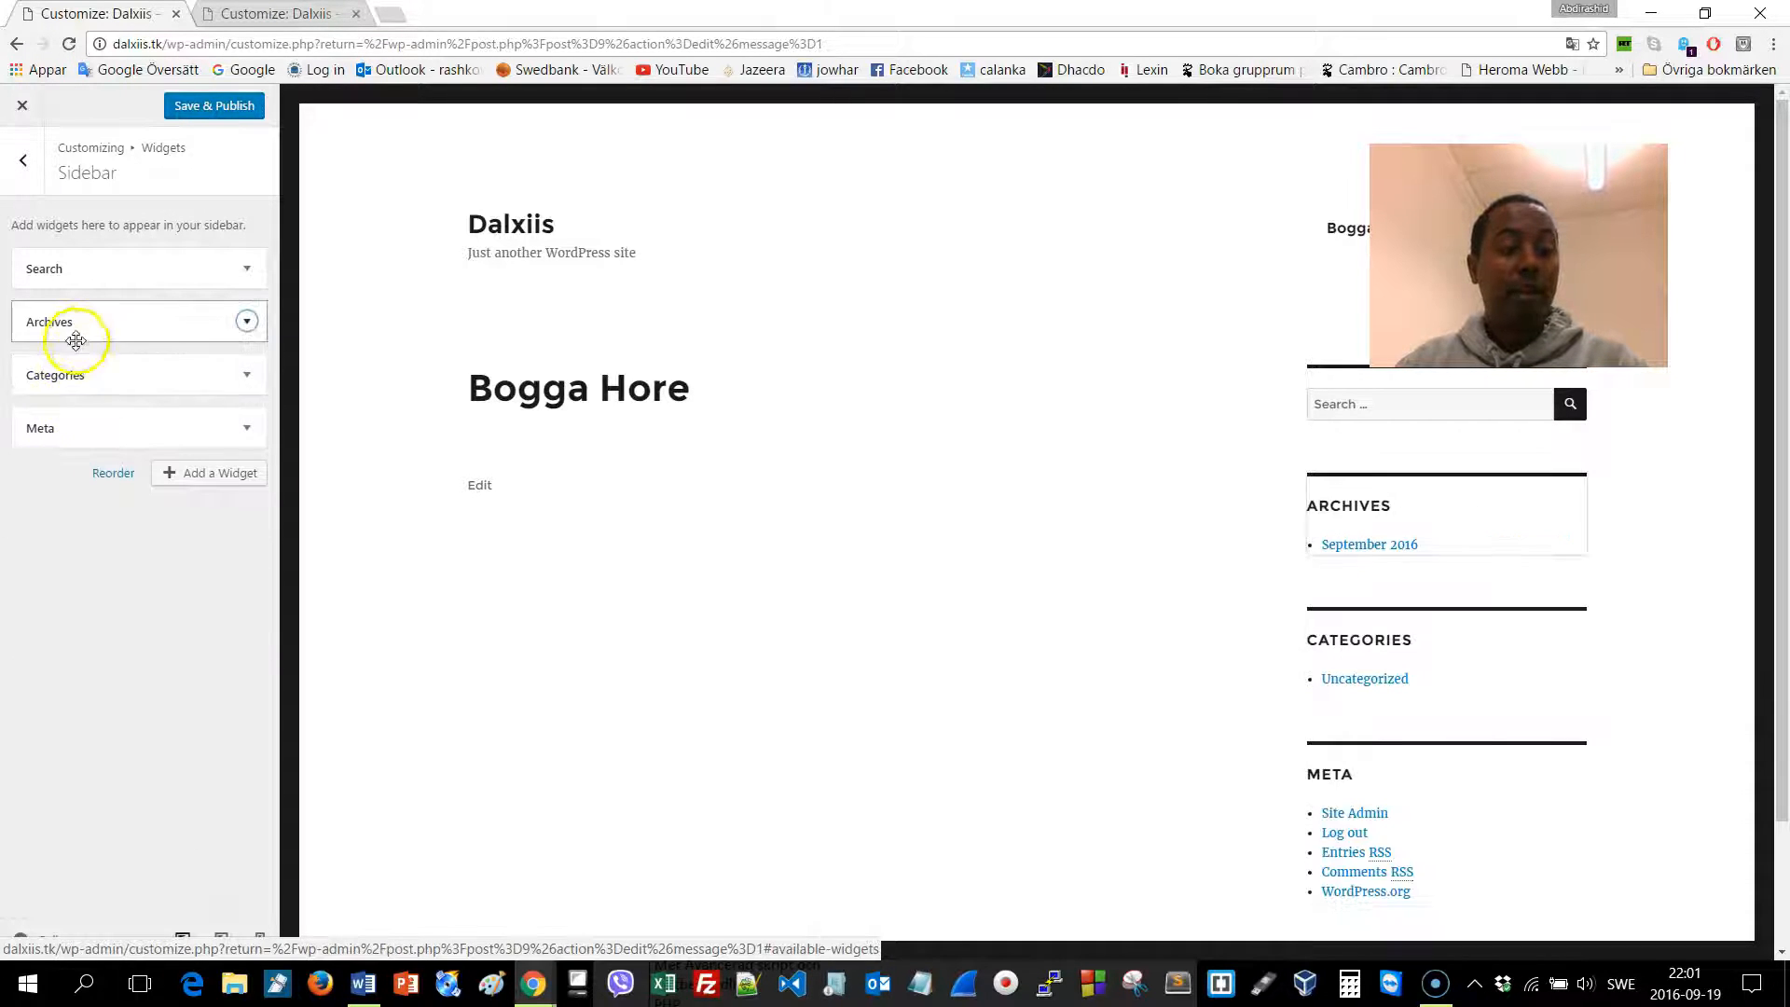
click(83, 326)
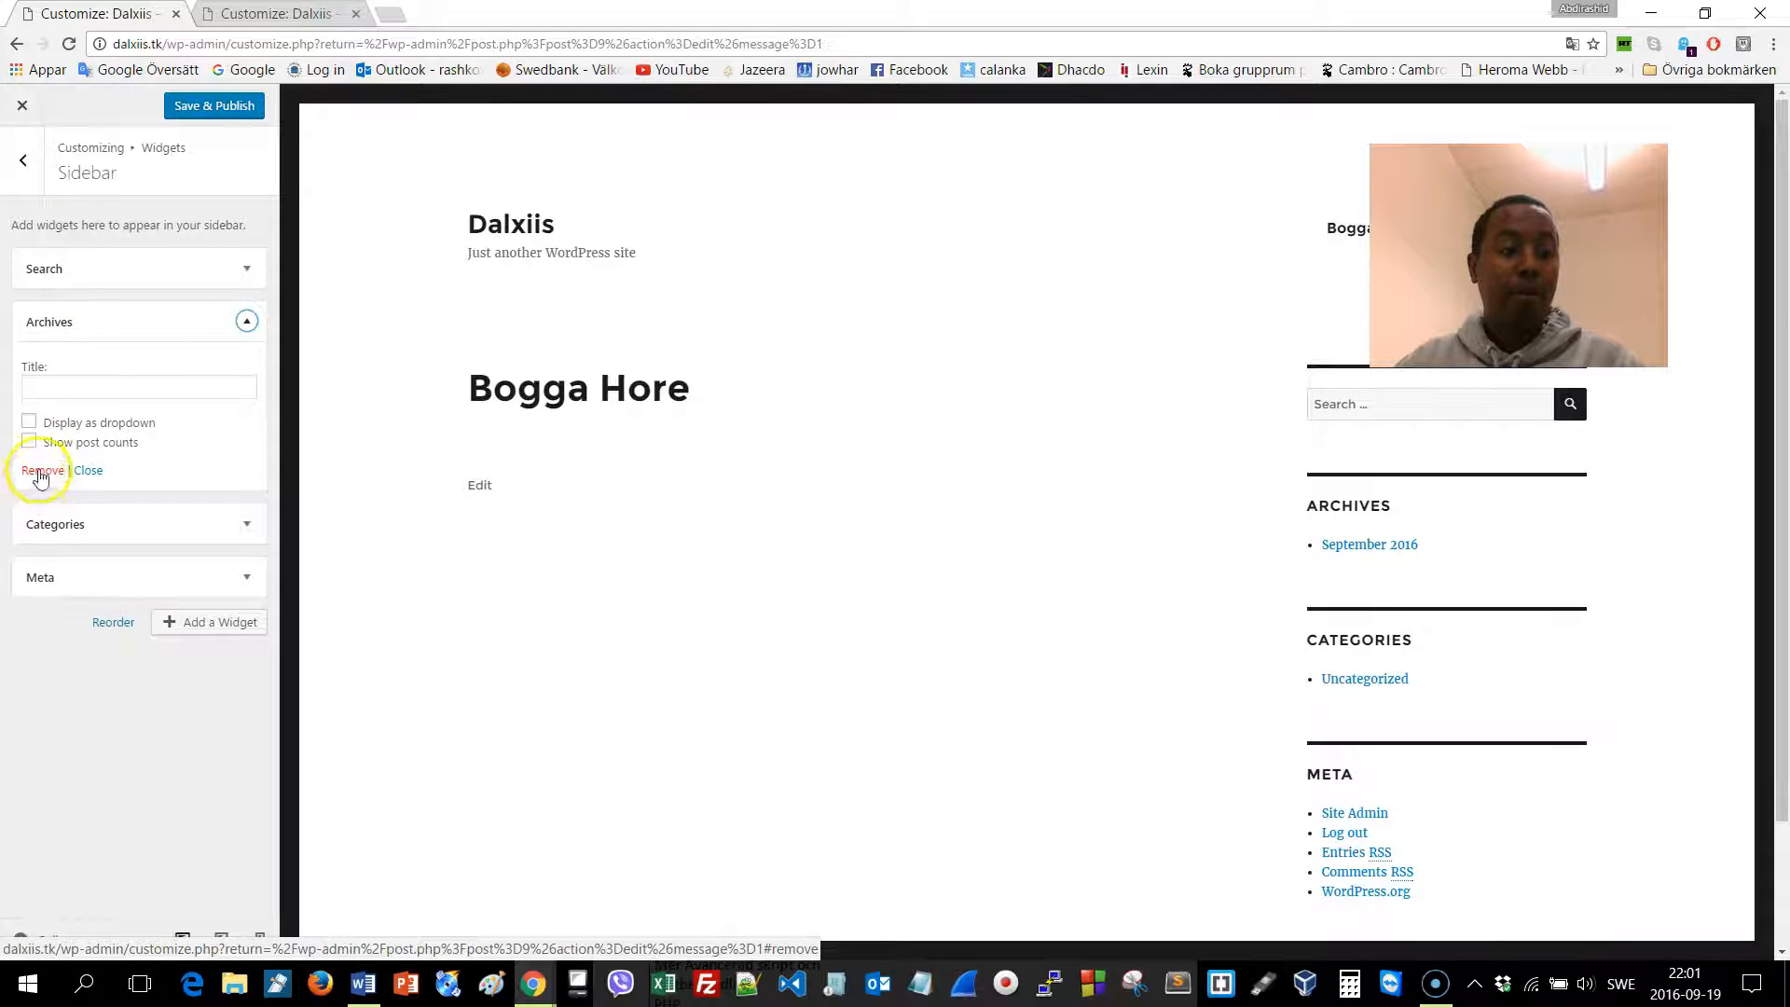
click(37, 471)
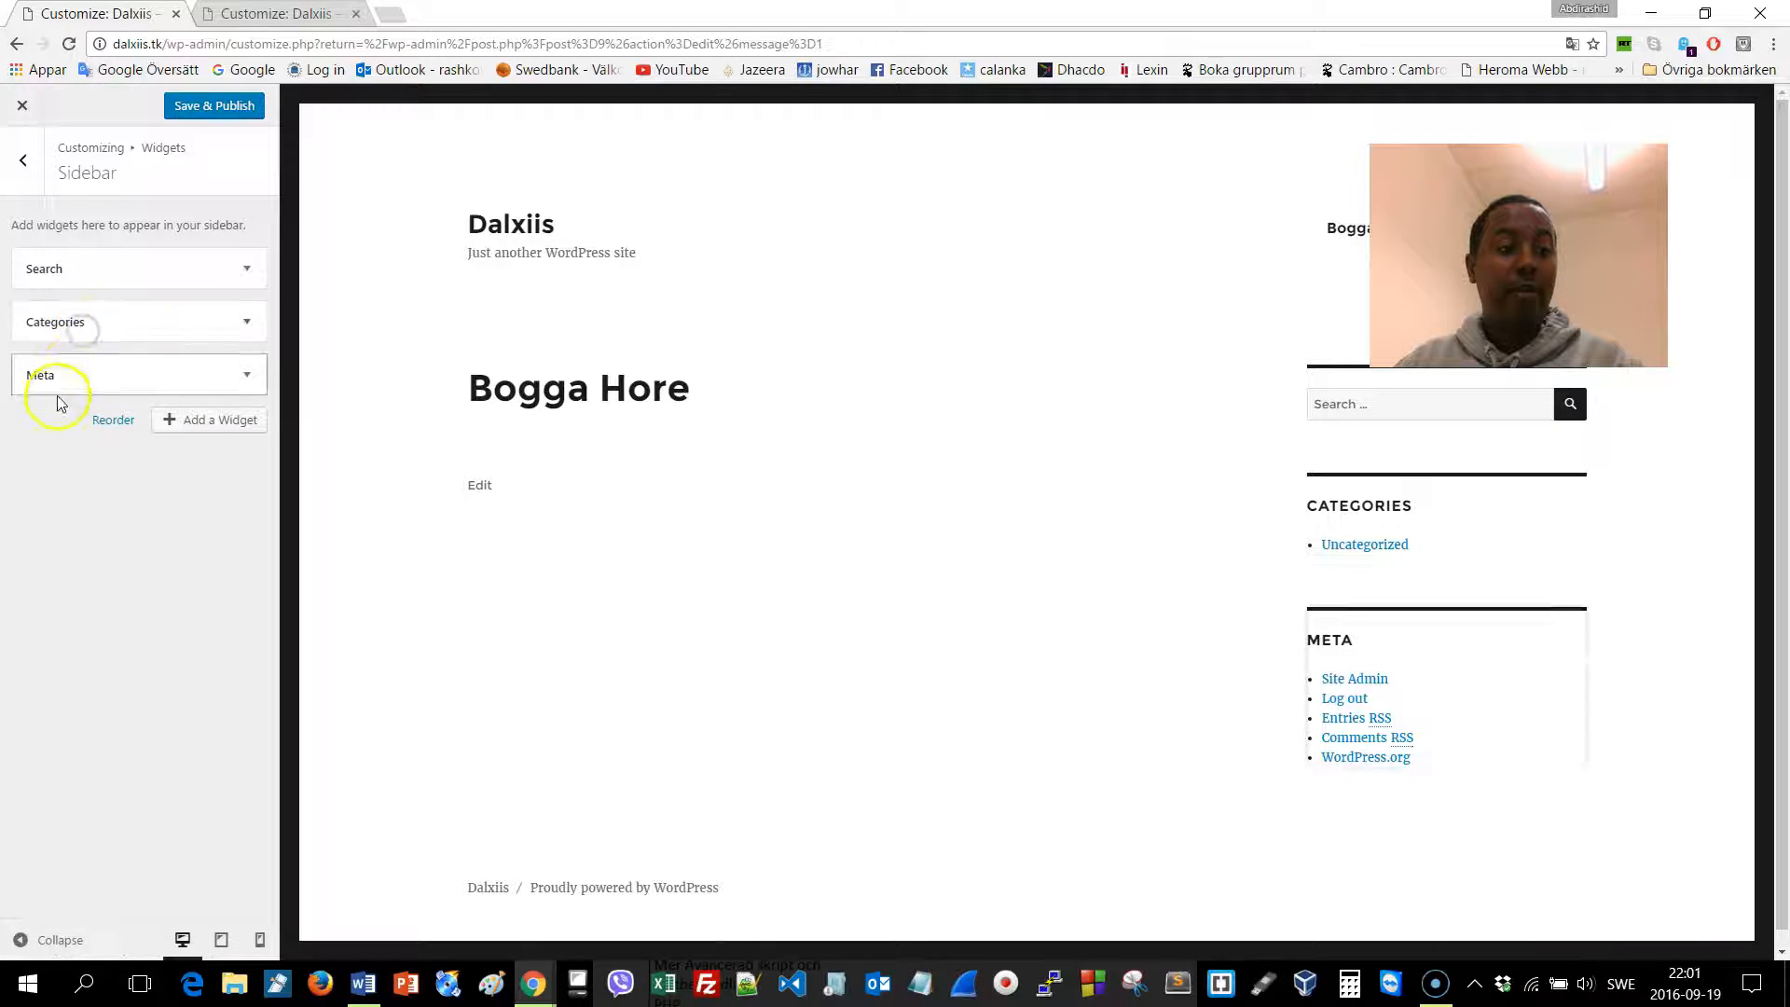
Remove the Categories and Meta widgets, then Save & Publish the Sidebar
click(66, 334)
click(39, 493)
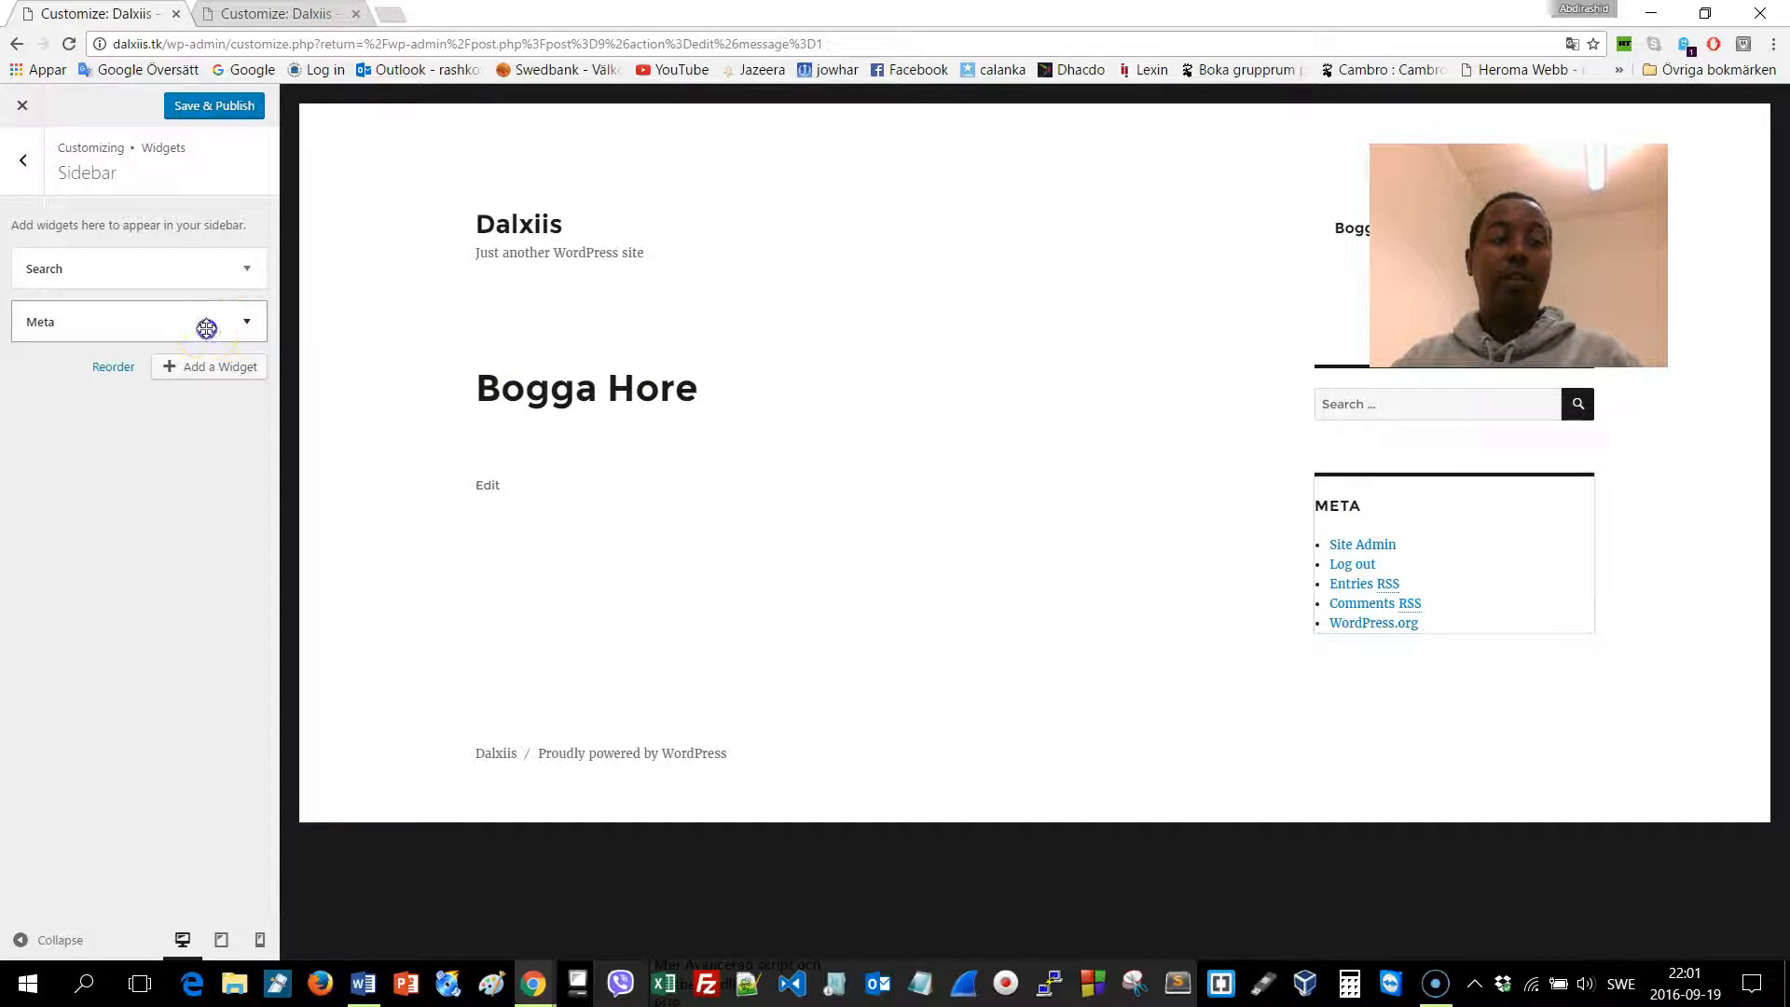
click(72, 328)
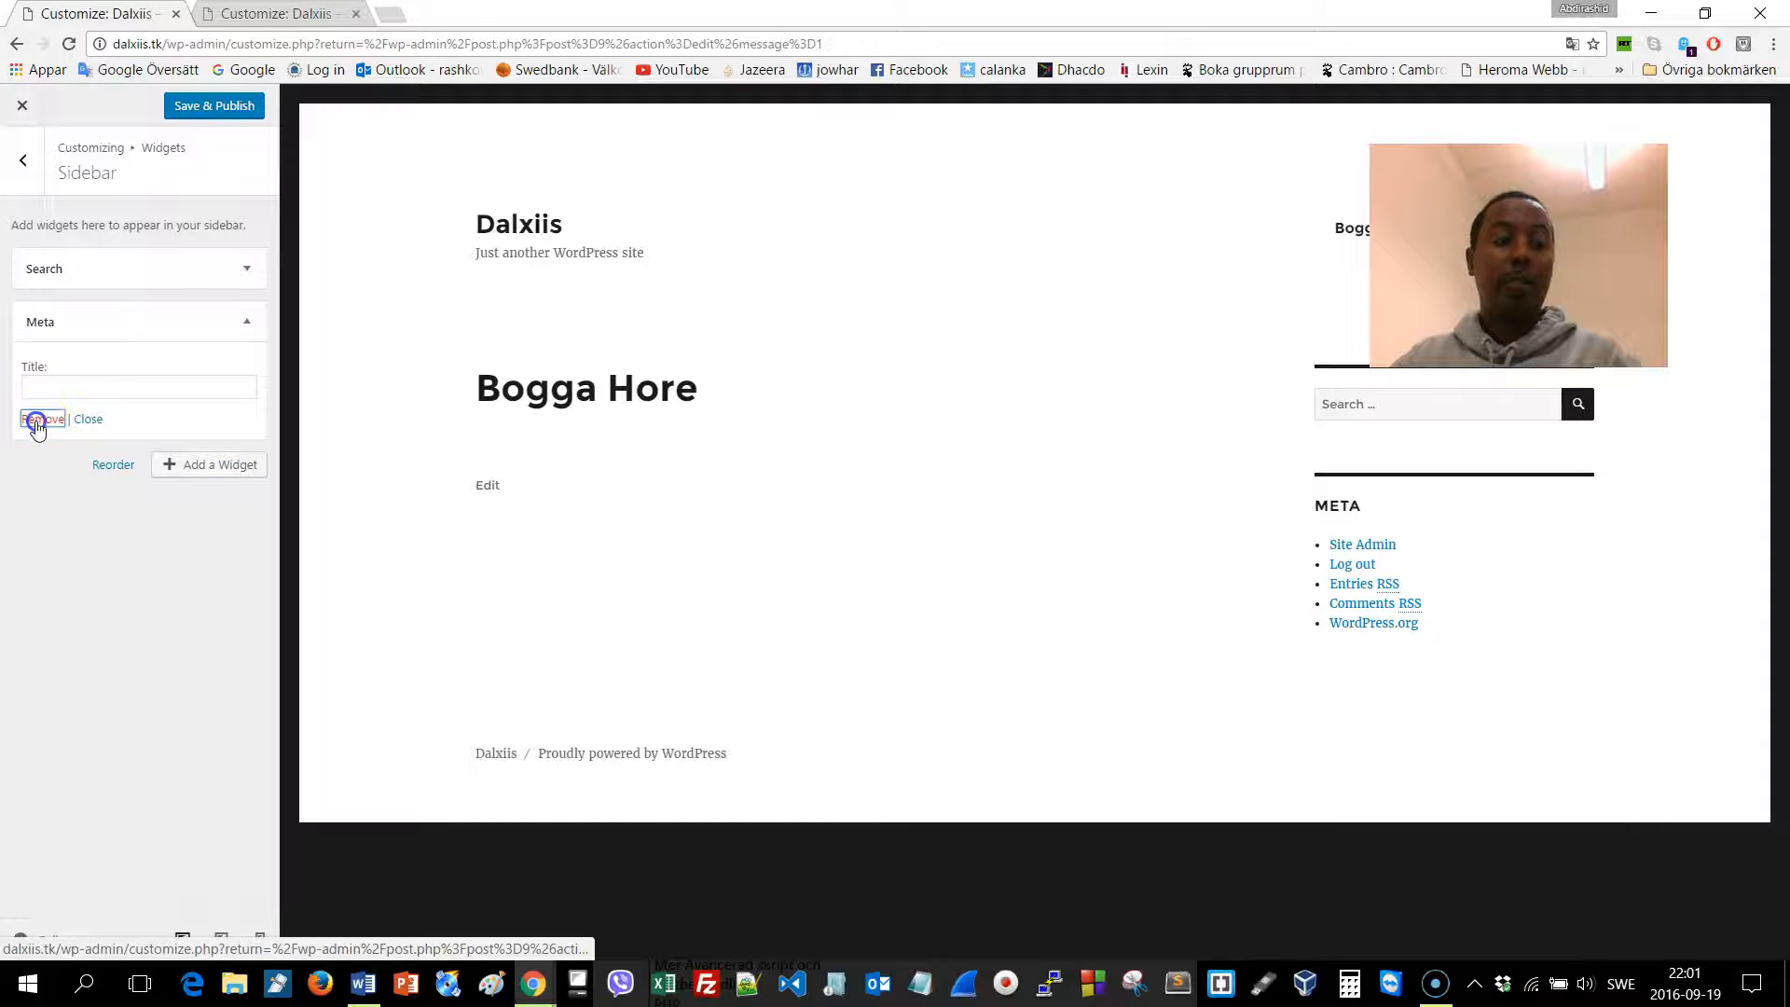
click(35, 419)
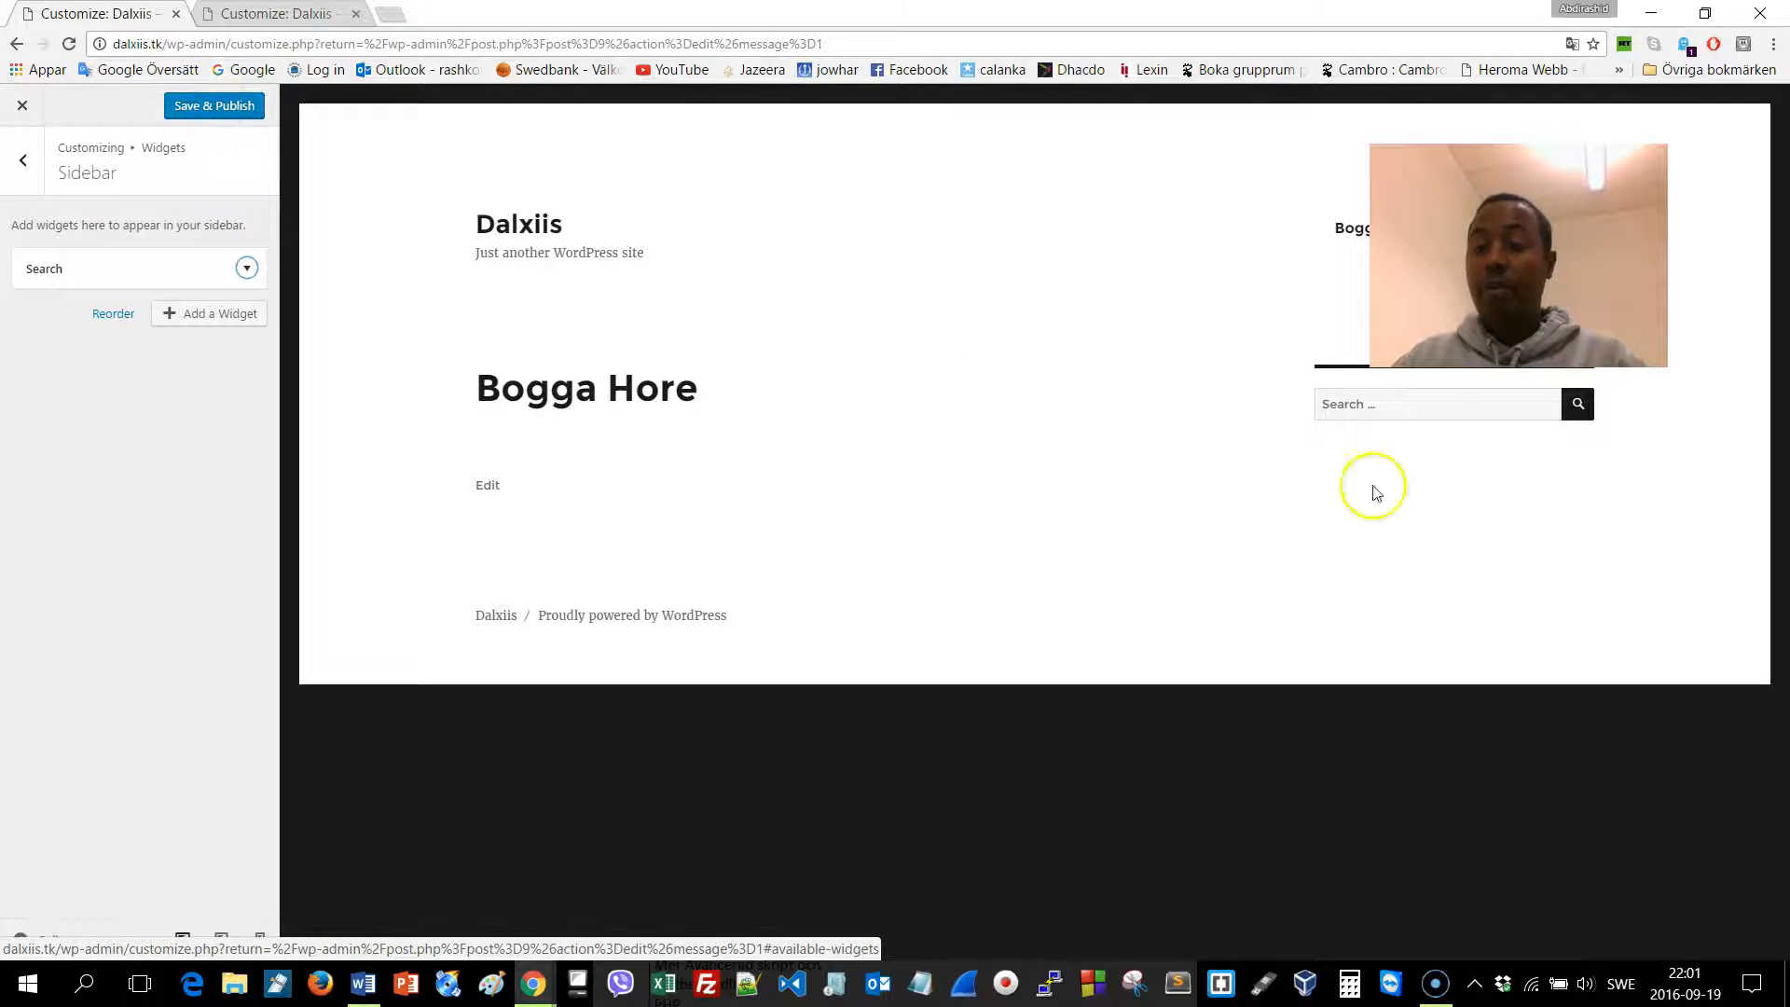
click(250, 109)
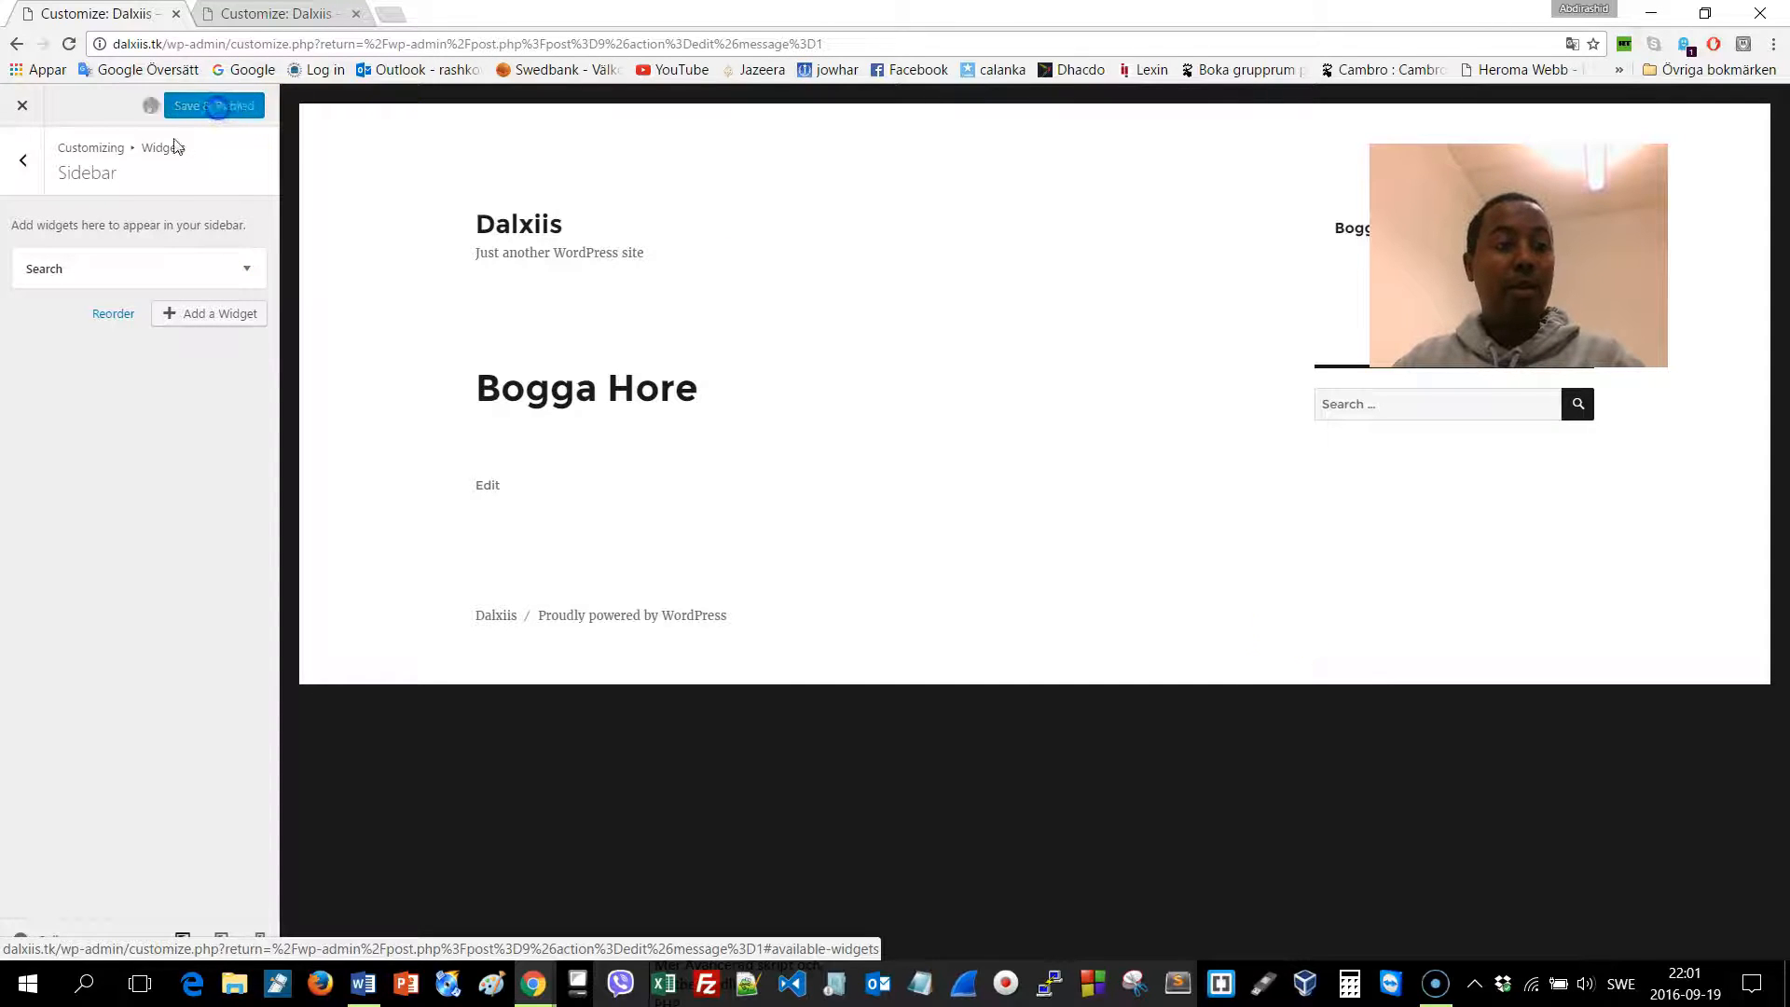
click(24, 160)
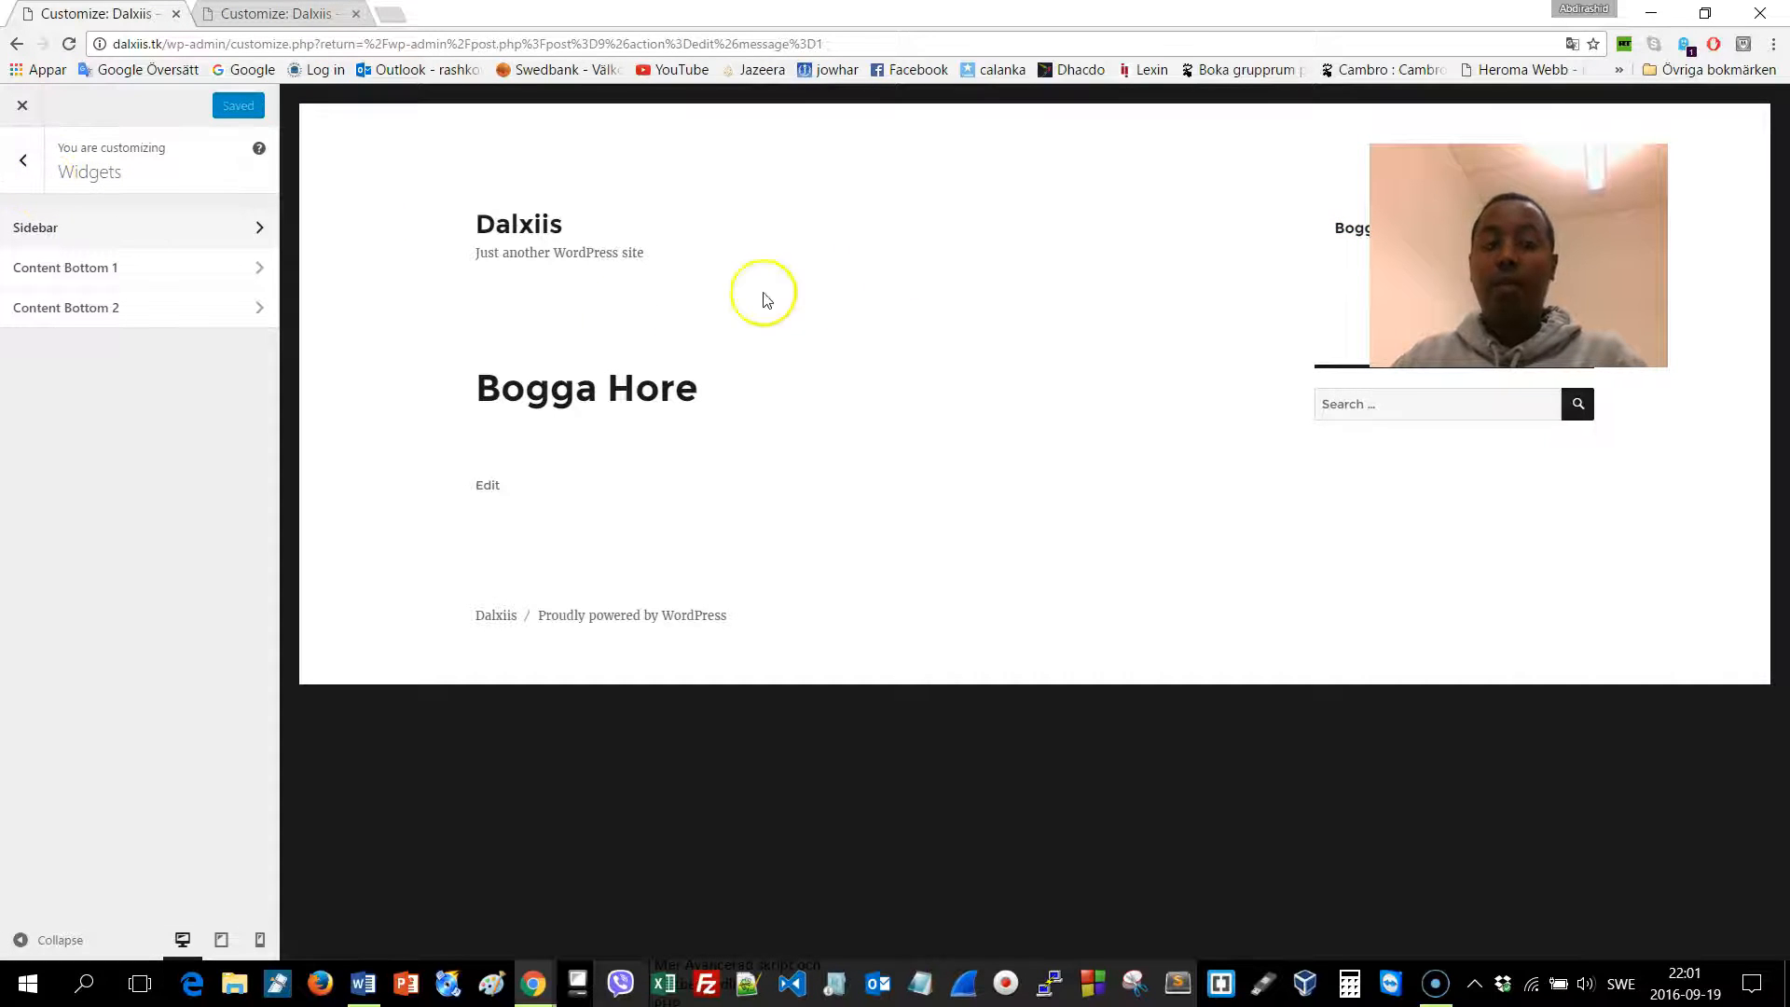
Set the site background colour to a dark blue and publish it
click(23, 164)
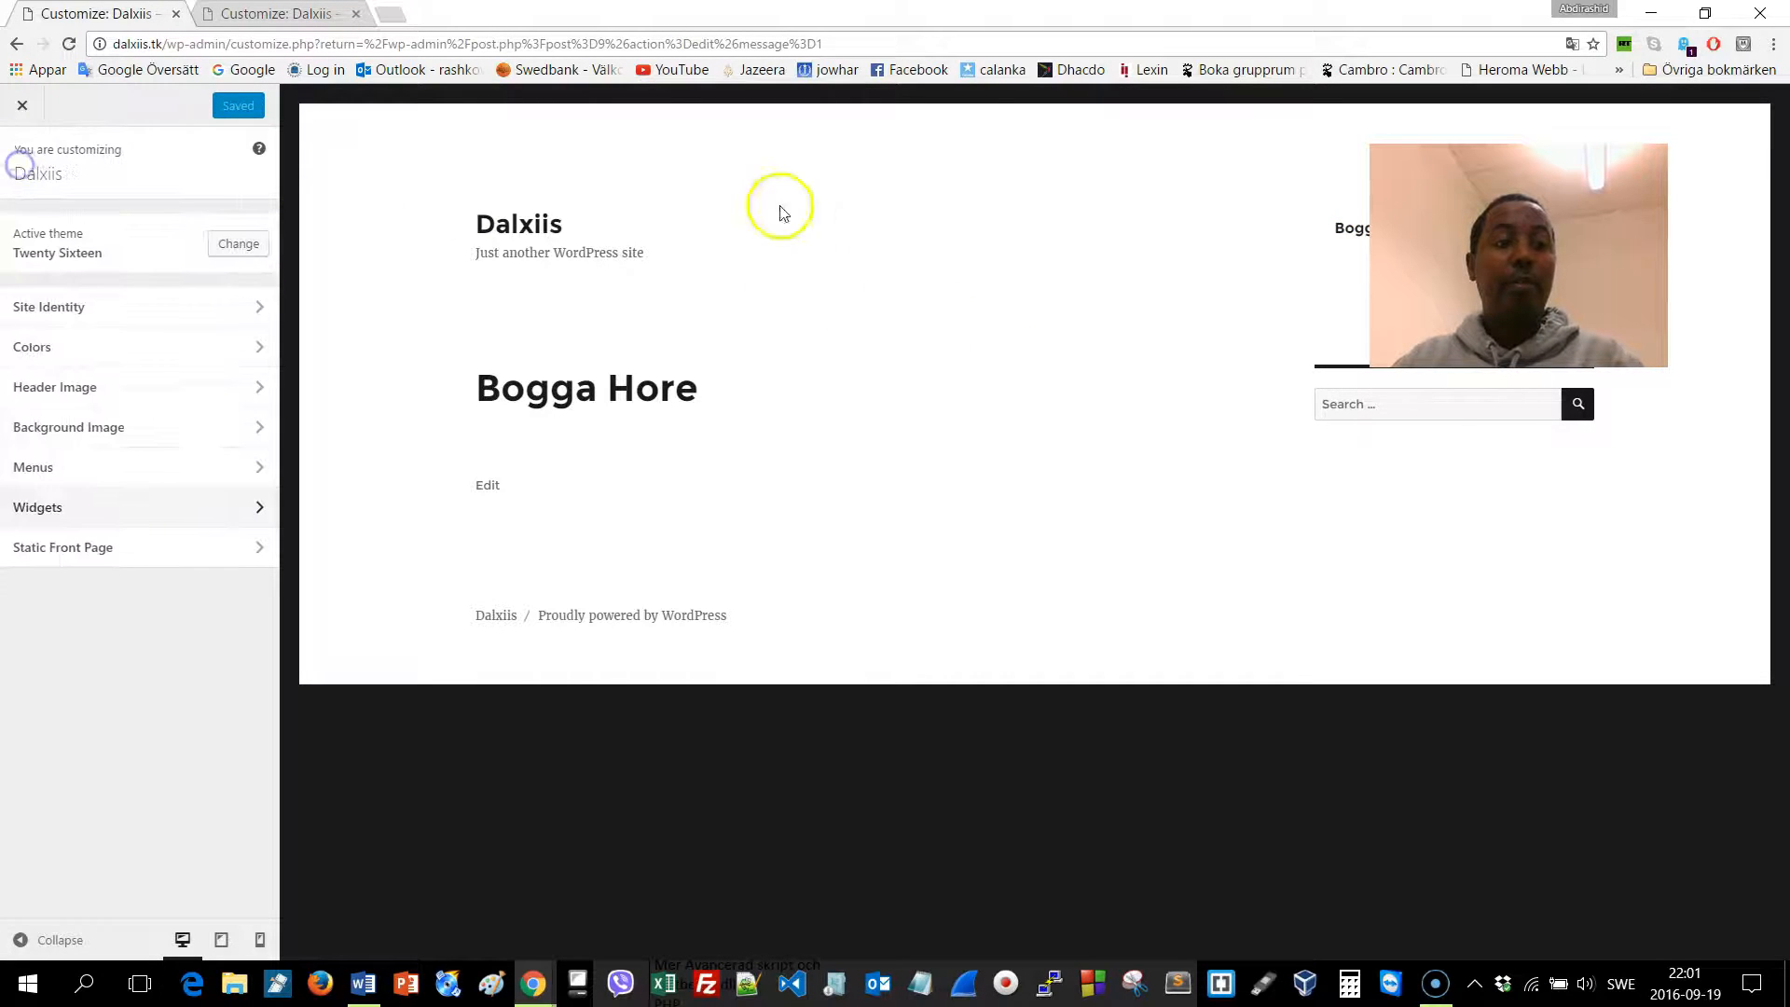
click(113, 350)
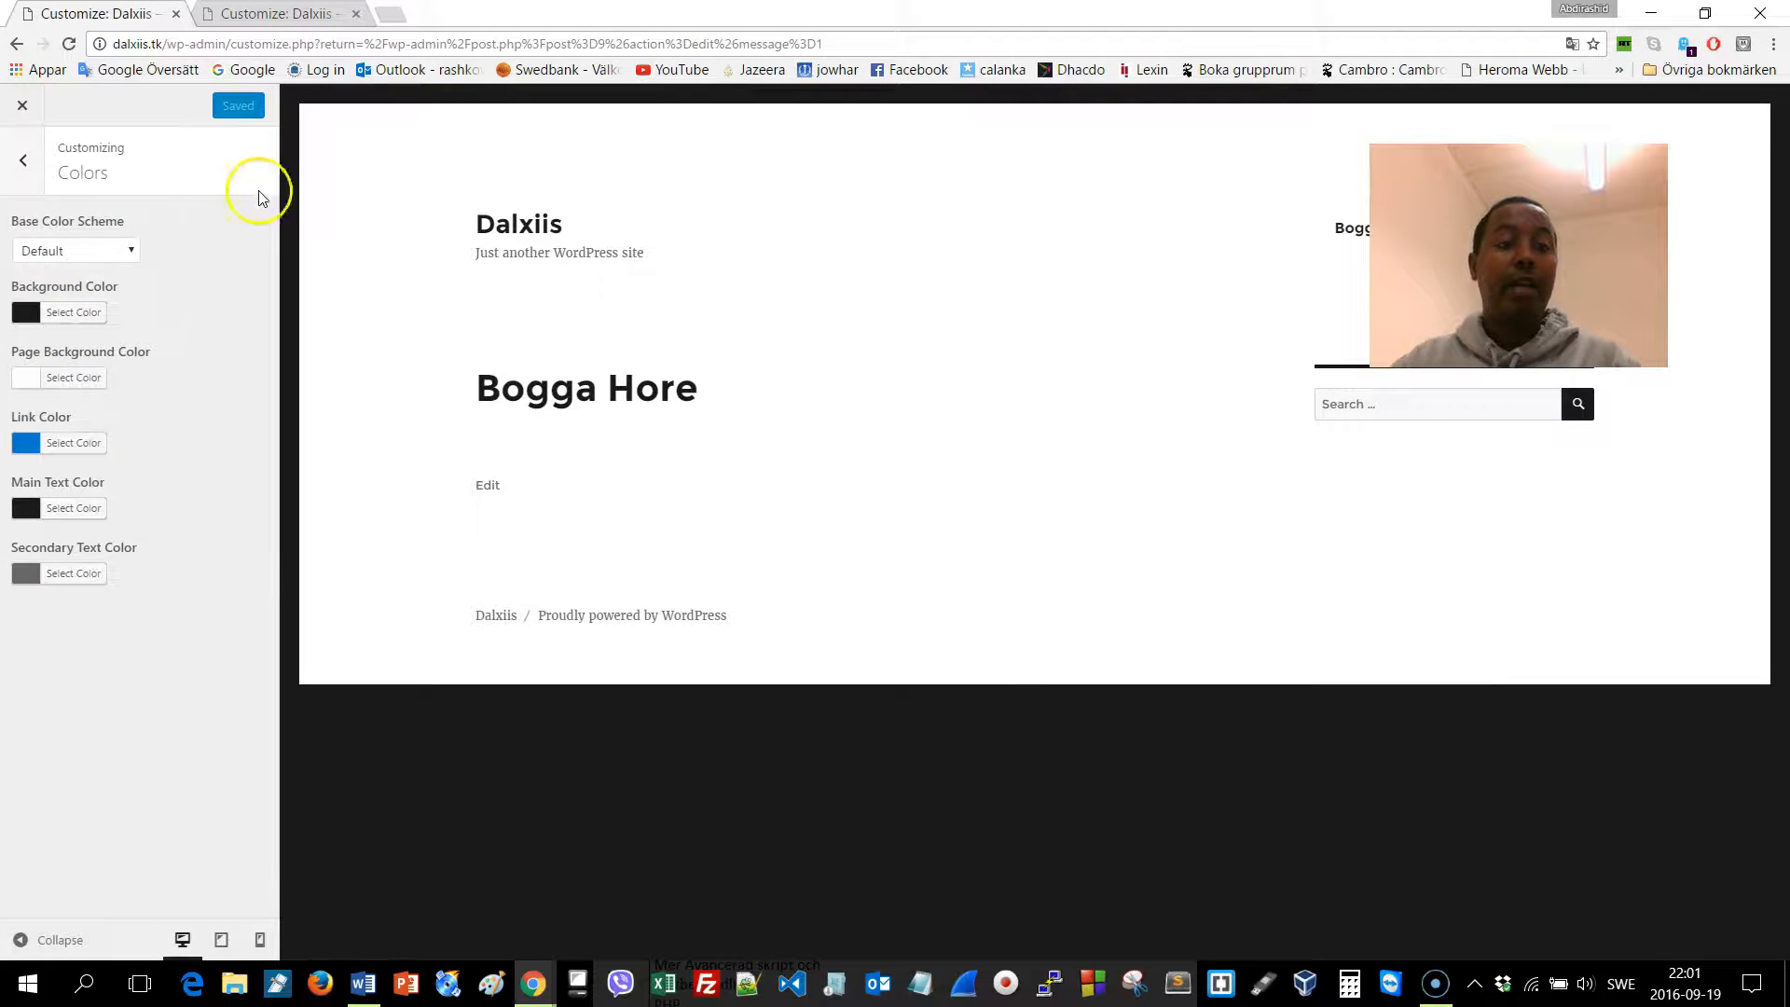
click(91, 312)
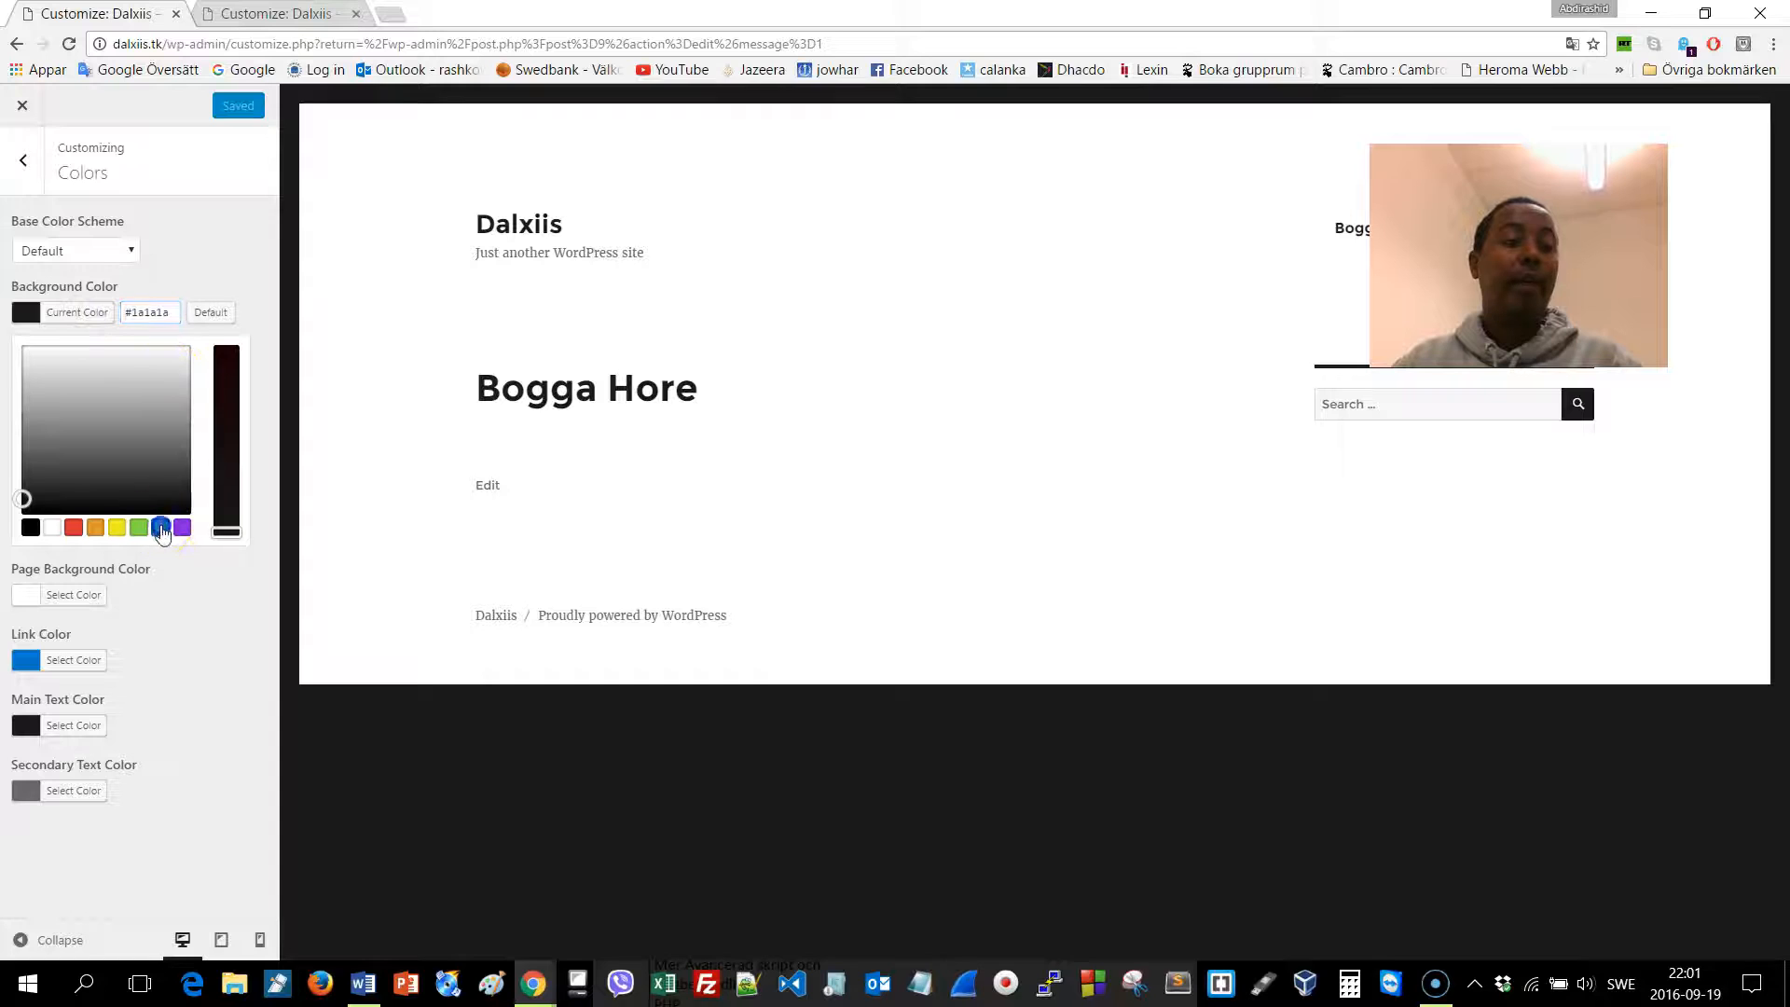
click(160, 527)
drag(135, 417, 127, 376)
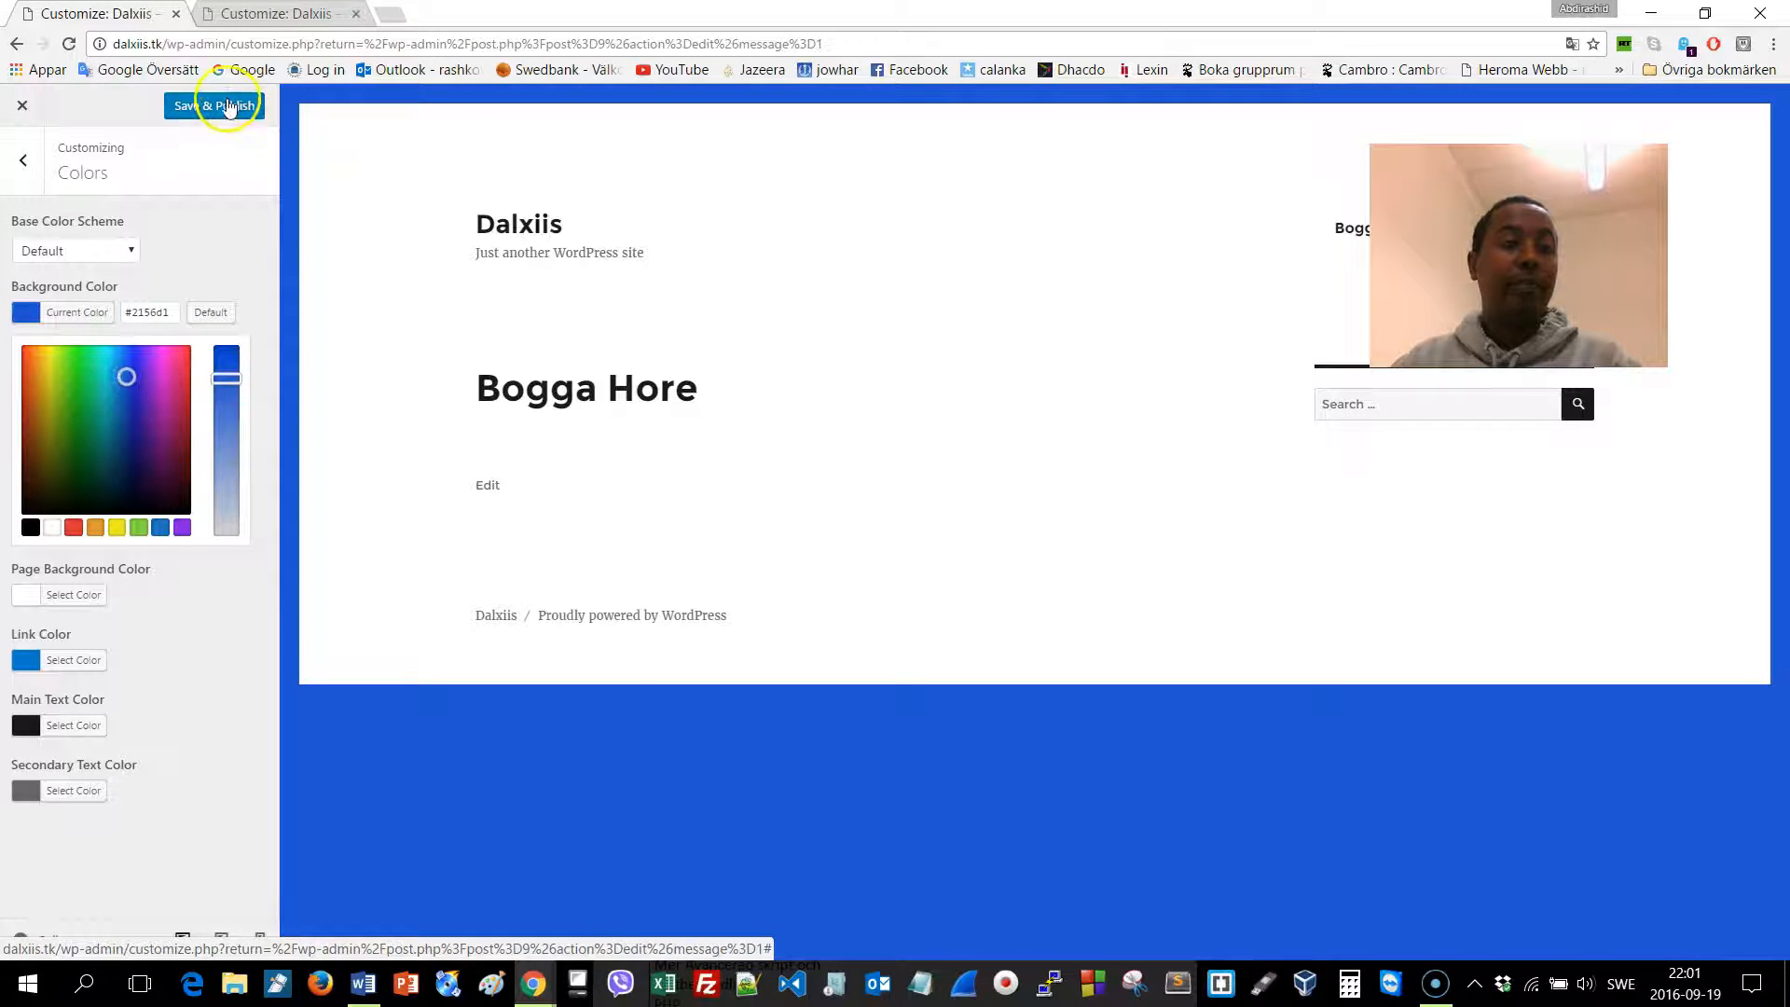
click(228, 108)
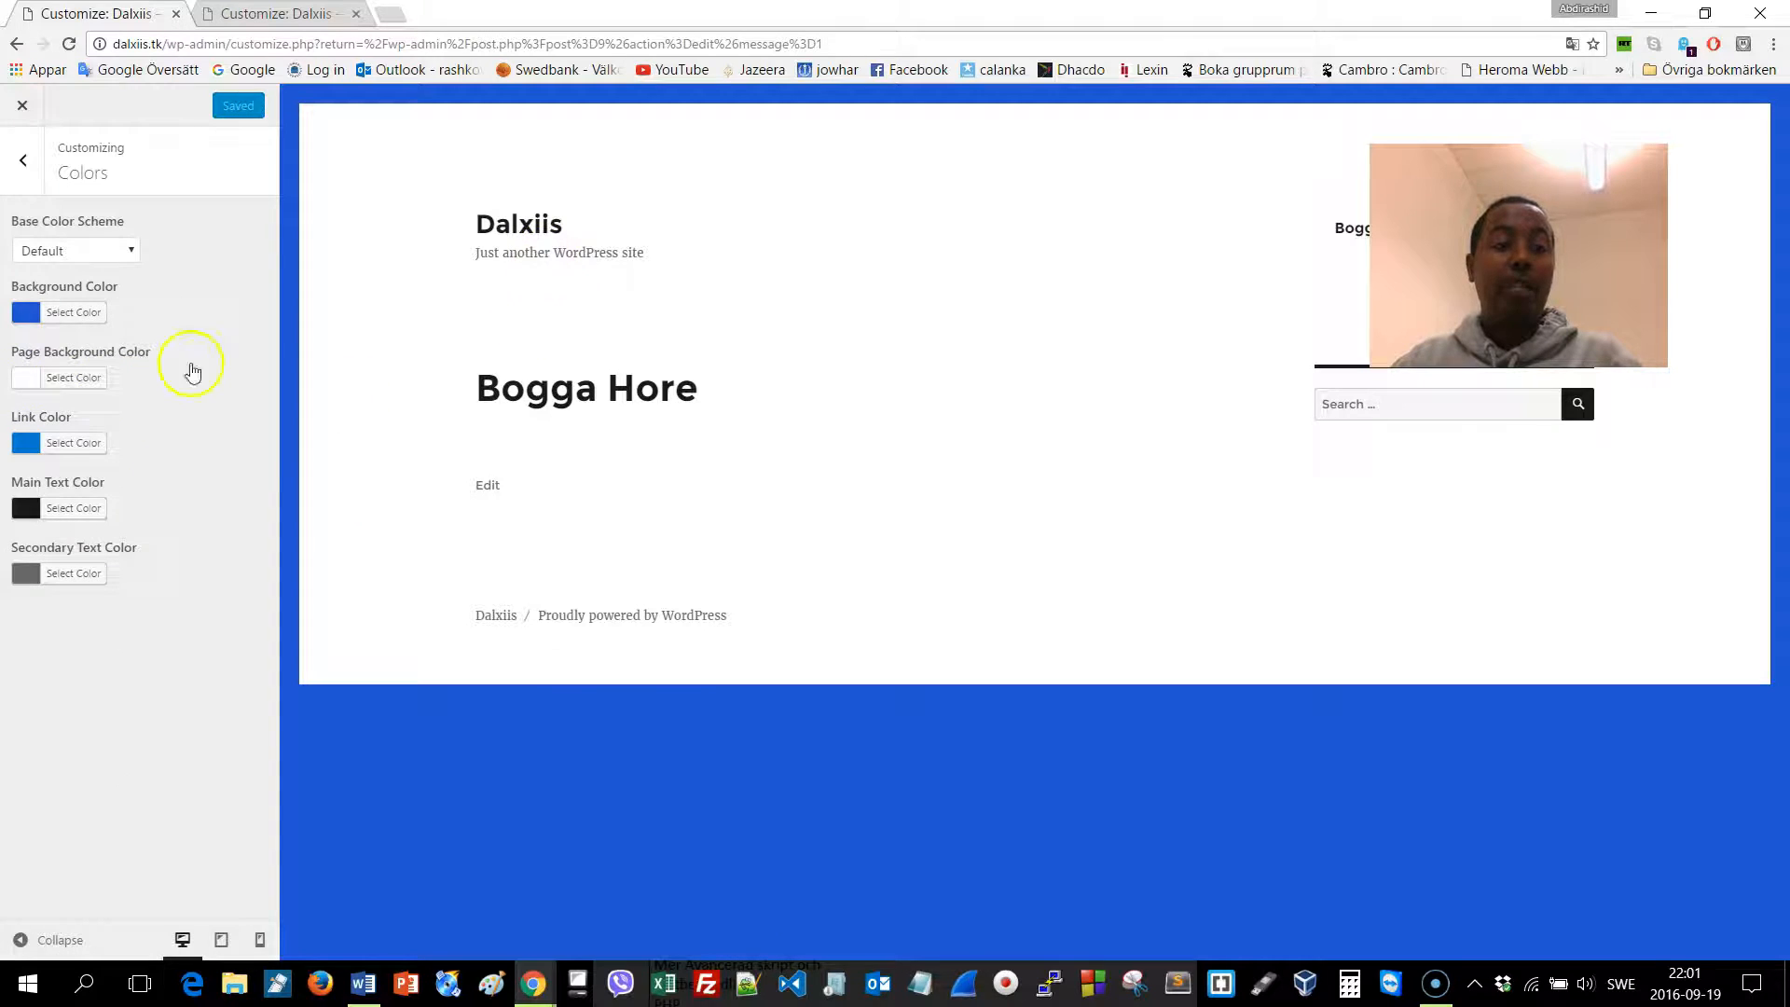
Set the page background colour to light grey #dddddd and publish it
click(71, 380)
drag(140, 471, 49, 432)
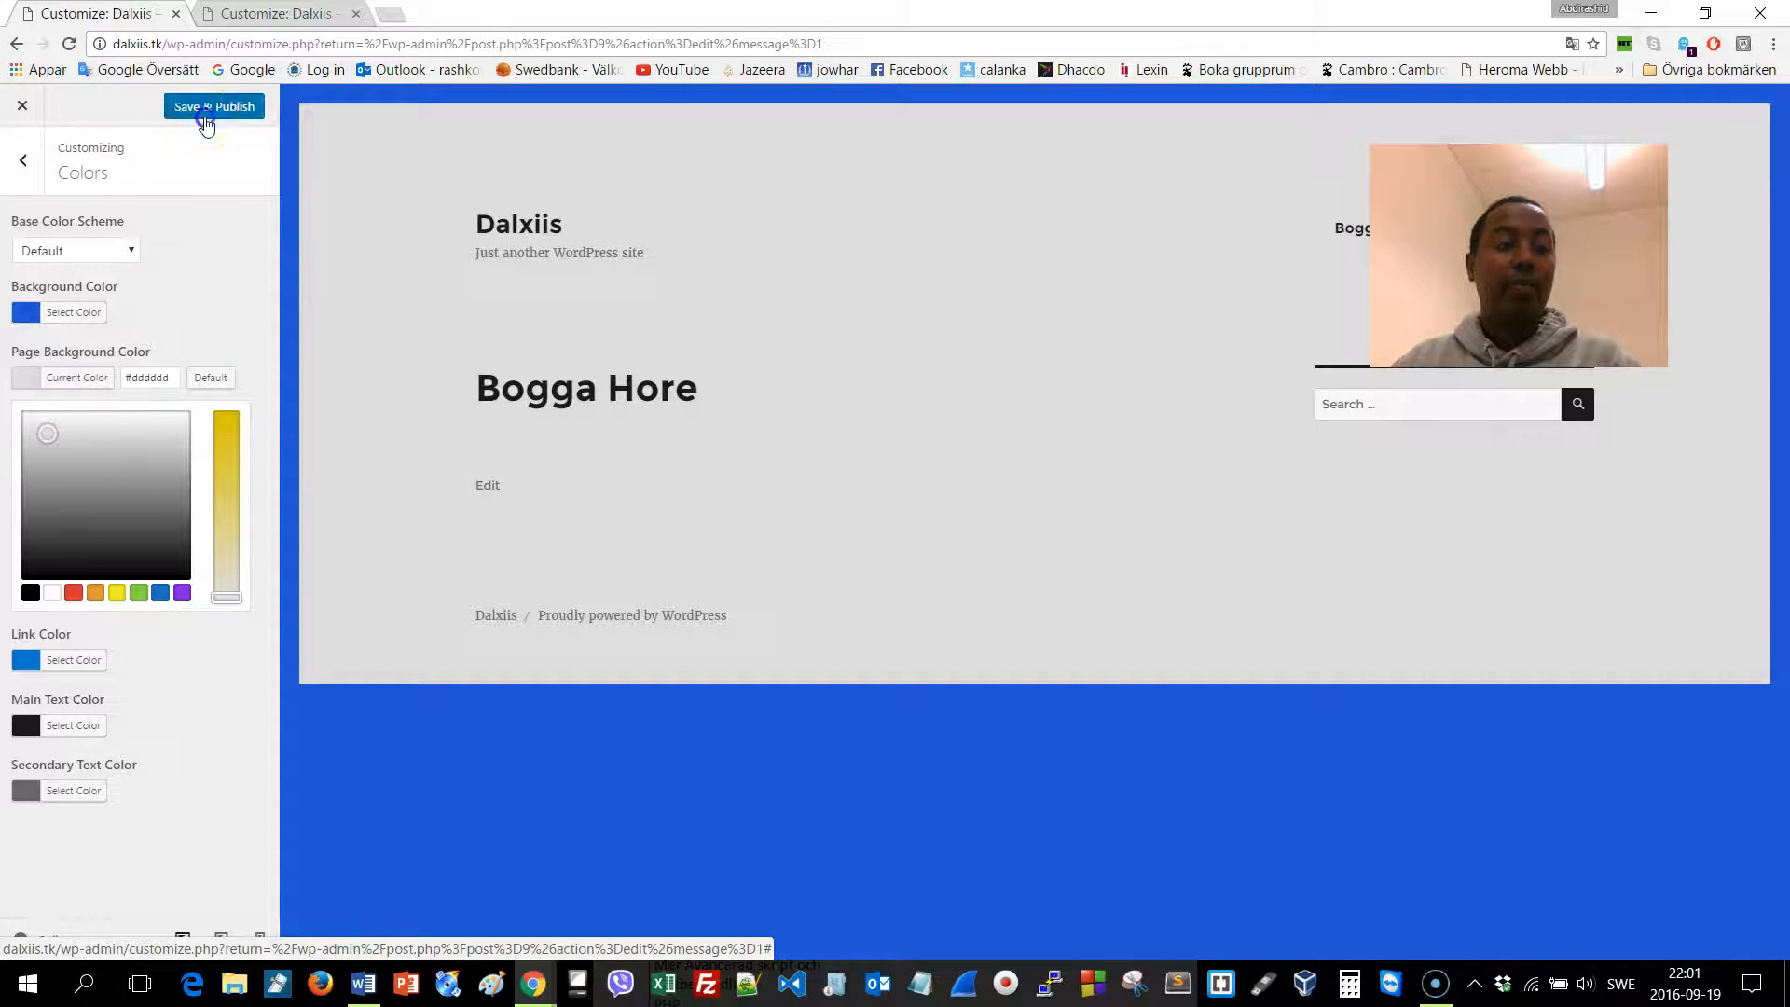
click(210, 108)
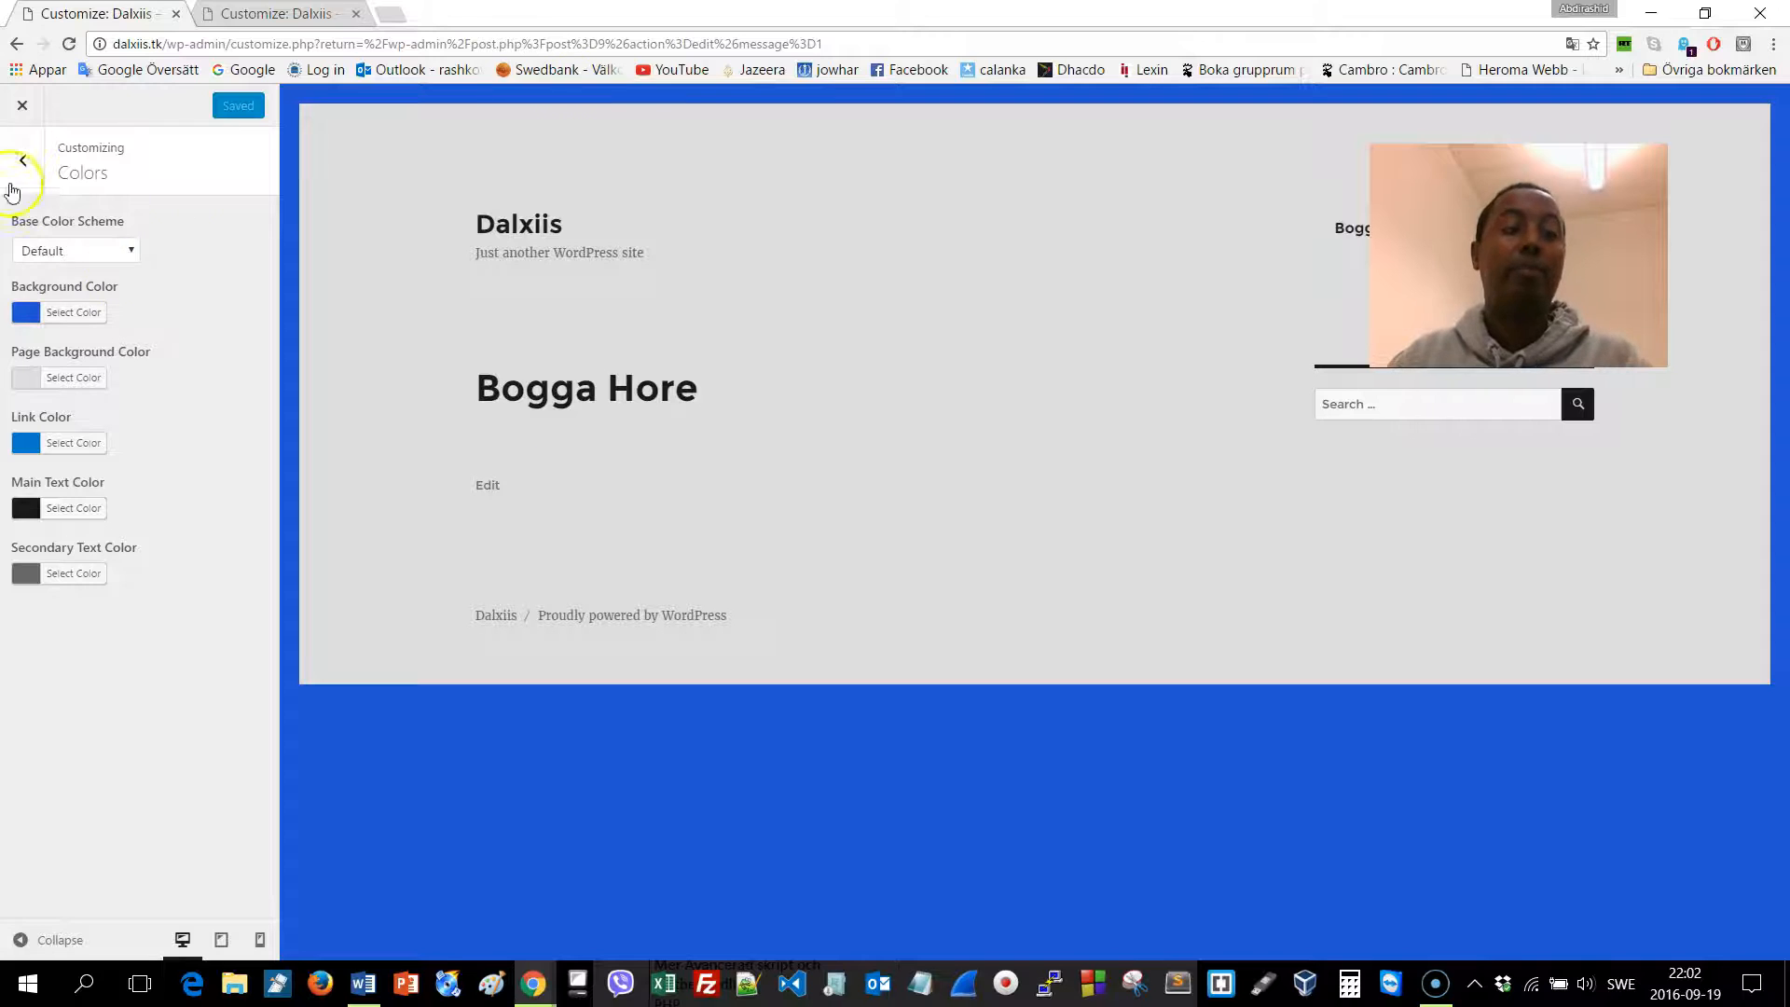
click(19, 163)
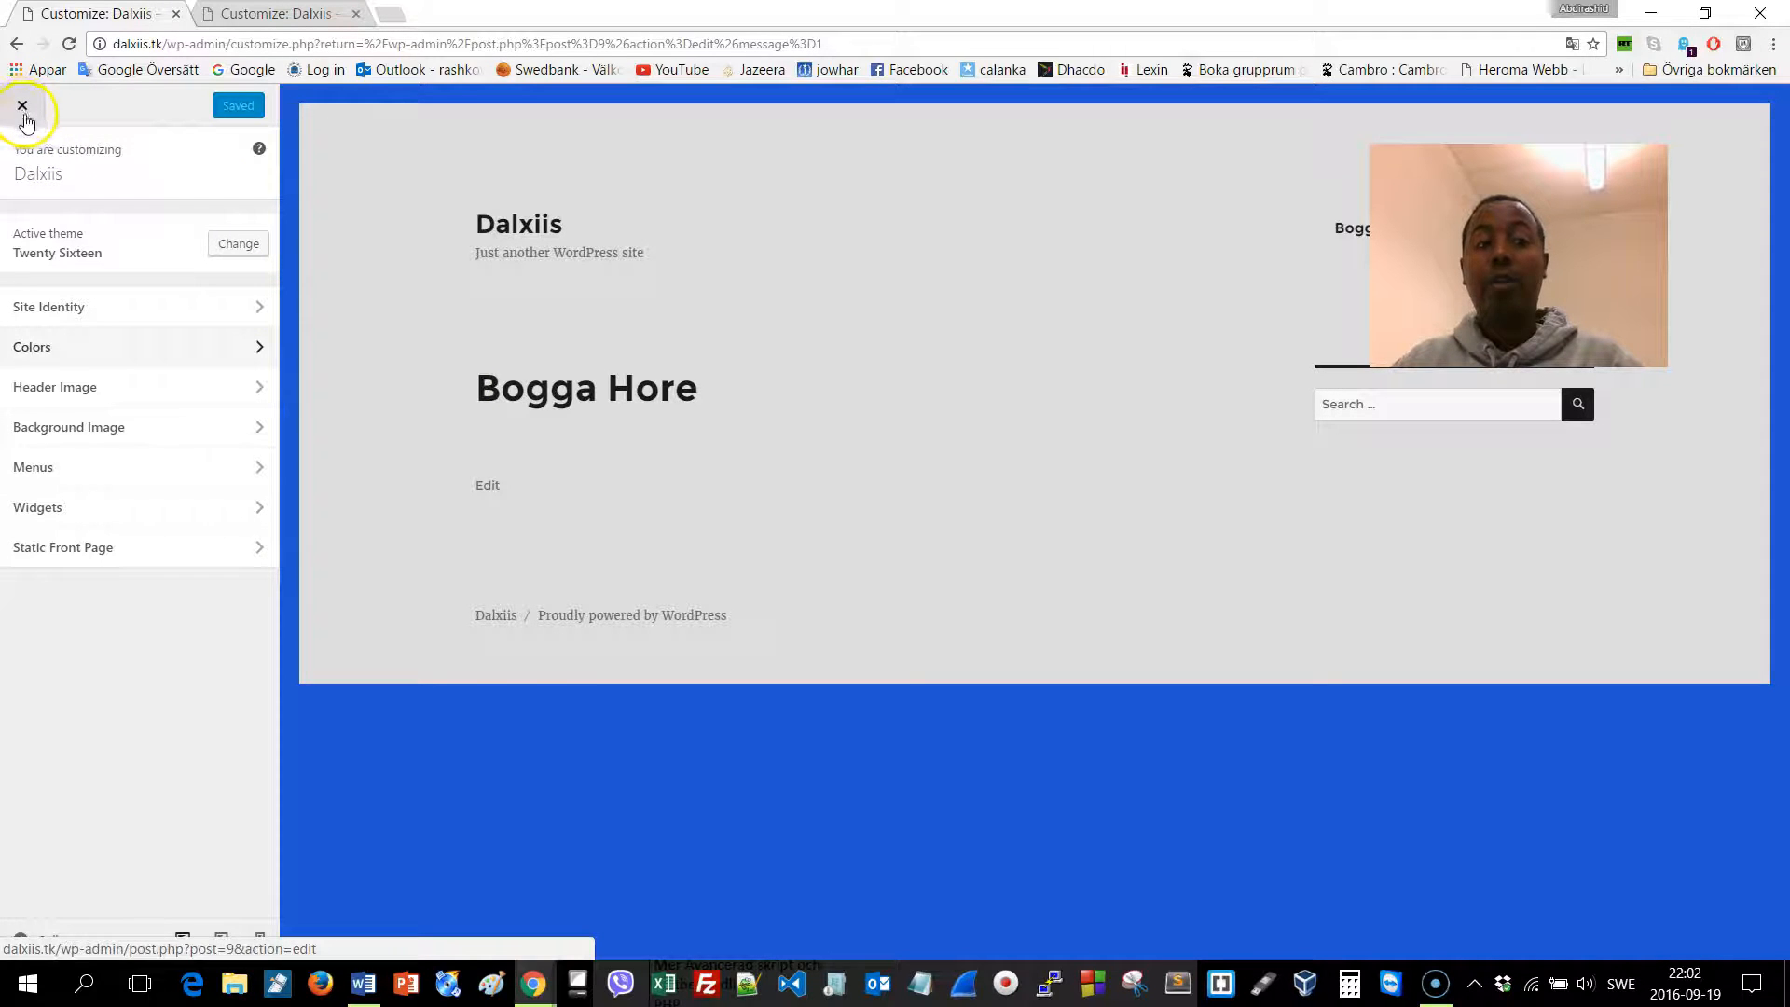
Close the customizer and go to the All Pages list from the dashboard
click(22, 110)
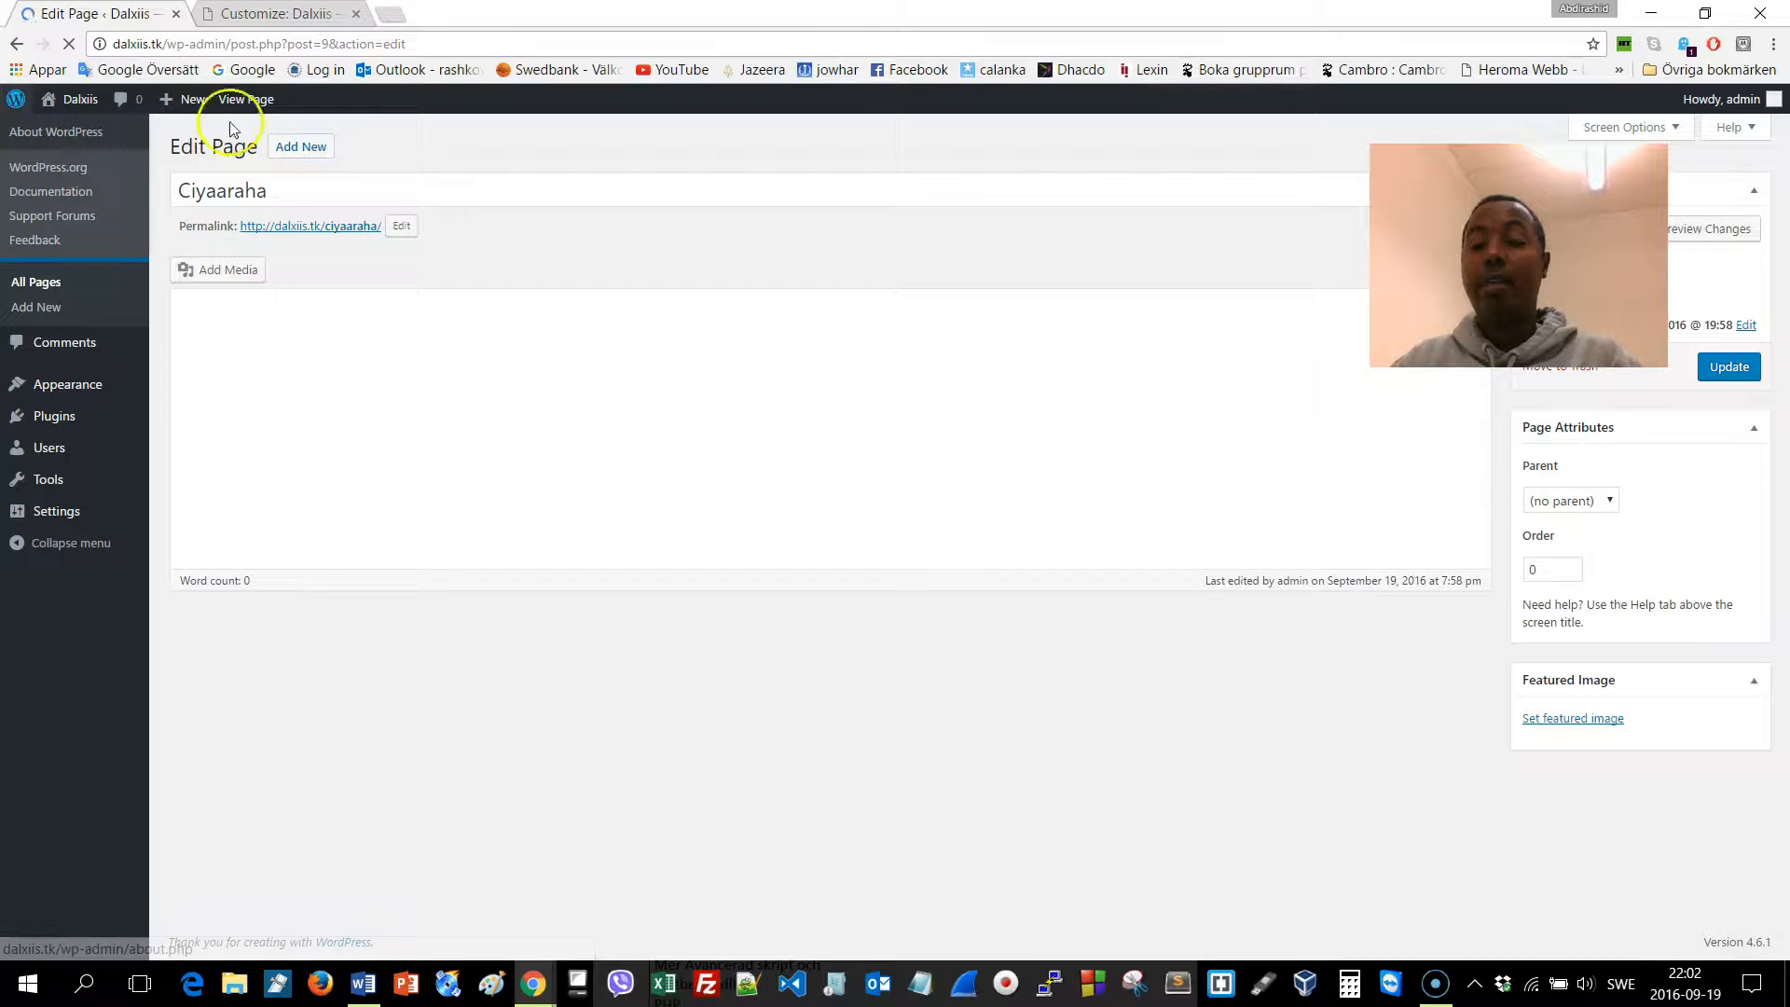
click(64, 141)
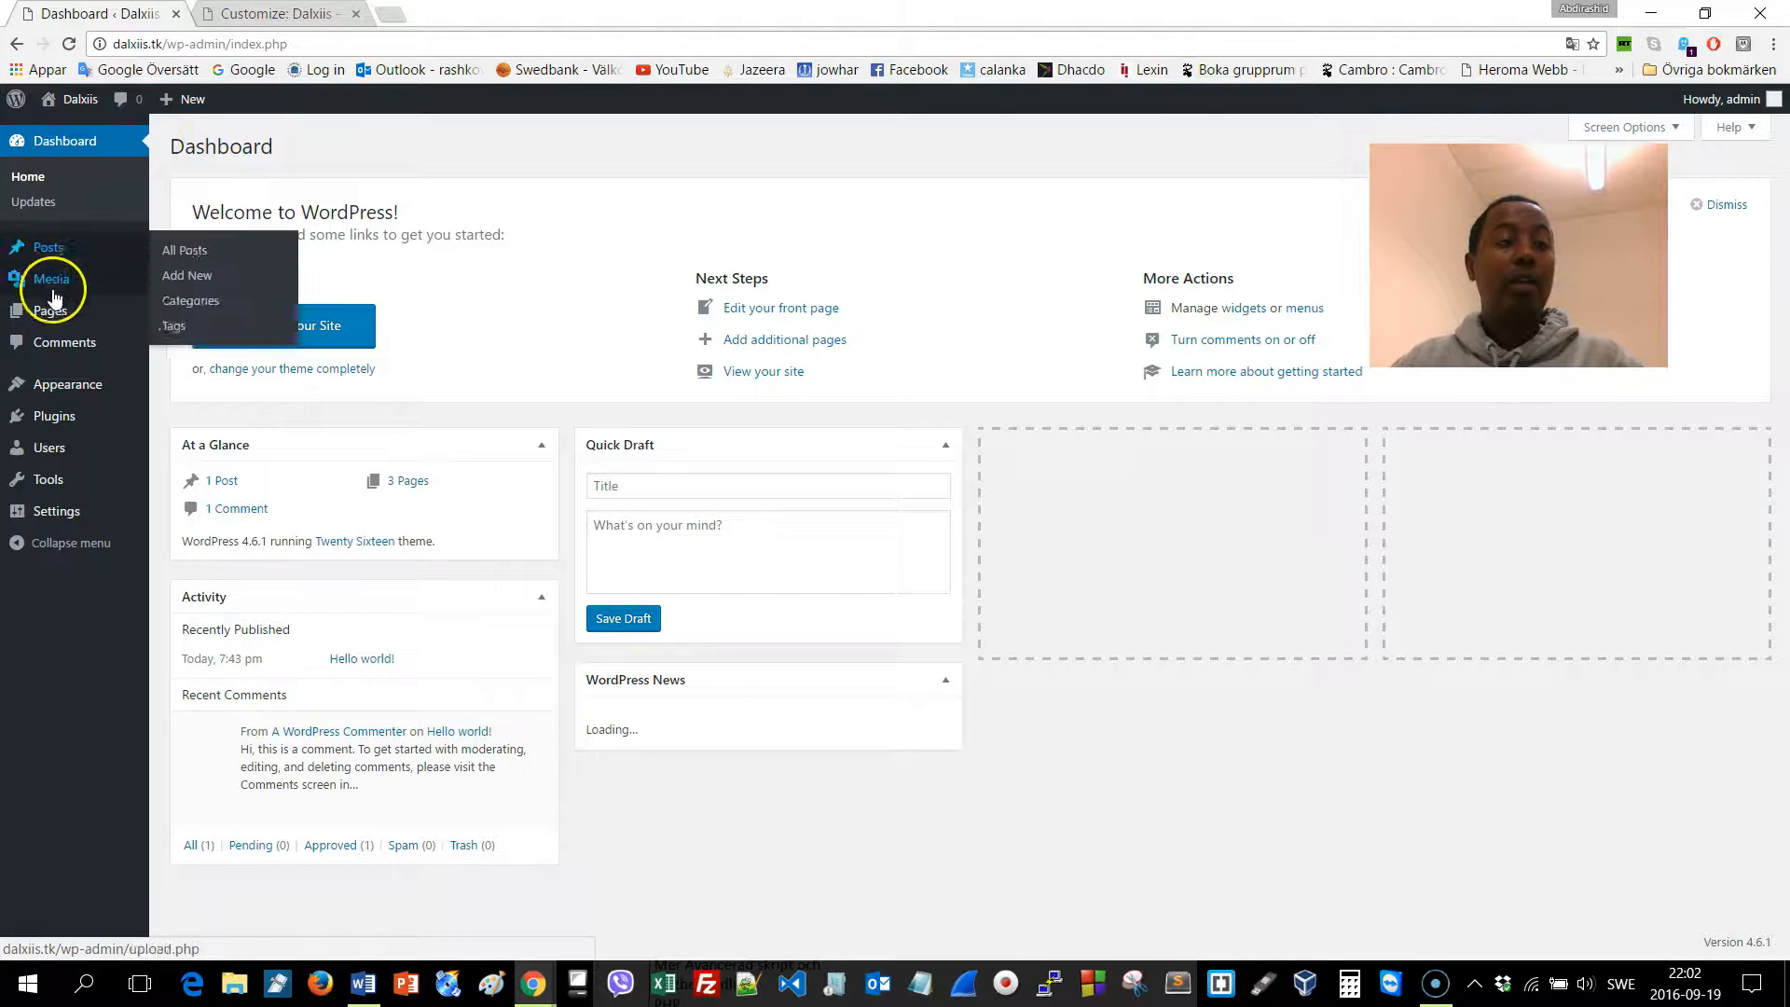
click(186, 315)
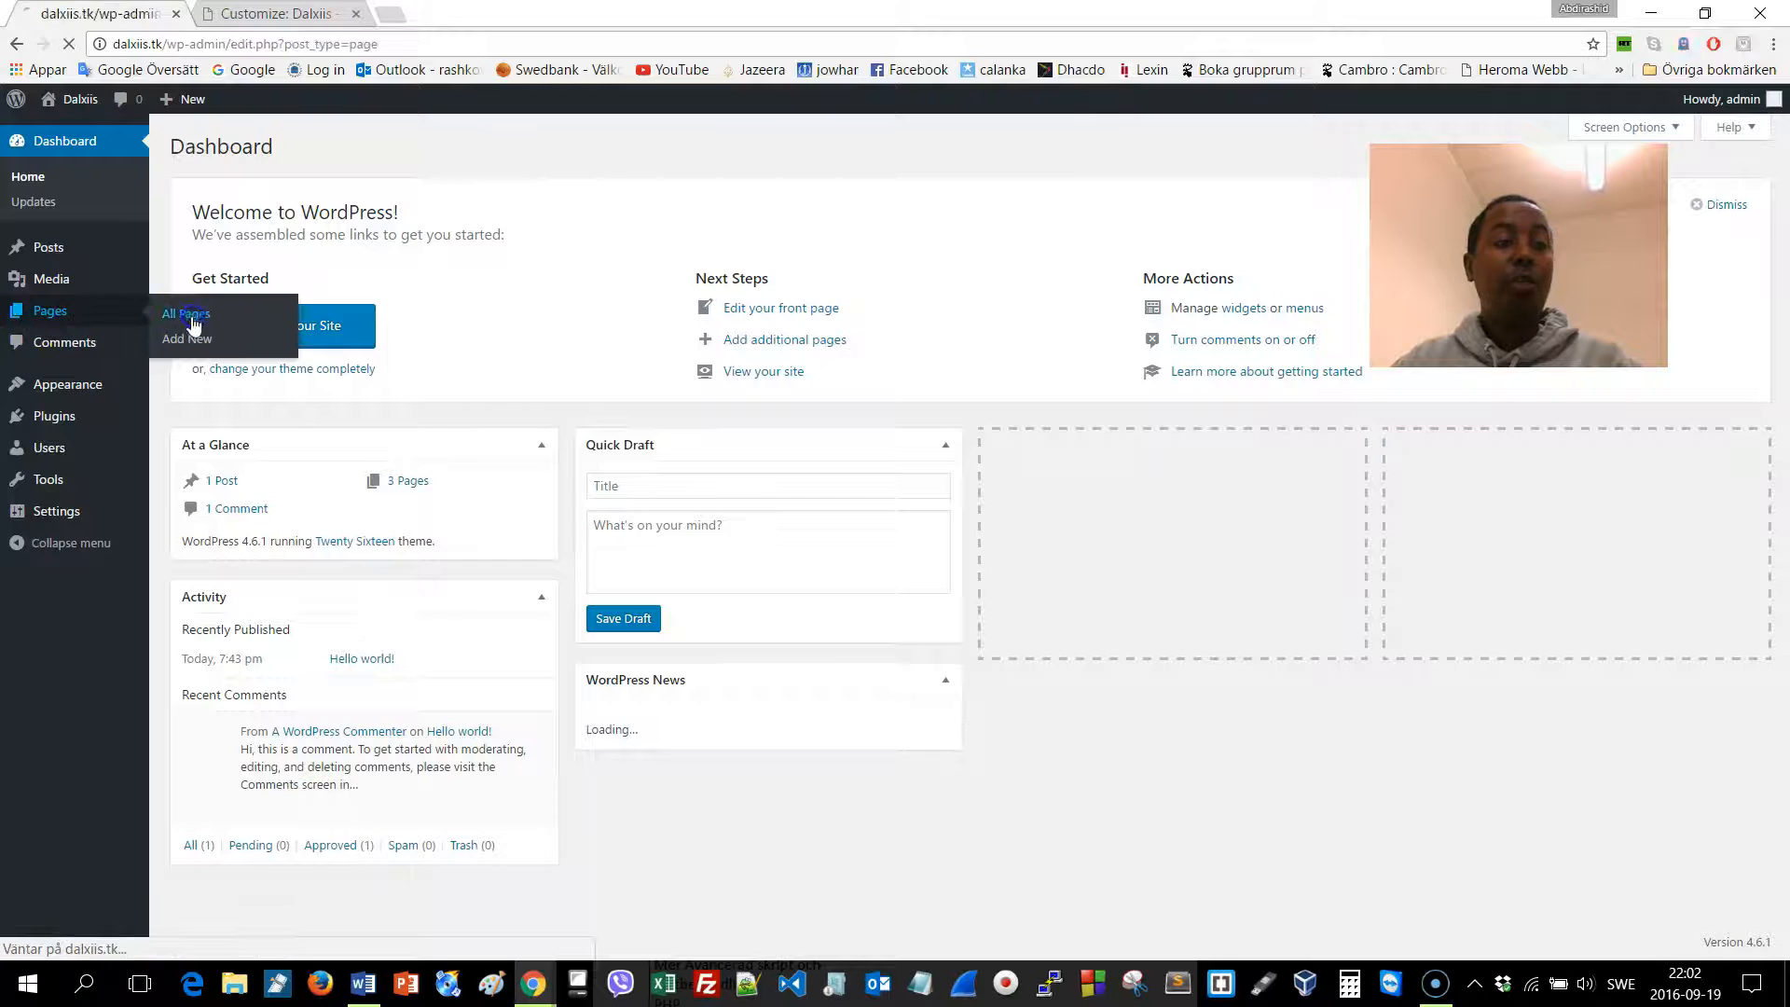
In the other tab, load the xogtanolosha.tk site
click(280, 14)
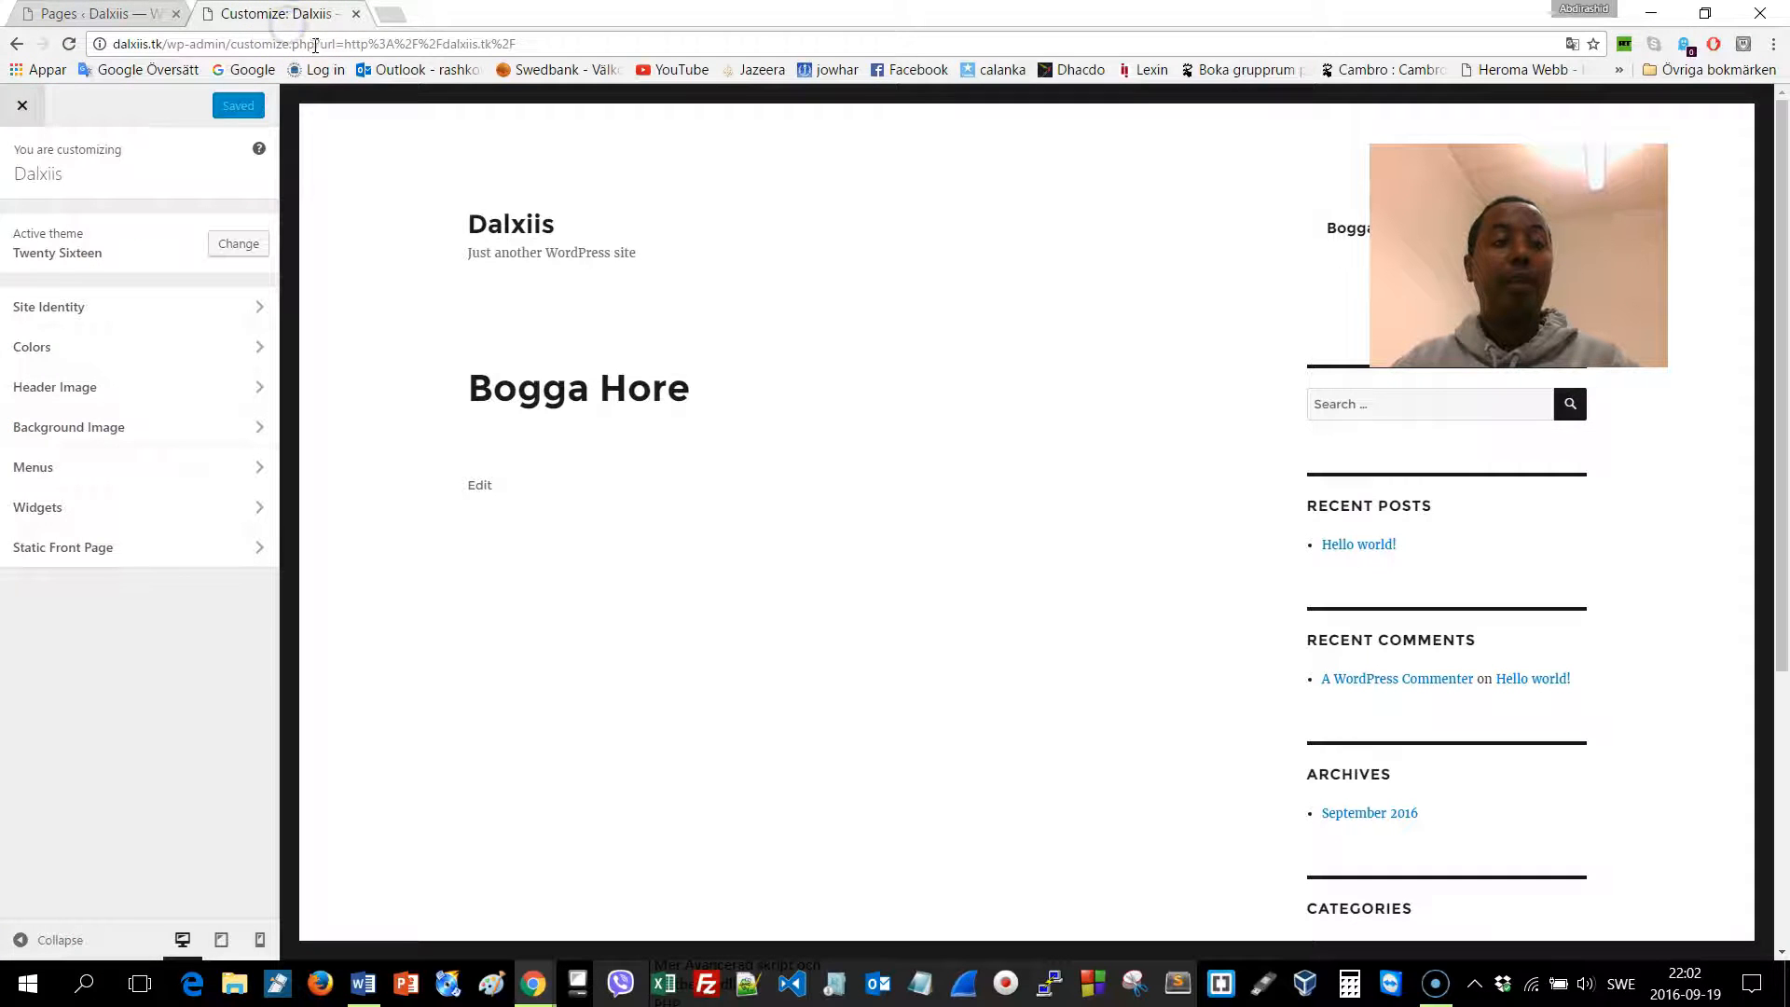
click(315, 45)
text(a)
key(BackSpace)
key(BackSpace)
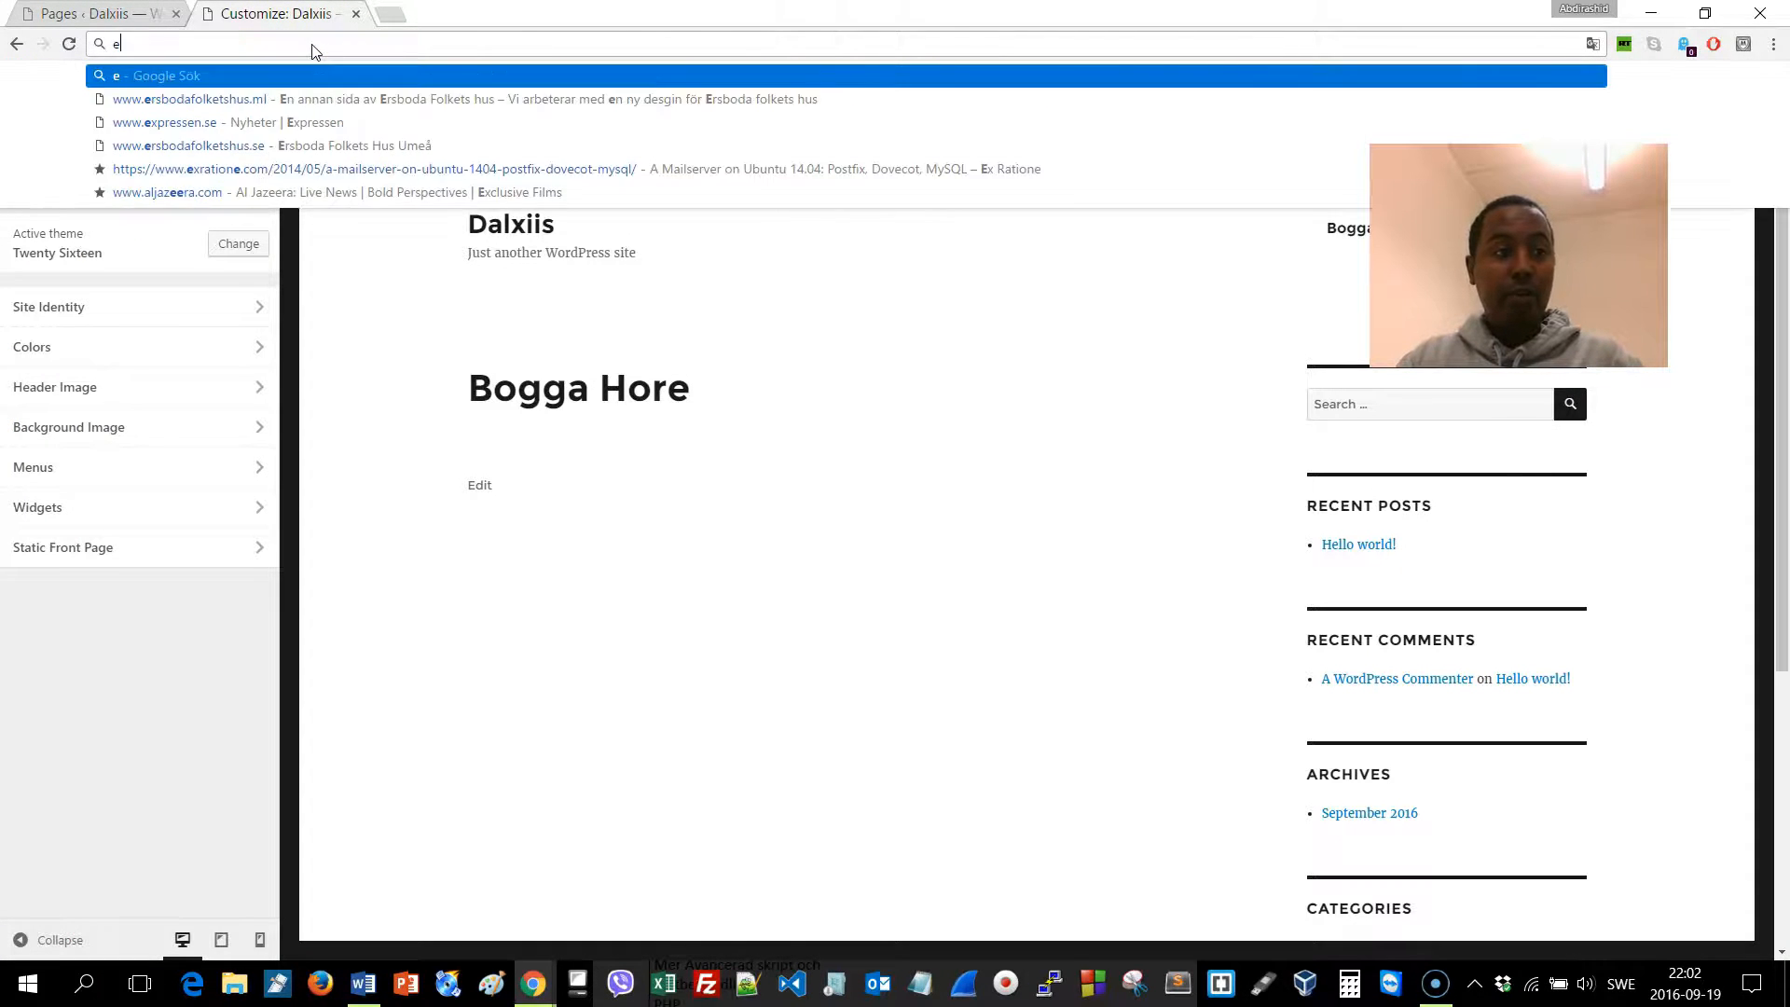
text(x)
key(BackSpace)
key(BackSpace)
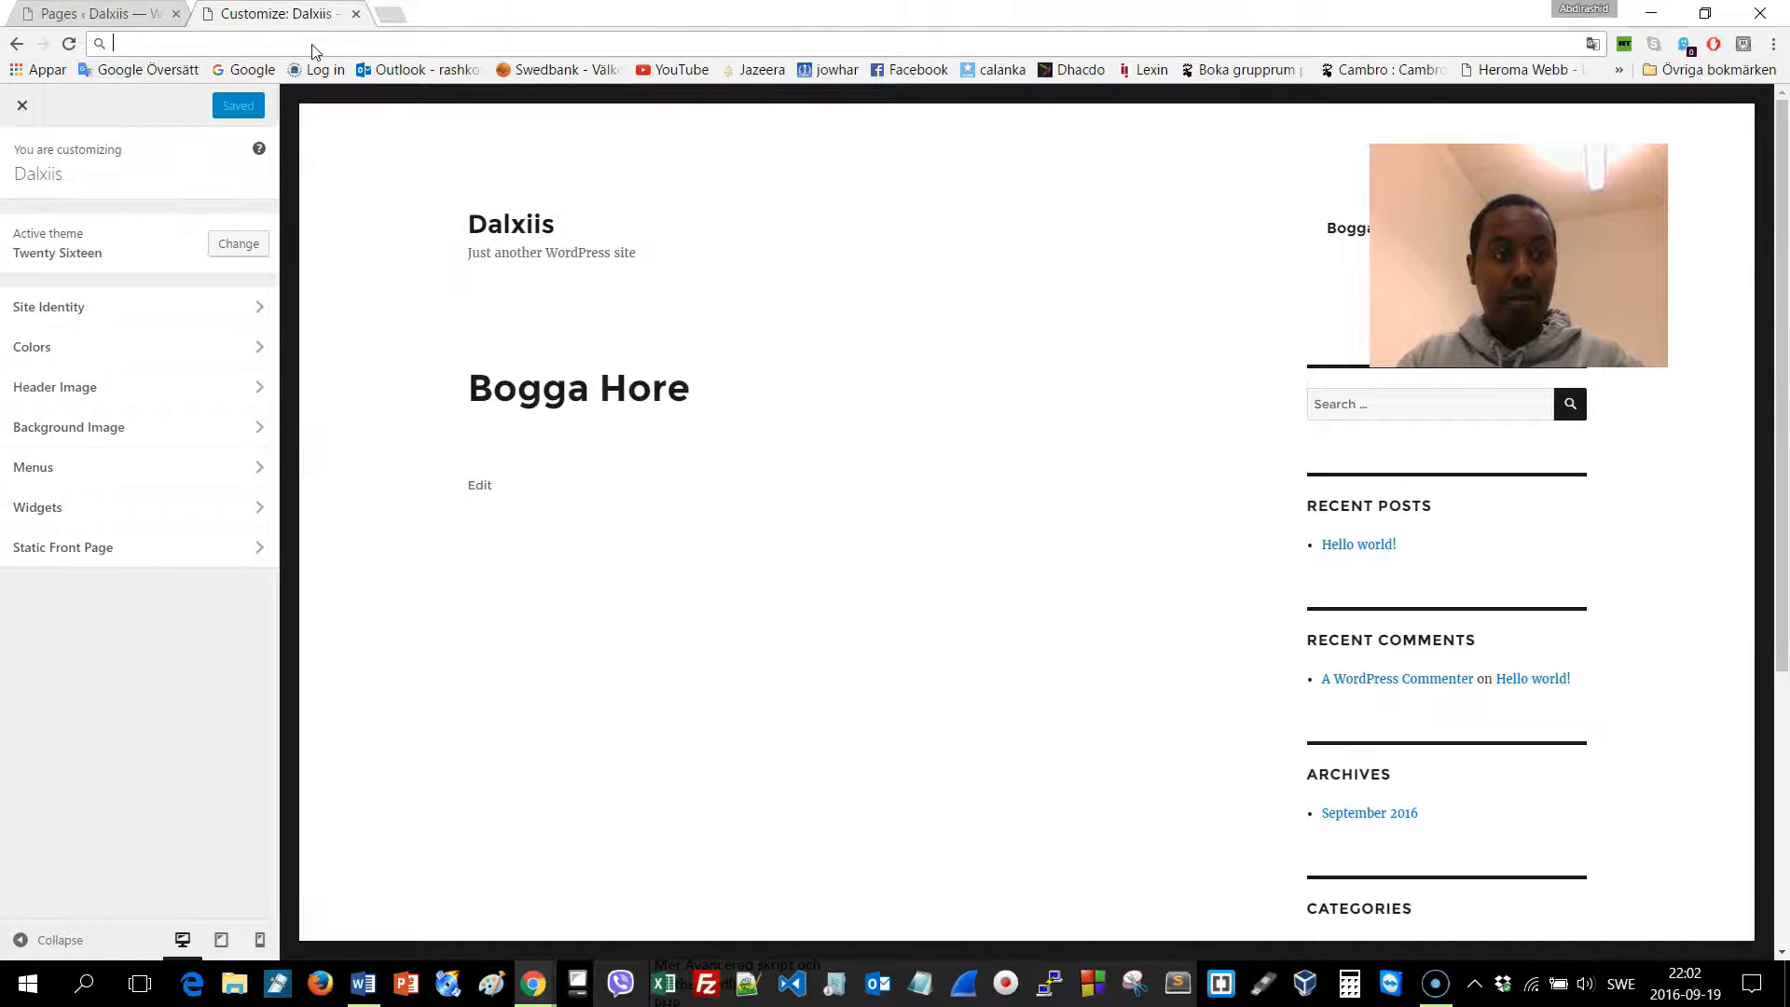
text(xog)
key(Return)
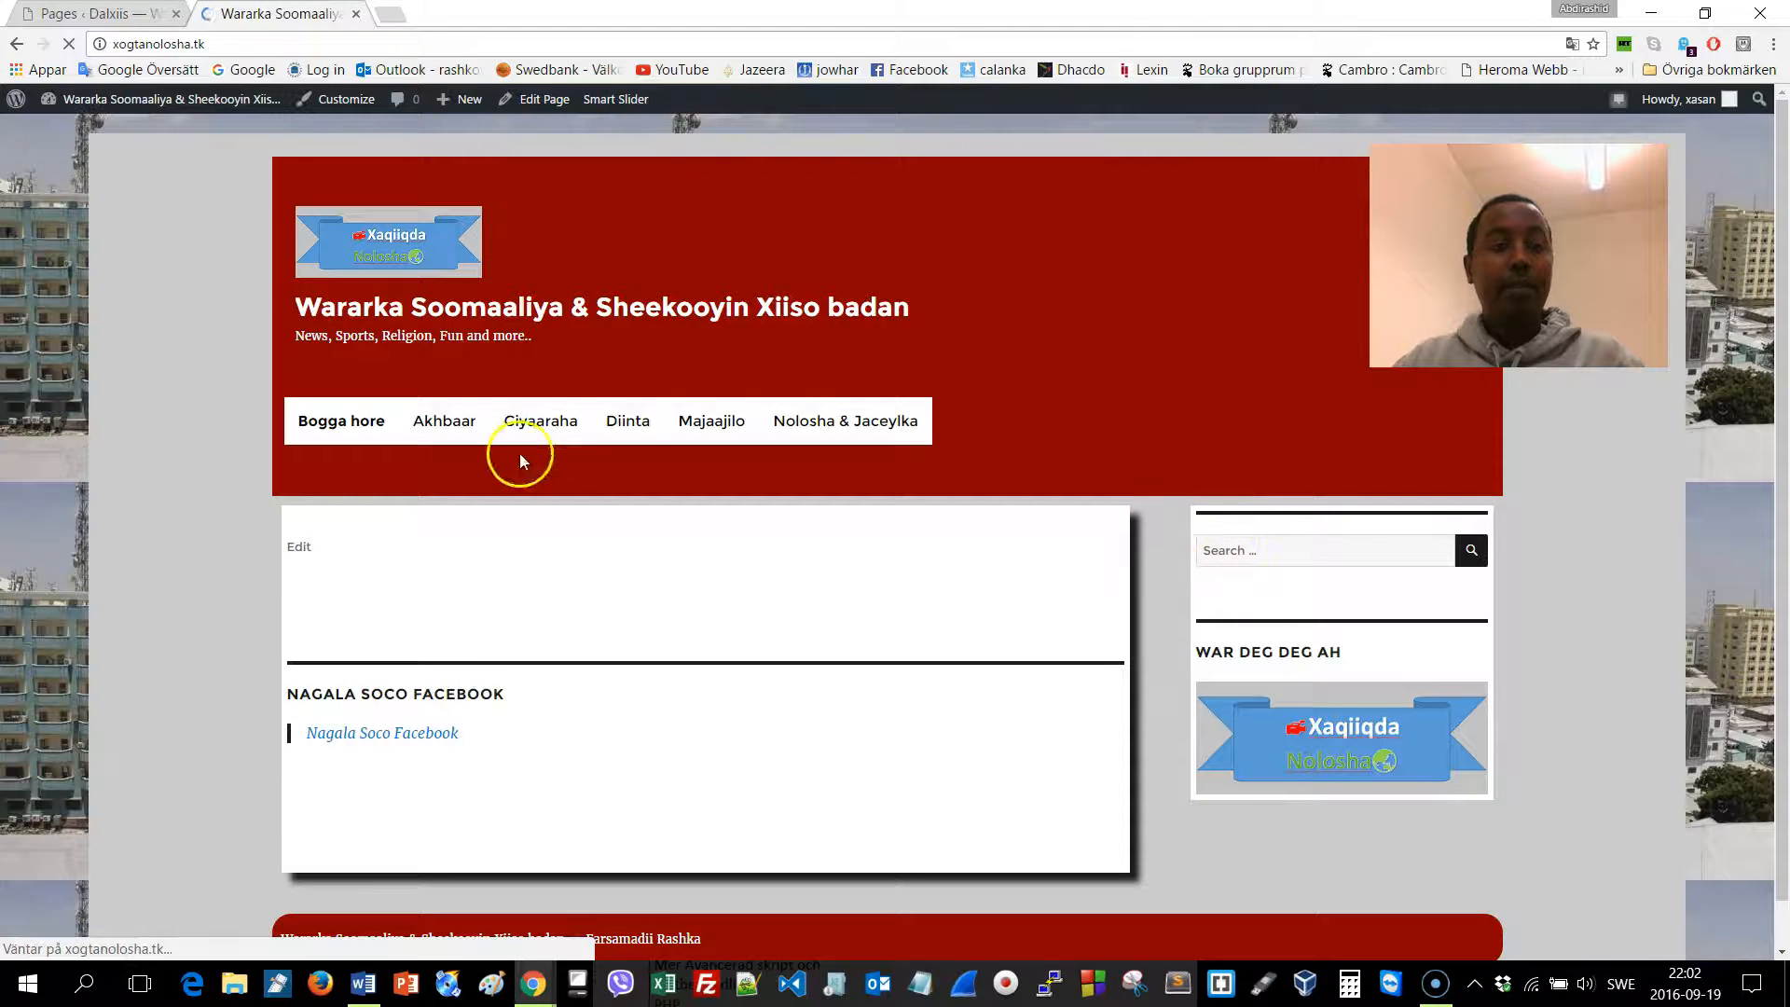
Load dalxiis.tk and open the Bogga Hore page in the editor
click(194, 45)
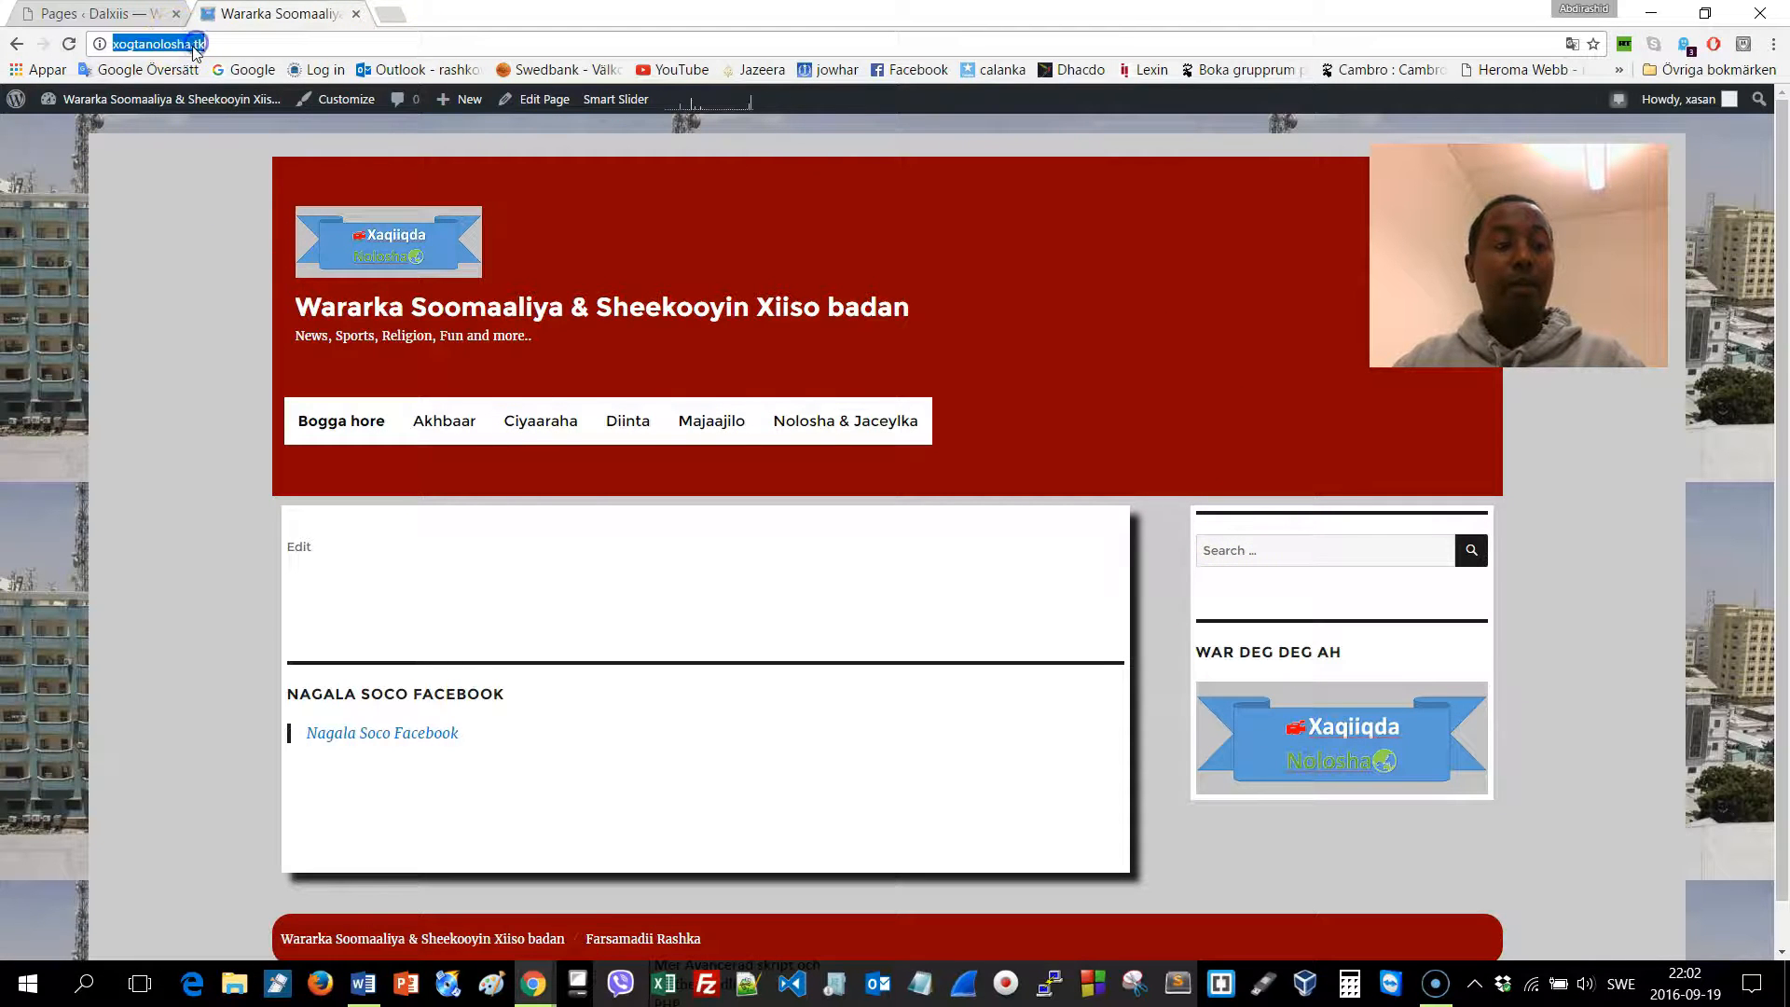
text(dalxiis)
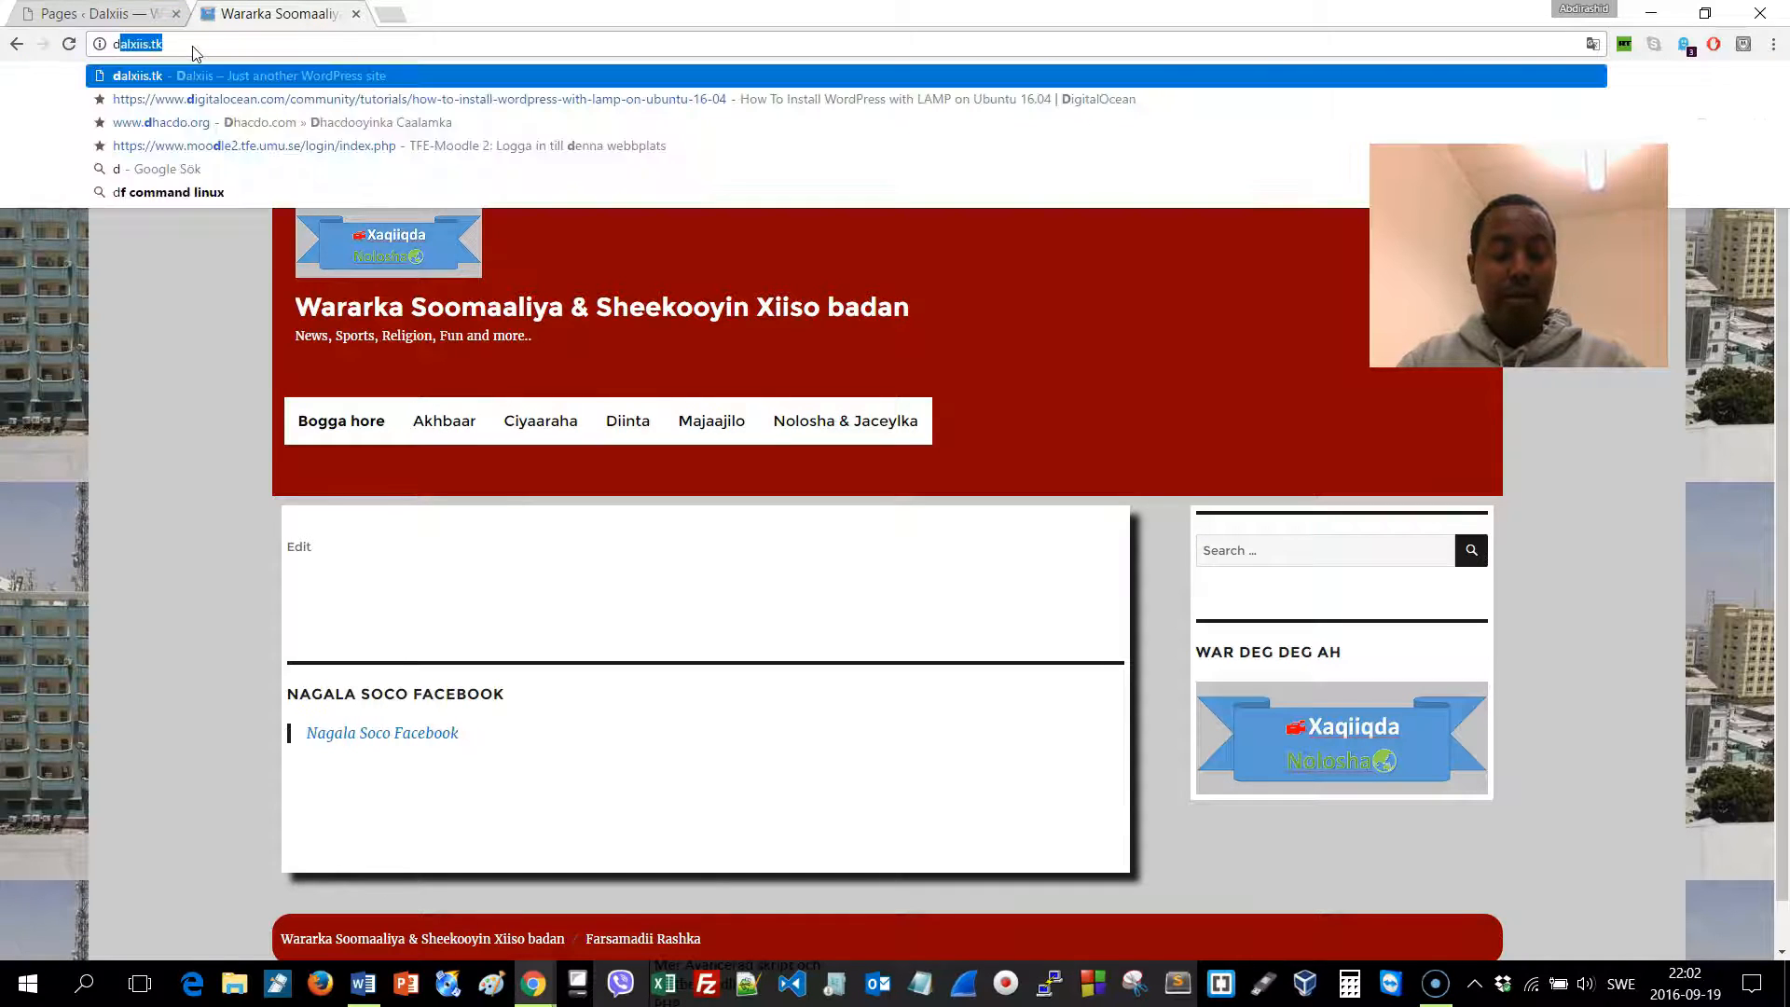
key(Return)
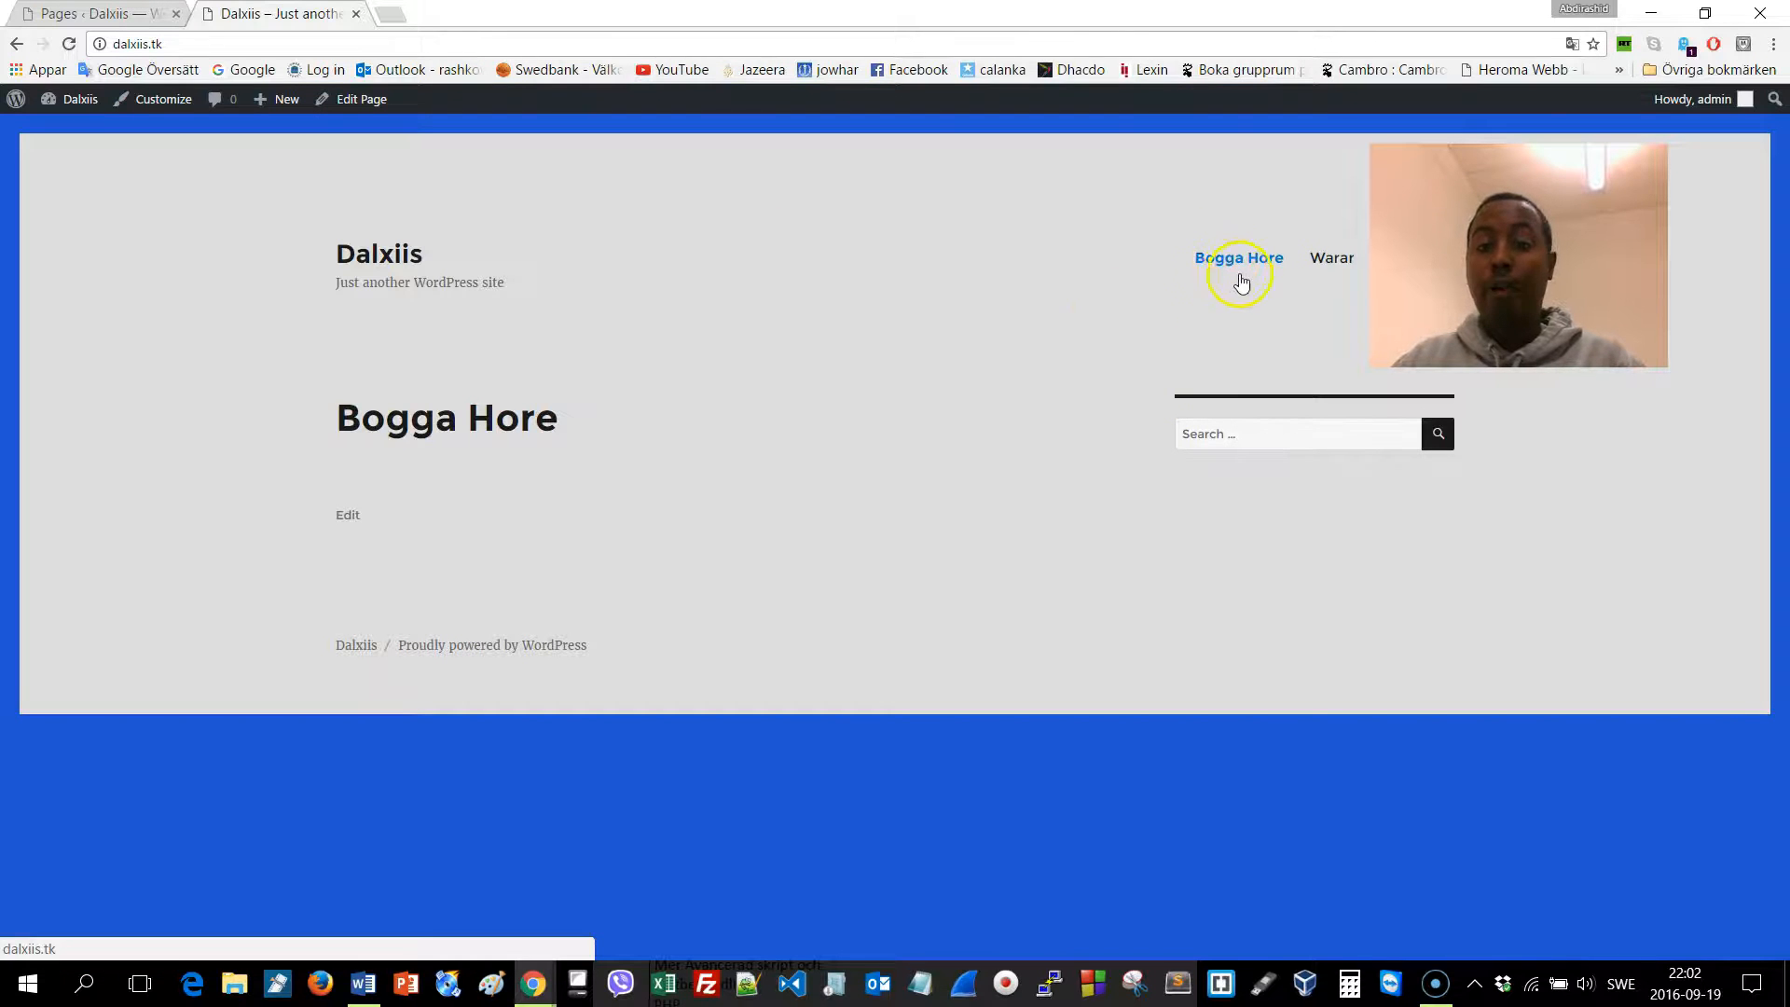
click(1229, 258)
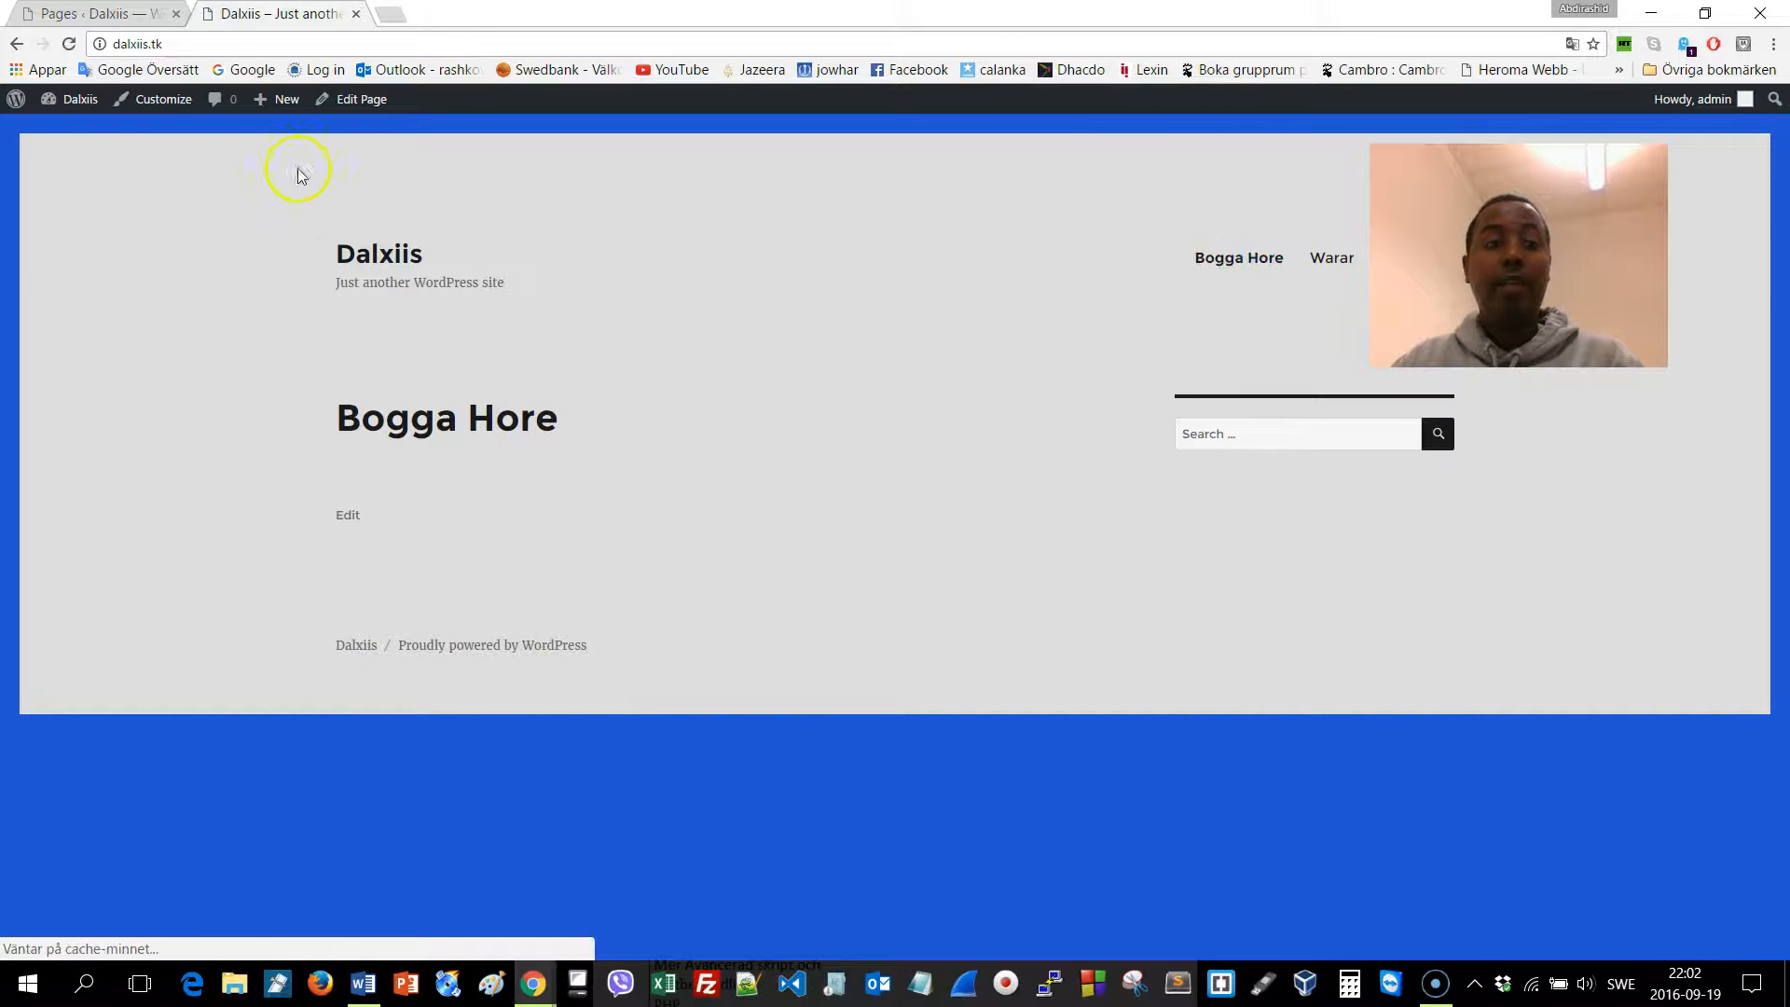
click(357, 101)
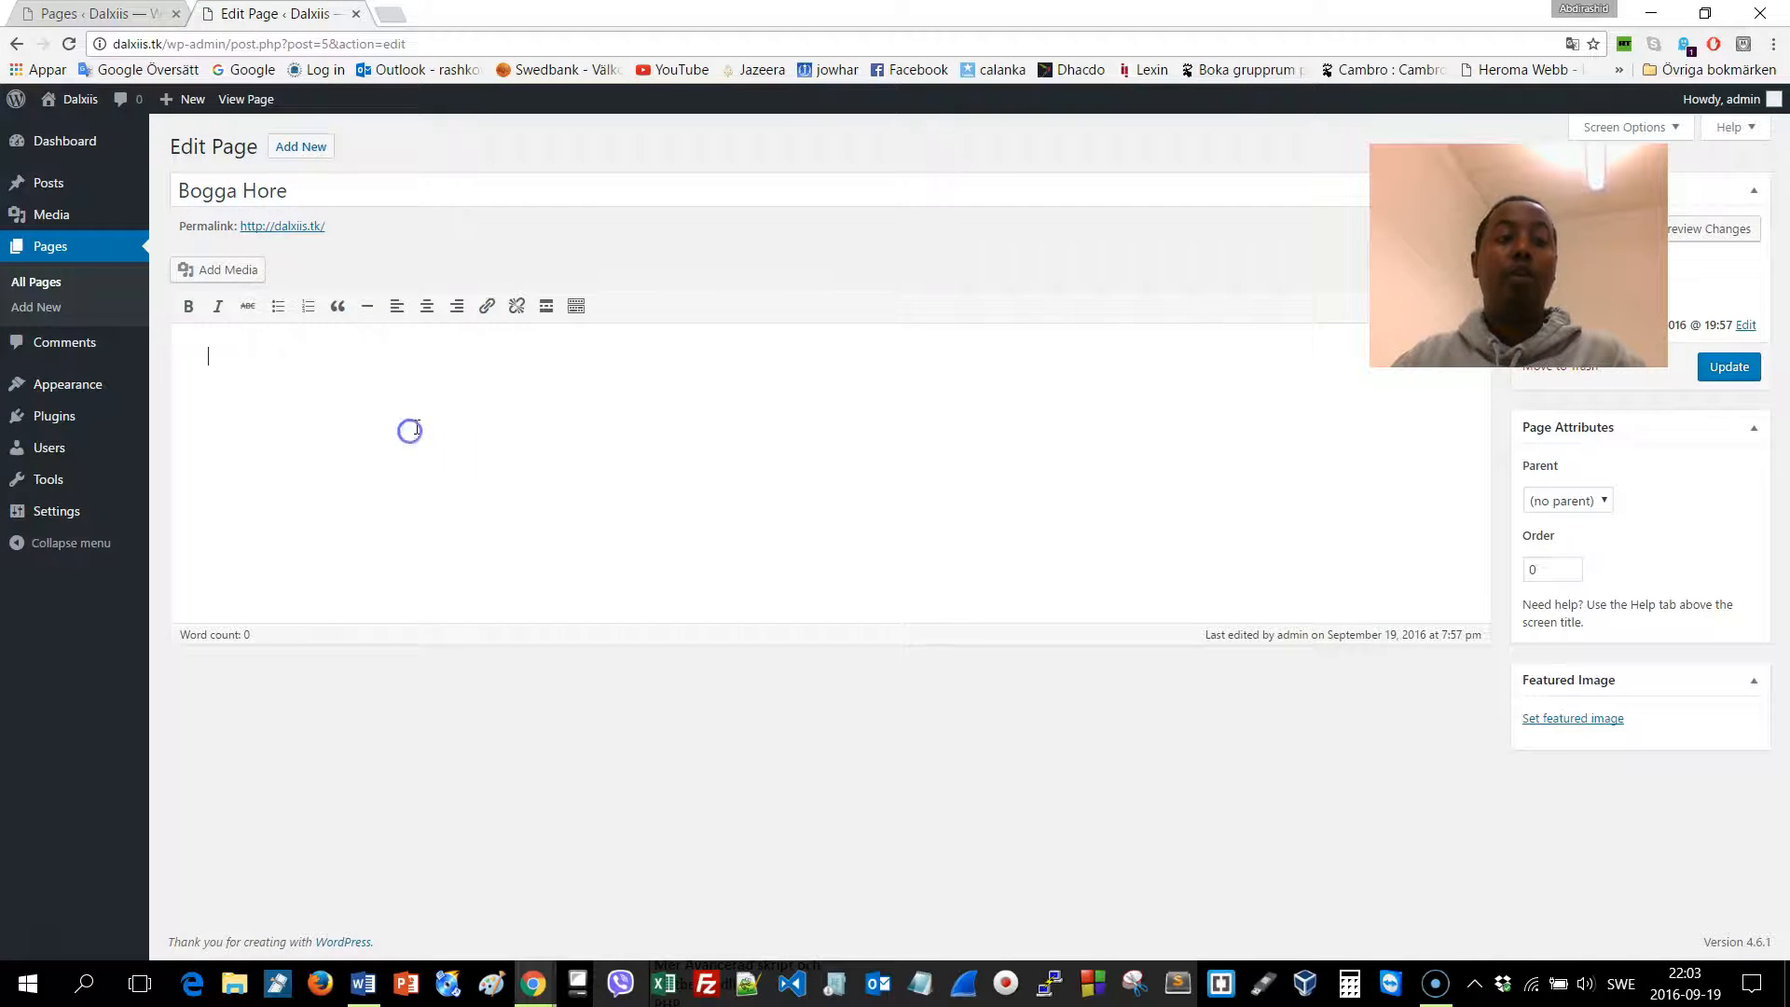
Upload the rashka 2 photo and insert it into Bogga Hore at full size
click(224, 269)
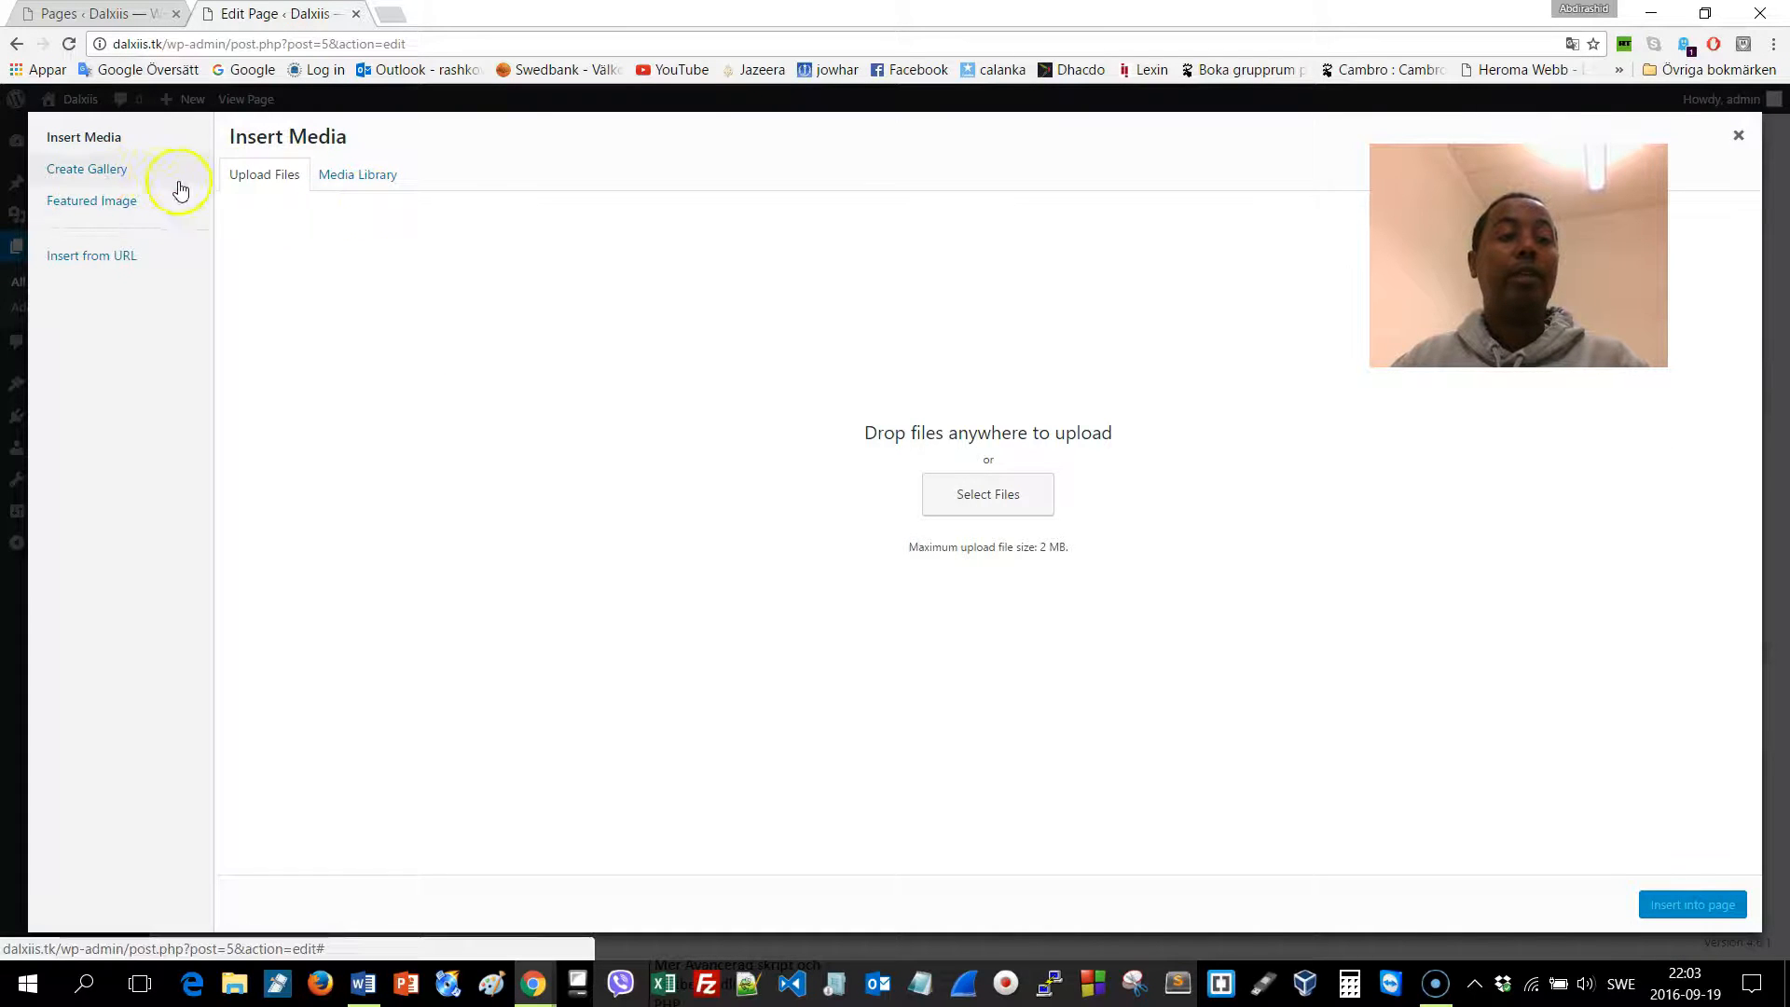
click(986, 506)
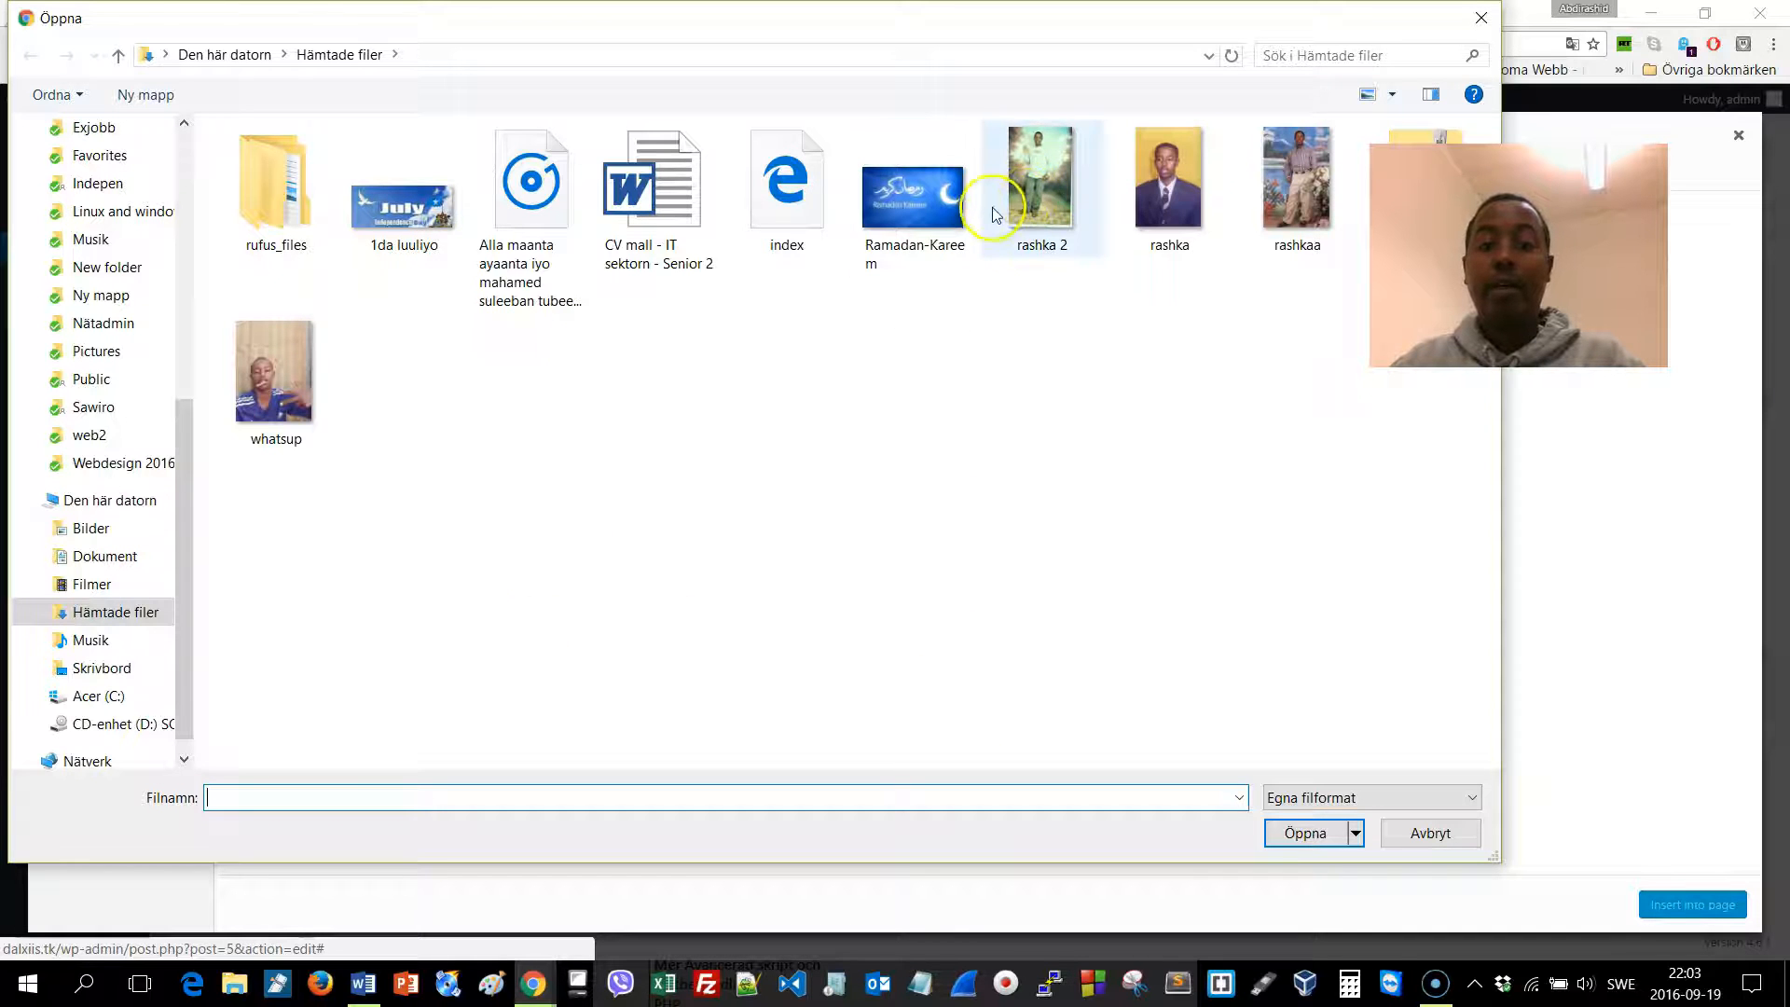
double_click(1037, 200)
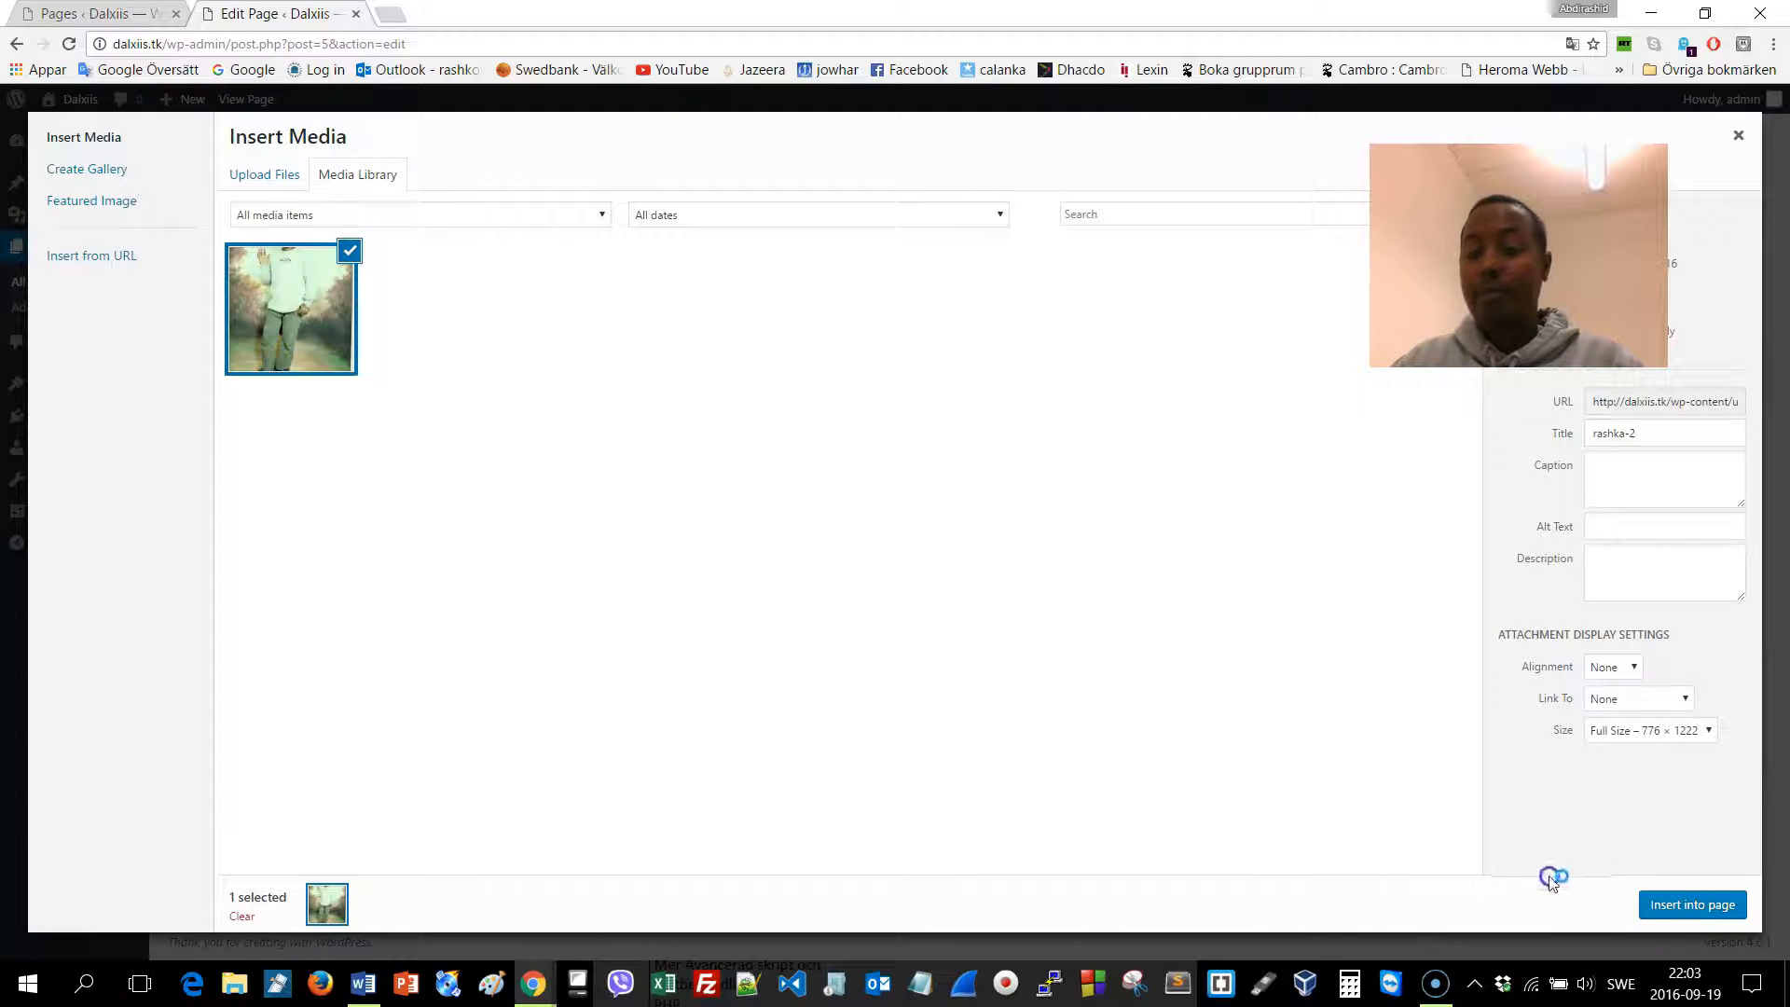
click(1721, 909)
scroll(763, 592, down, 3)
Resize the rashka-2 photo down to about 156 × 245 and align it left
scroll(763, 592, up, 3)
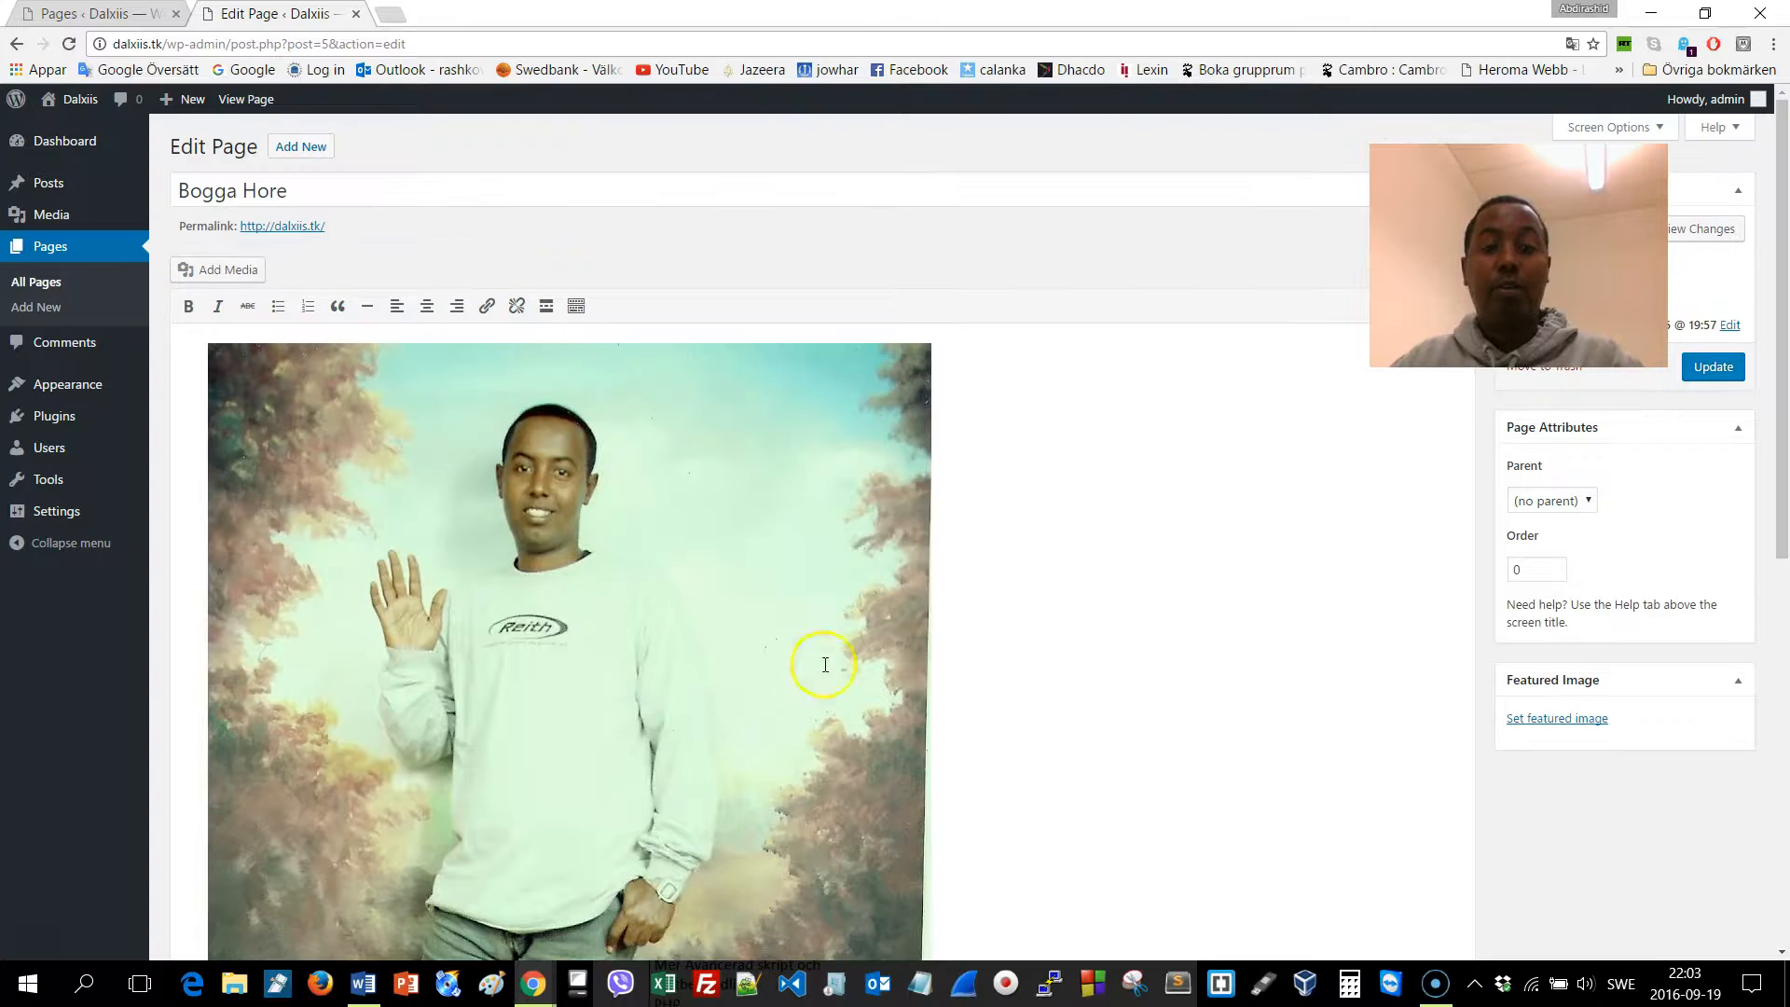
scroll(640, 572, down, 8)
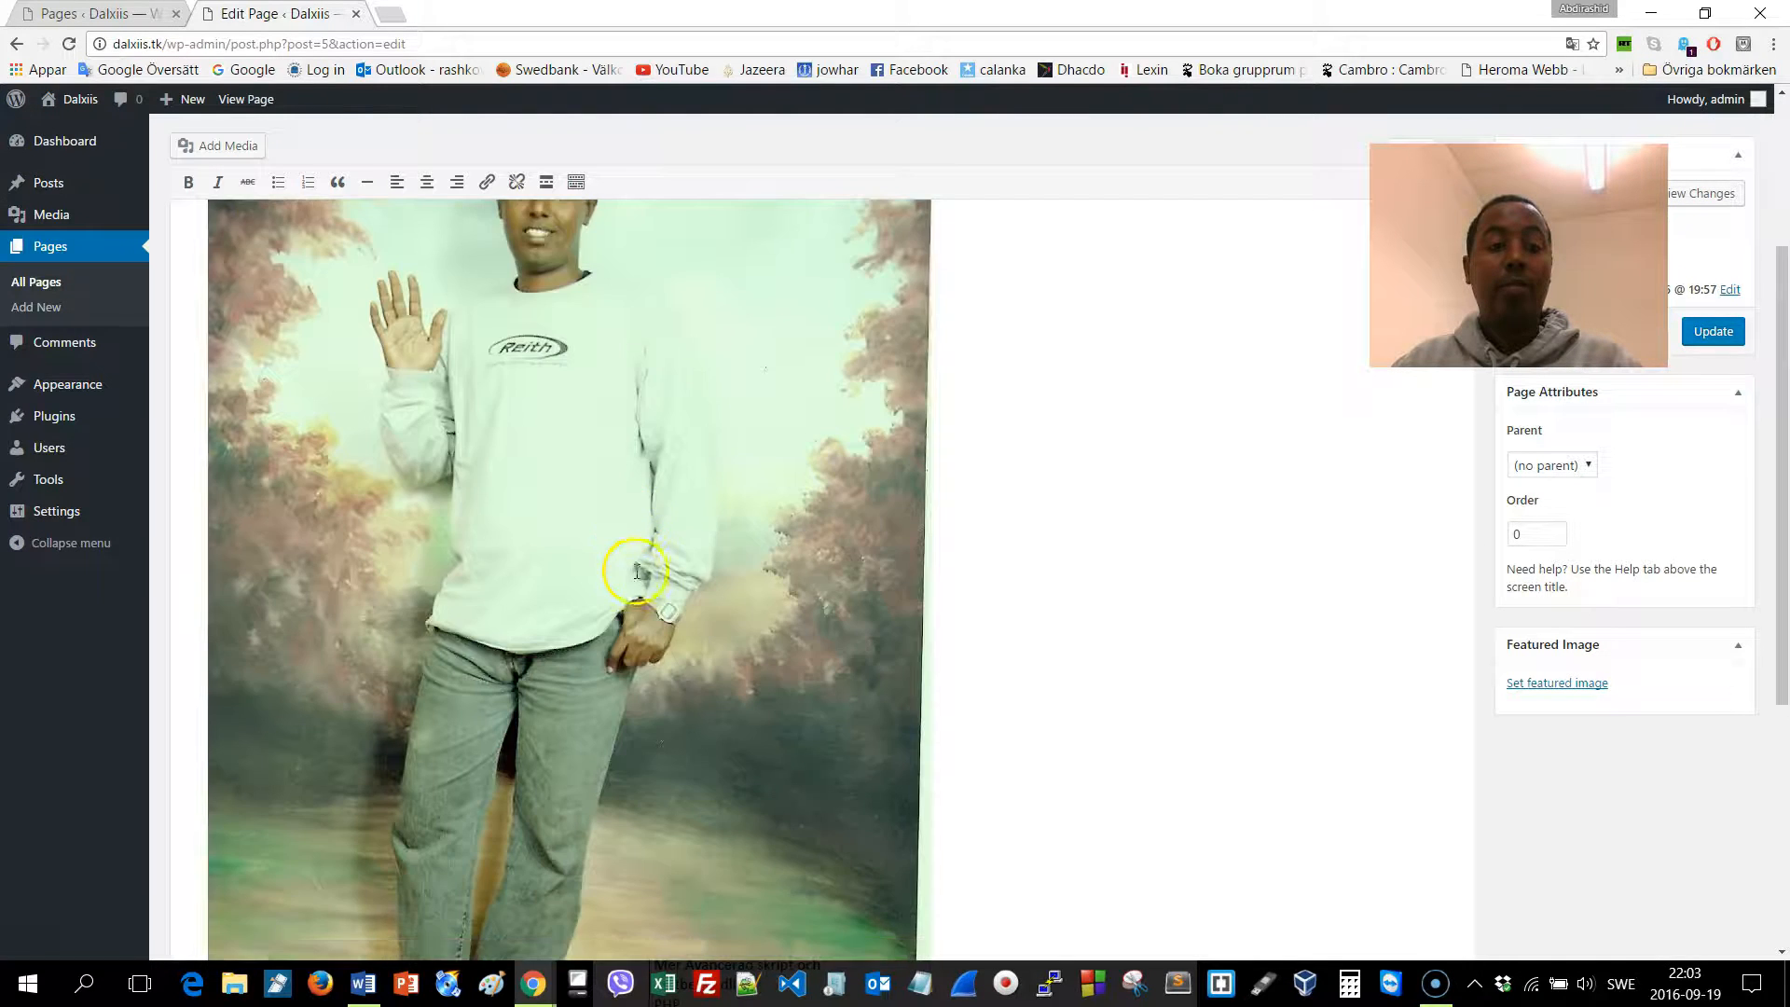
click(707, 579)
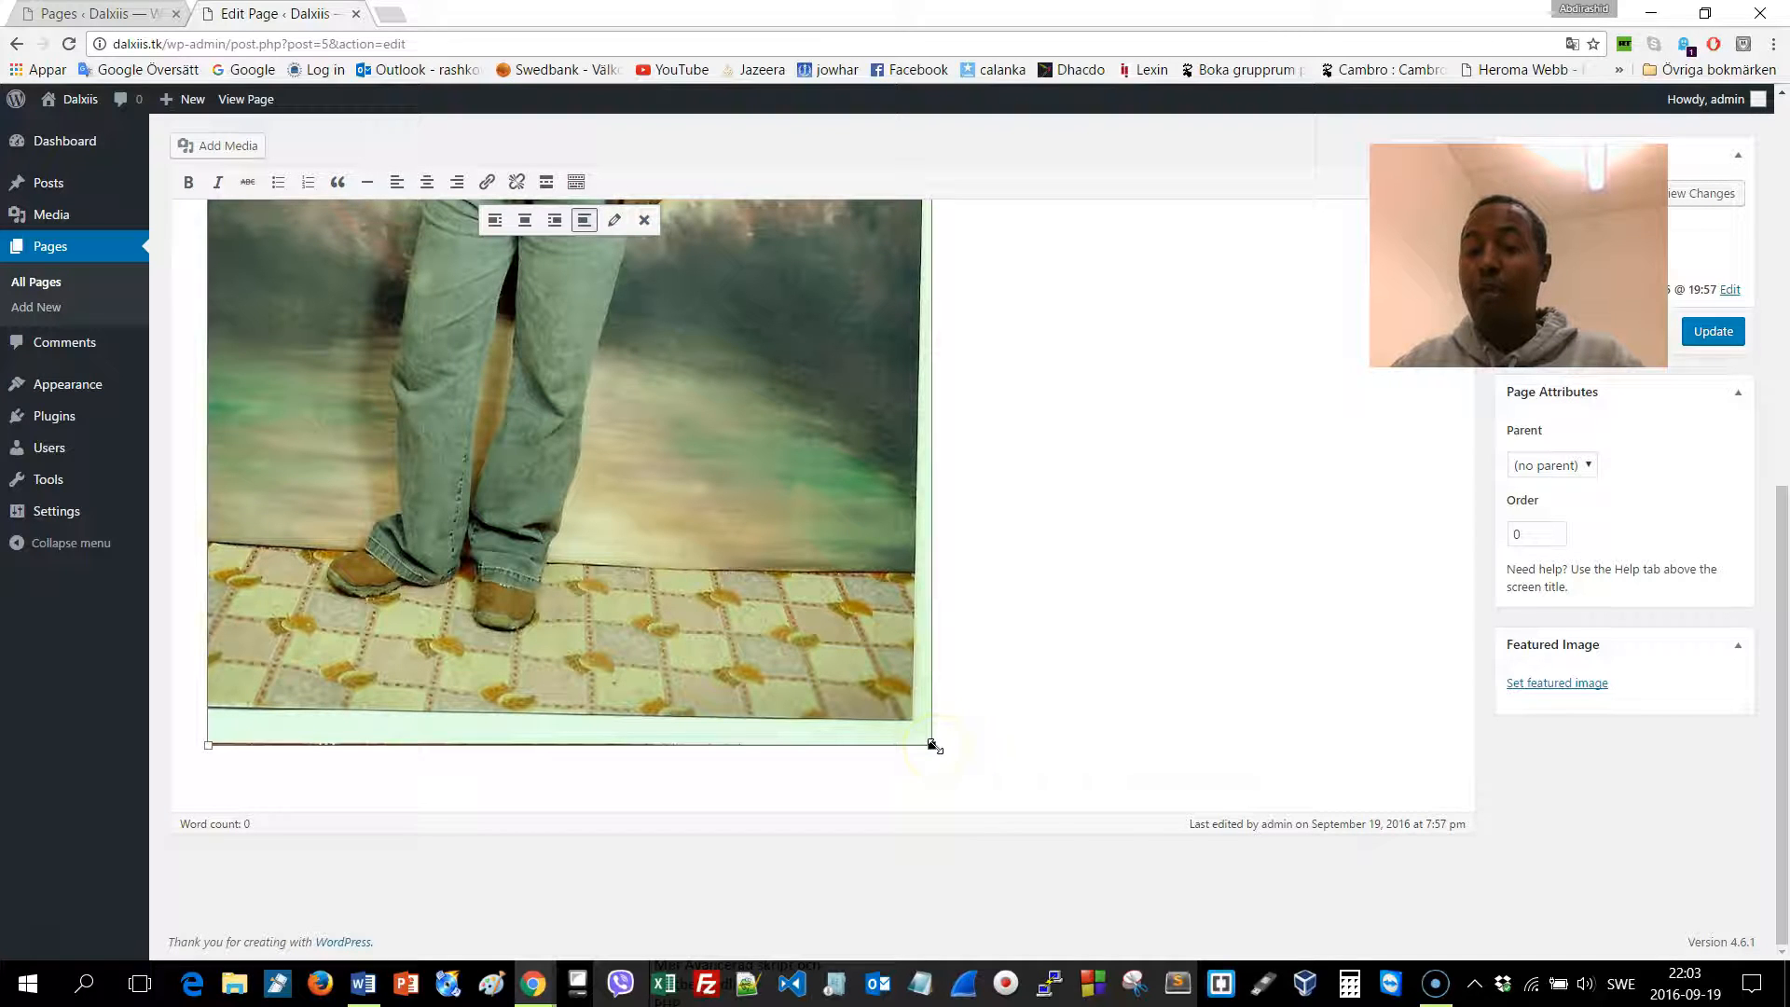
drag(932, 744, 716, 296)
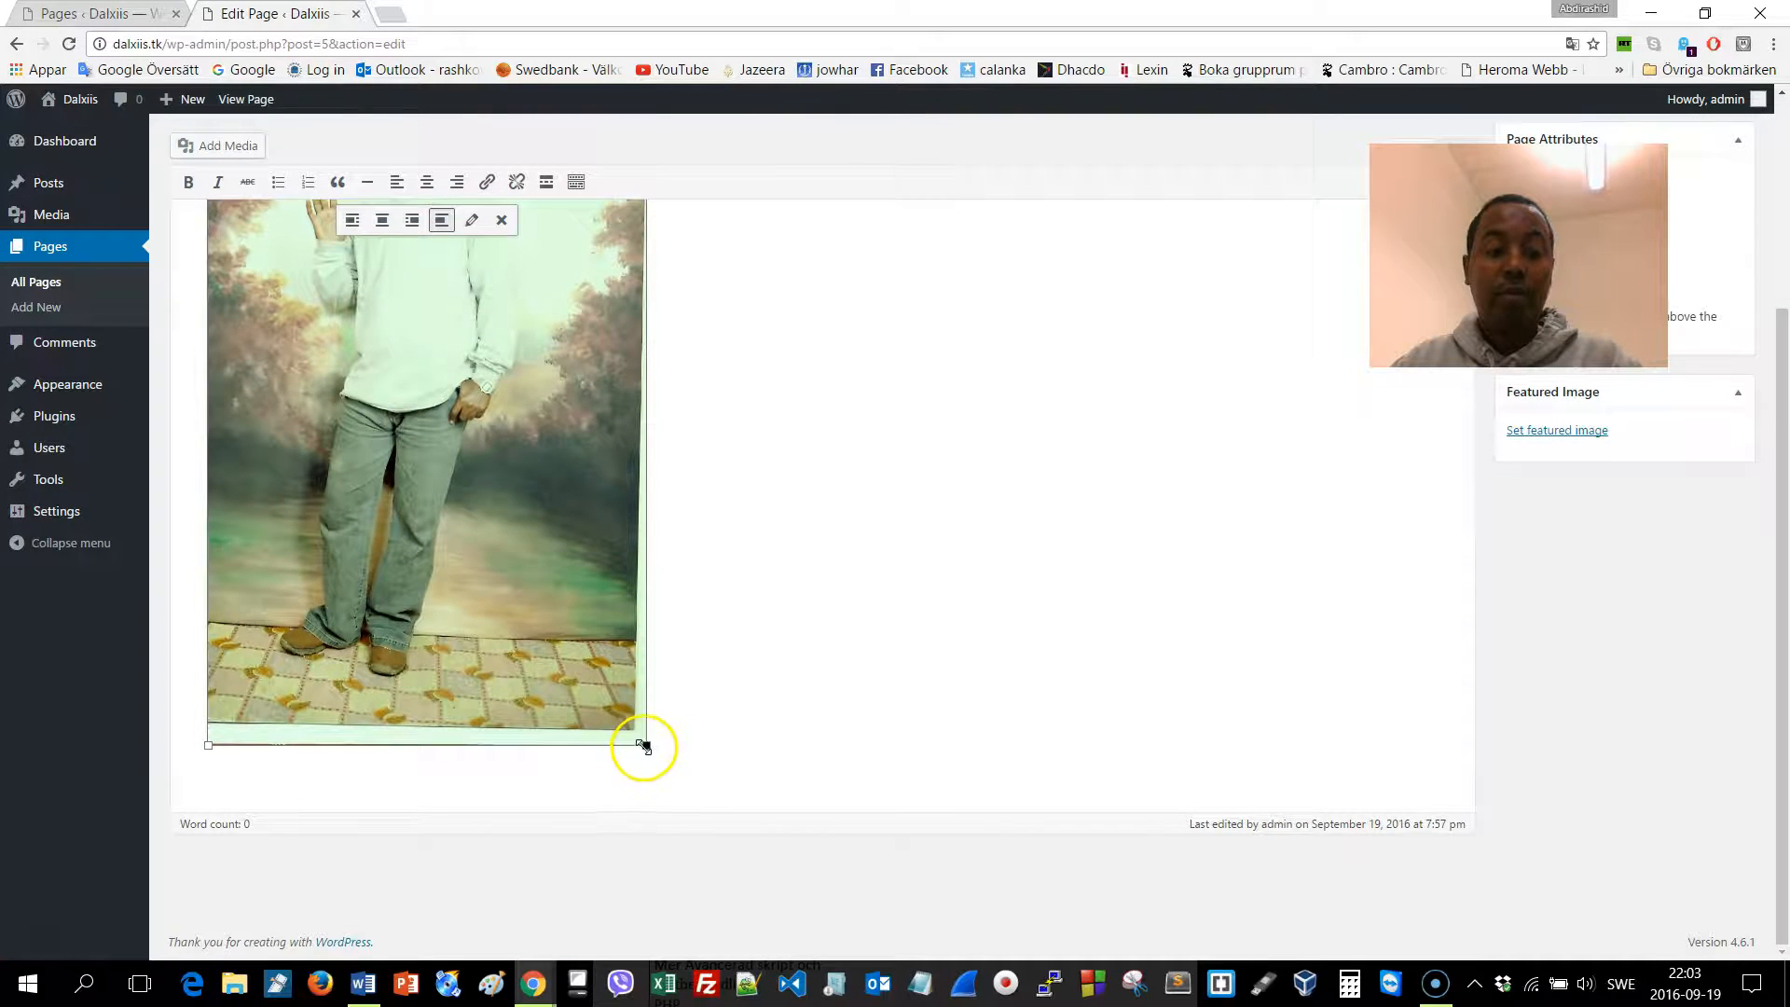
drag(643, 746, 494, 354)
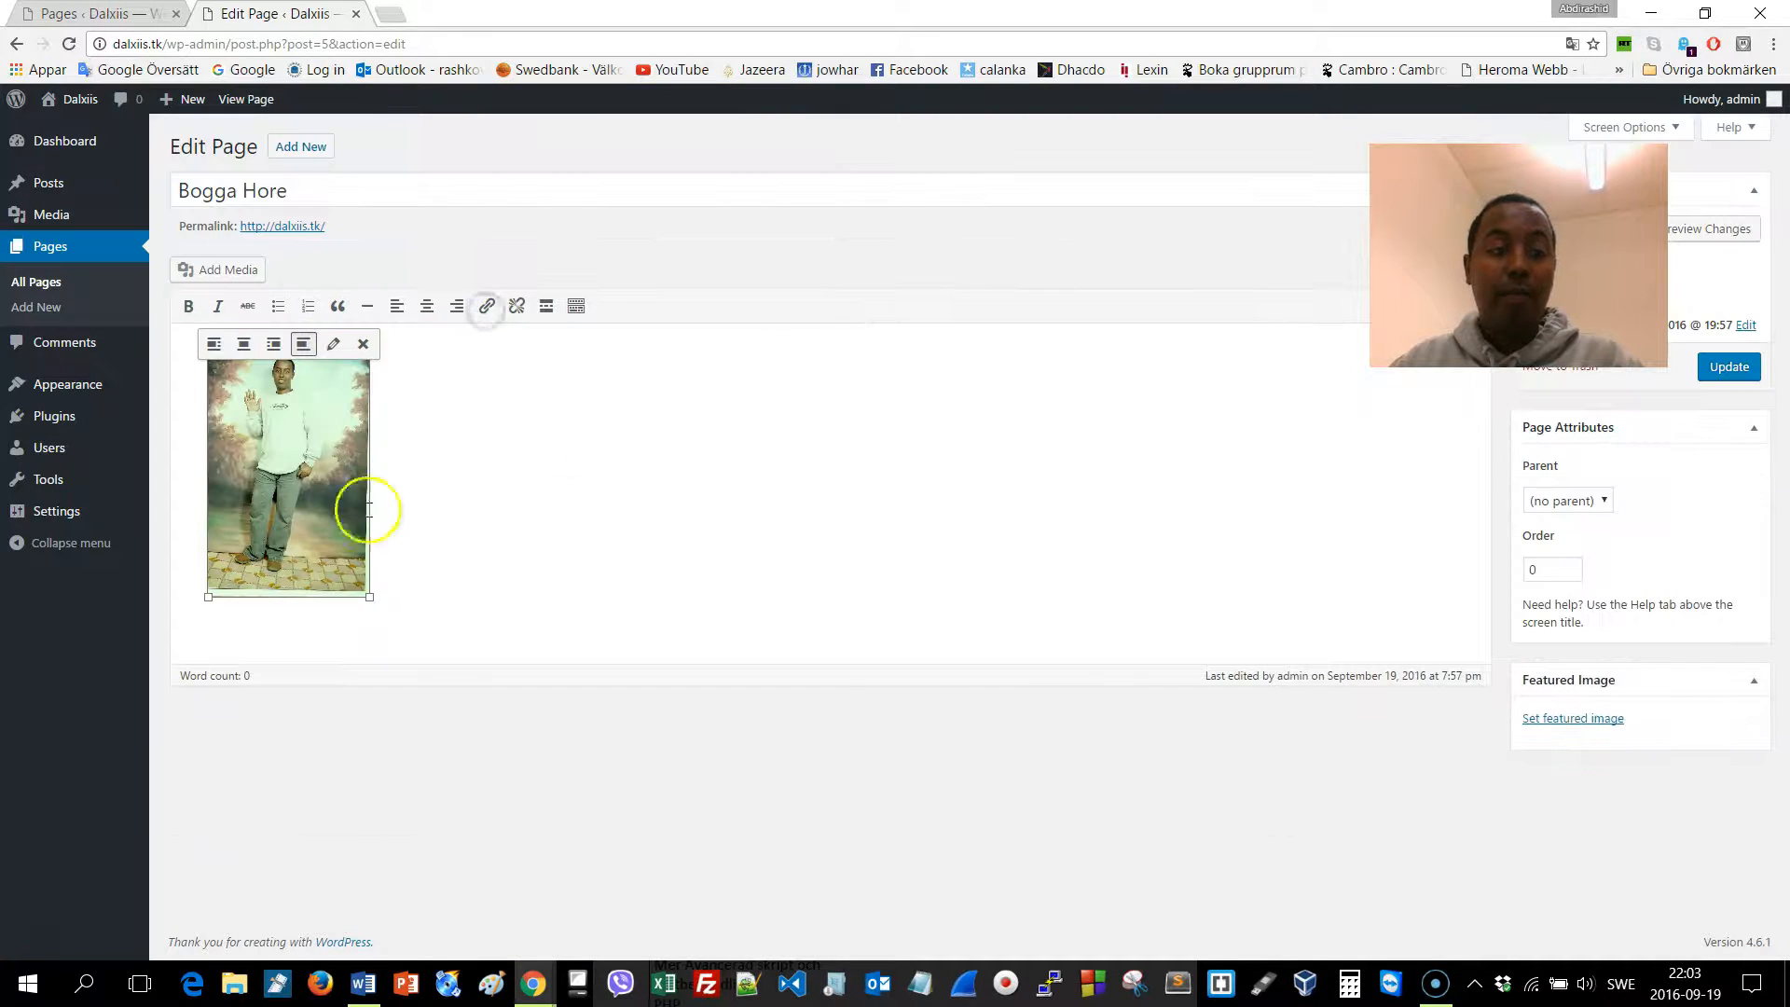
drag(369, 597, 366, 575)
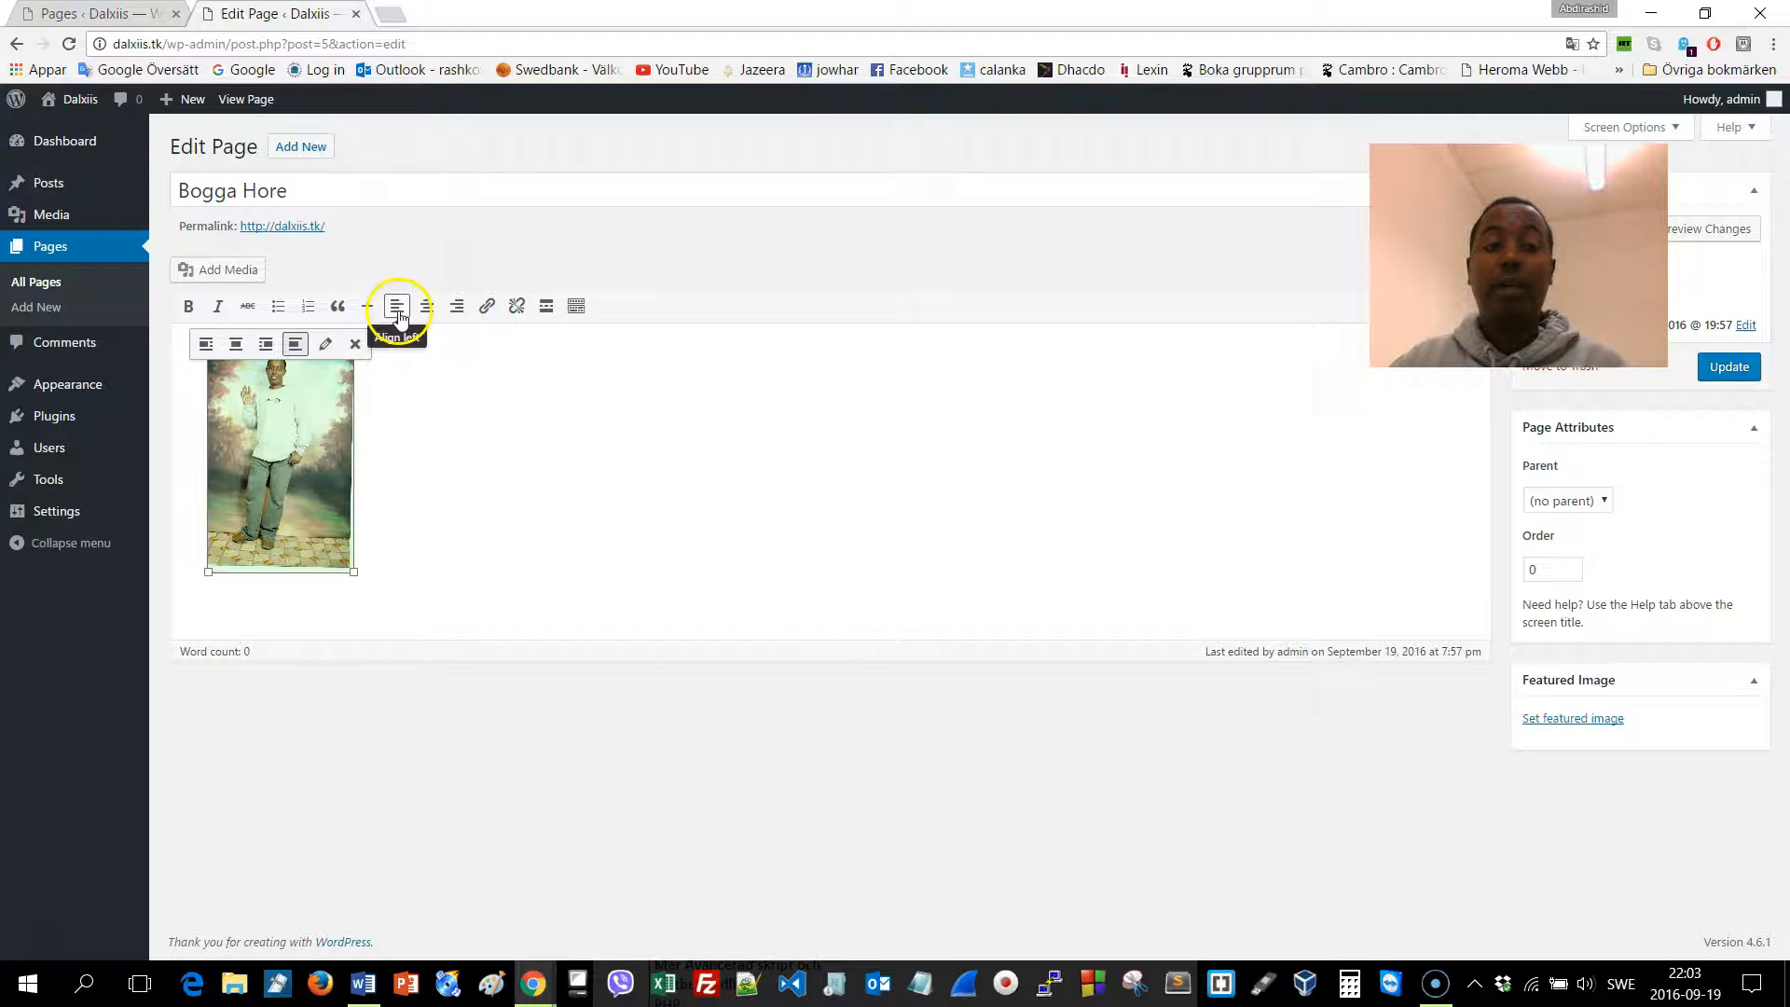
click(399, 317)
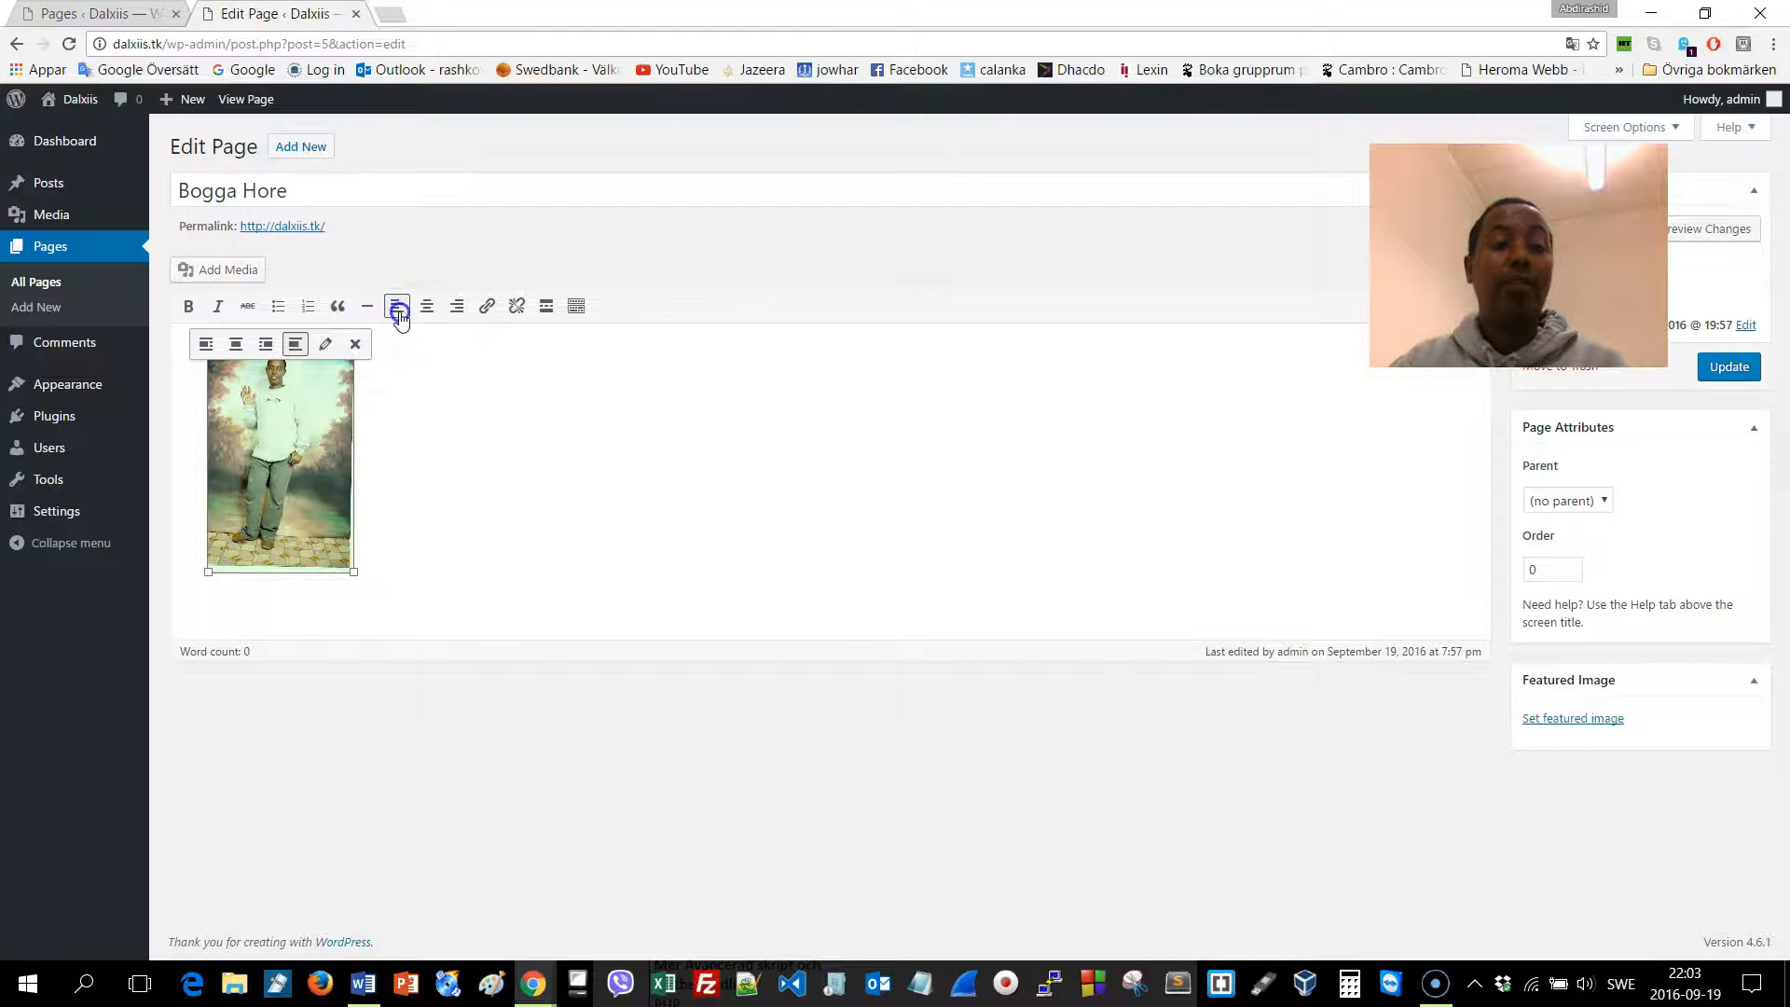
click(487, 364)
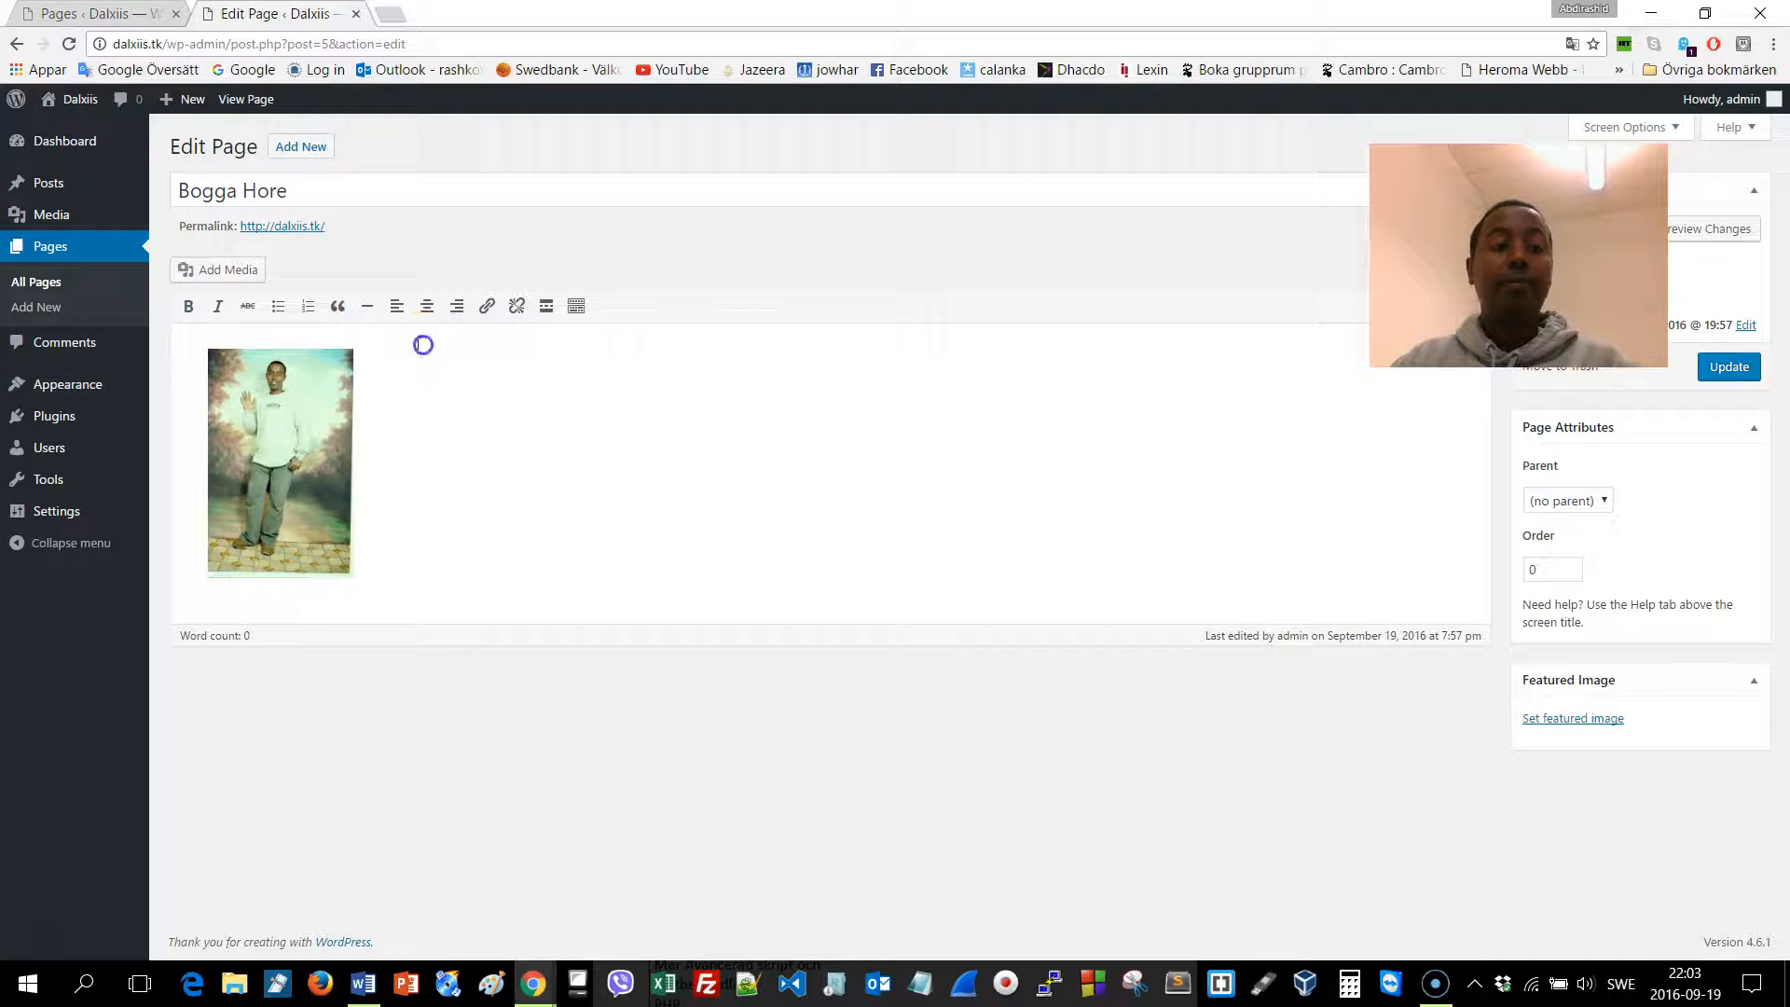
click(305, 373)
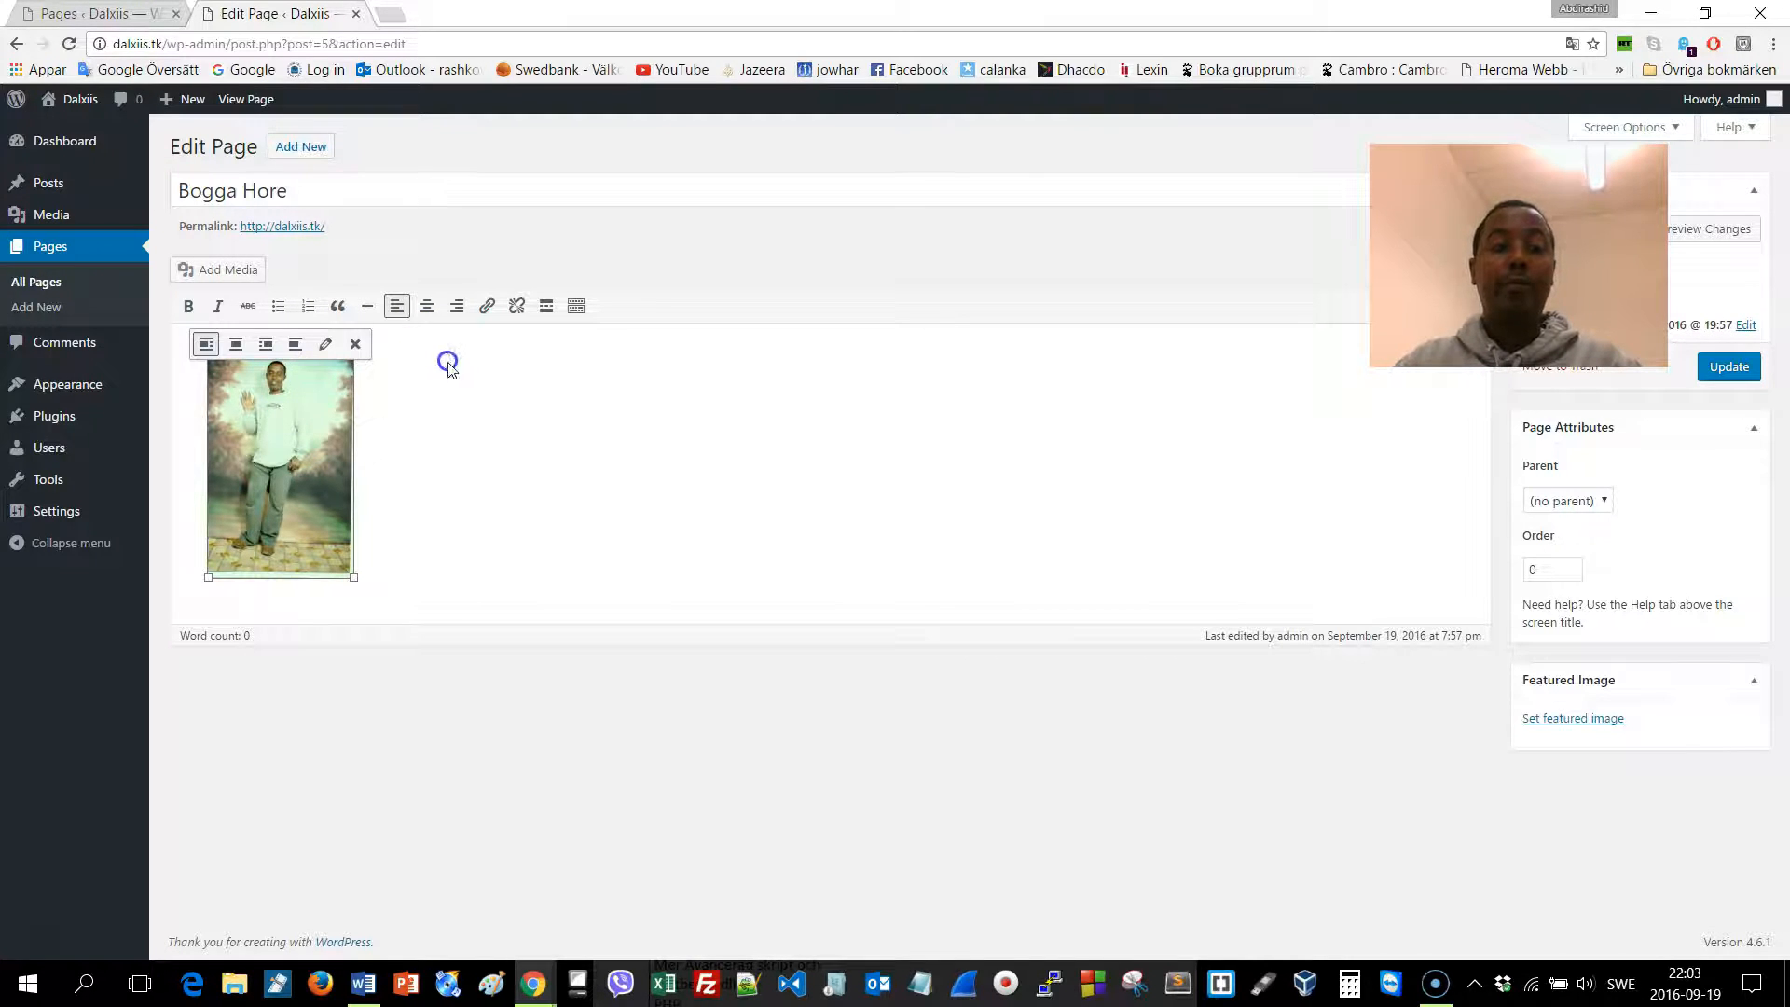
In a new tab, open bbcsomali.com's Minnesota attack article and select its body text
click(398, 14)
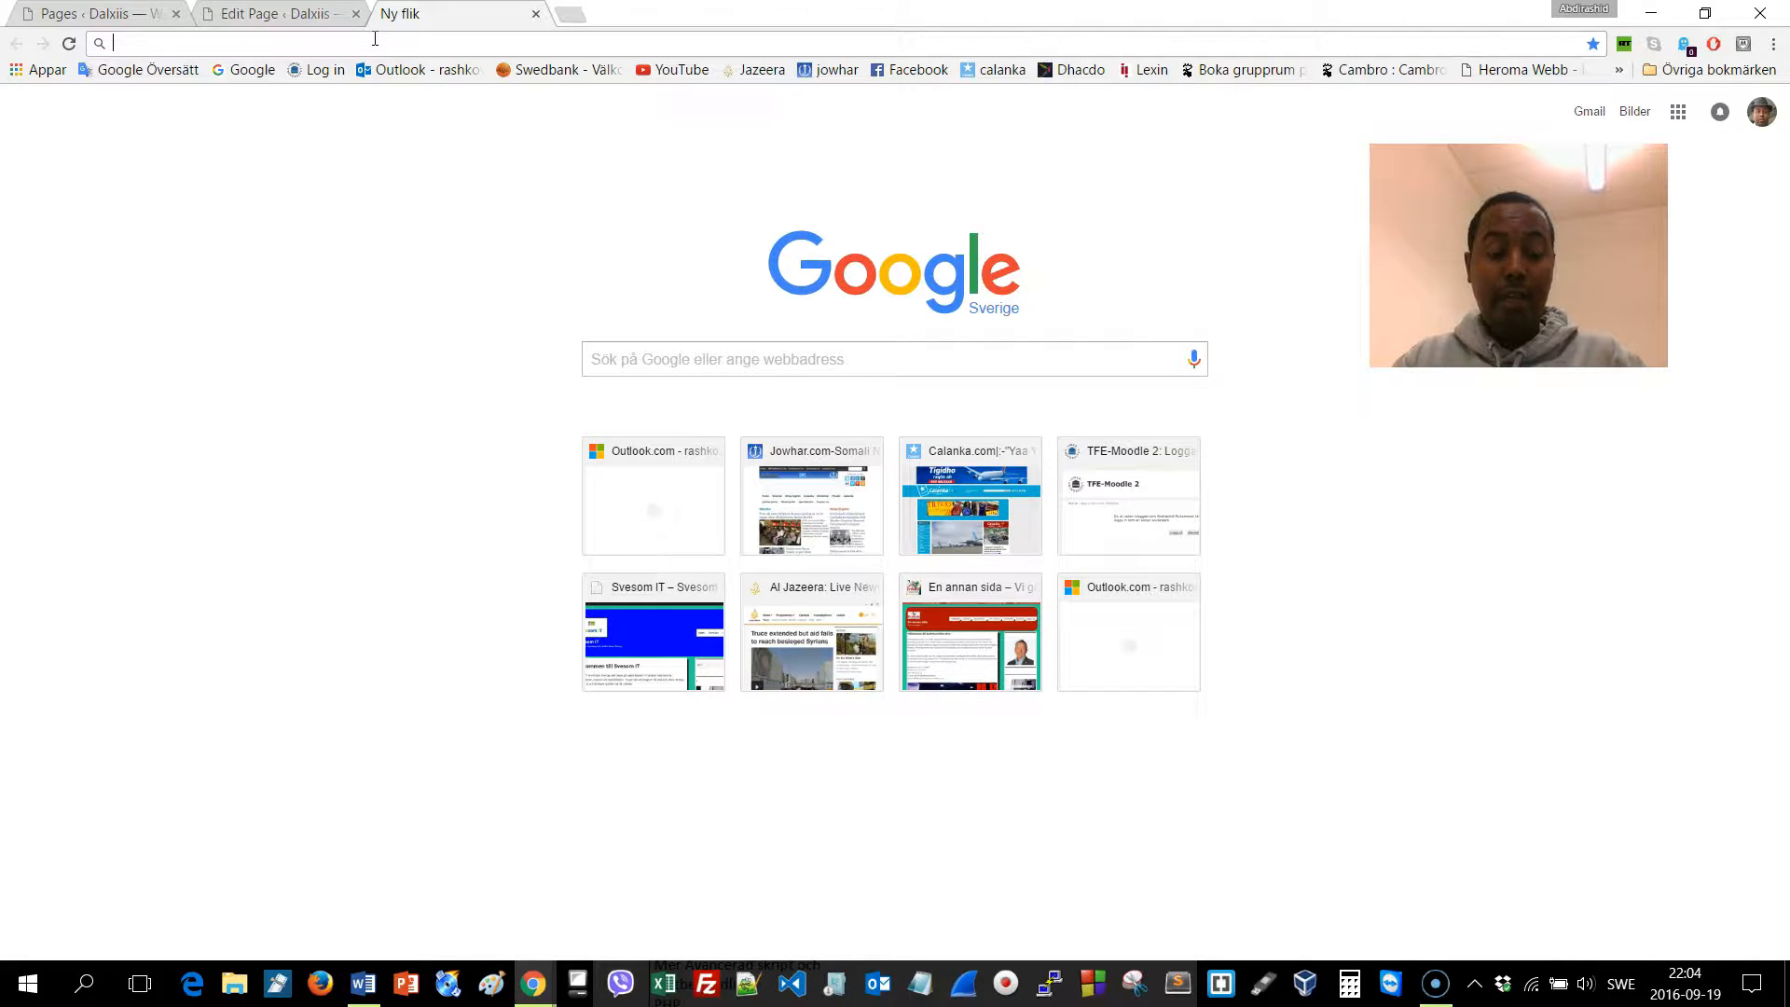
text(bbc)
key(BackSpace)
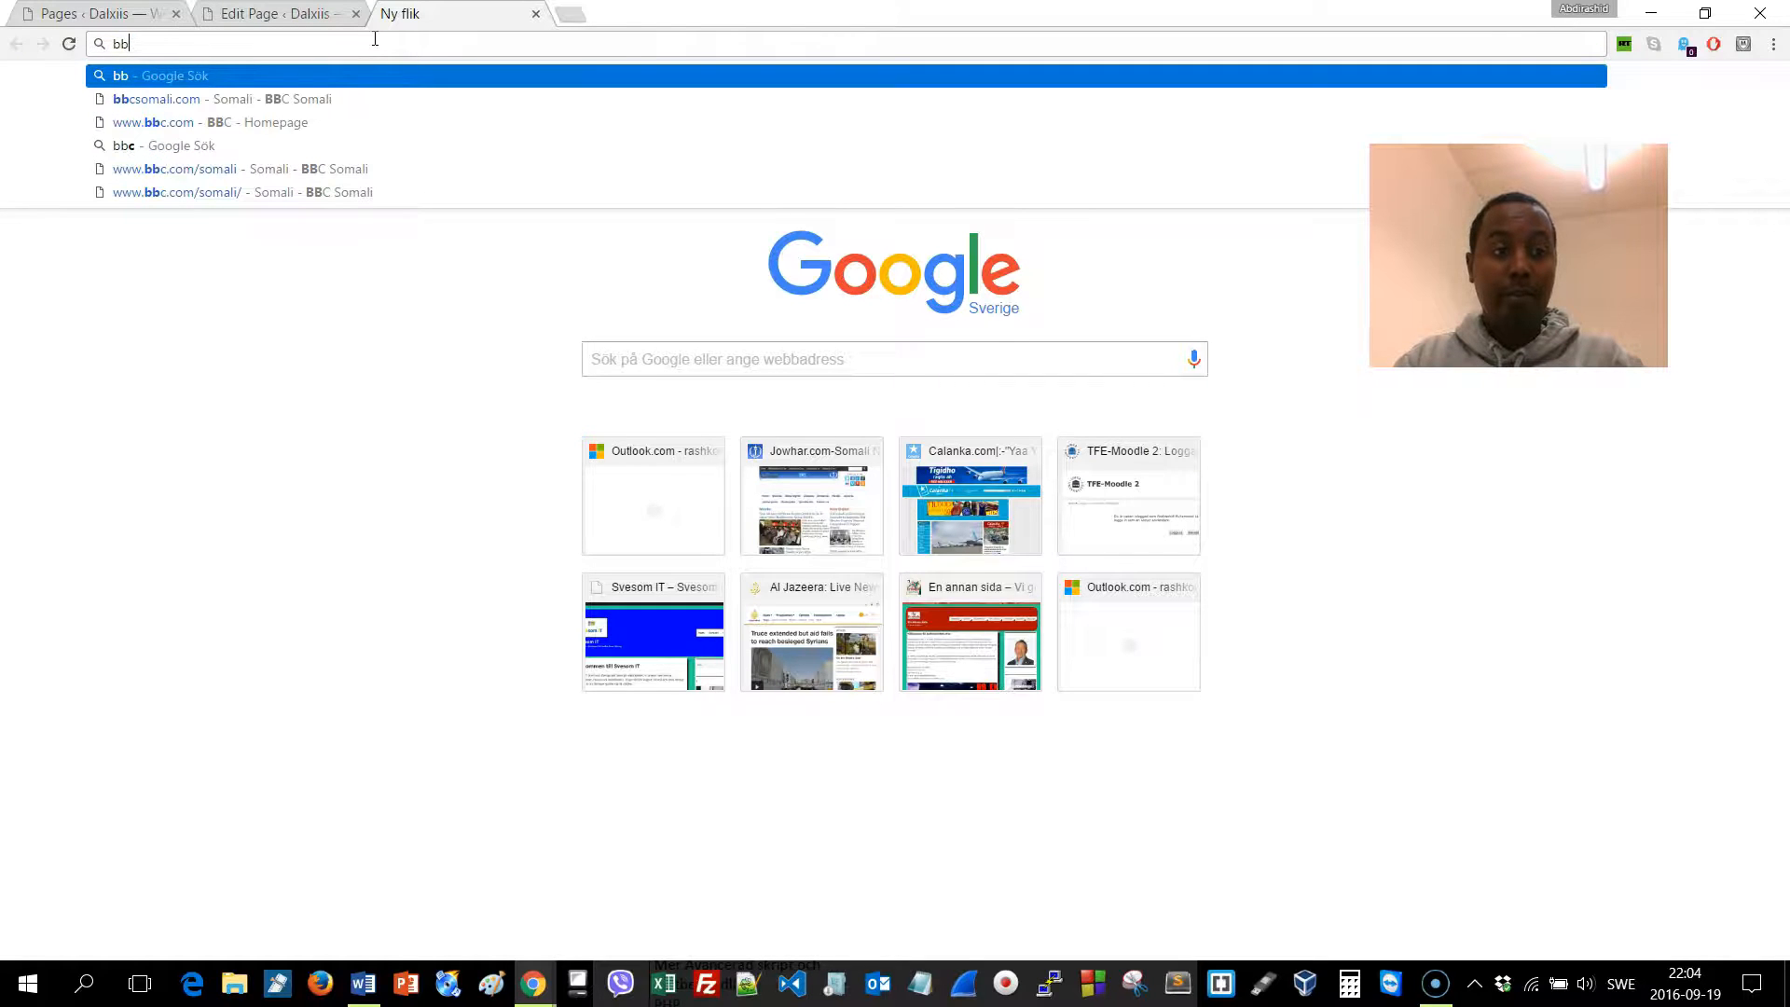
key(Down)
key(Return)
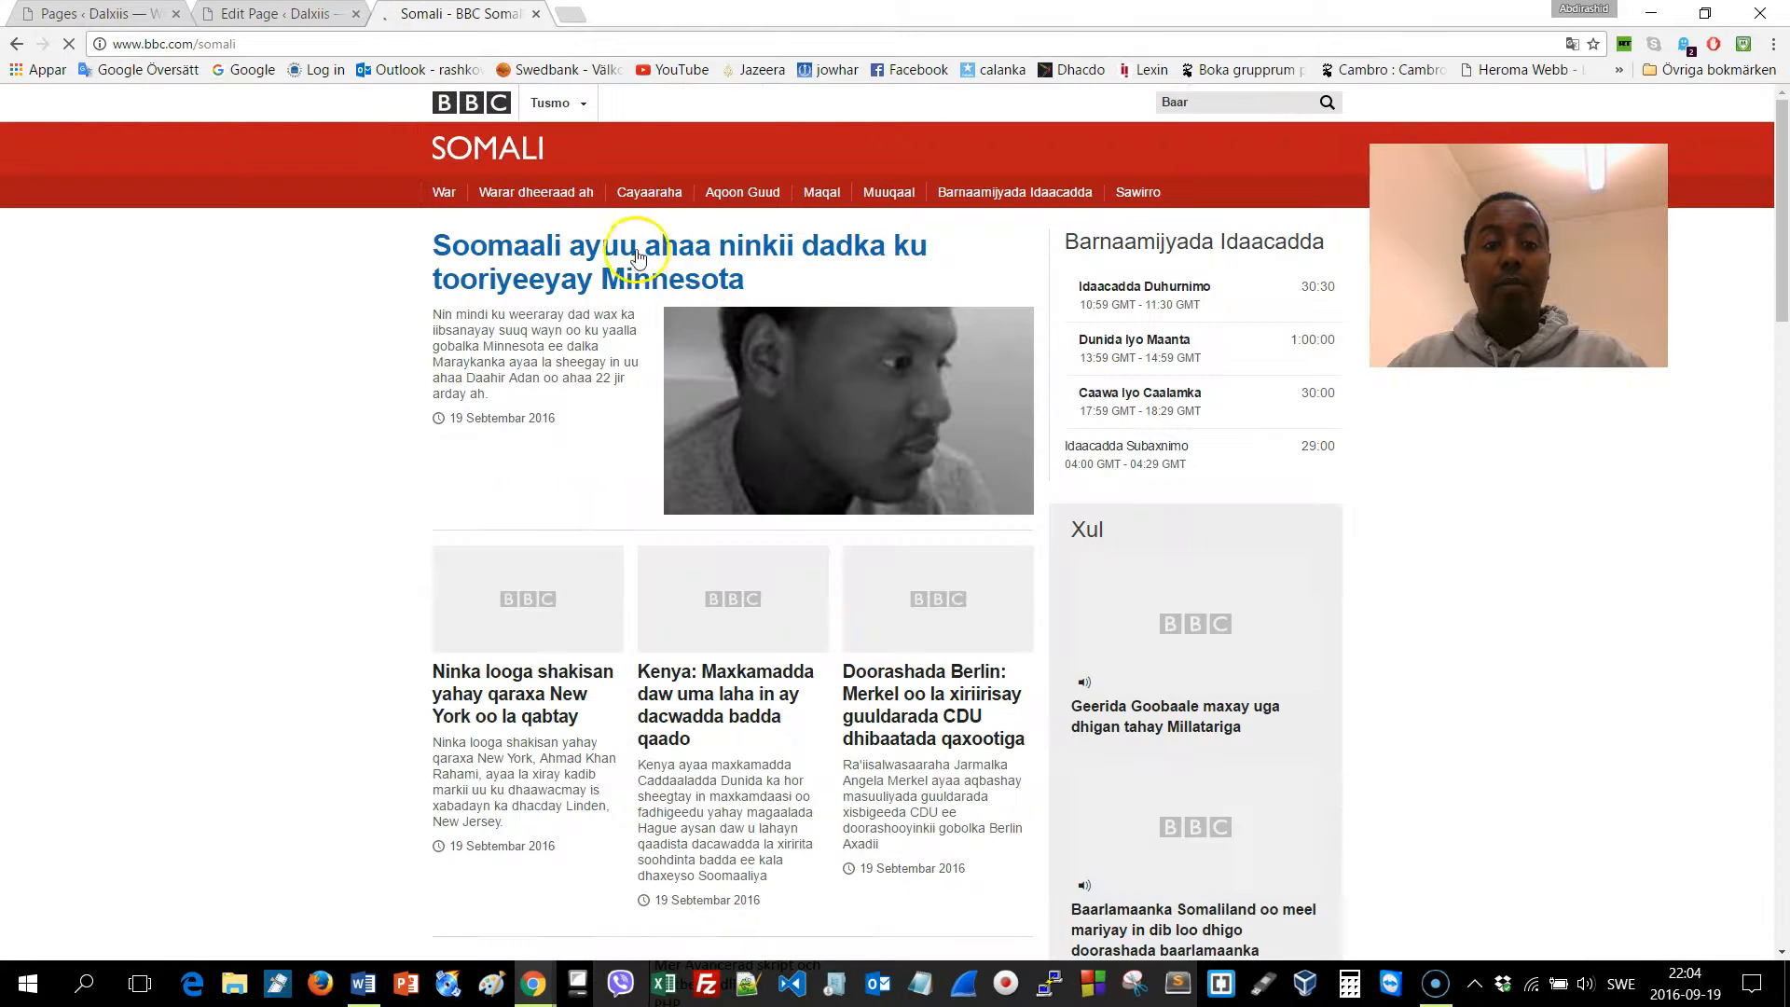
click(638, 257)
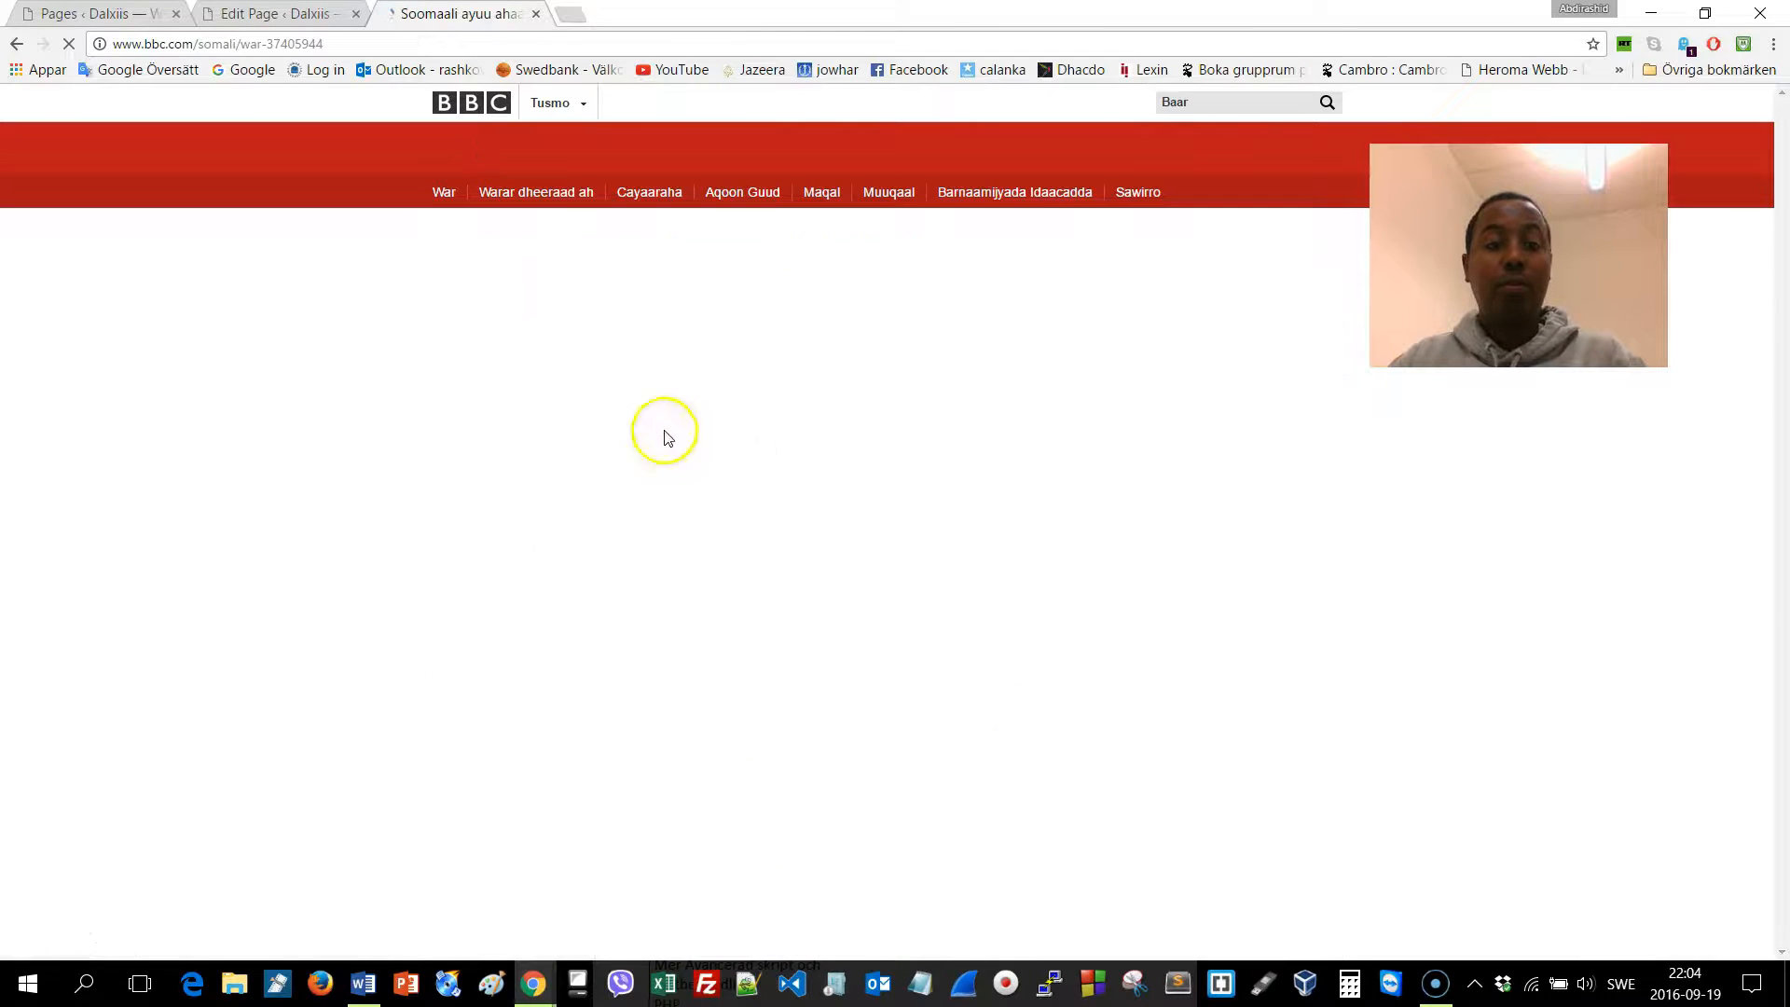
scroll(680, 512, down, 5)
drag(428, 348, 788, 747)
key(ctrl+c)
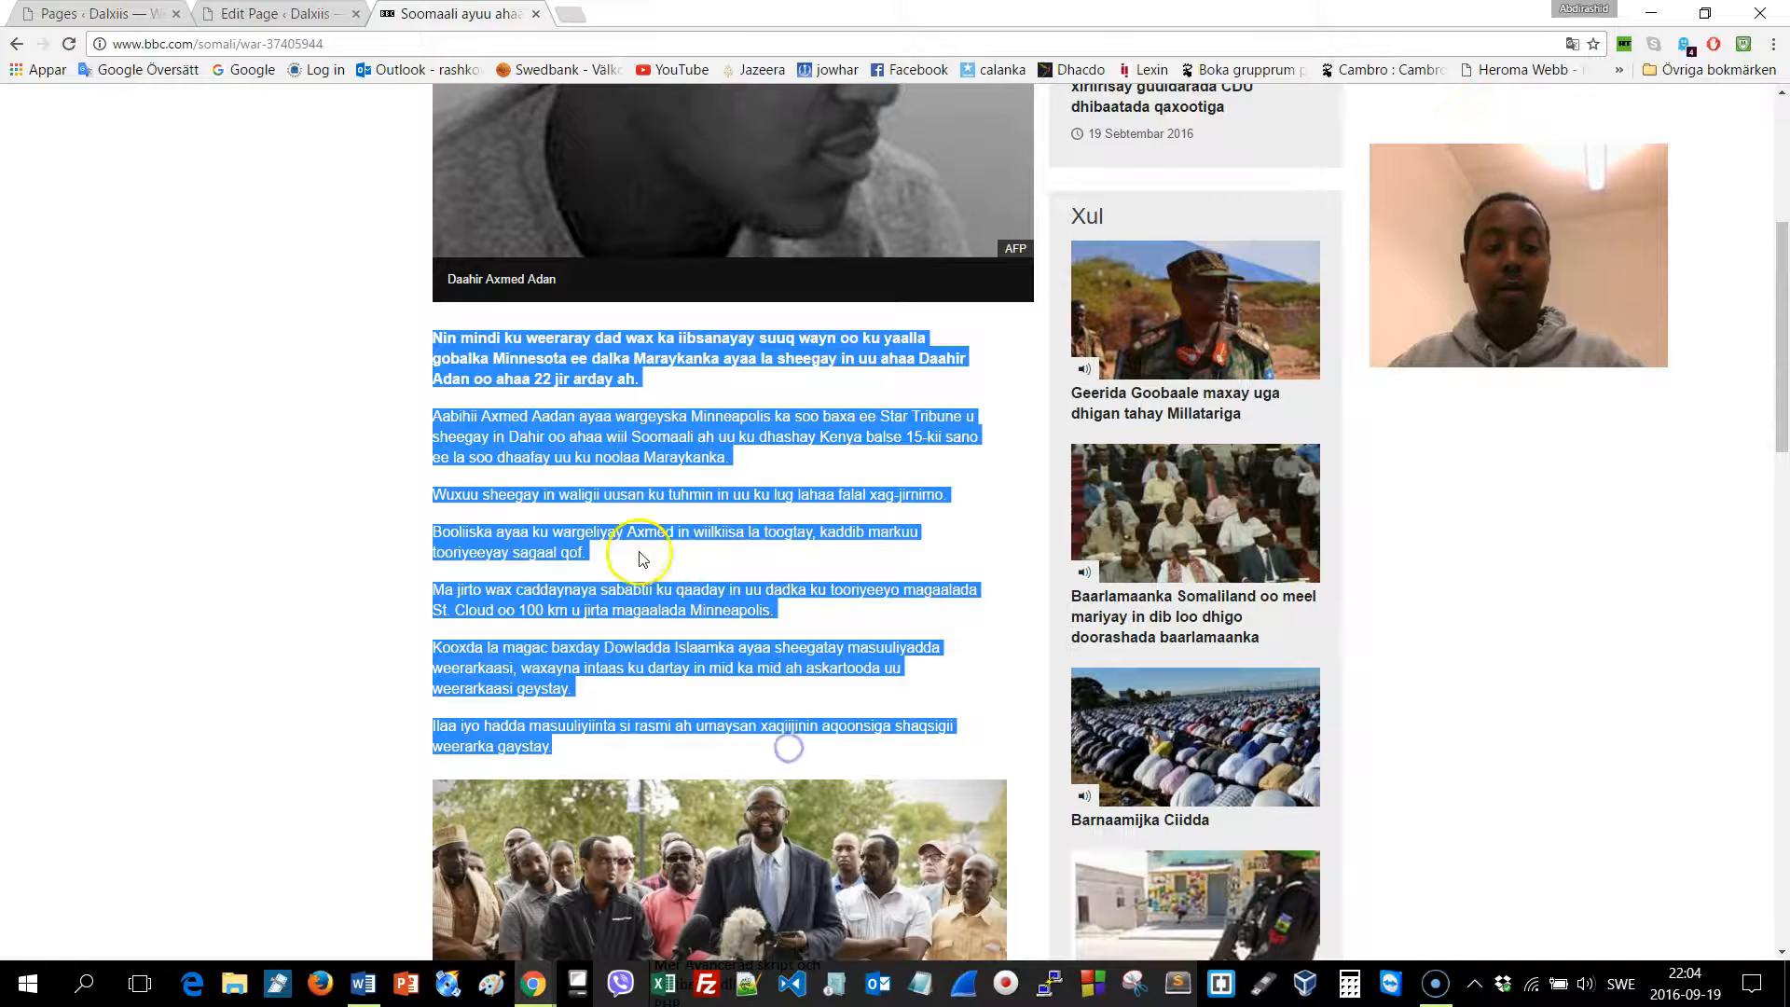
Paste the copied Minnesota article text into the Bogga Hore page body
click(110, 11)
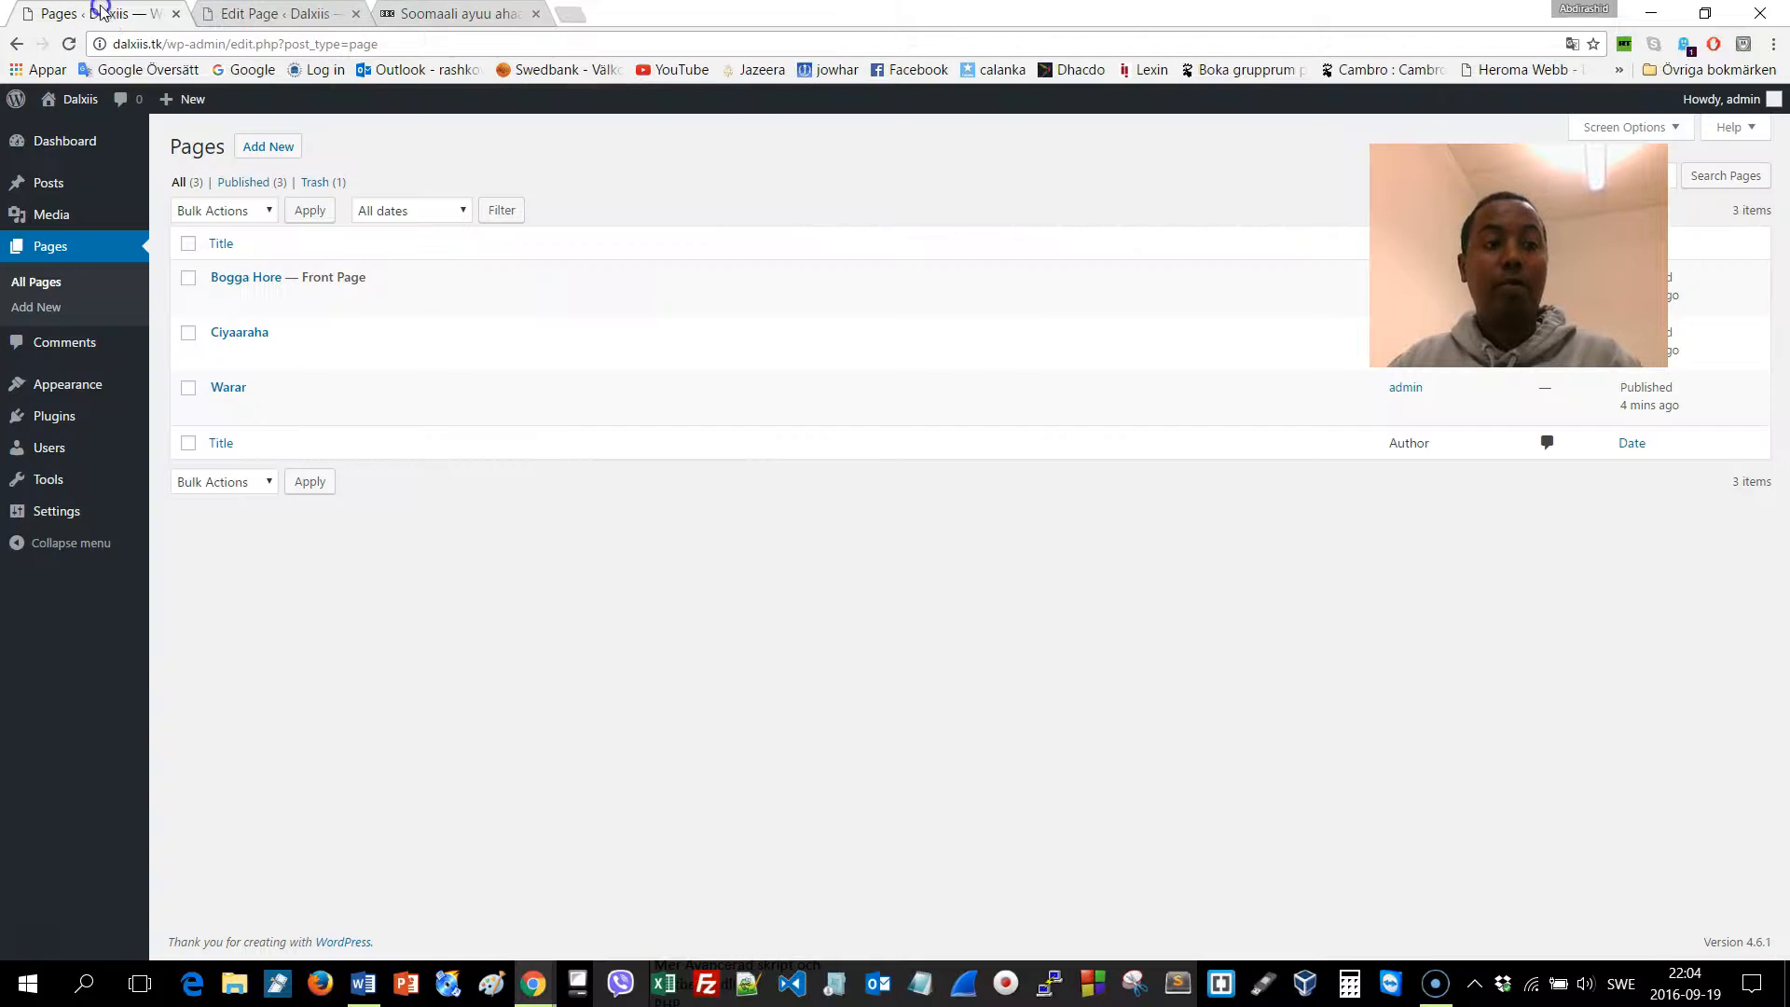
click(285, 13)
click(445, 394)
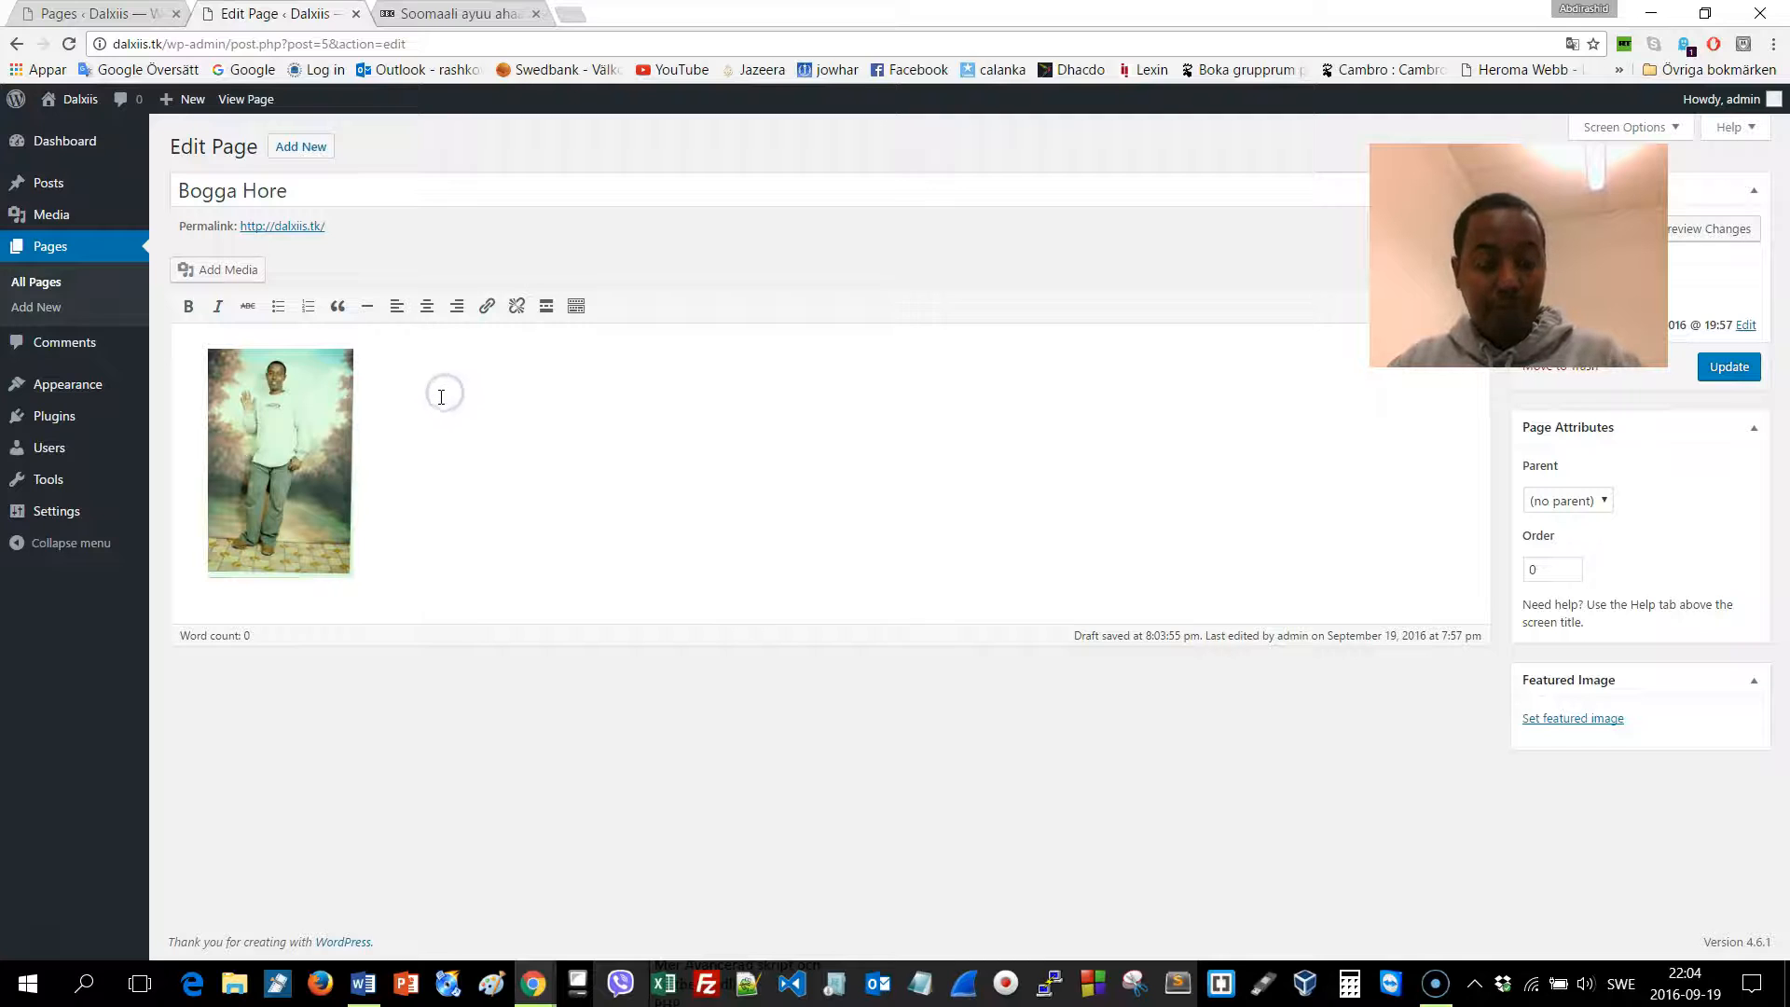
key(ctrl+v)
scroll(416, 619, down, 3)
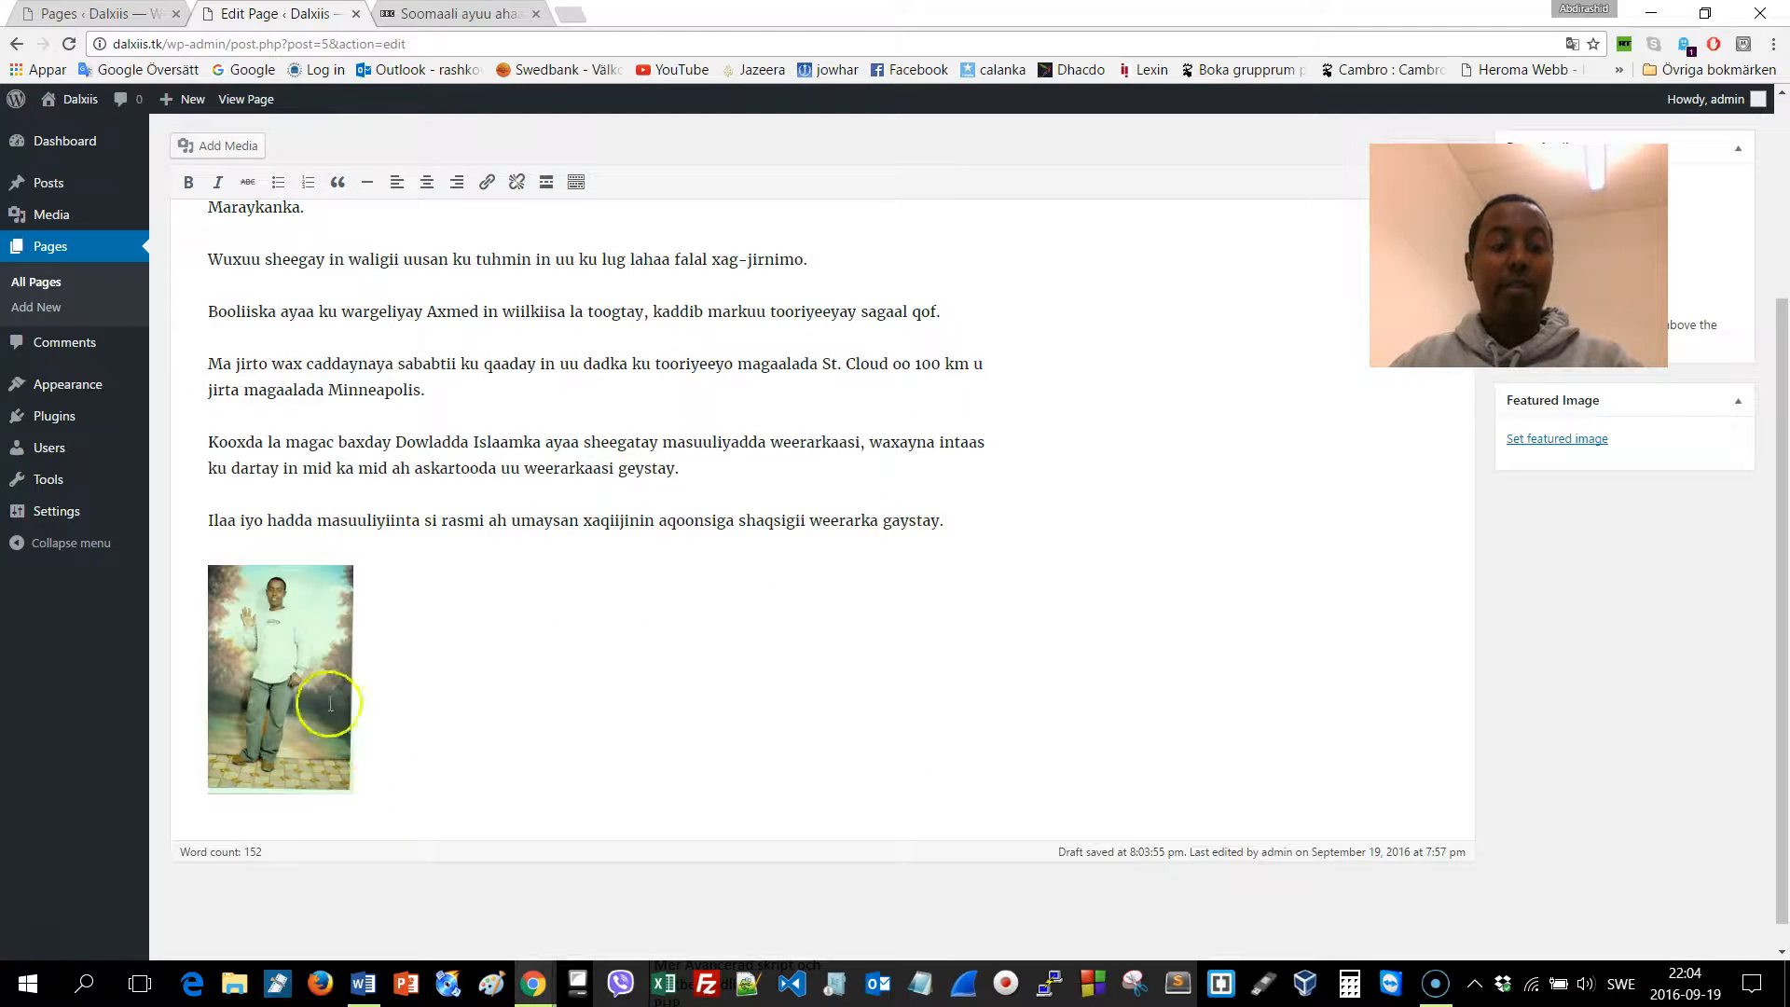
Move the photo beside the article's first paragraph and update the page
click(294, 659)
drag(249, 573, 440, 468)
scroll(440, 468, up, 2)
drag(275, 629, 280, 460)
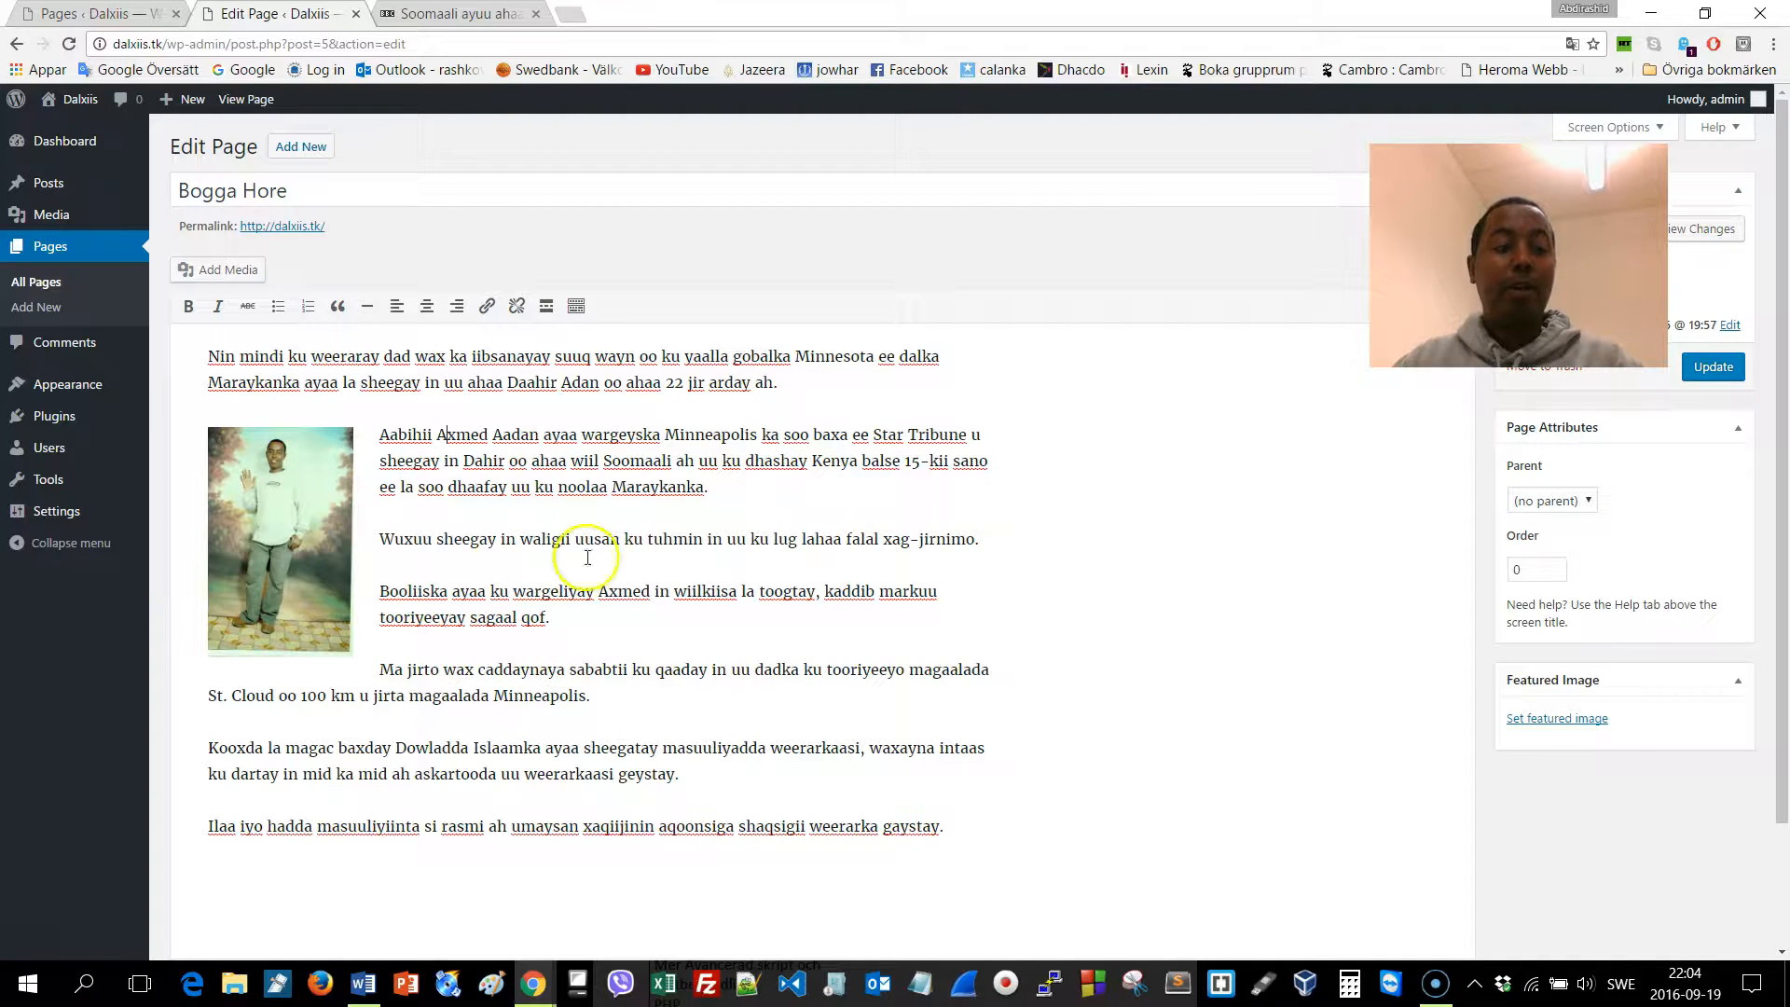
drag(314, 494, 247, 359)
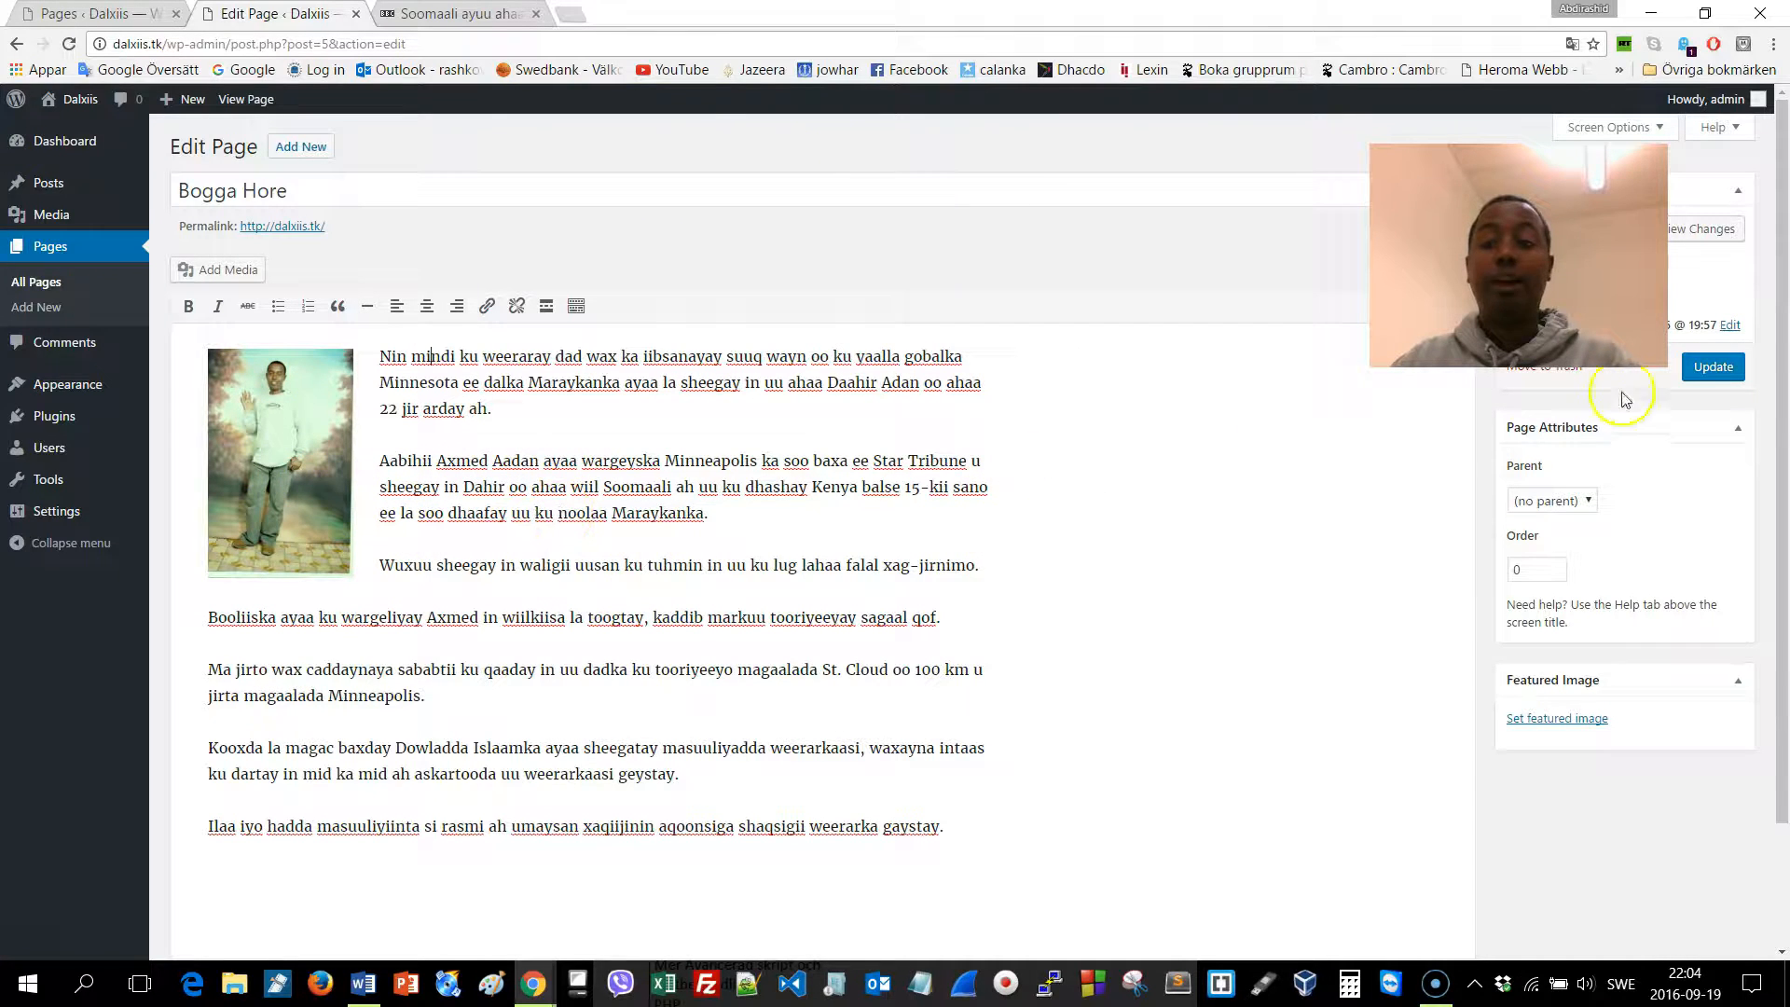
click(1714, 366)
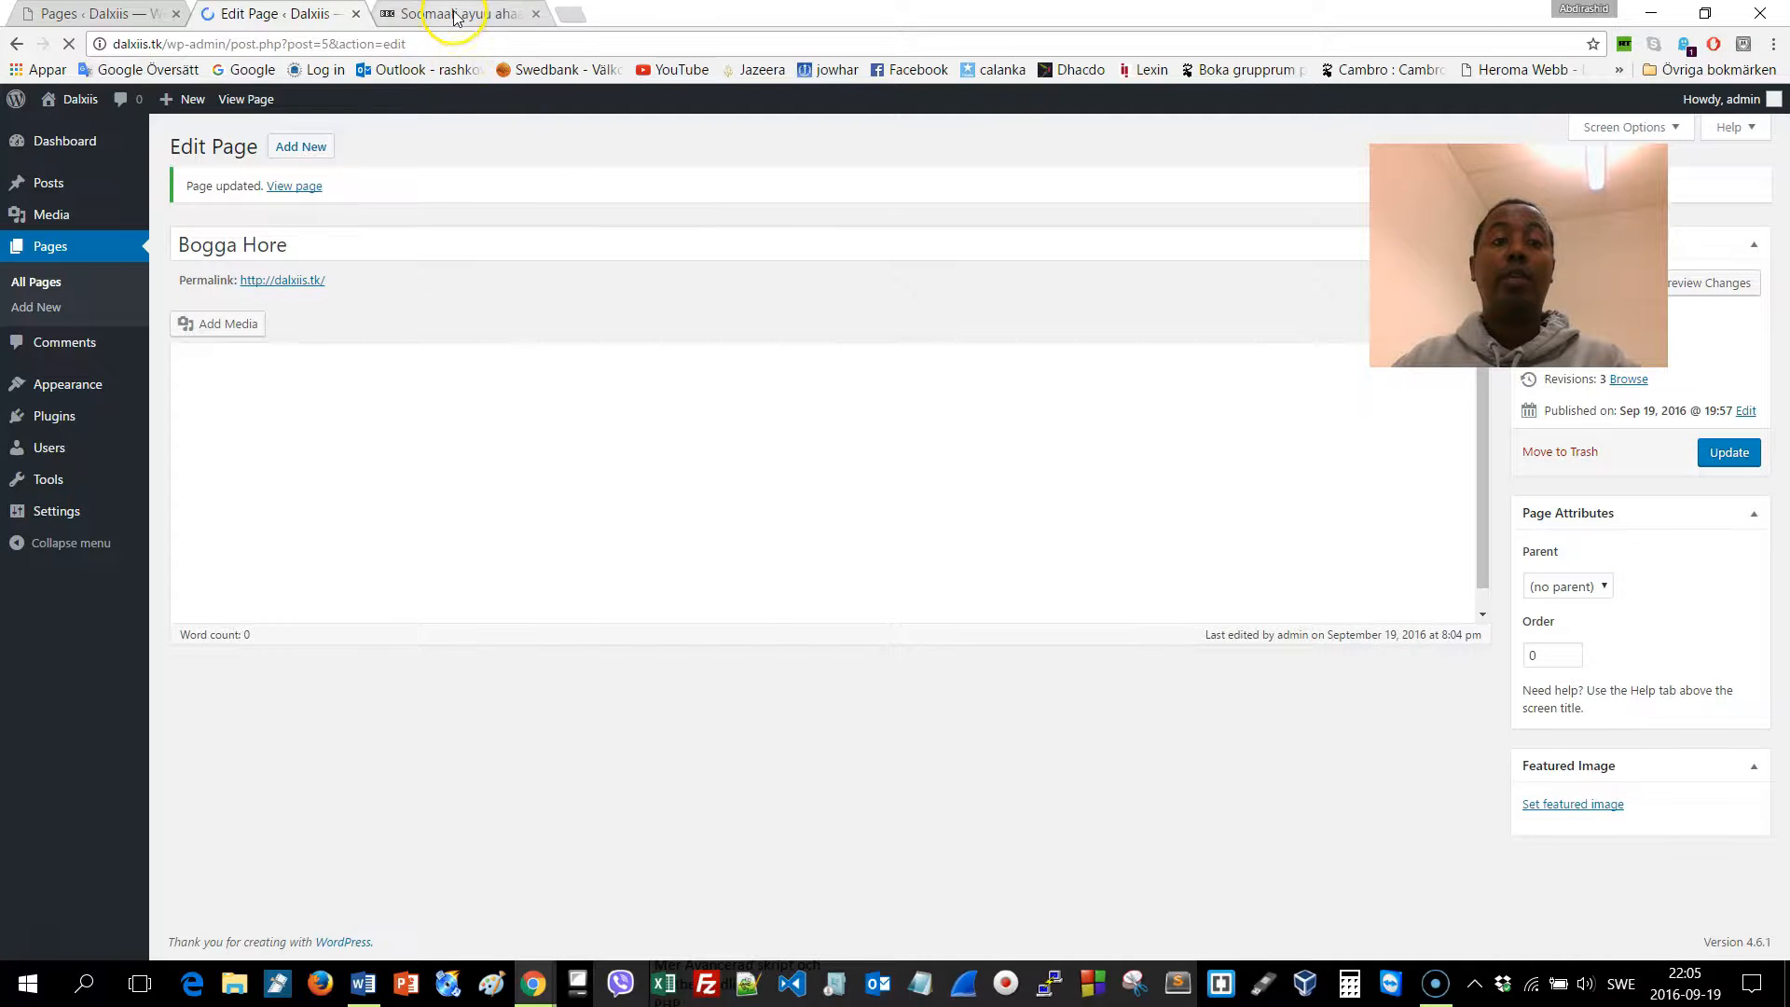
Load dalxiis.tk in the BBC tab, review Bogga Hore, then open the Warar page
click(455, 14)
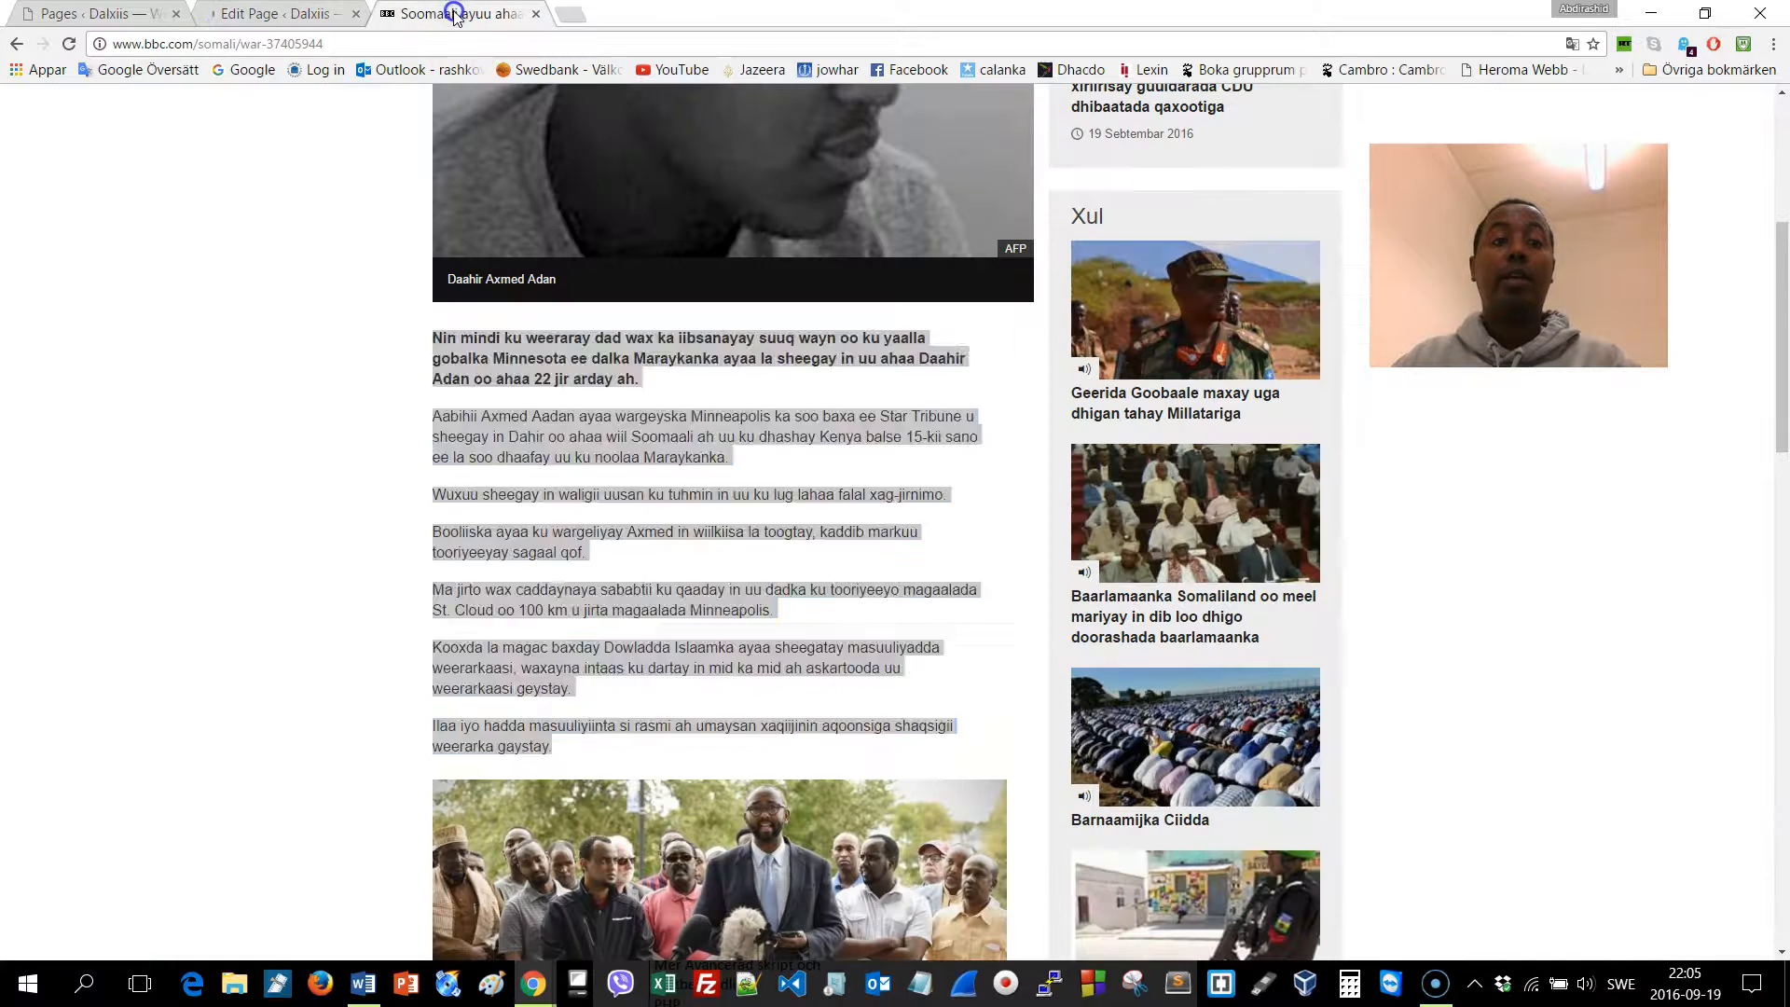
click(449, 46)
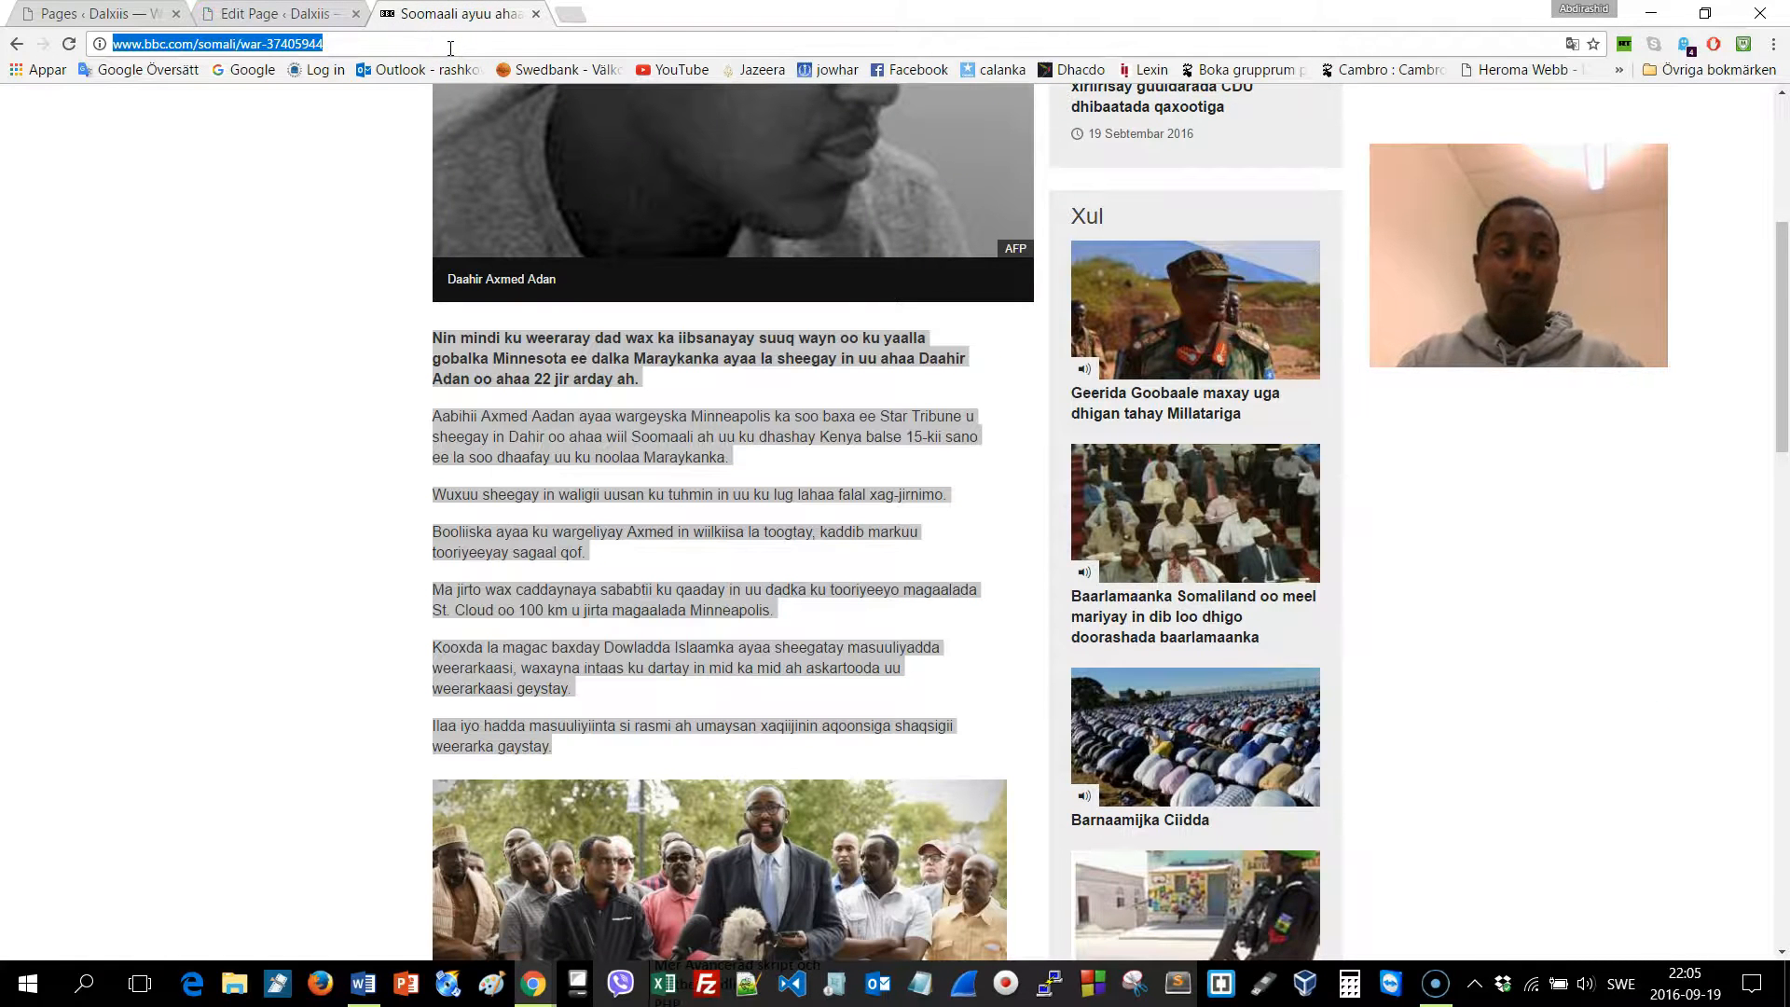
text(dalxiis.tk)
key(Return)
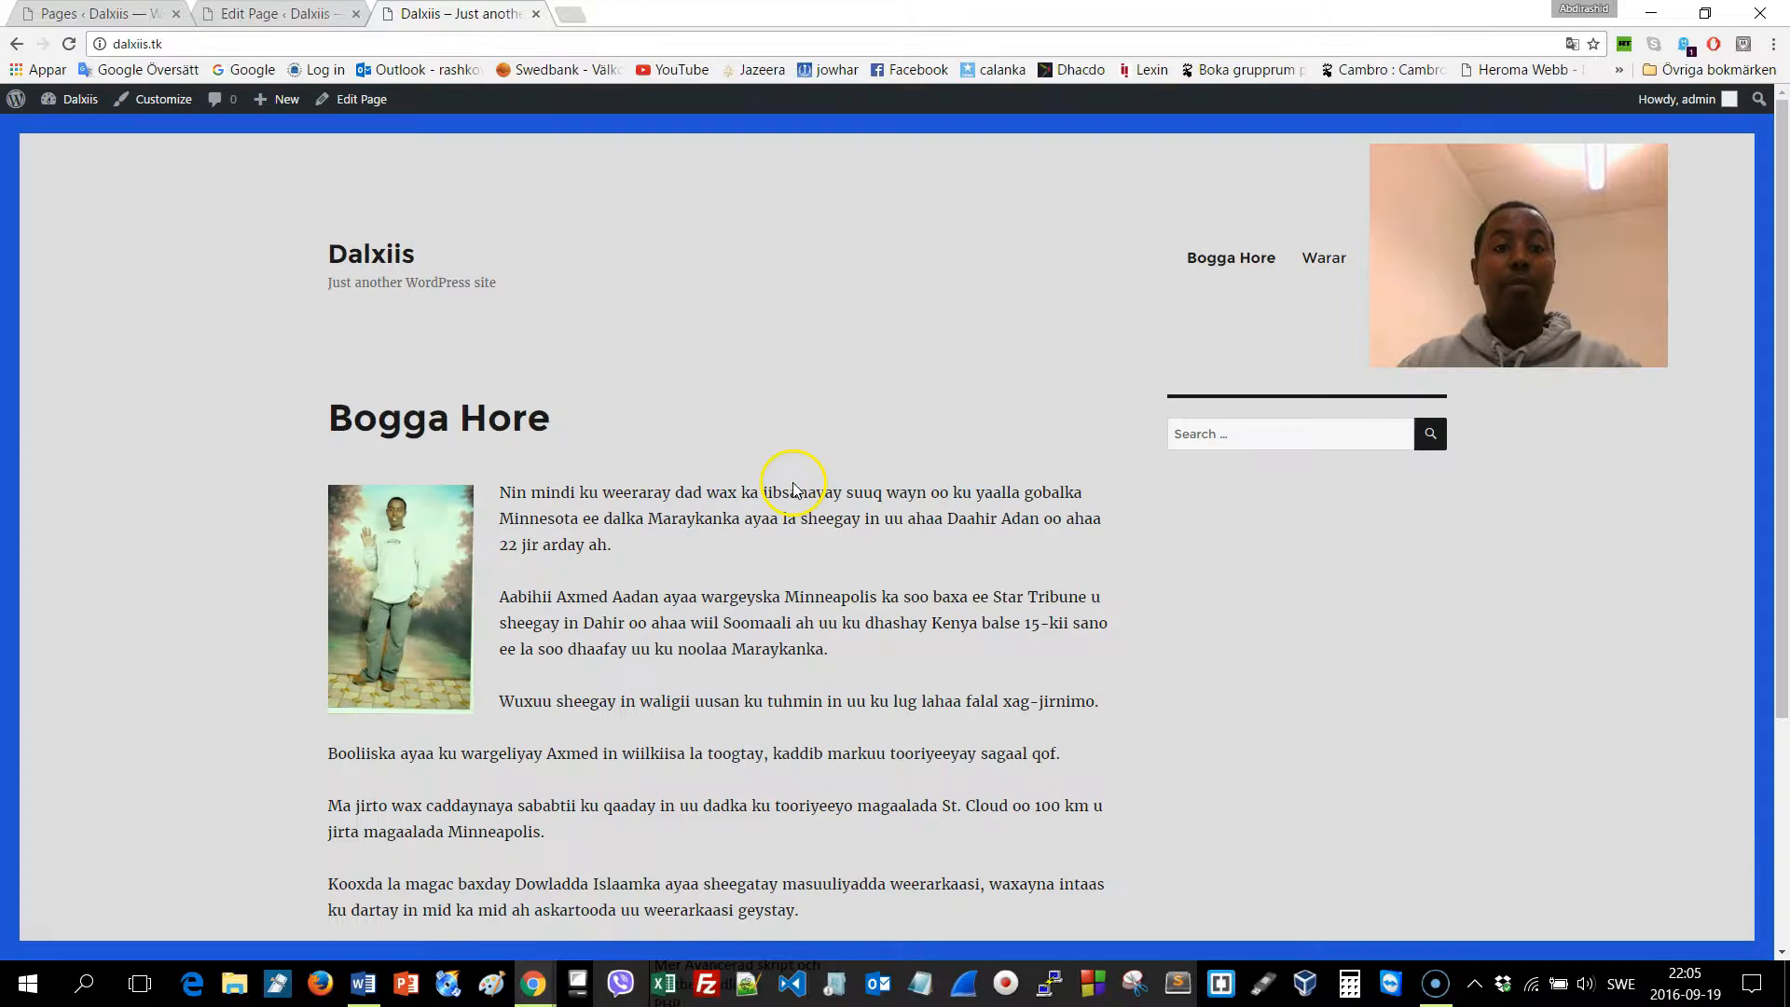
scroll(447, 485, down, 3)
scroll(463, 532, up, 3)
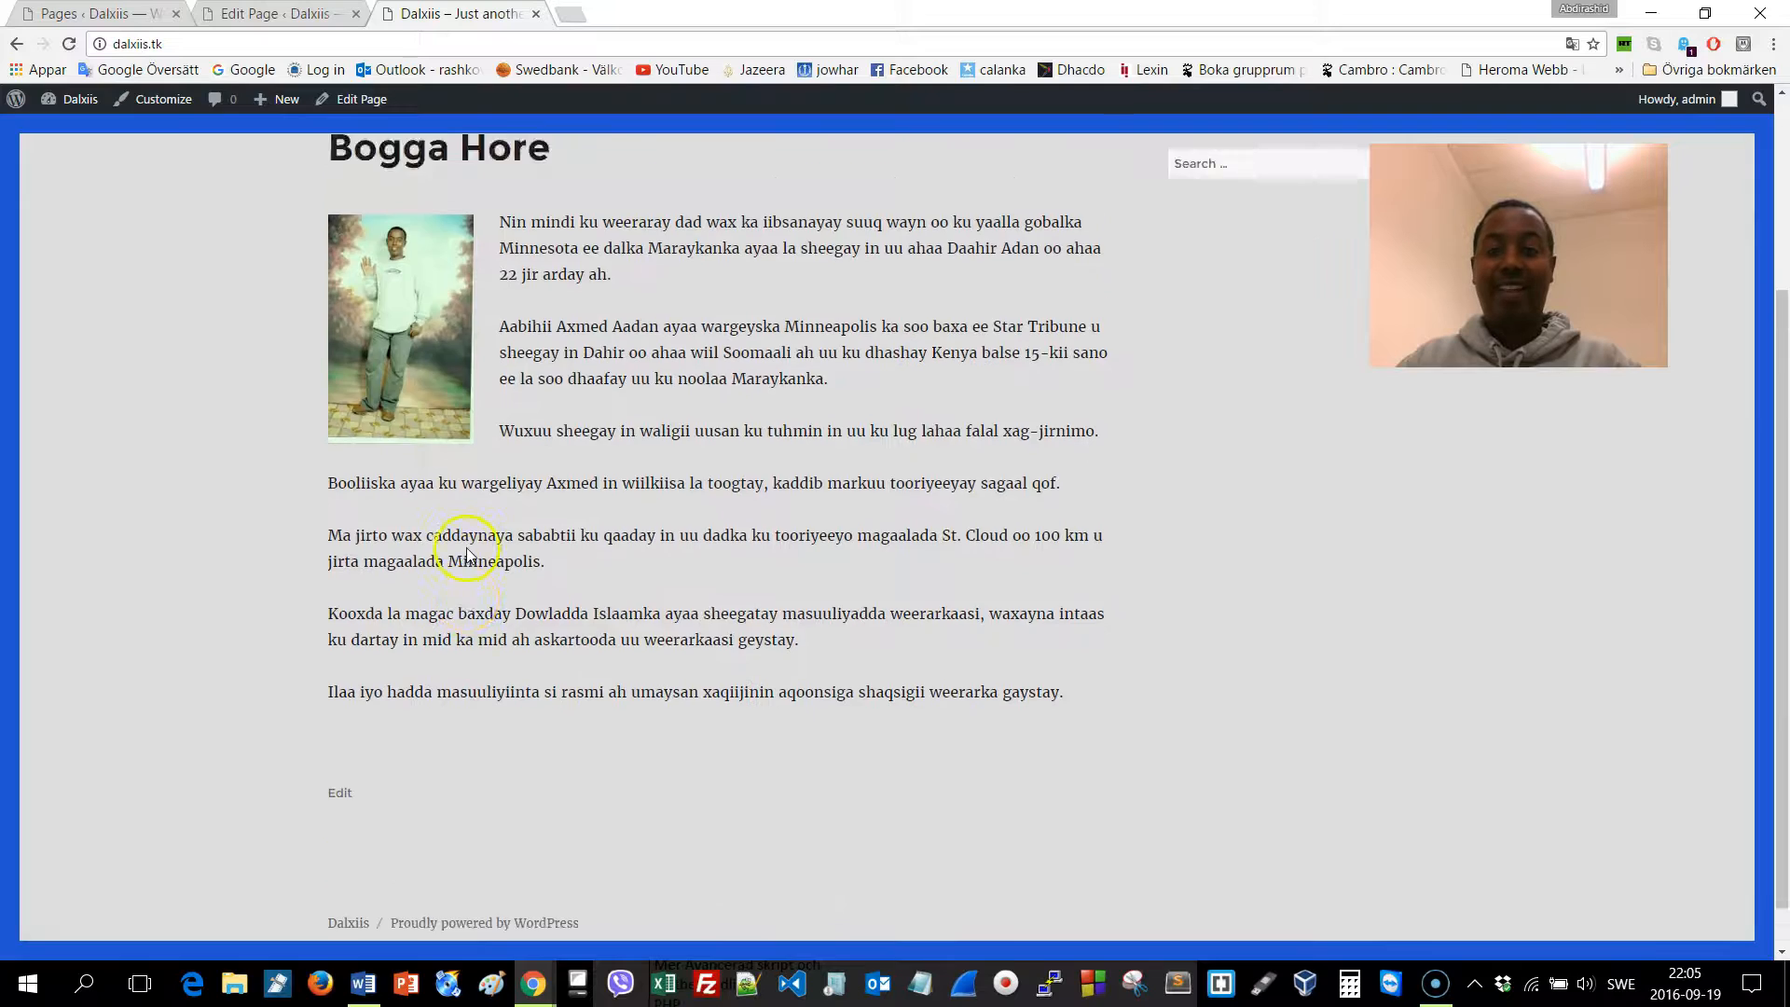
scroll(591, 500, down, 3)
scroll(559, 494, up, 3)
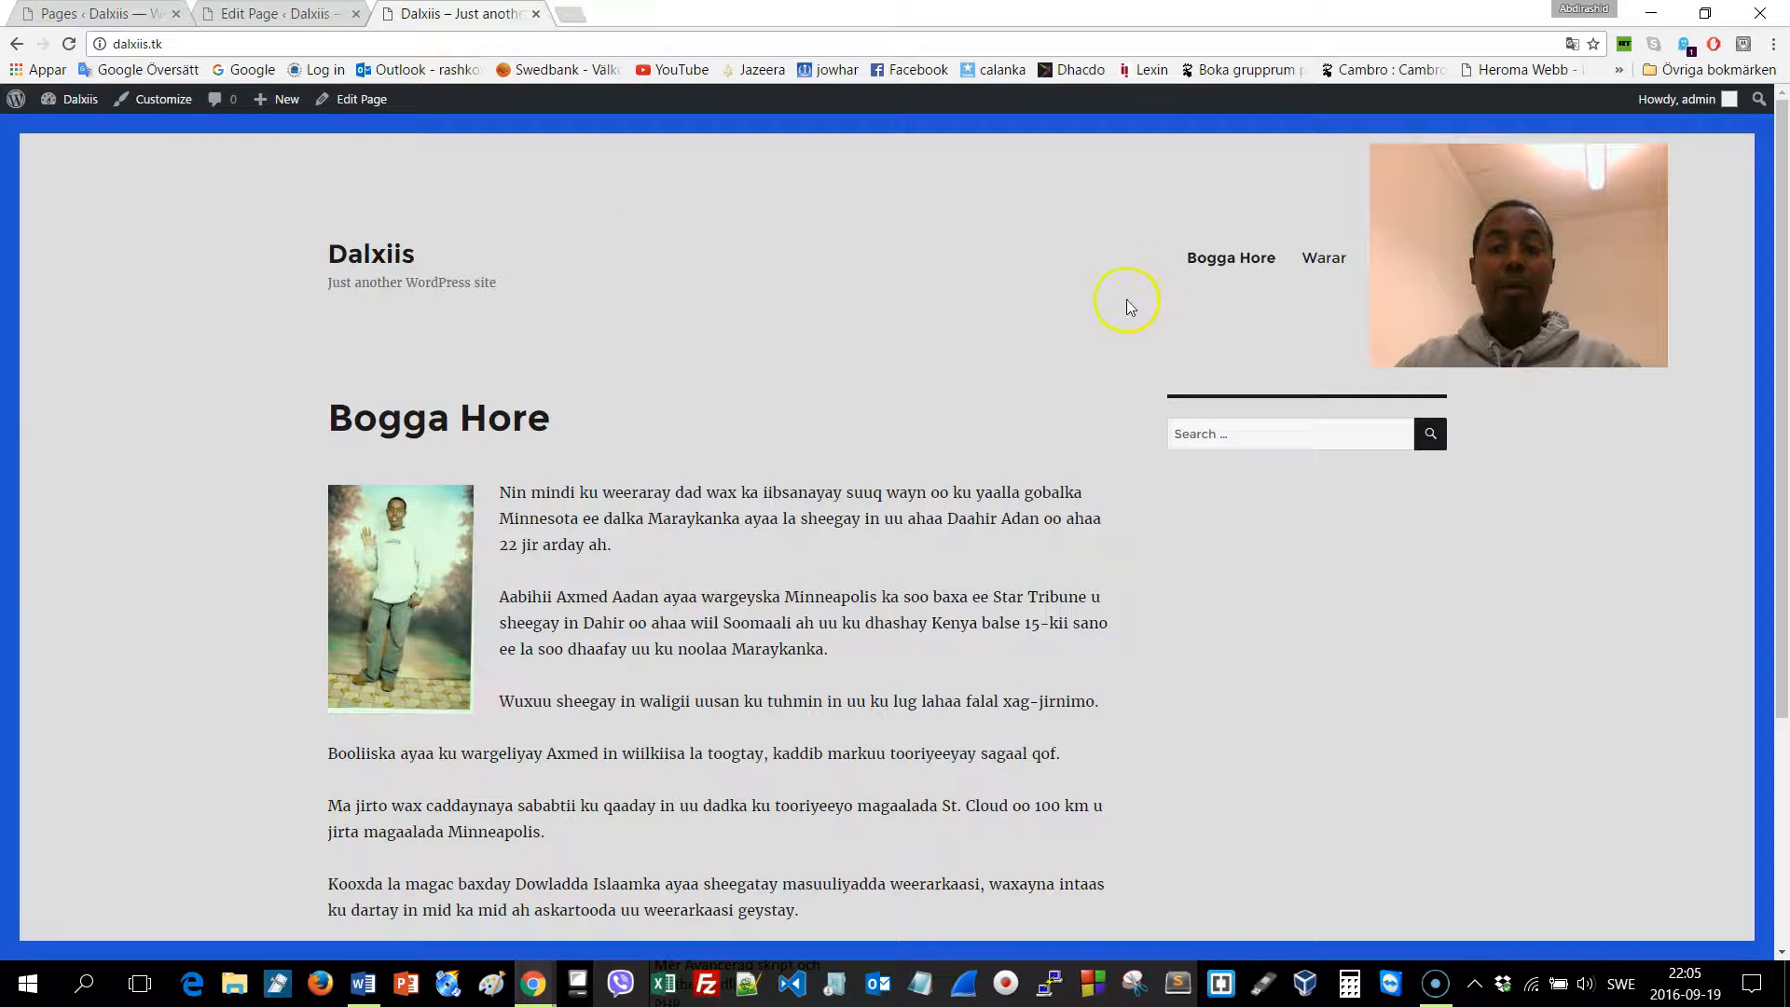
click(1309, 268)
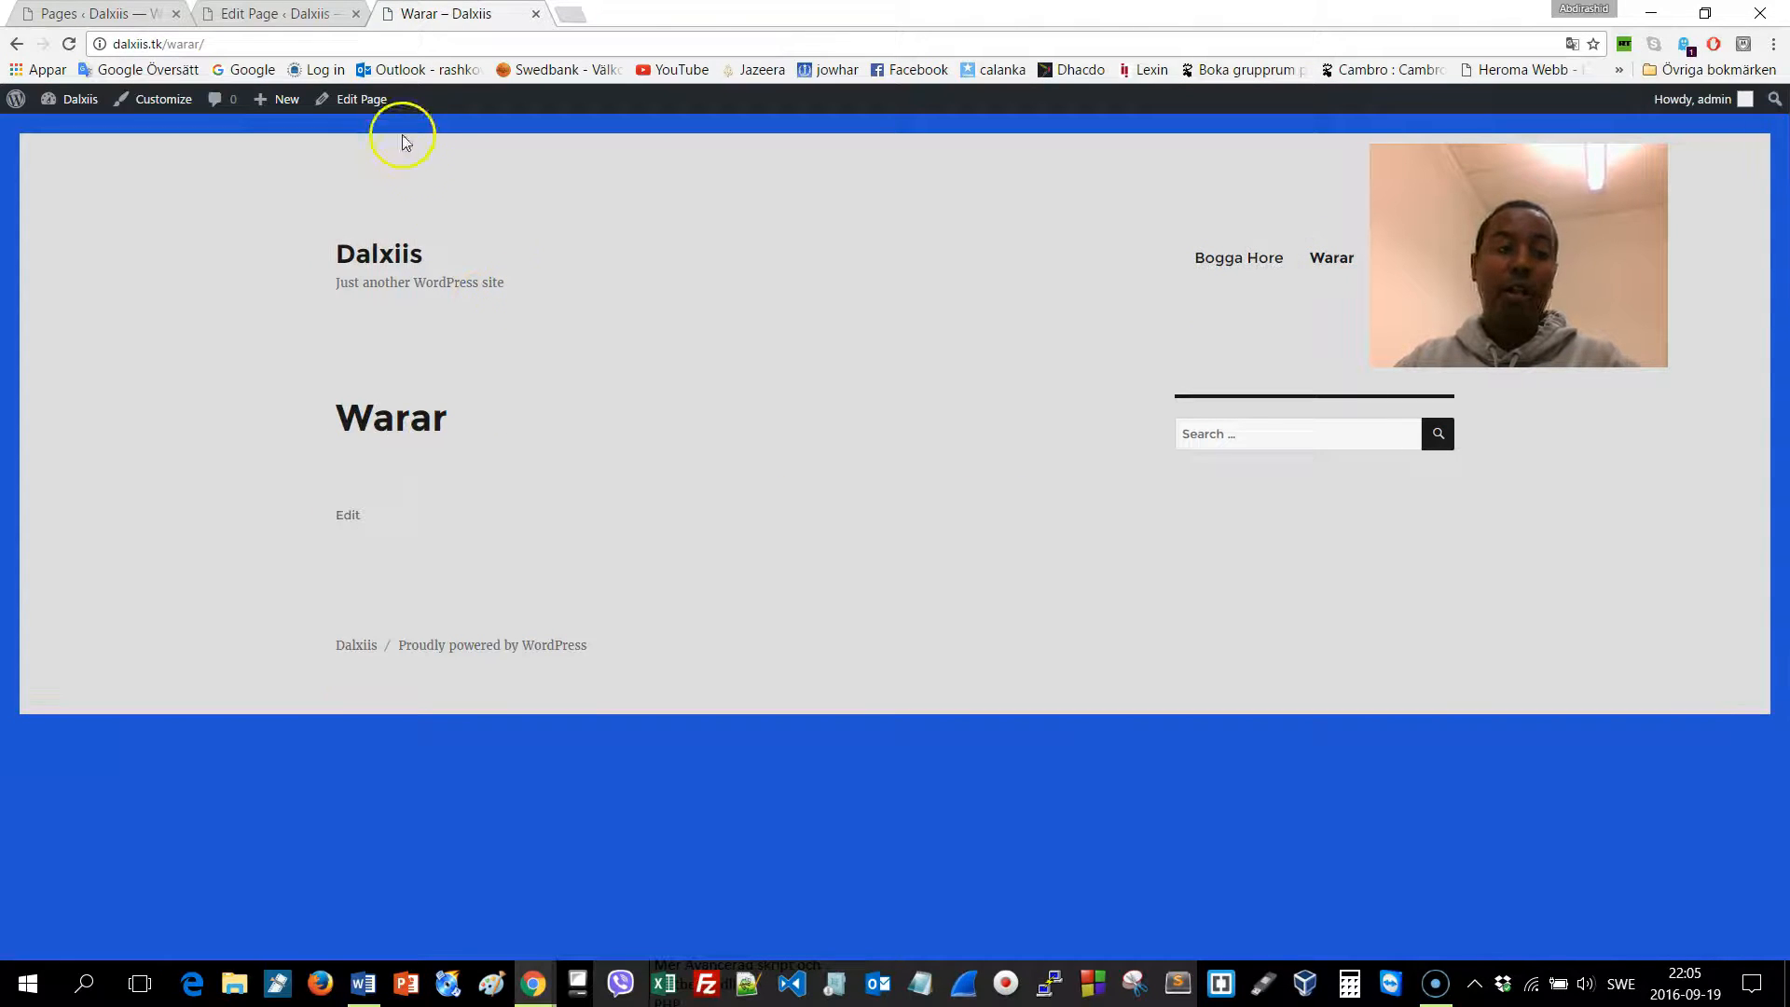
Open Warar in the editor and paste the Somali article text into it
click(356, 99)
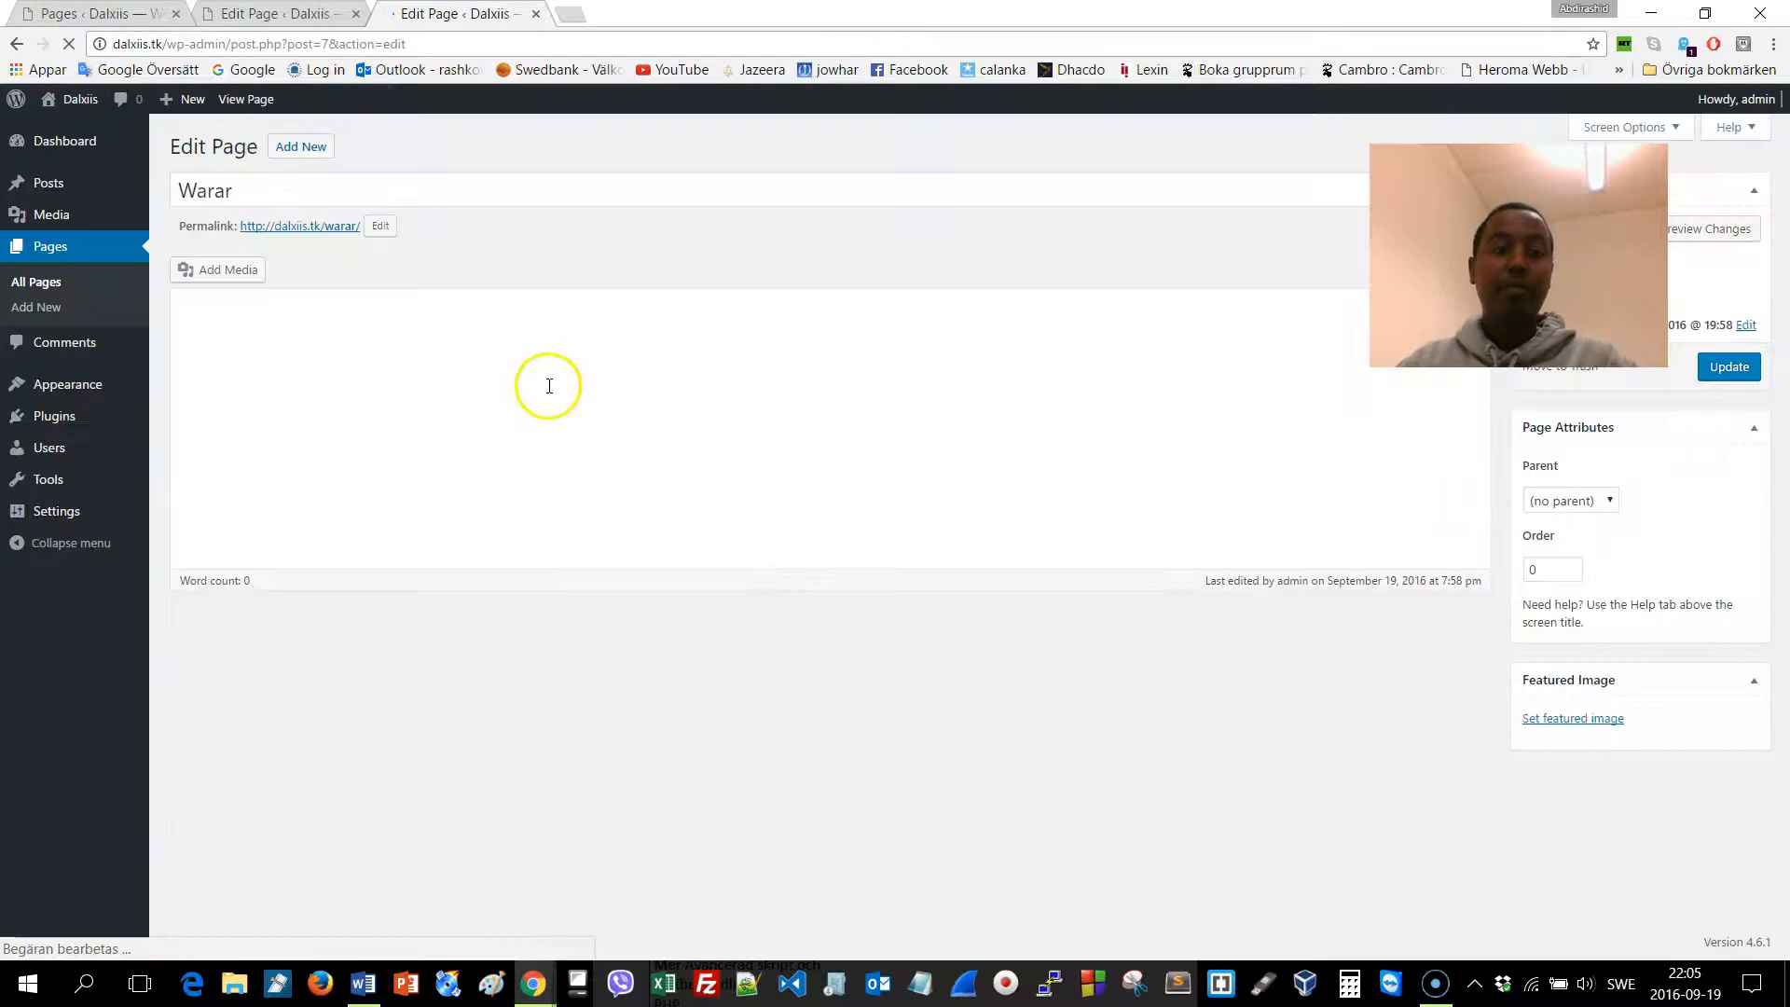
click(404, 386)
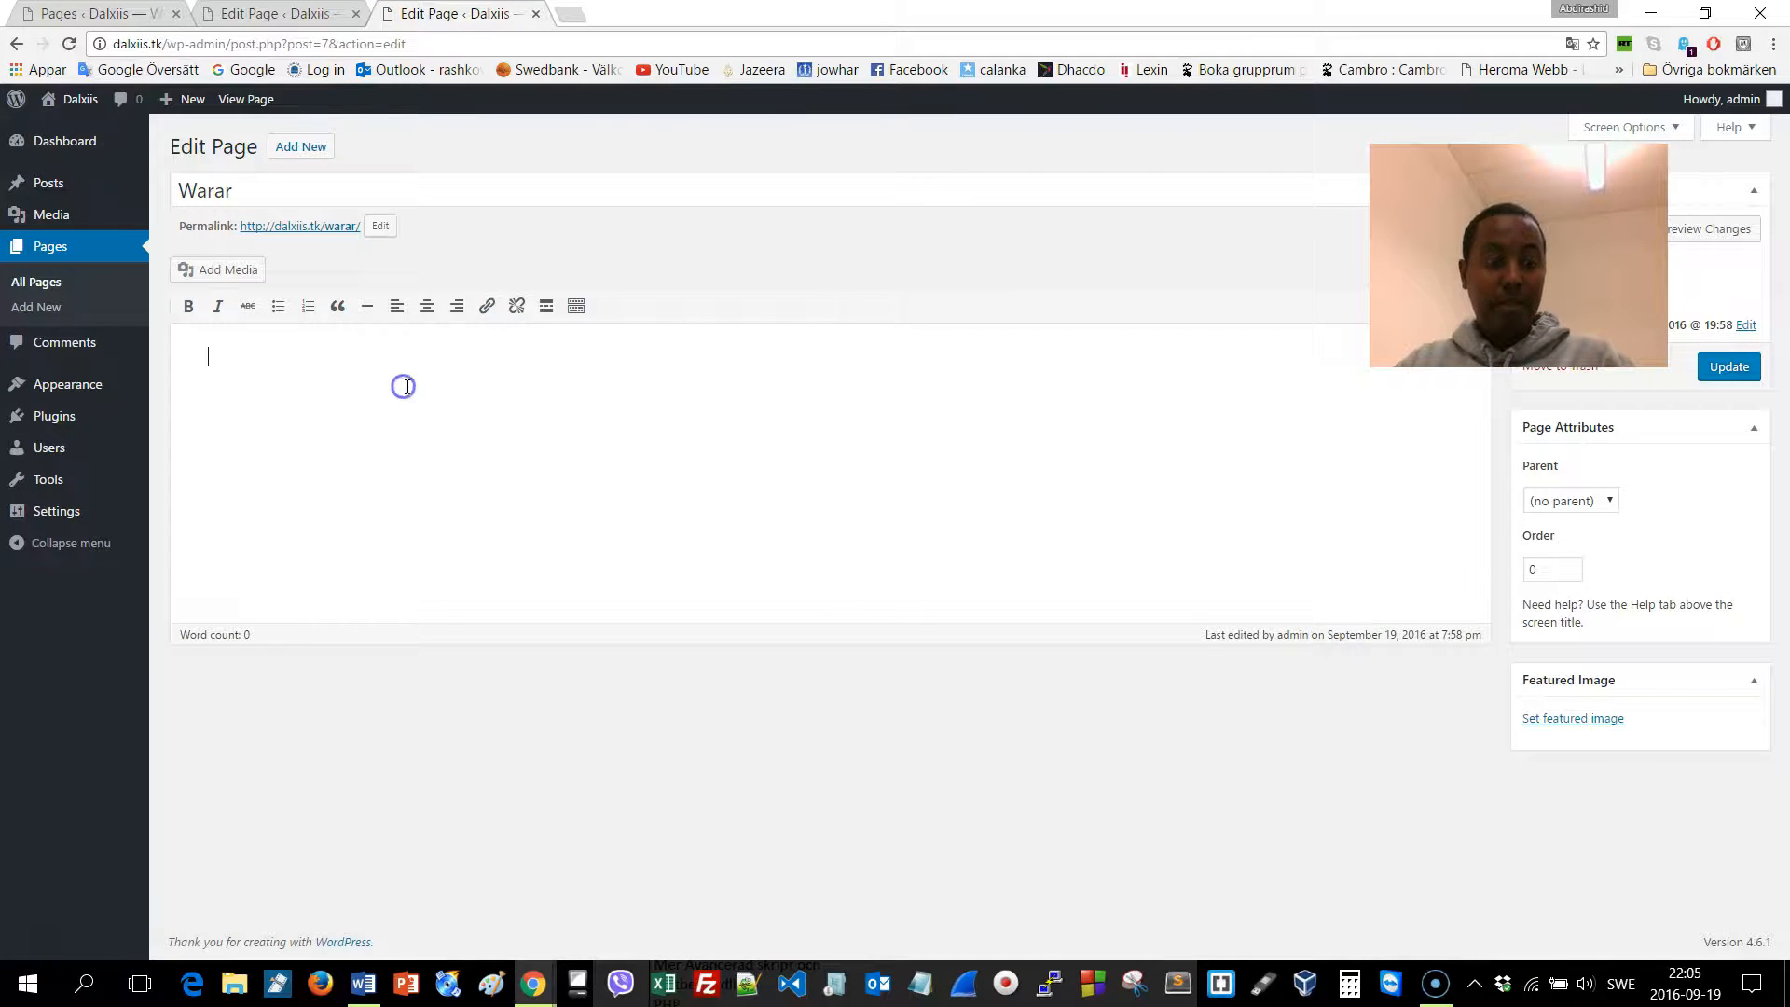
key(ctrl+v)
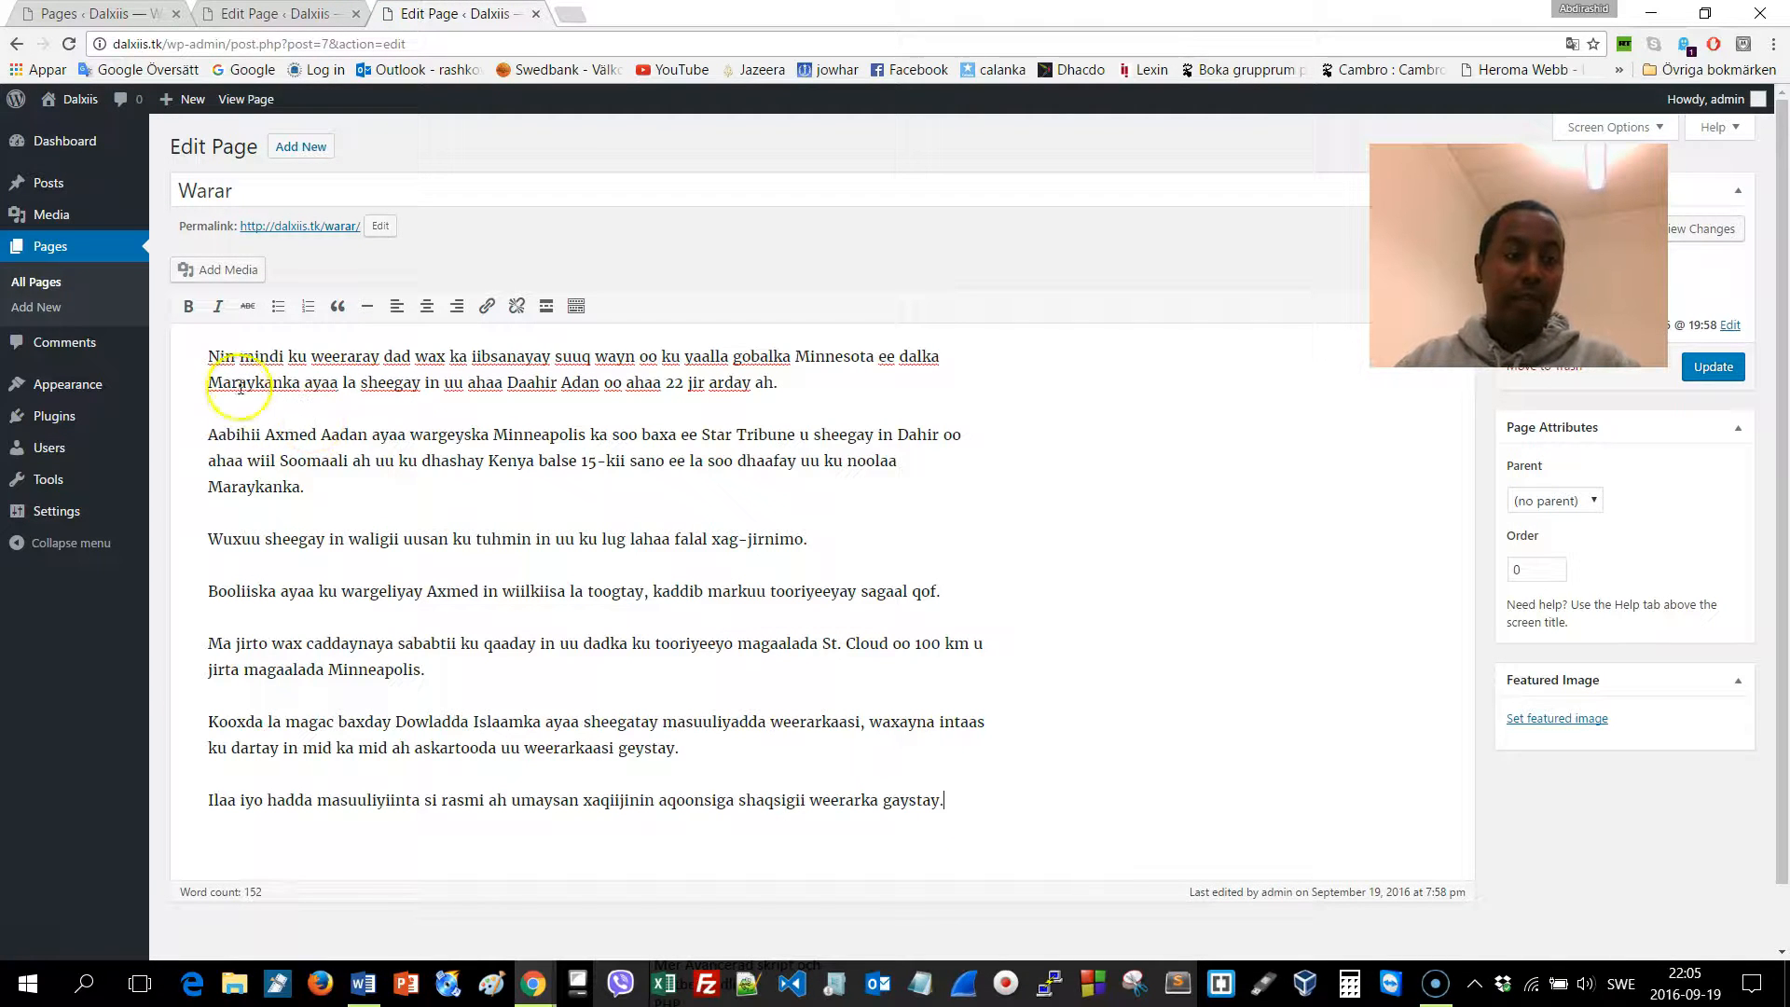
Insert the rashka-2 photo below the article and update the Warar page
click(228, 269)
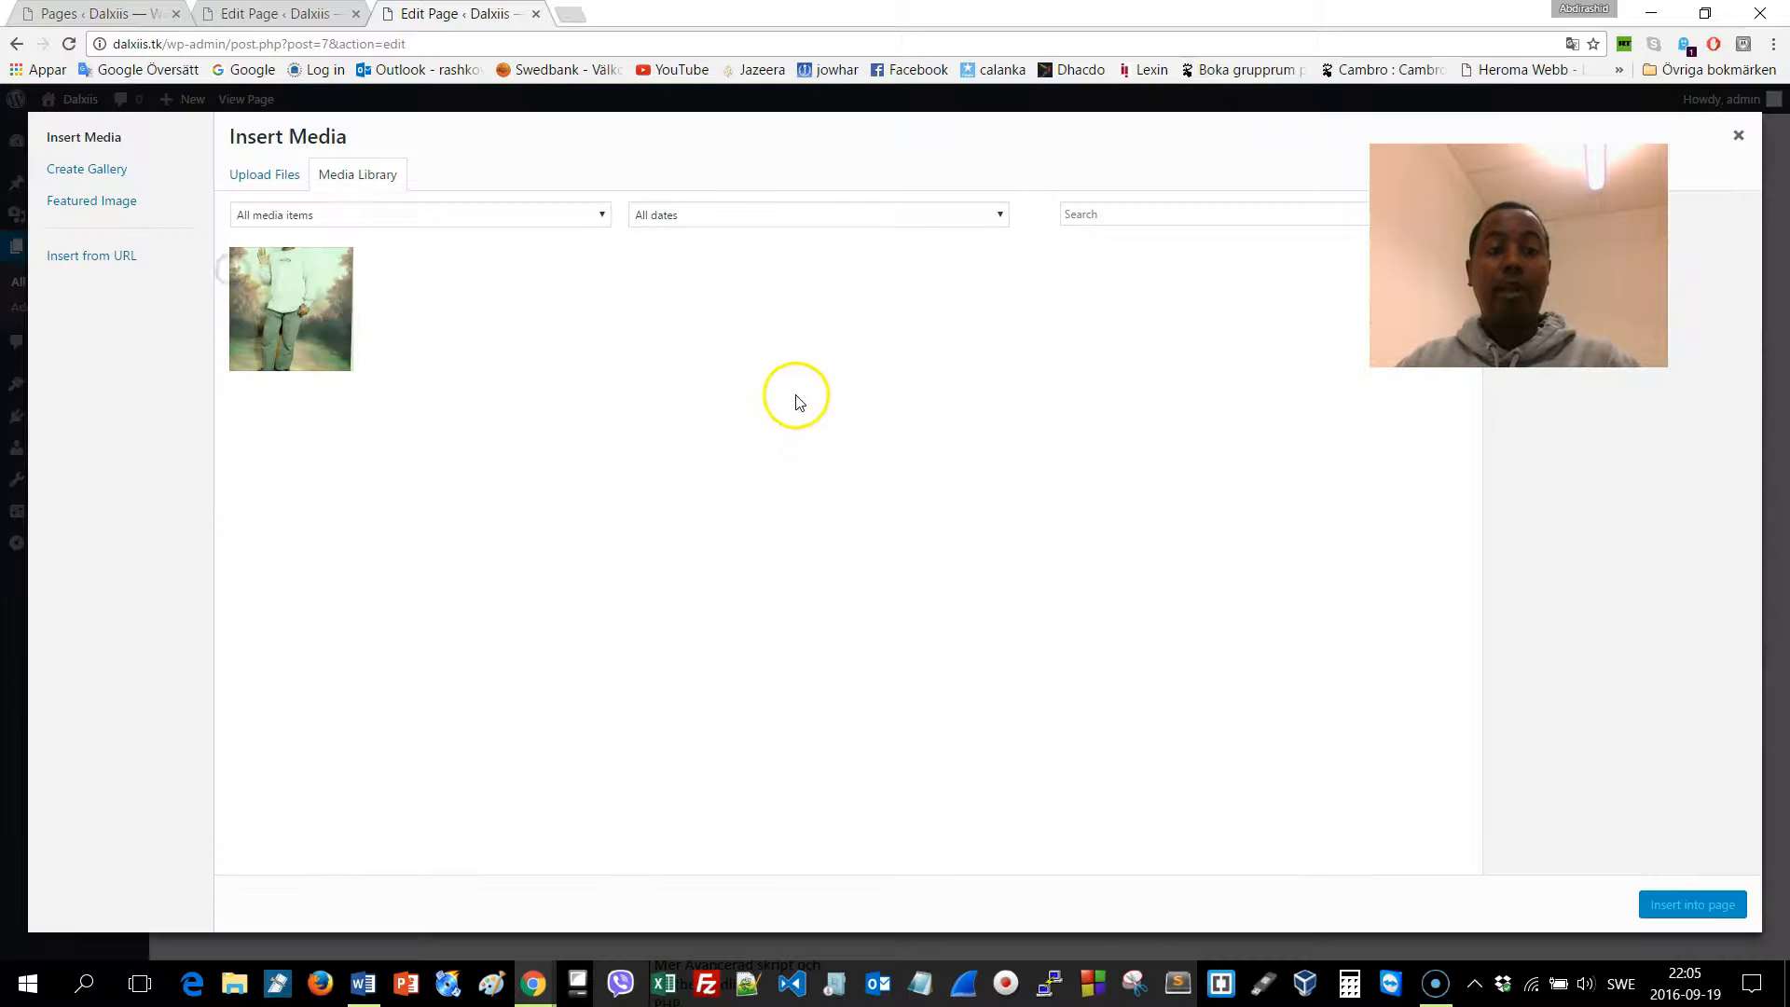
click(328, 284)
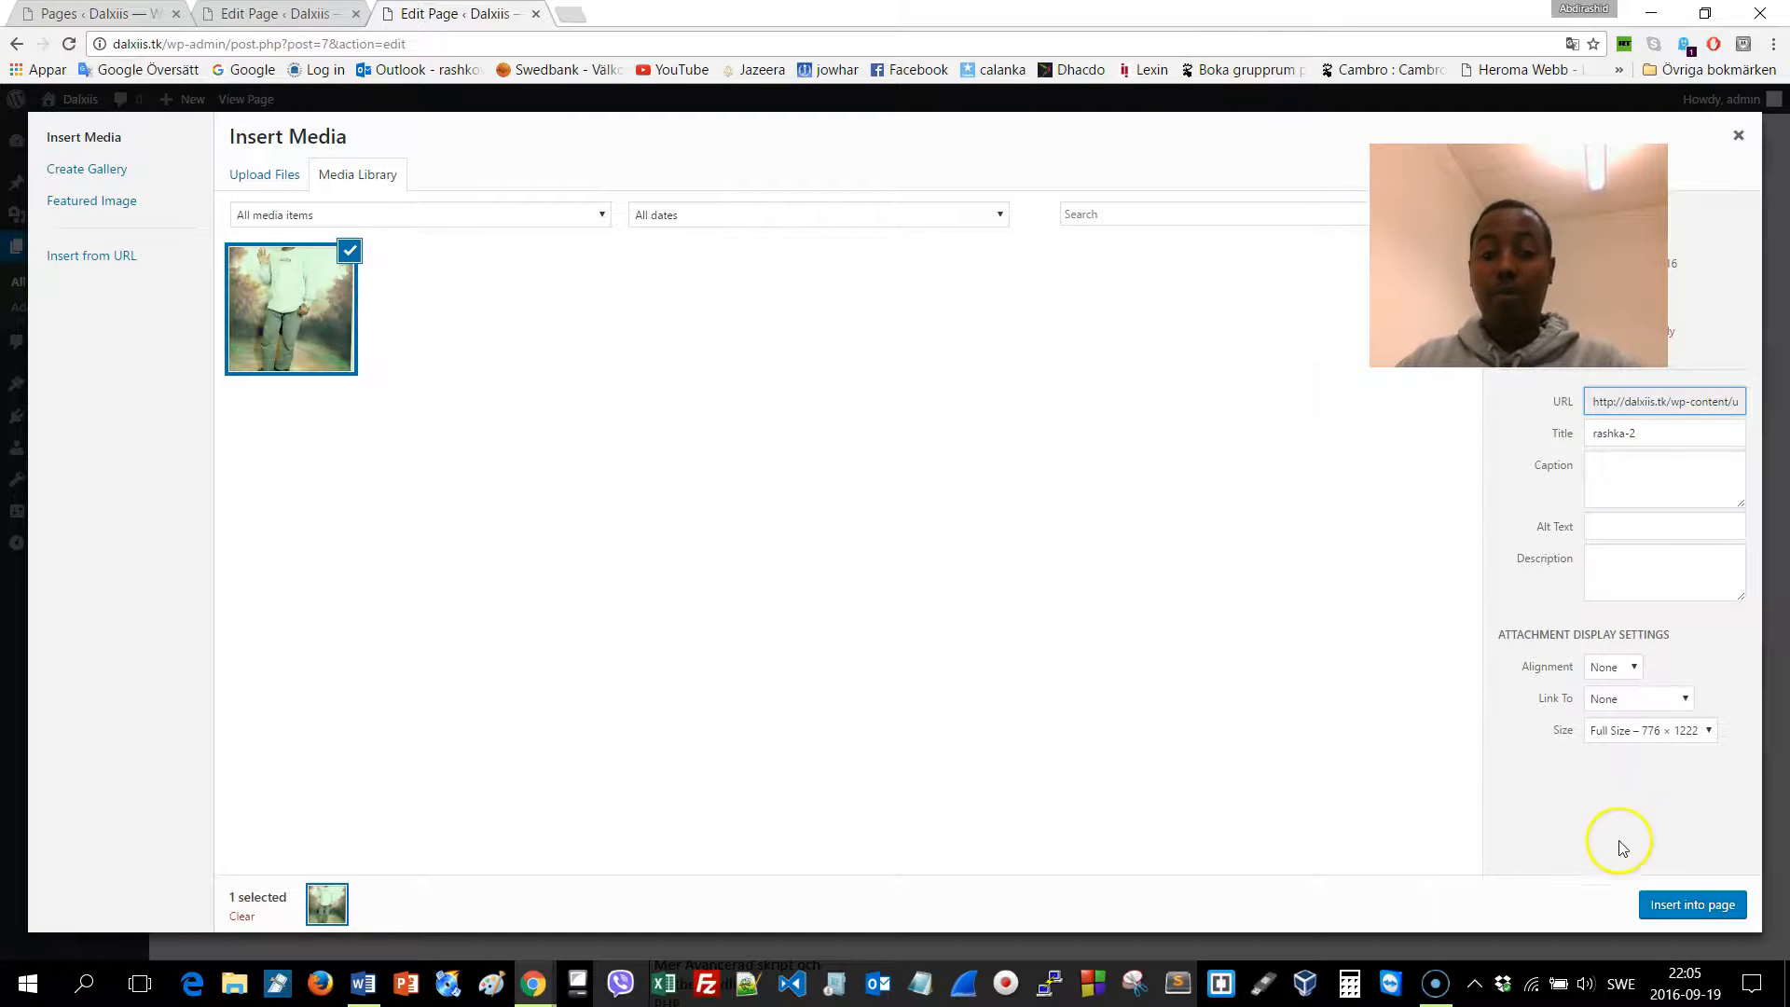
click(1672, 906)
scroll(867, 671, down, 6)
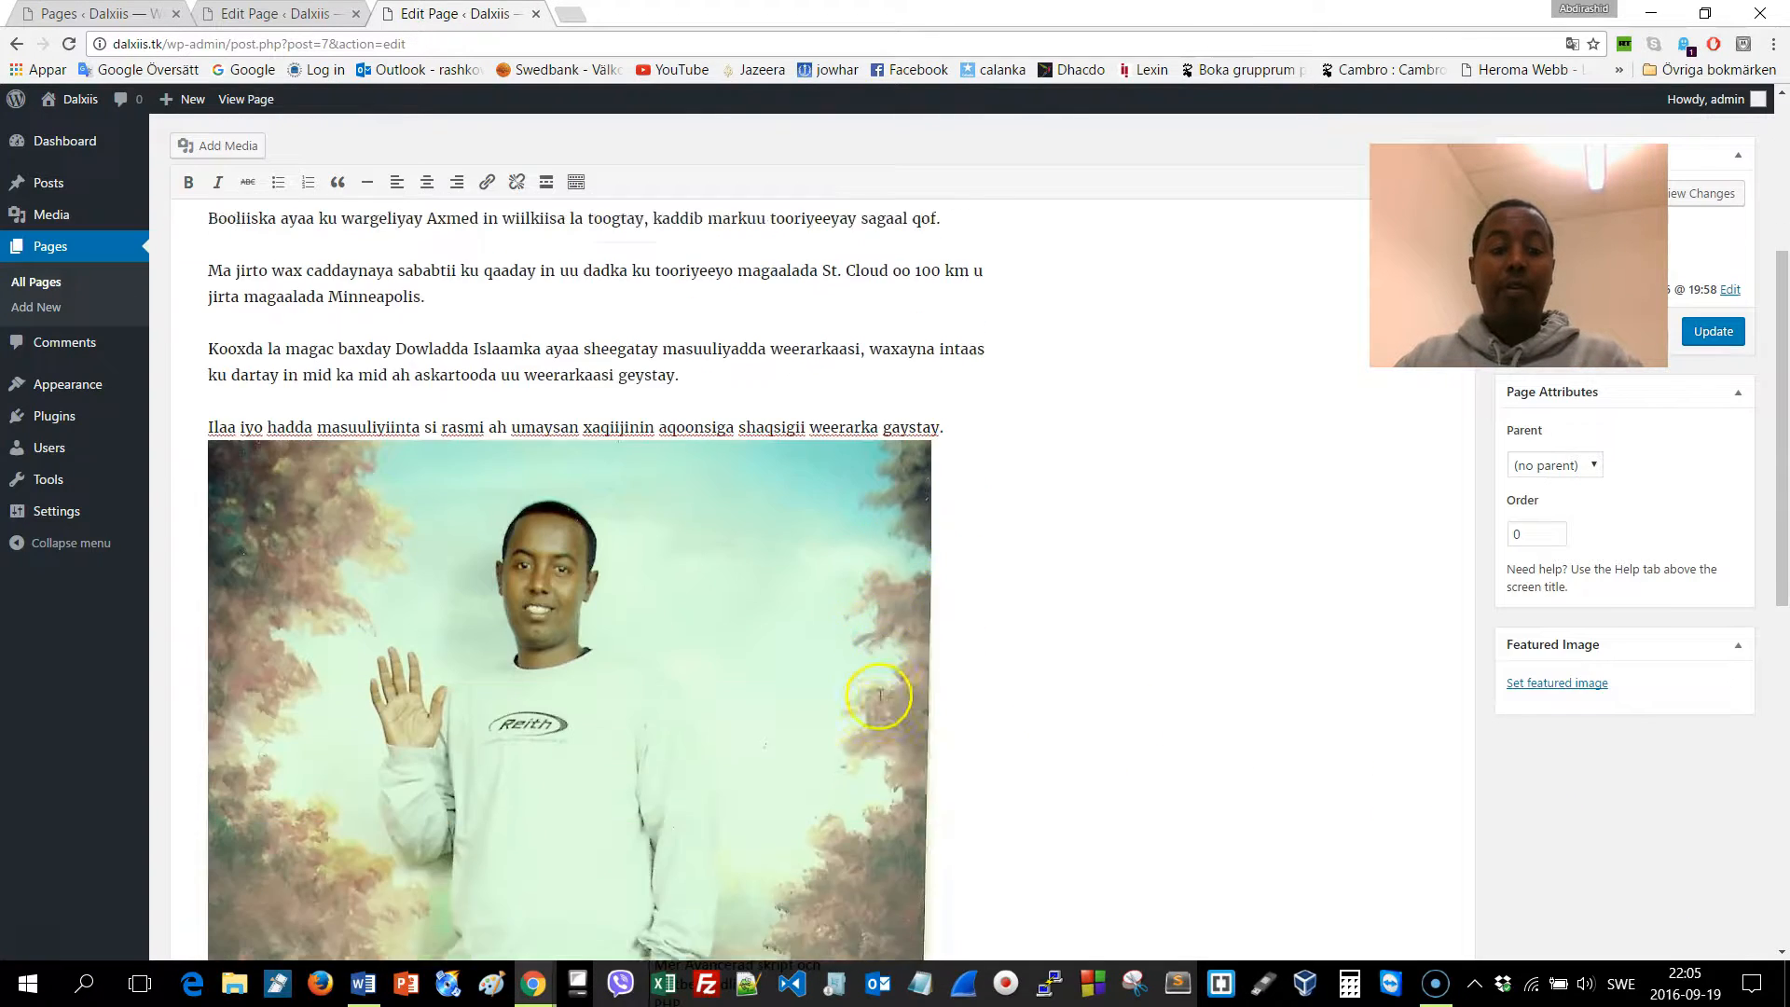
scroll(791, 687, up, 4)
click(1718, 333)
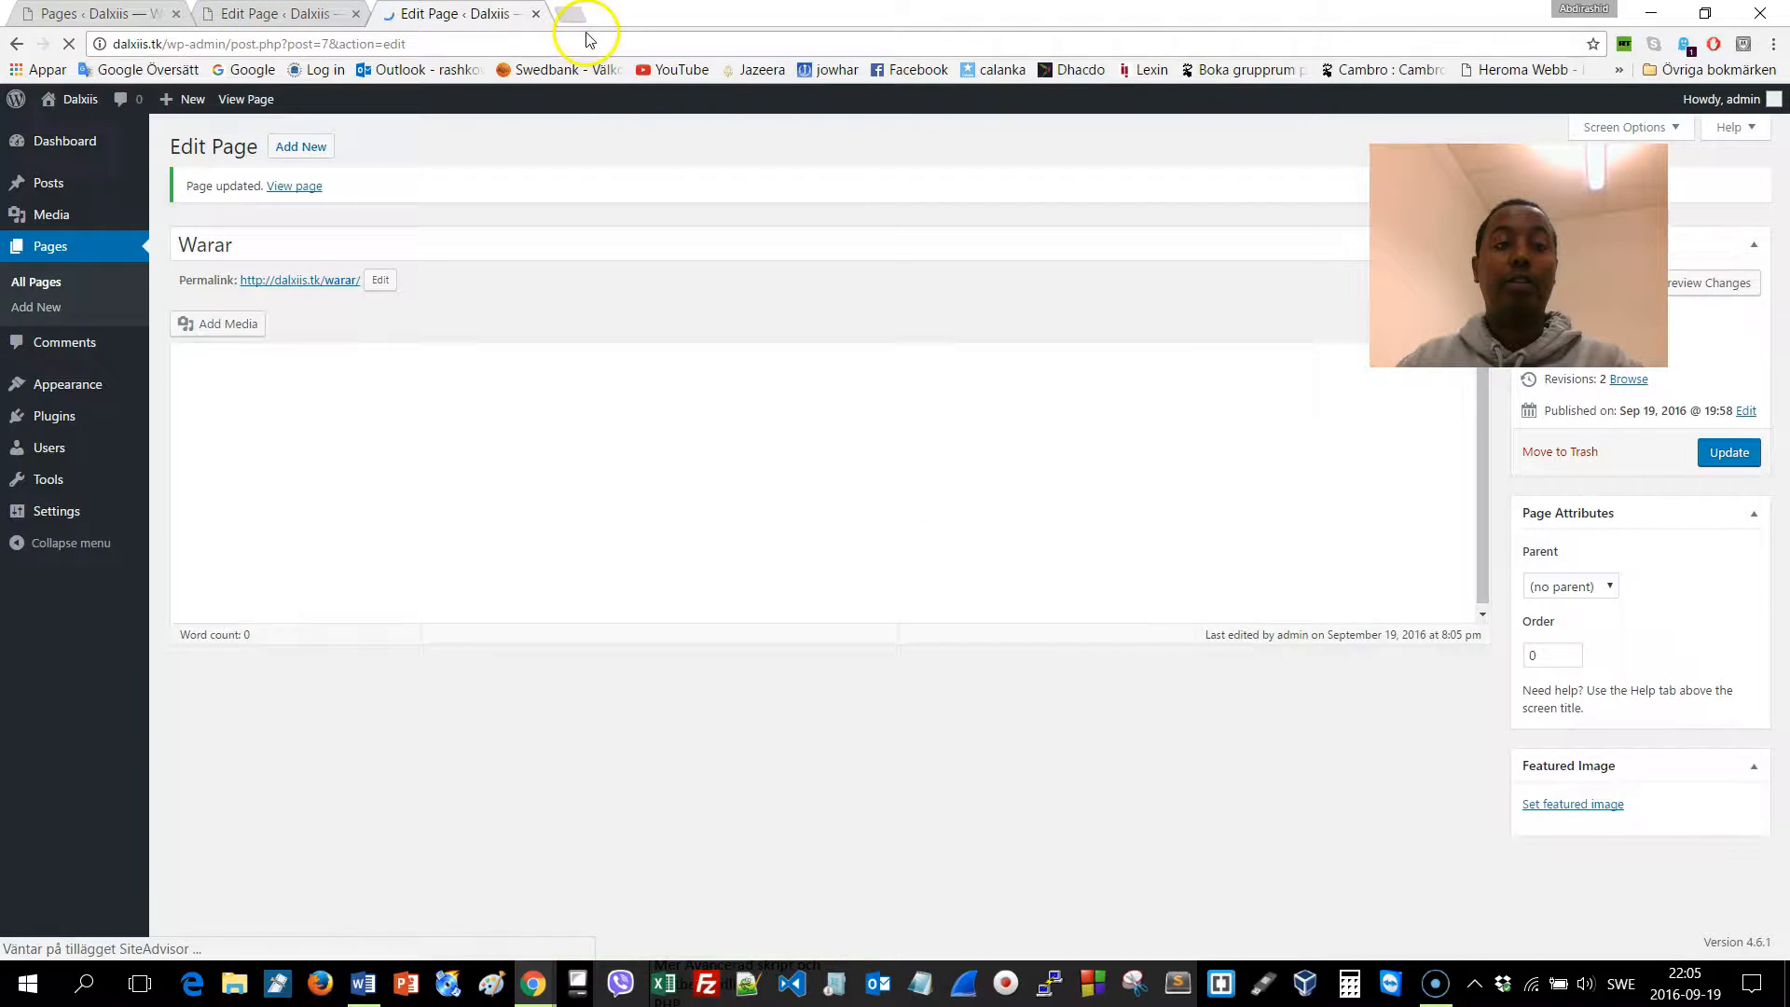
click(571, 14)
Load dalxiis.tk and check the published Warar and Bogga Hore pages
text(dal)
key(Return)
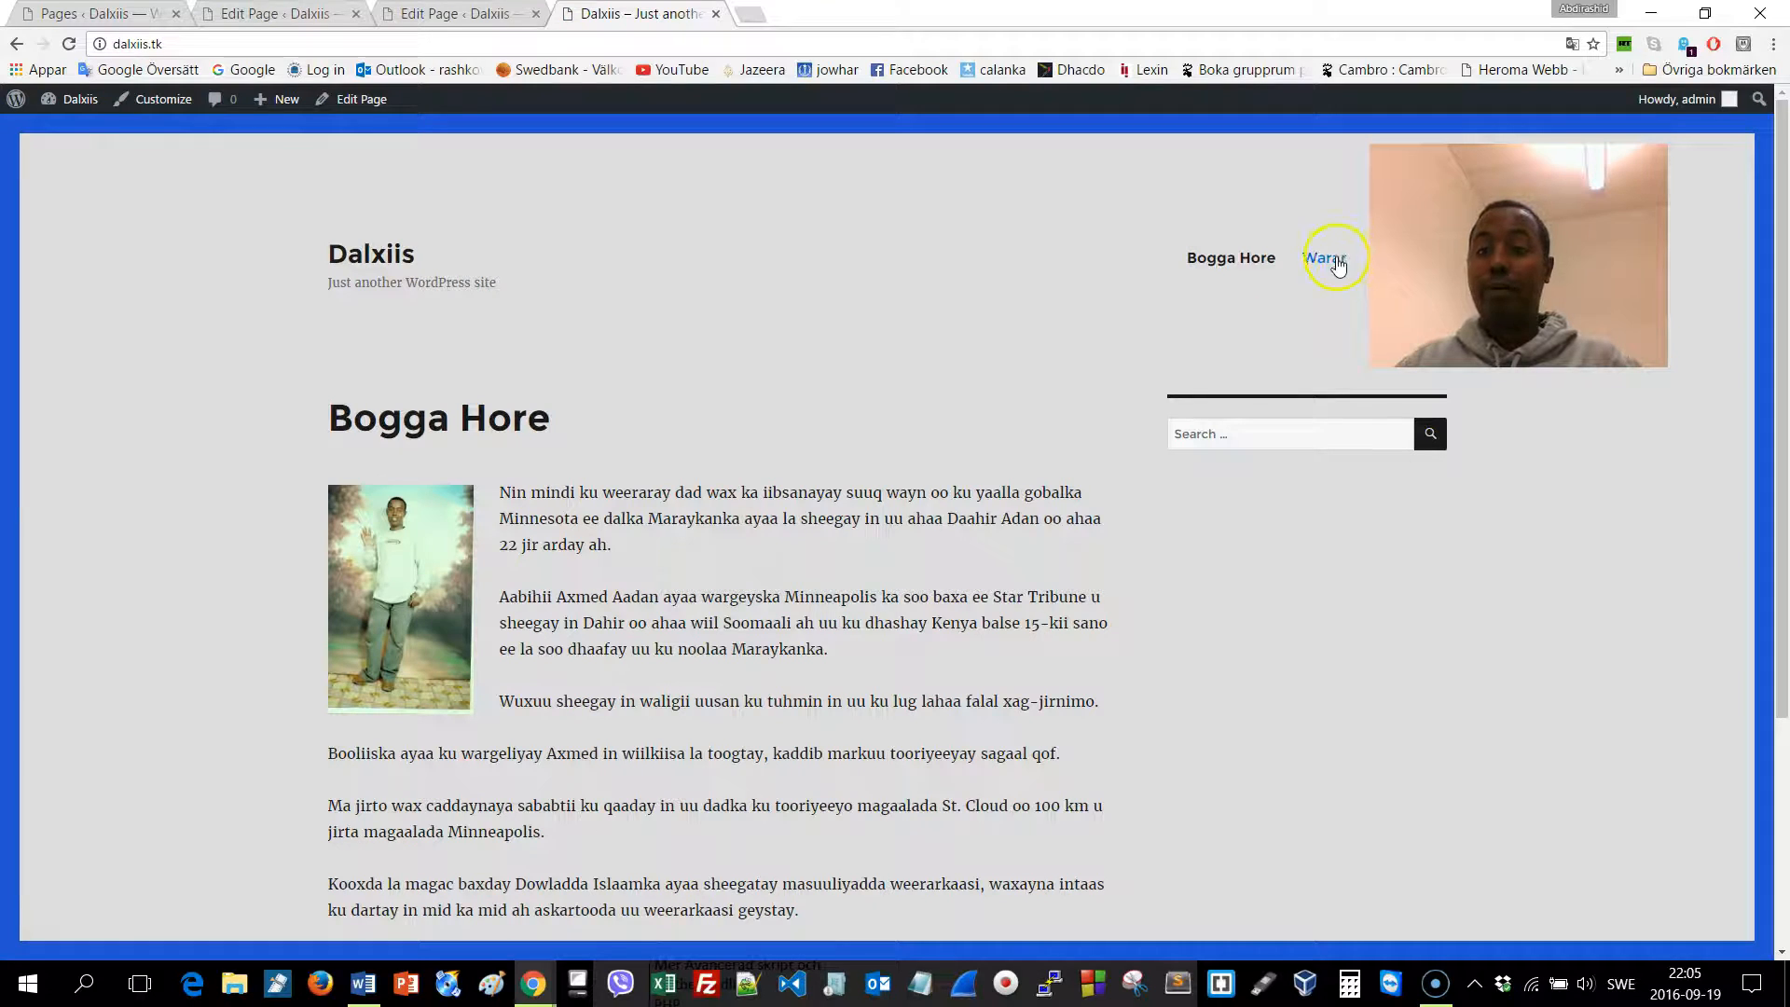
click(1335, 261)
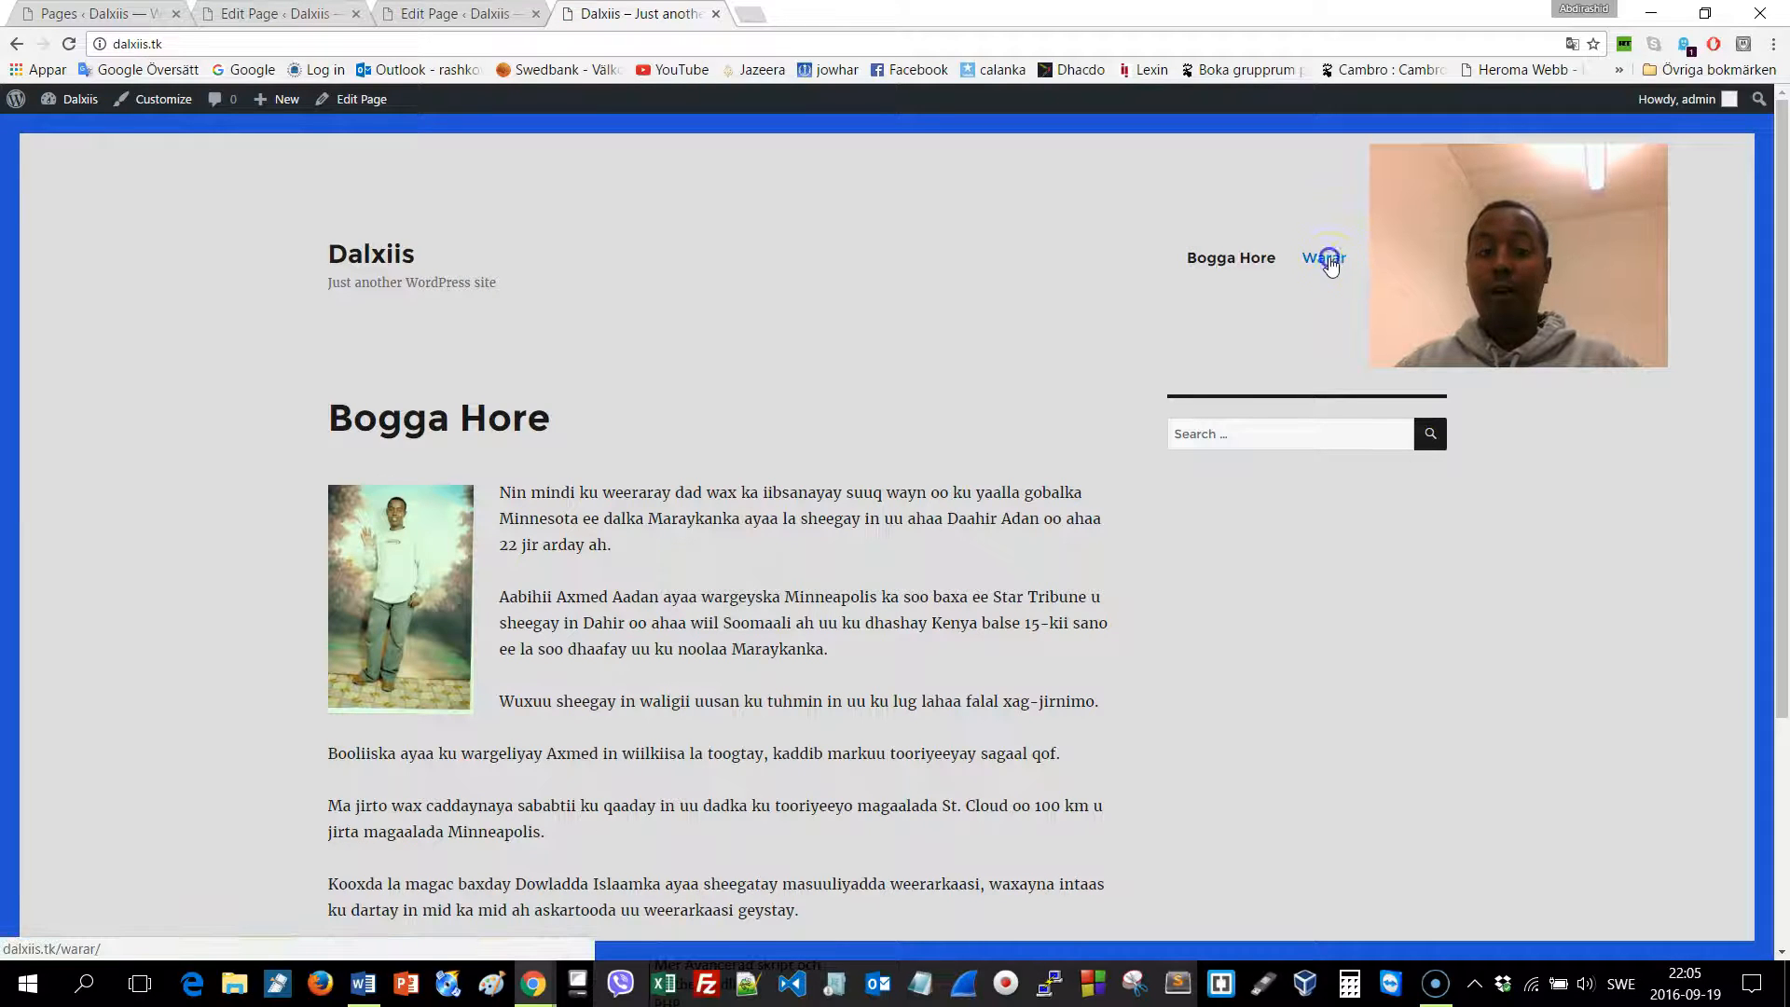
scroll(917, 352, down, 1)
scroll(915, 351, down, 10)
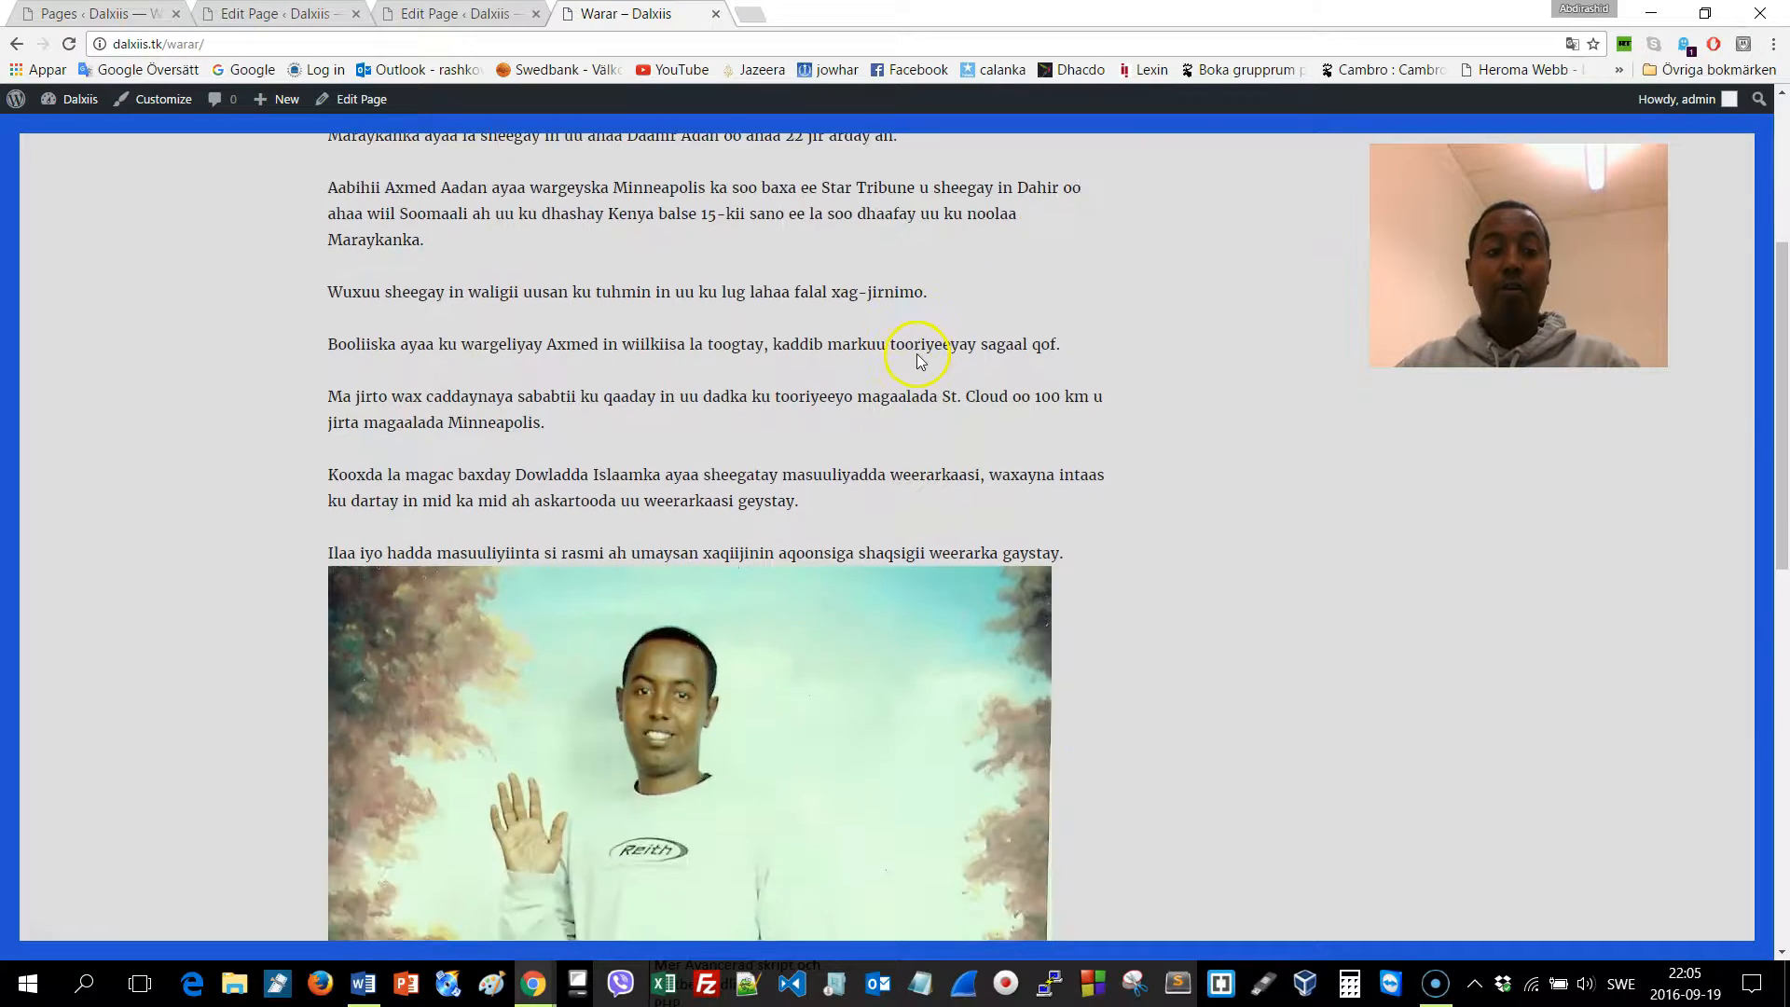
scroll(920, 361, up, 12)
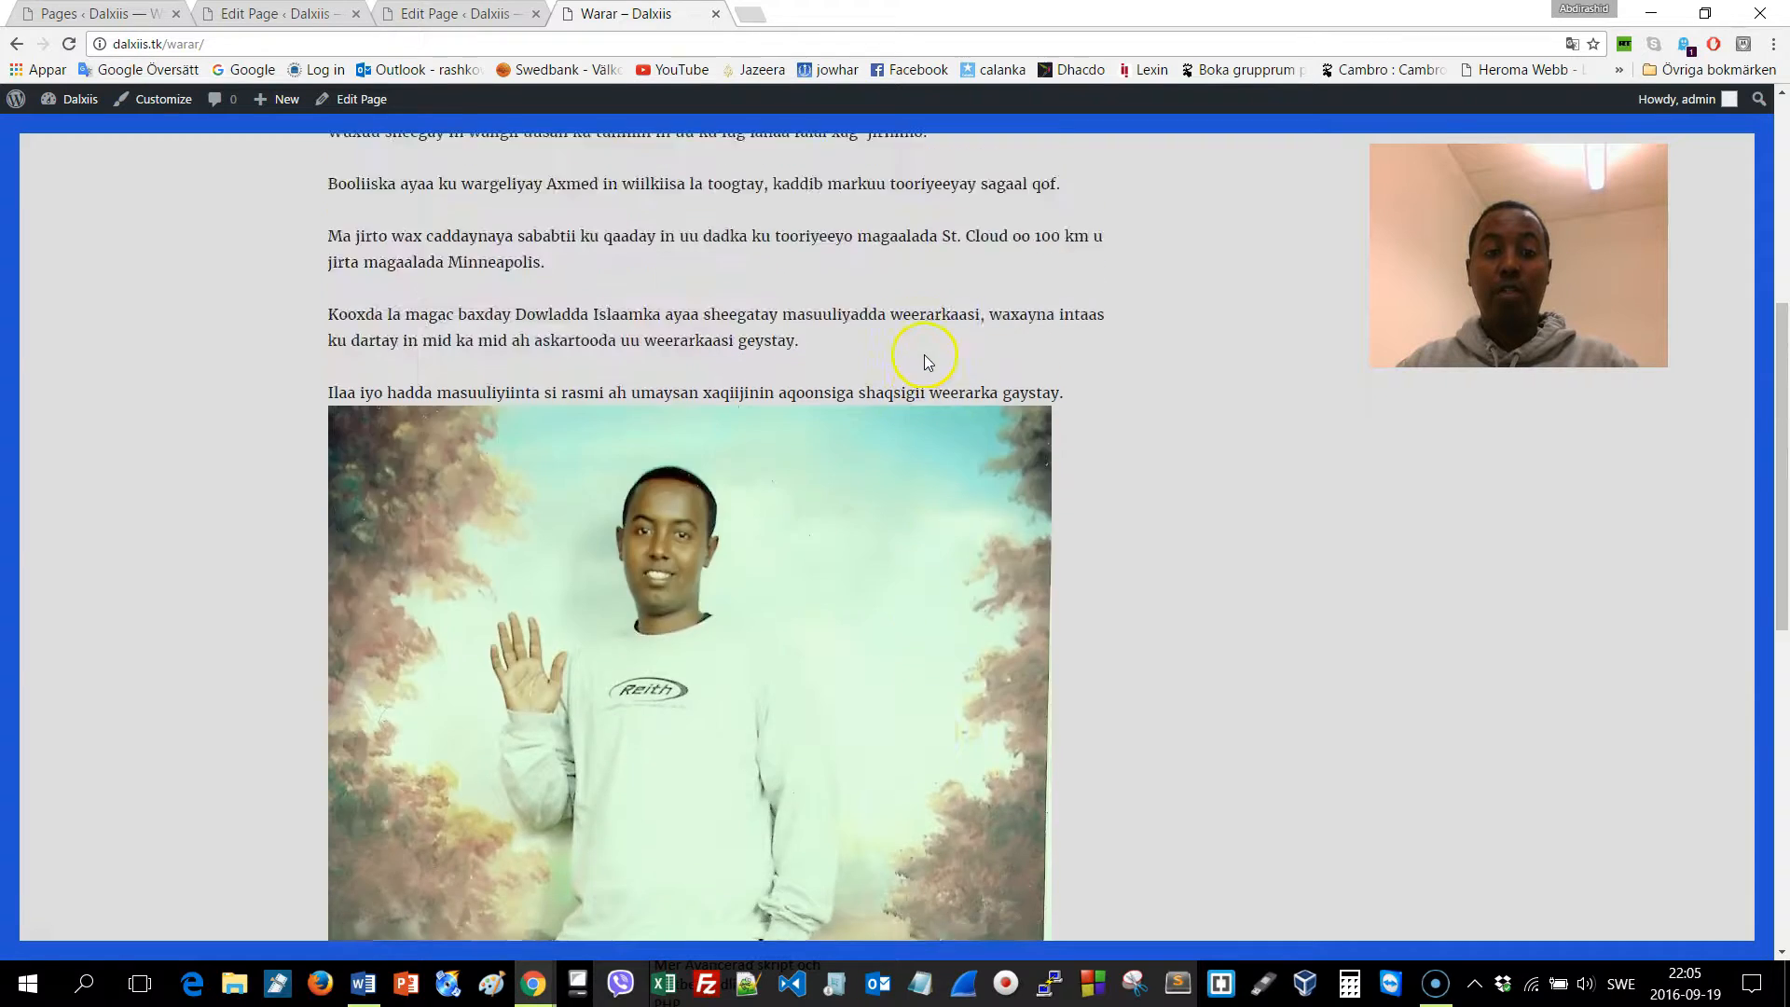
click(1217, 264)
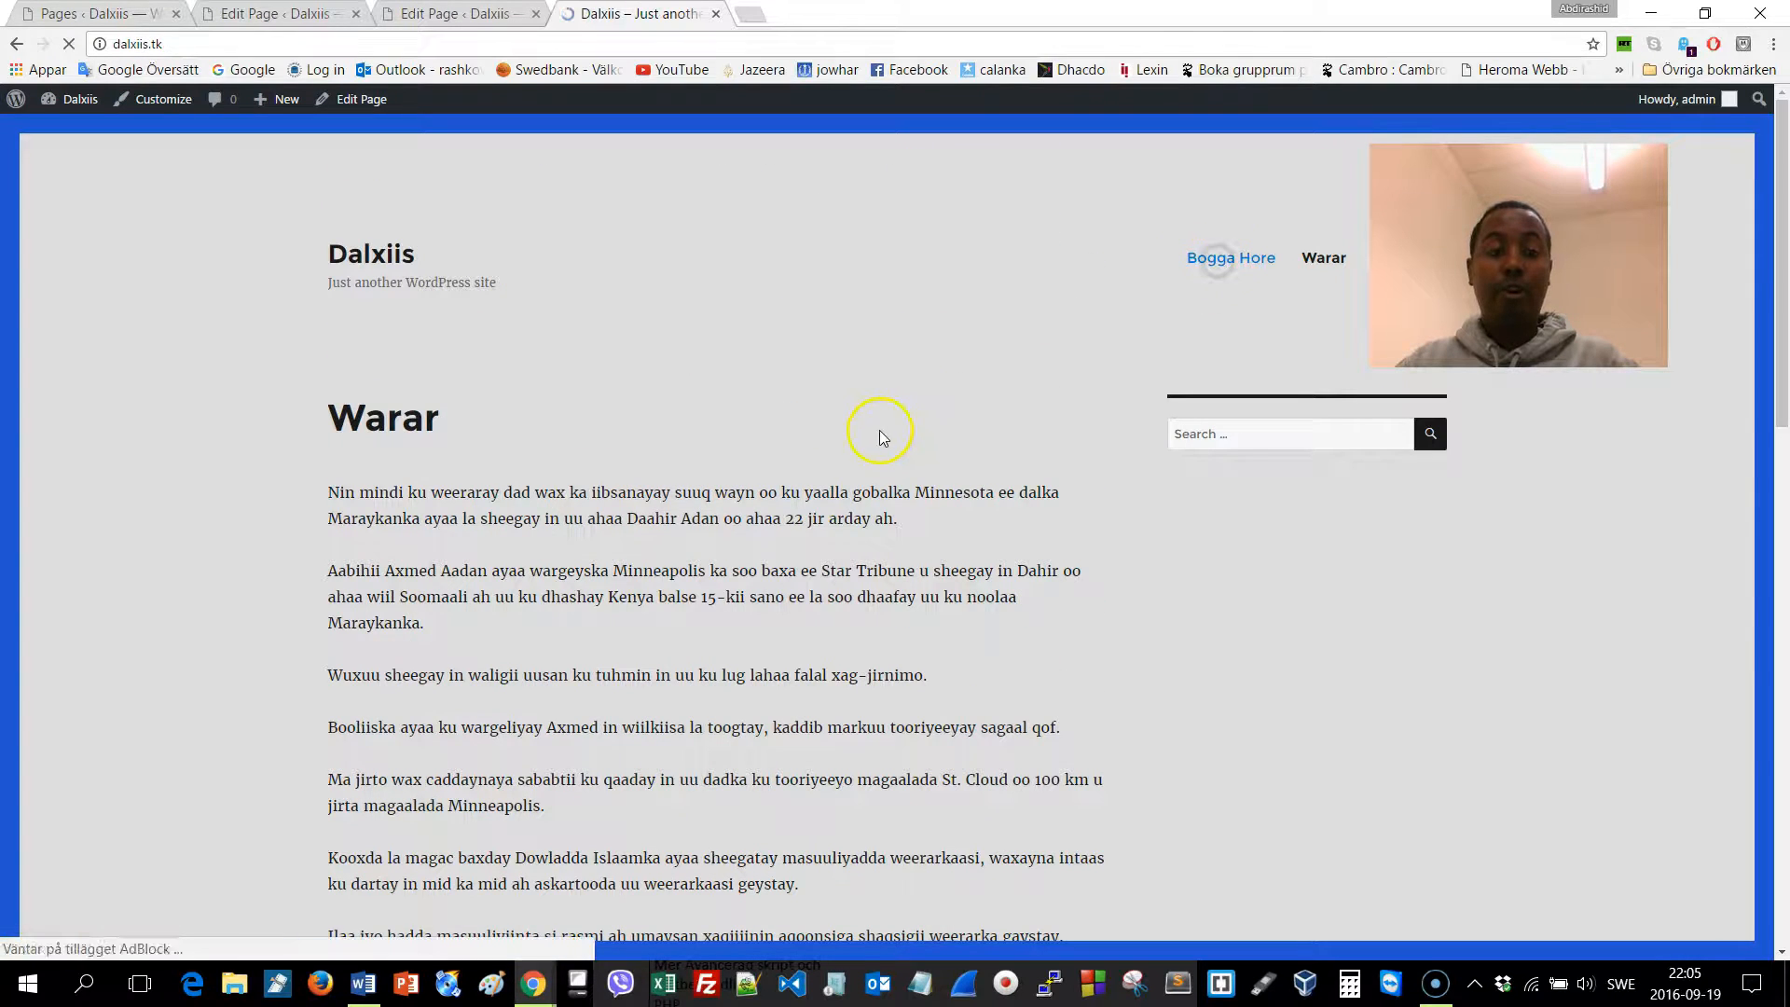
scroll(883, 428, down, 3)
scroll(886, 426, up, 2)
scroll(886, 426, up, 1)
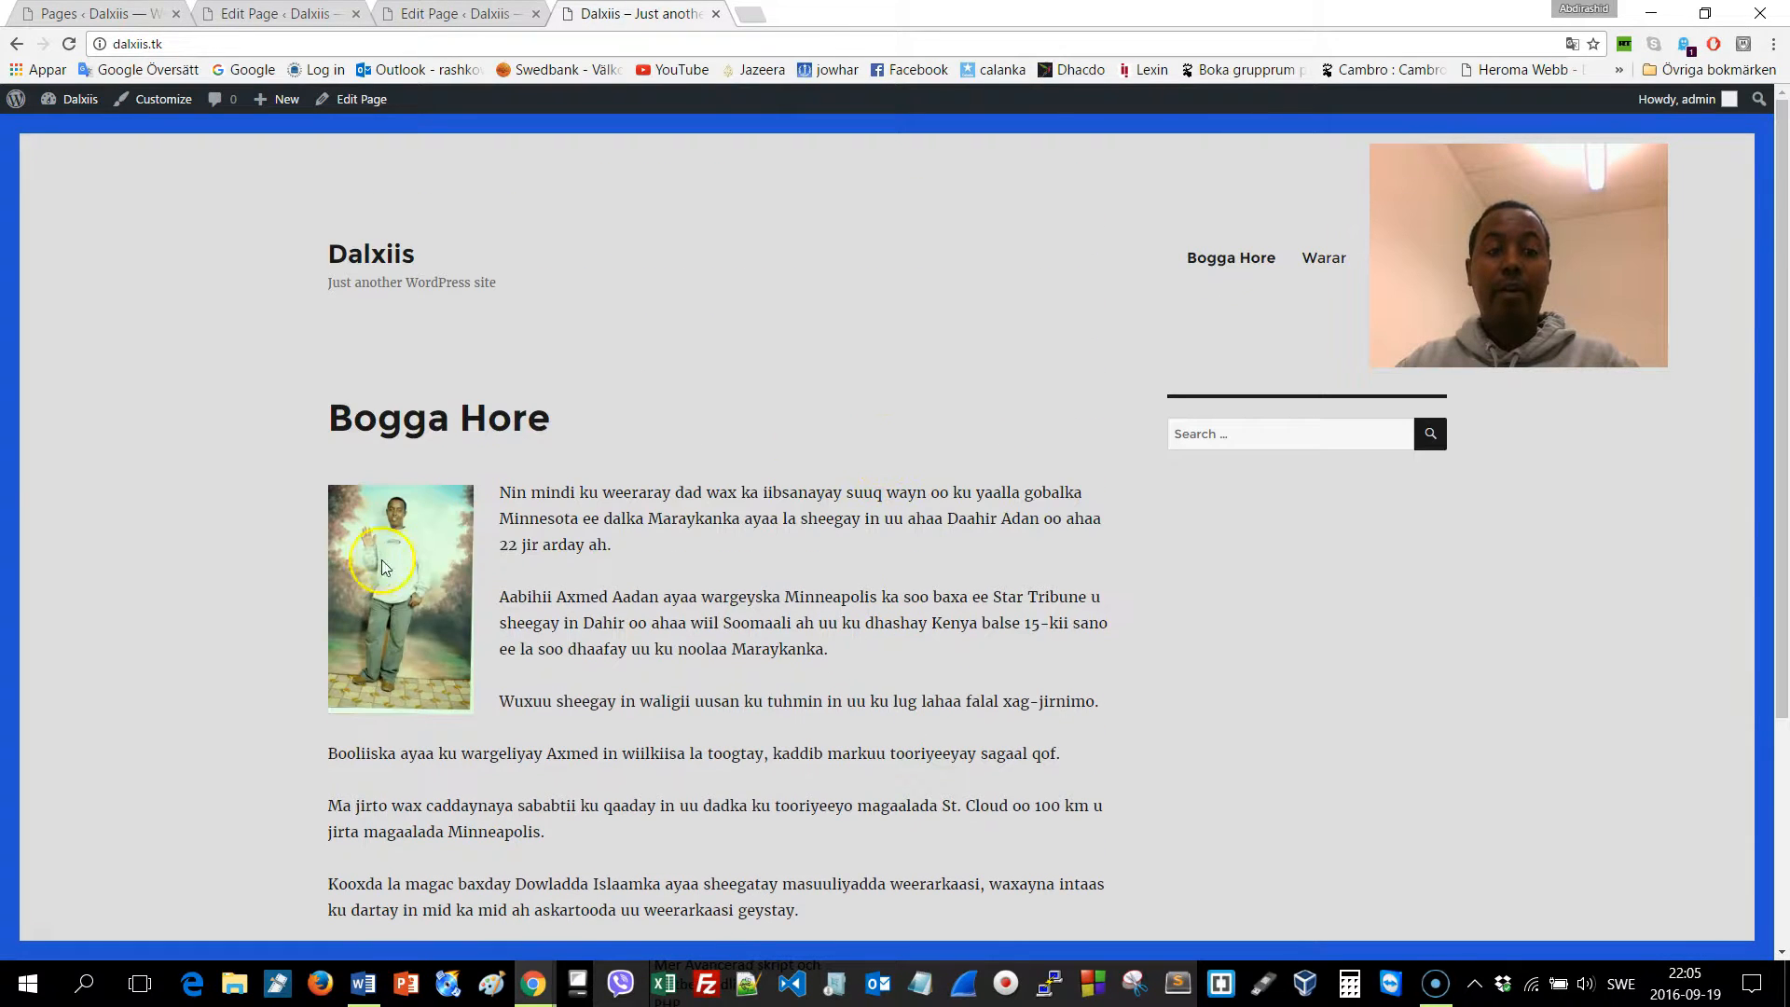
Recheck the Warar page, then open the Ciyaaraha page in the editor
click(1327, 253)
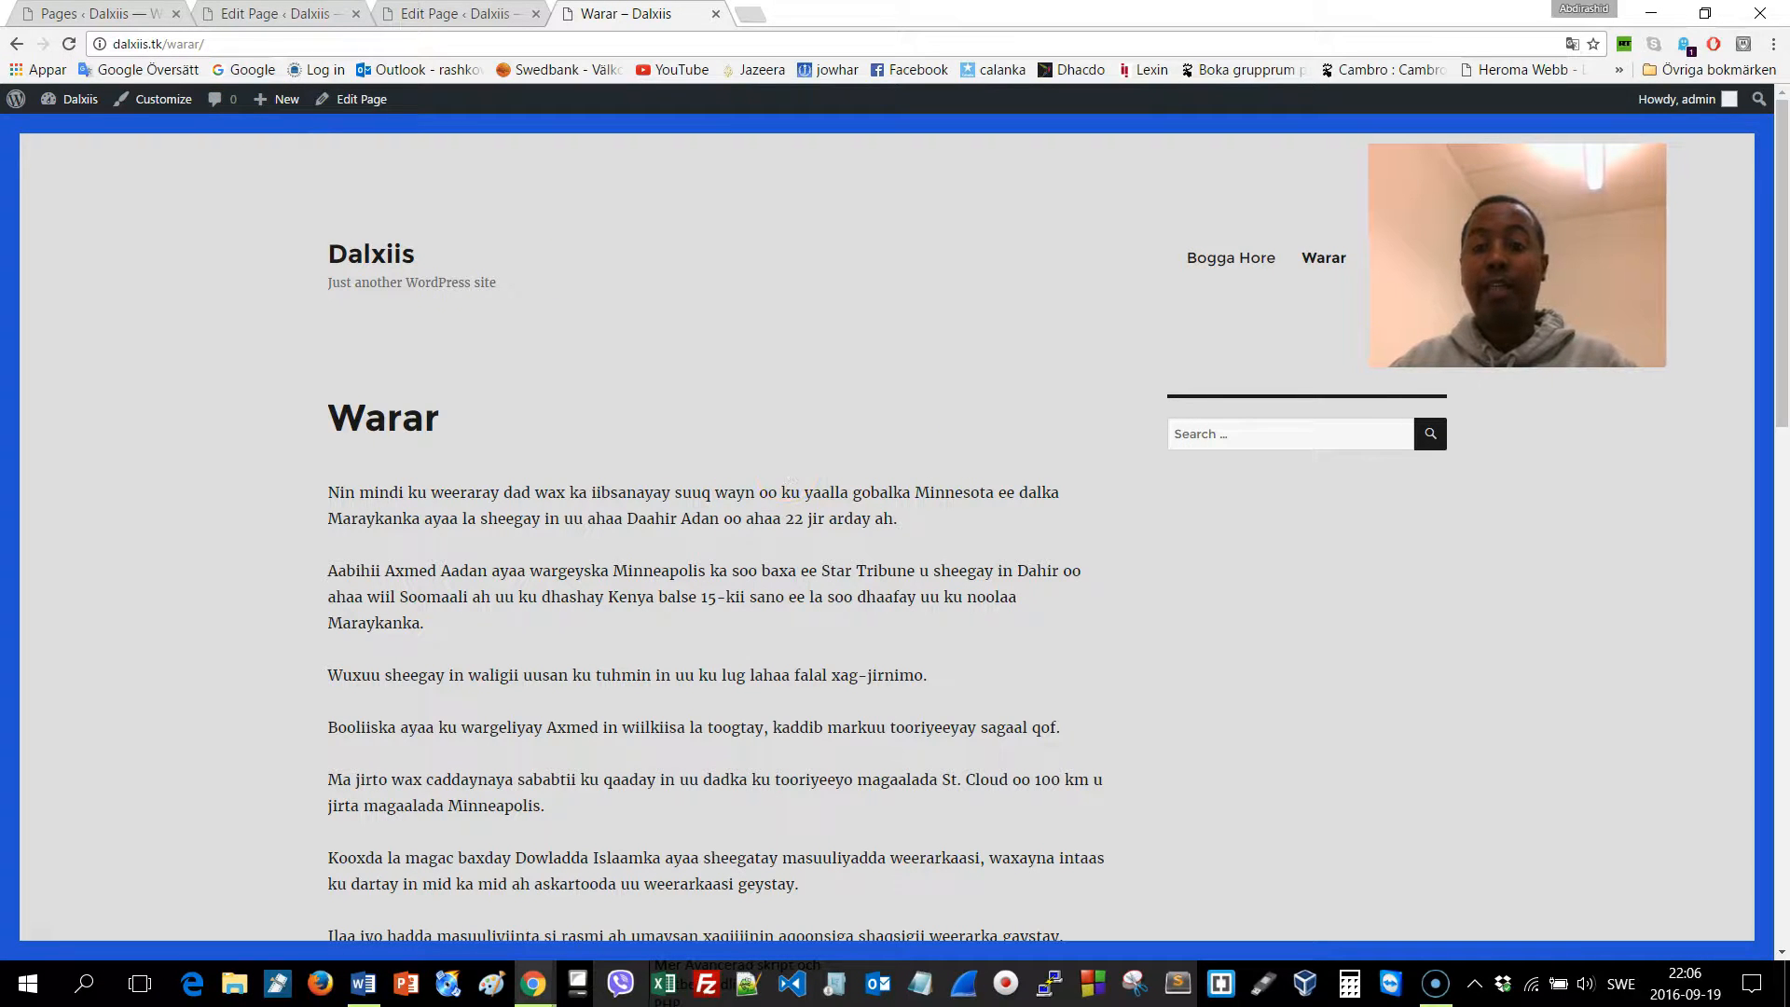
click(1321, 277)
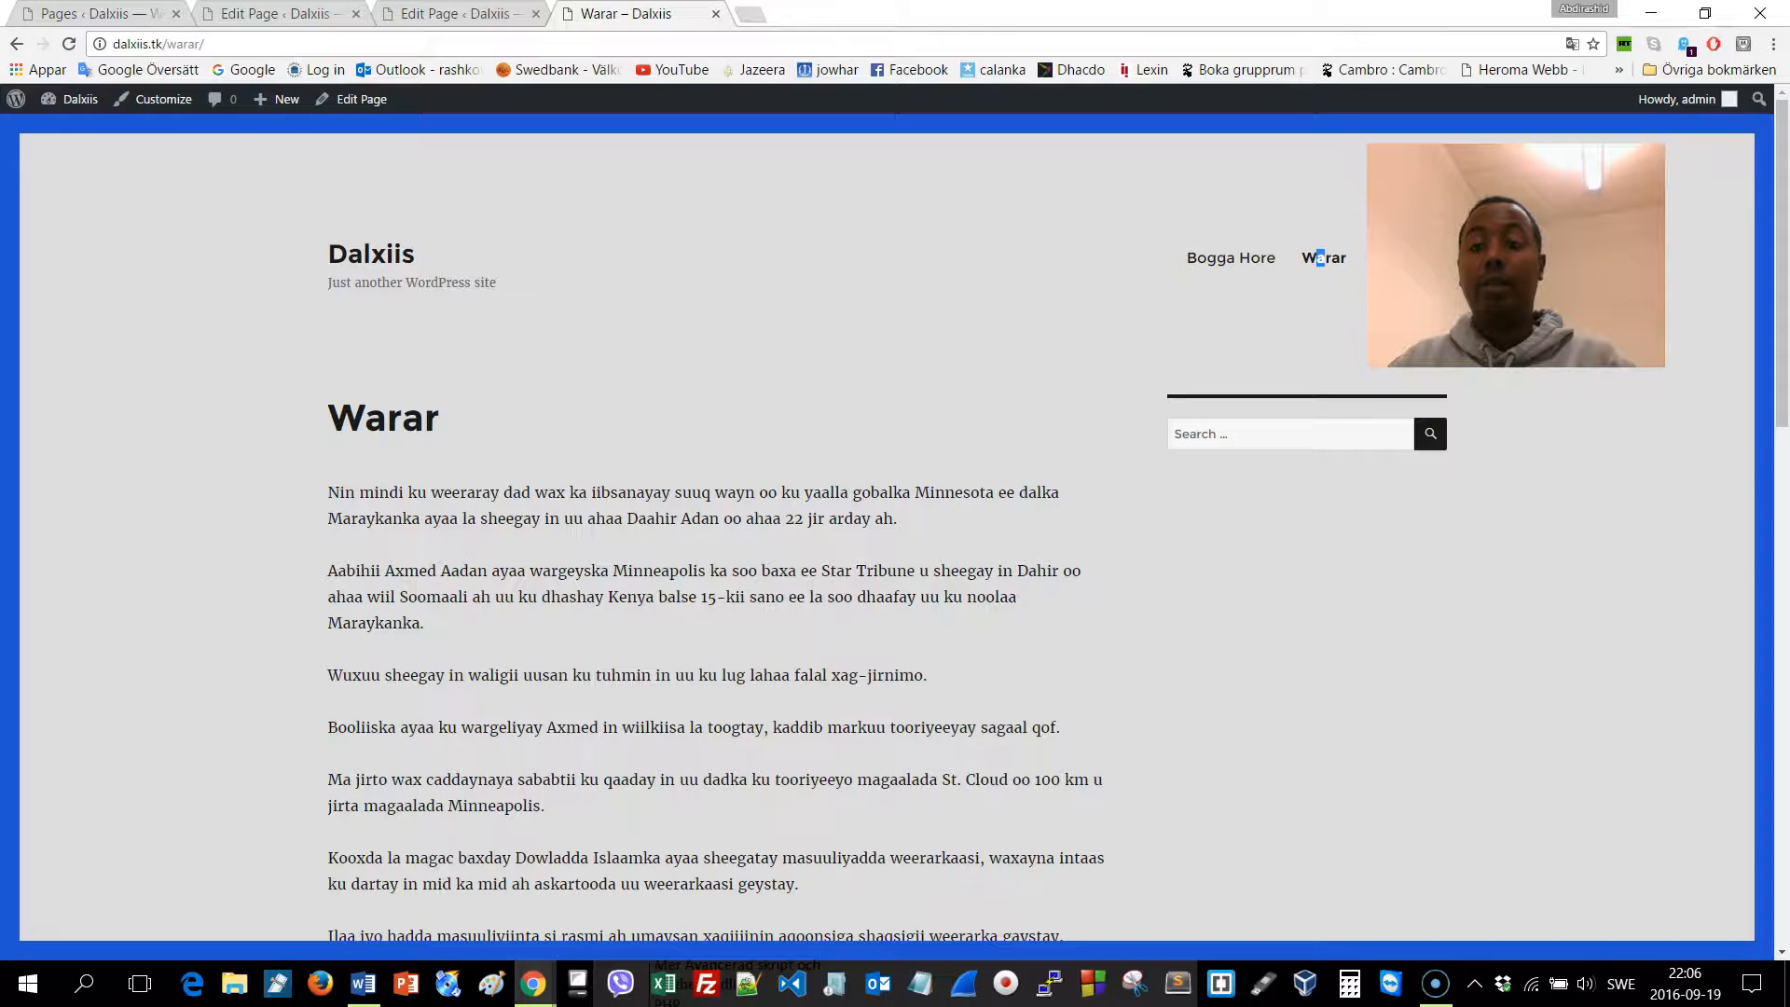
click(1424, 275)
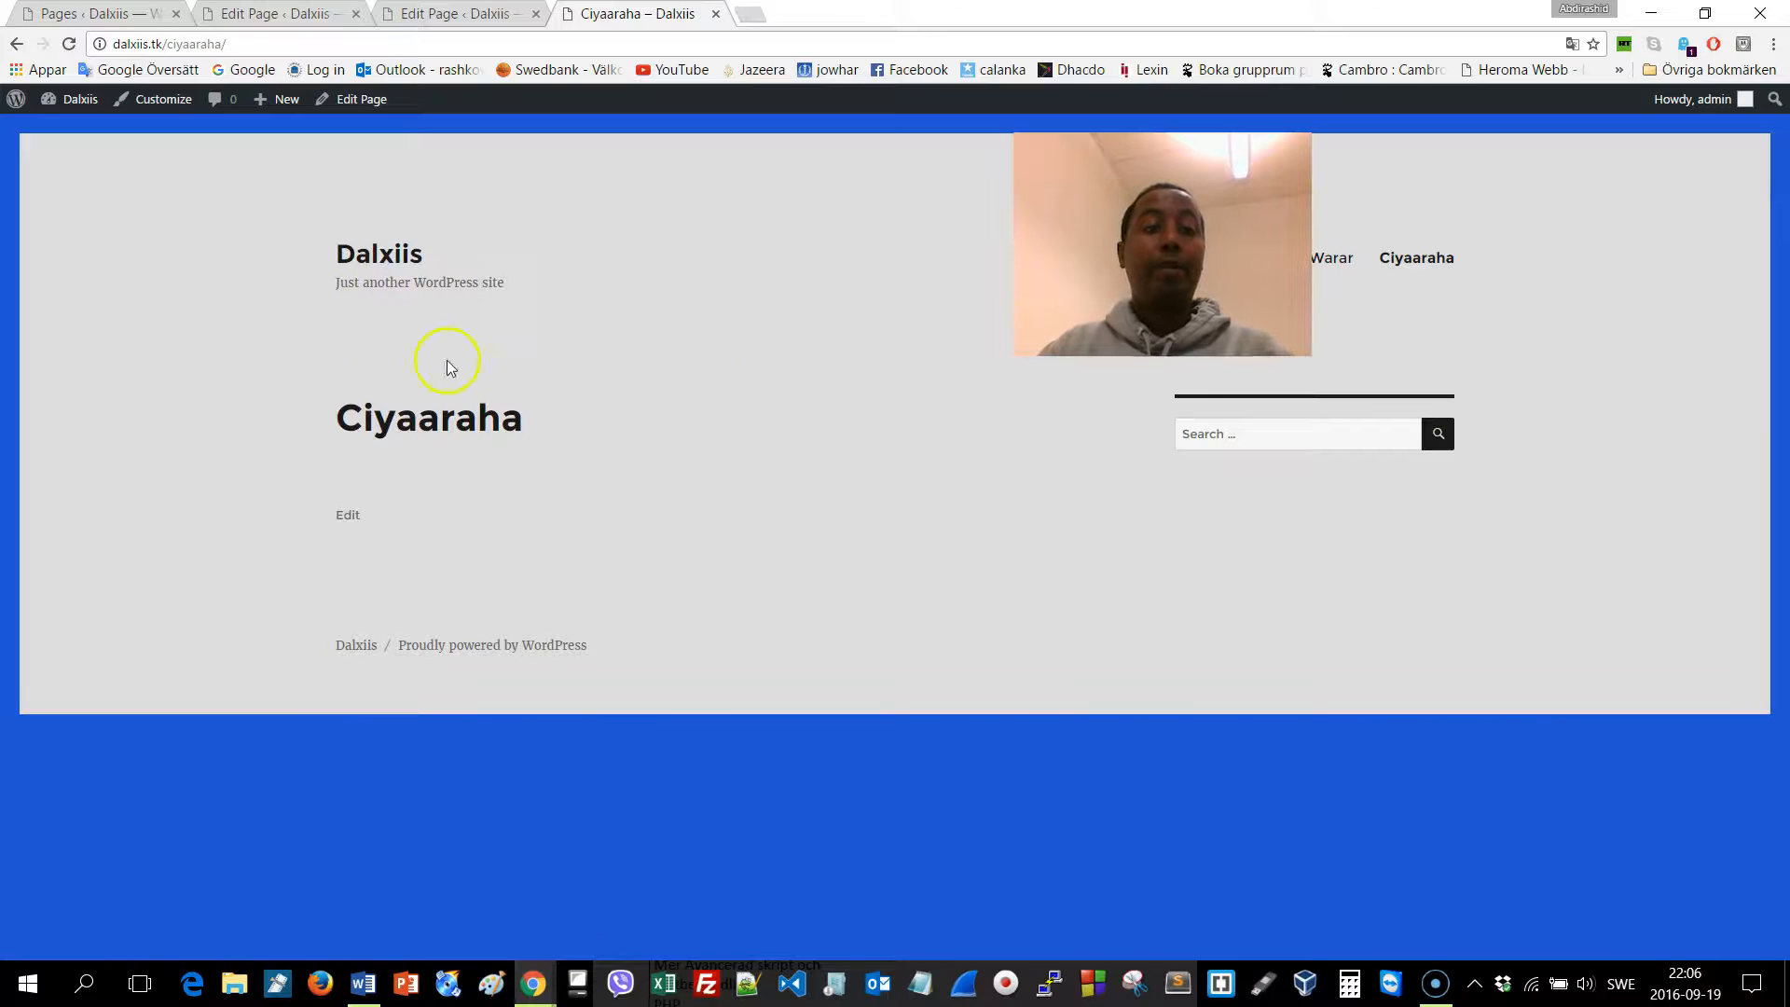
click(362, 99)
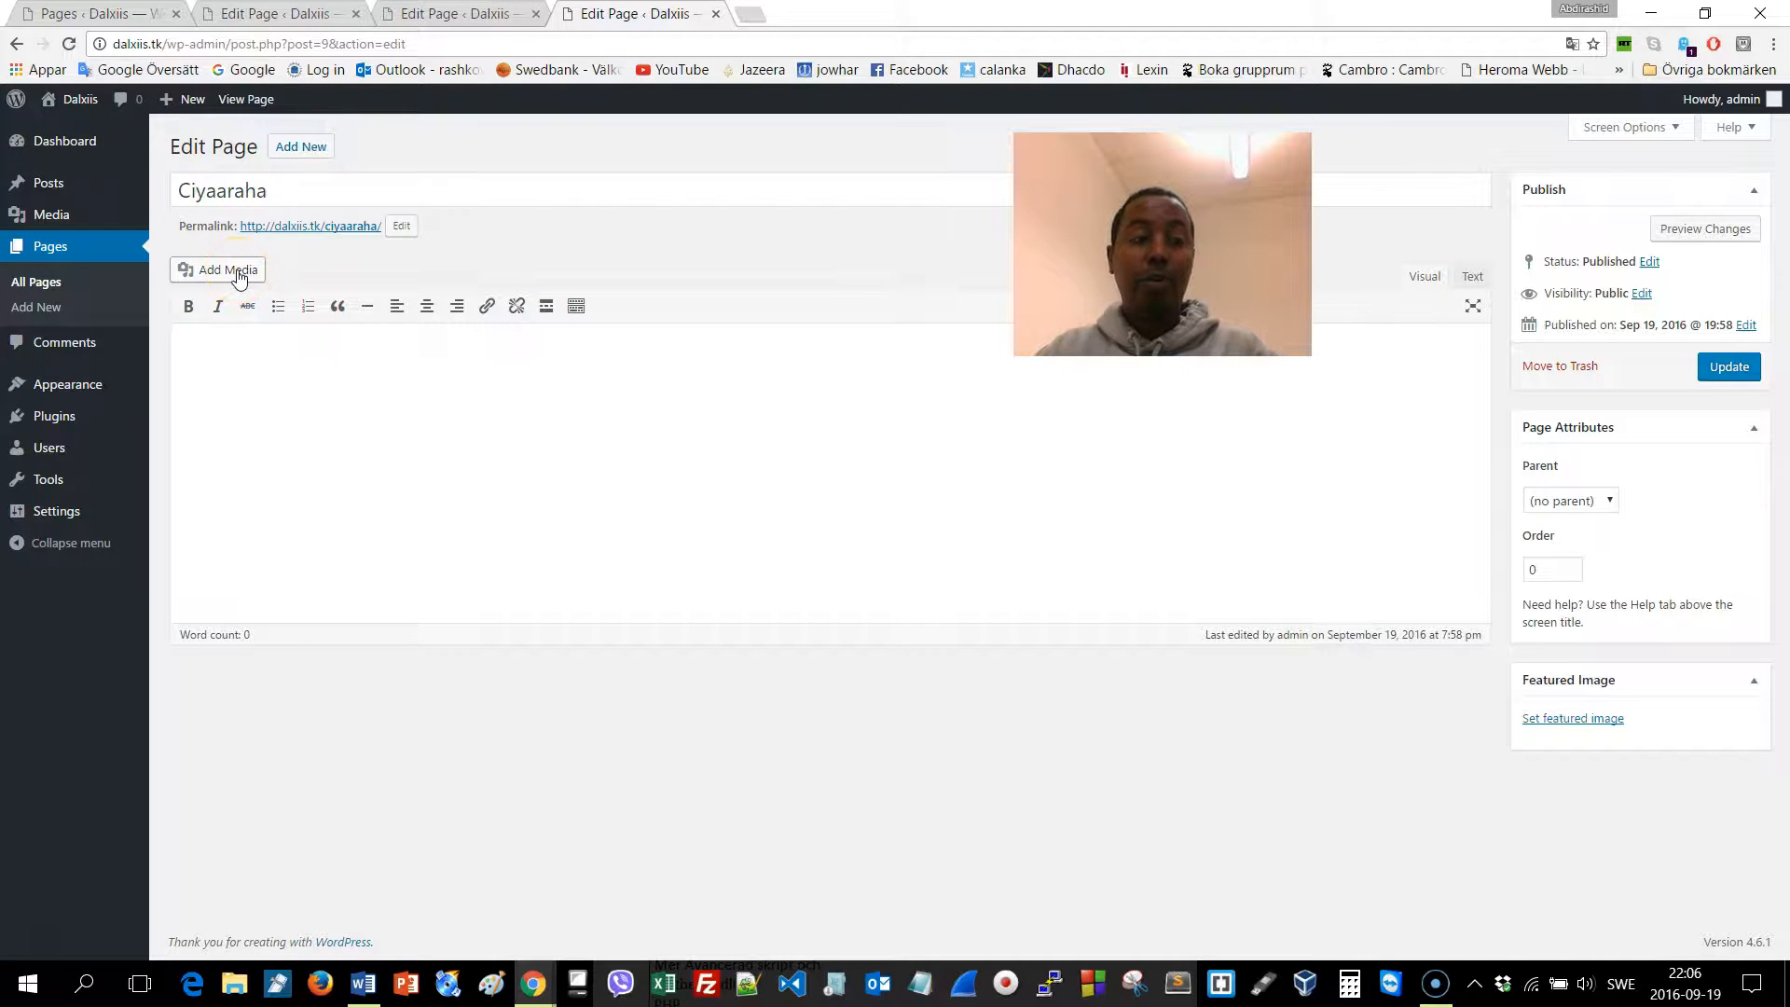
Open the Insert from URL media panel on the Ciyaaraha page, then a new blank browser tab
click(239, 273)
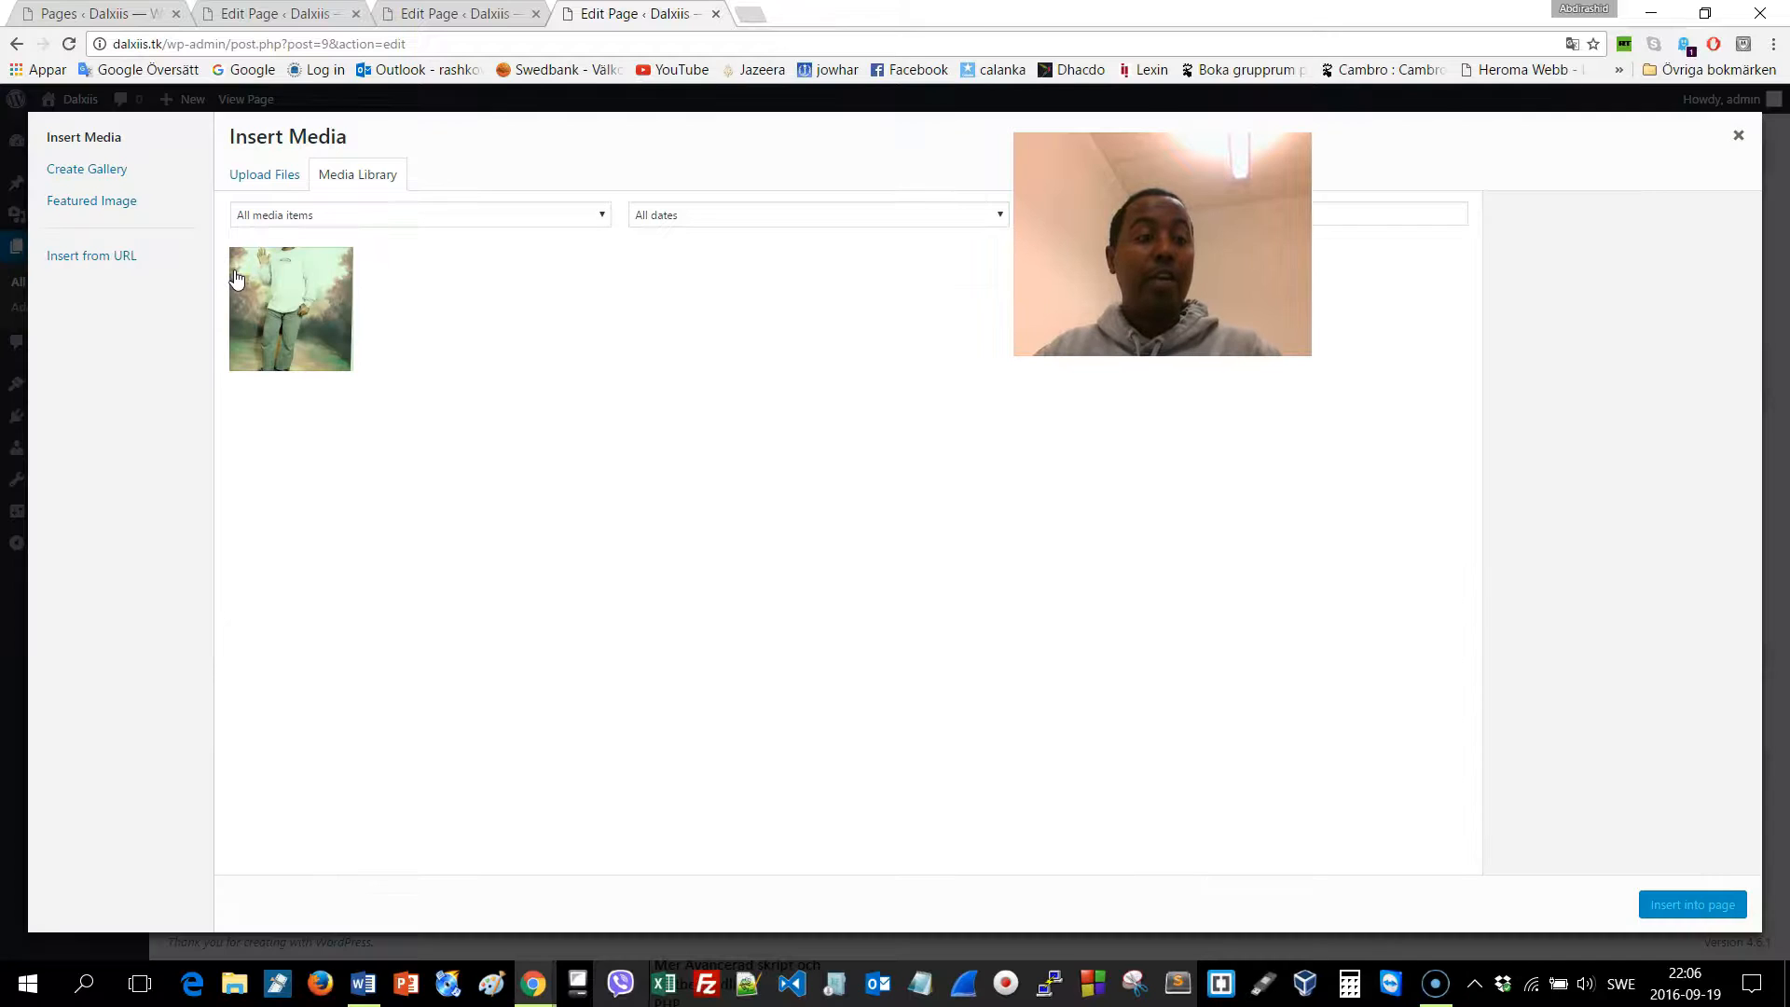
click(127, 261)
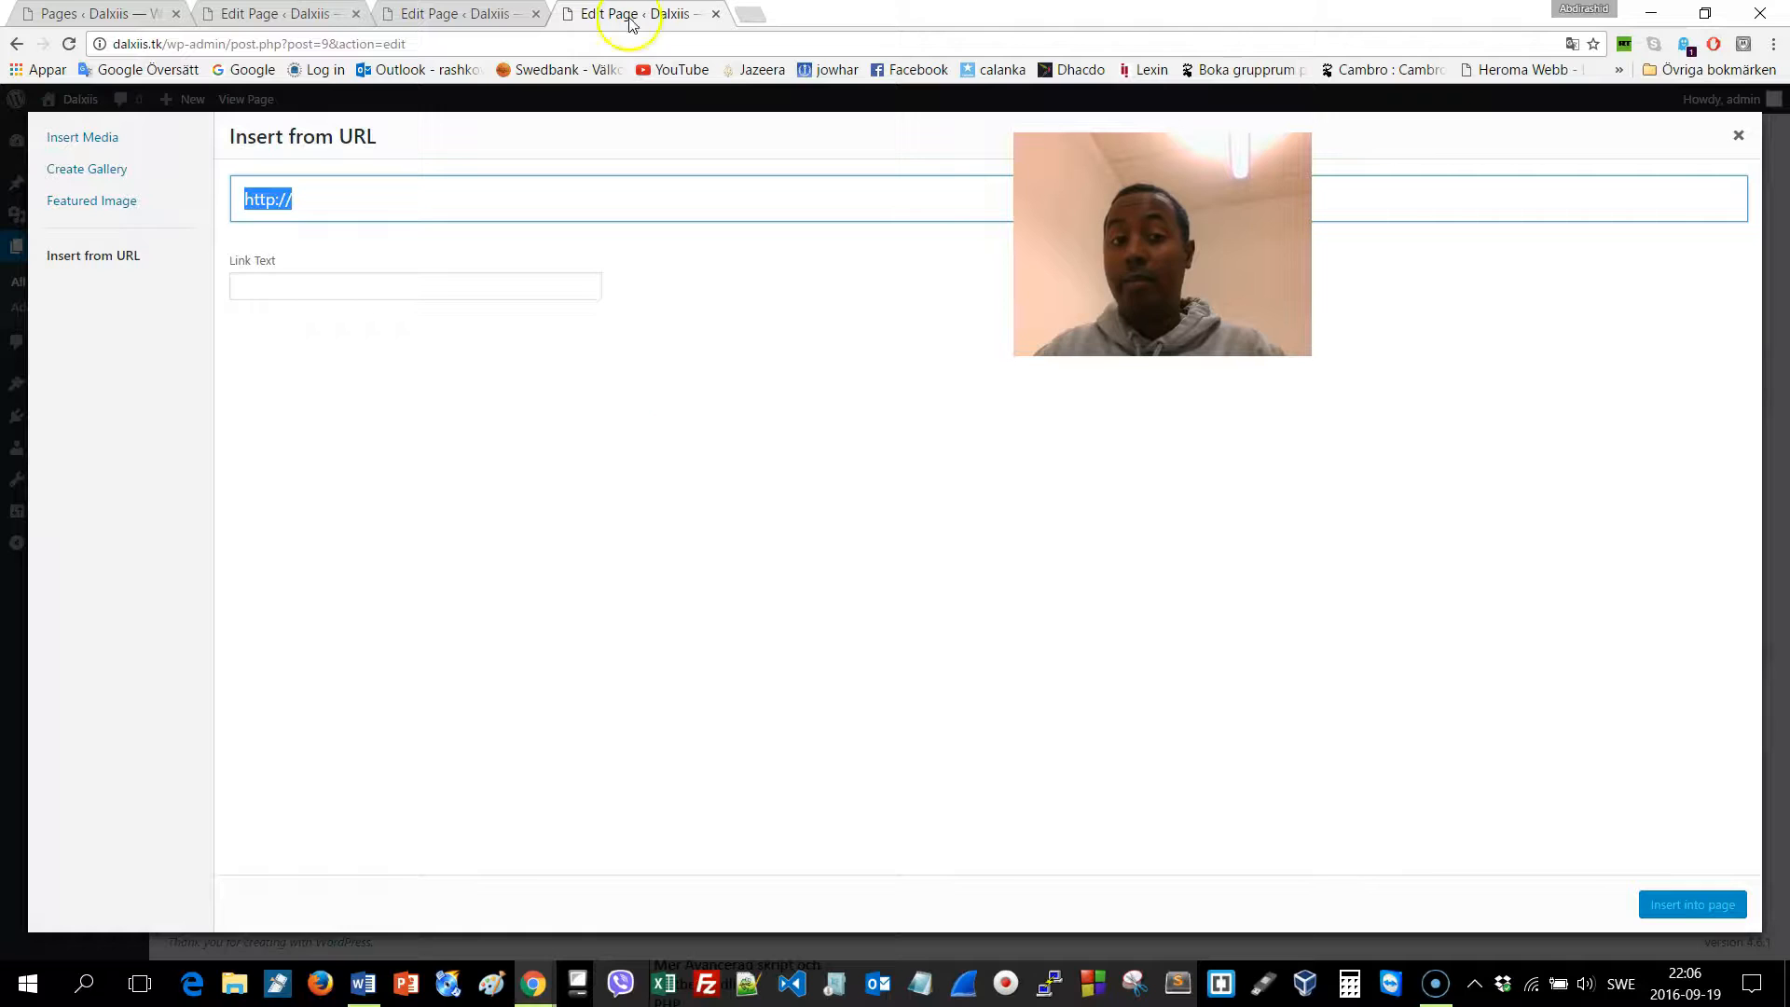
click(749, 14)
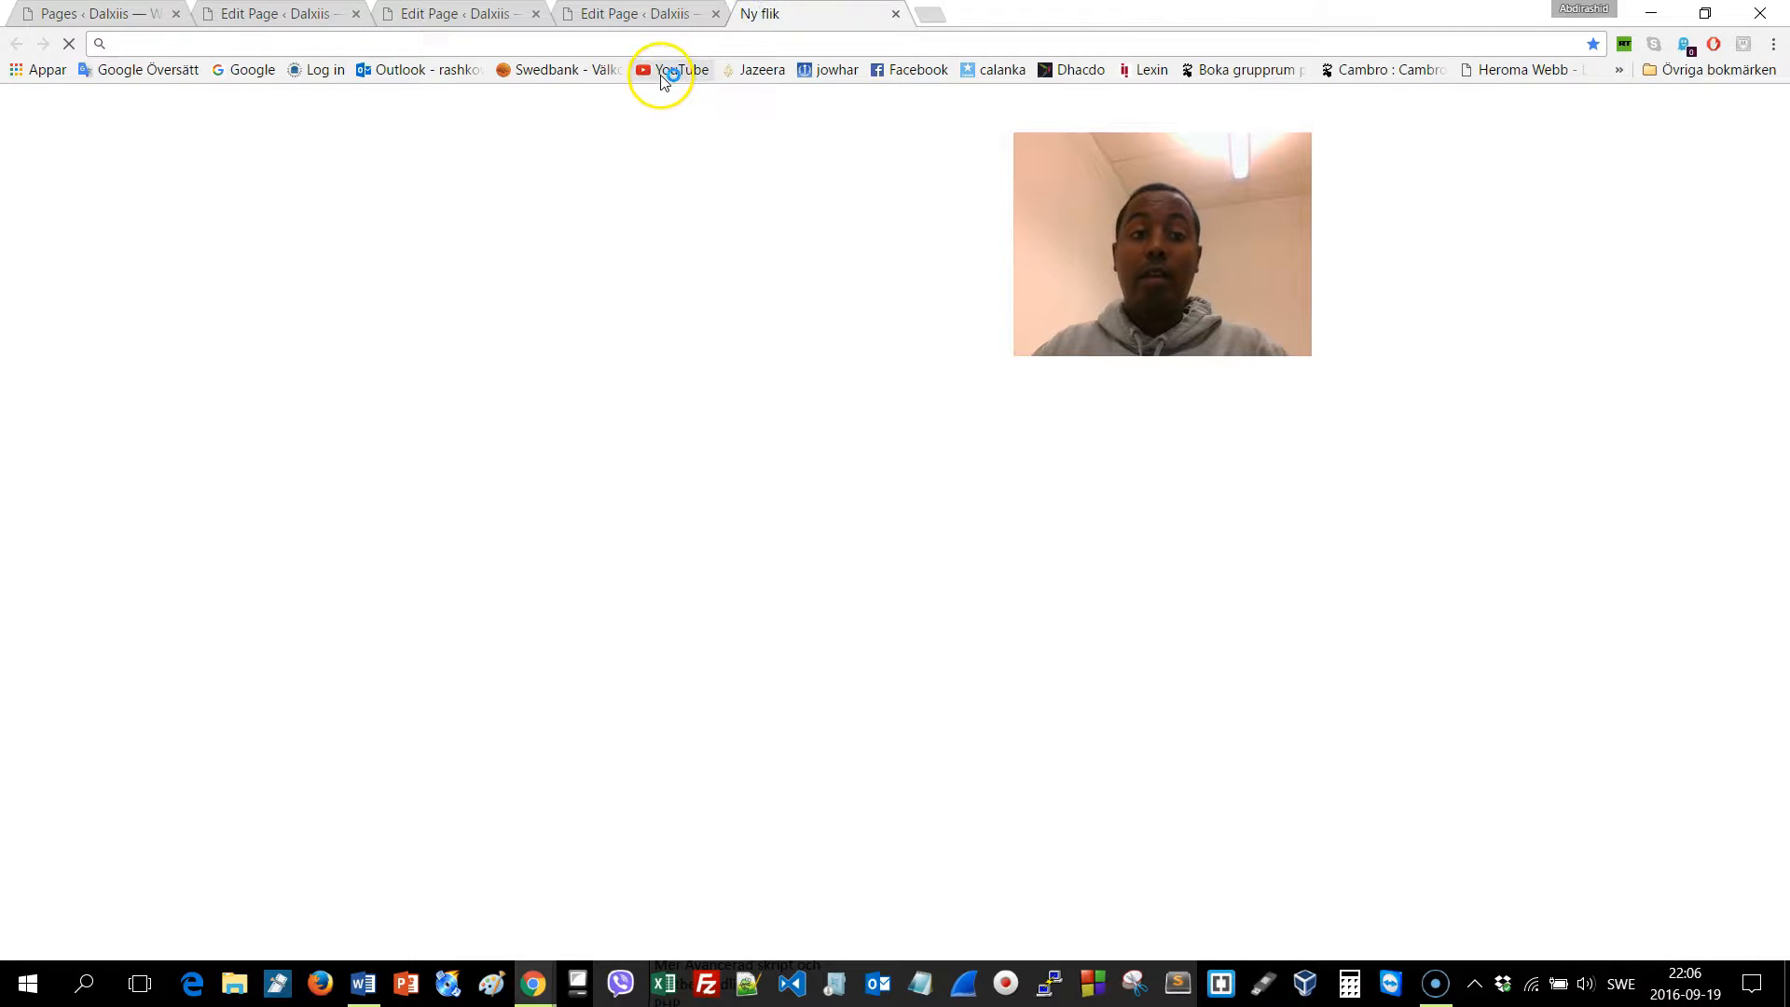
Open 'Waa kaa dambeeyaa door waxaan iraahdaba' from your YouTube channel's videos and cut its URL
click(664, 73)
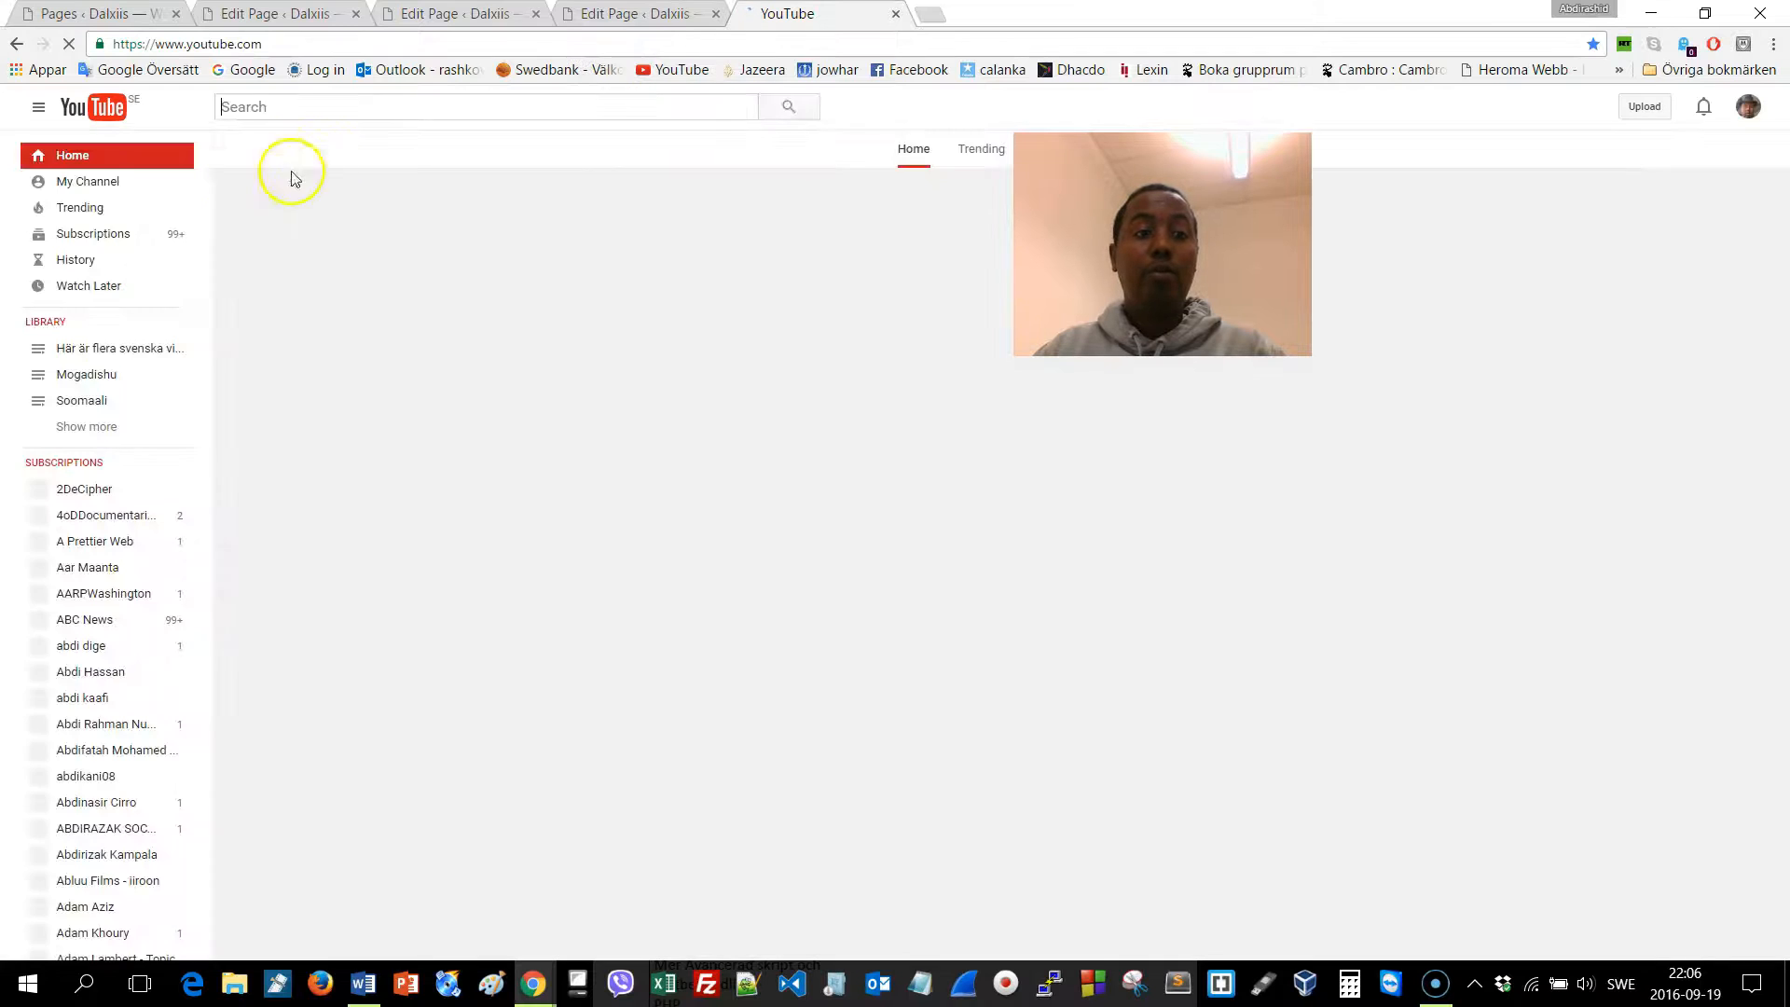
click(84, 182)
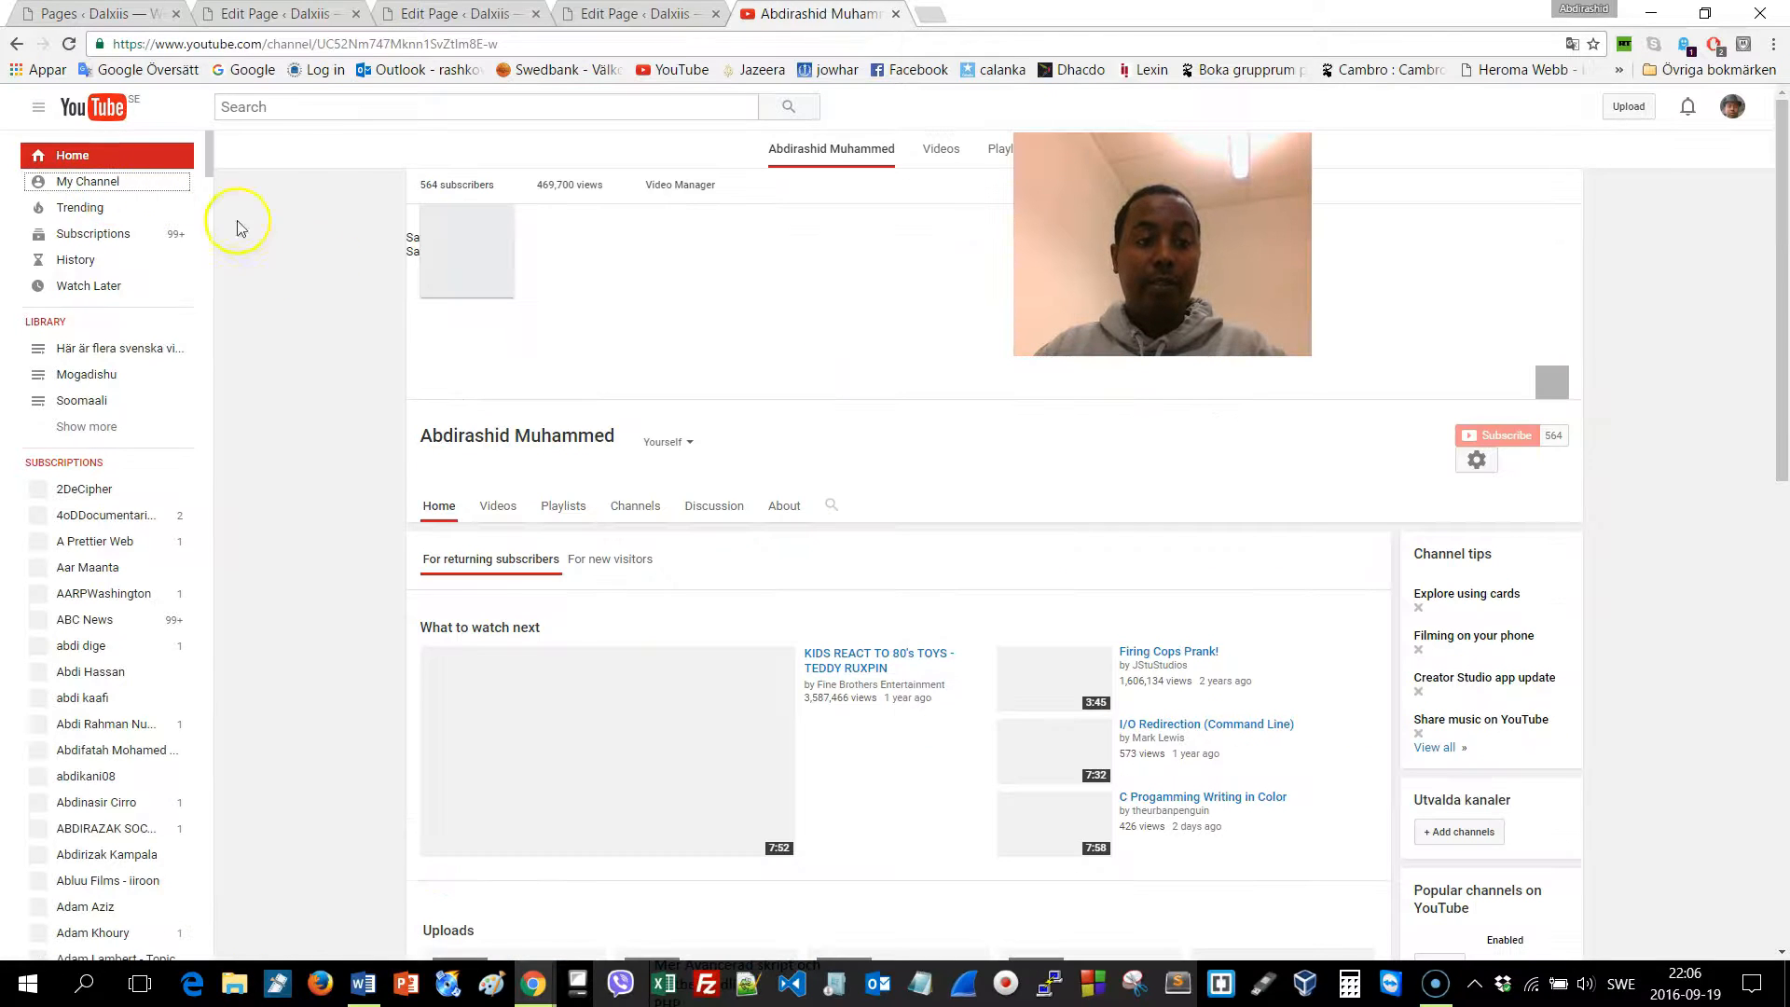
click(494, 451)
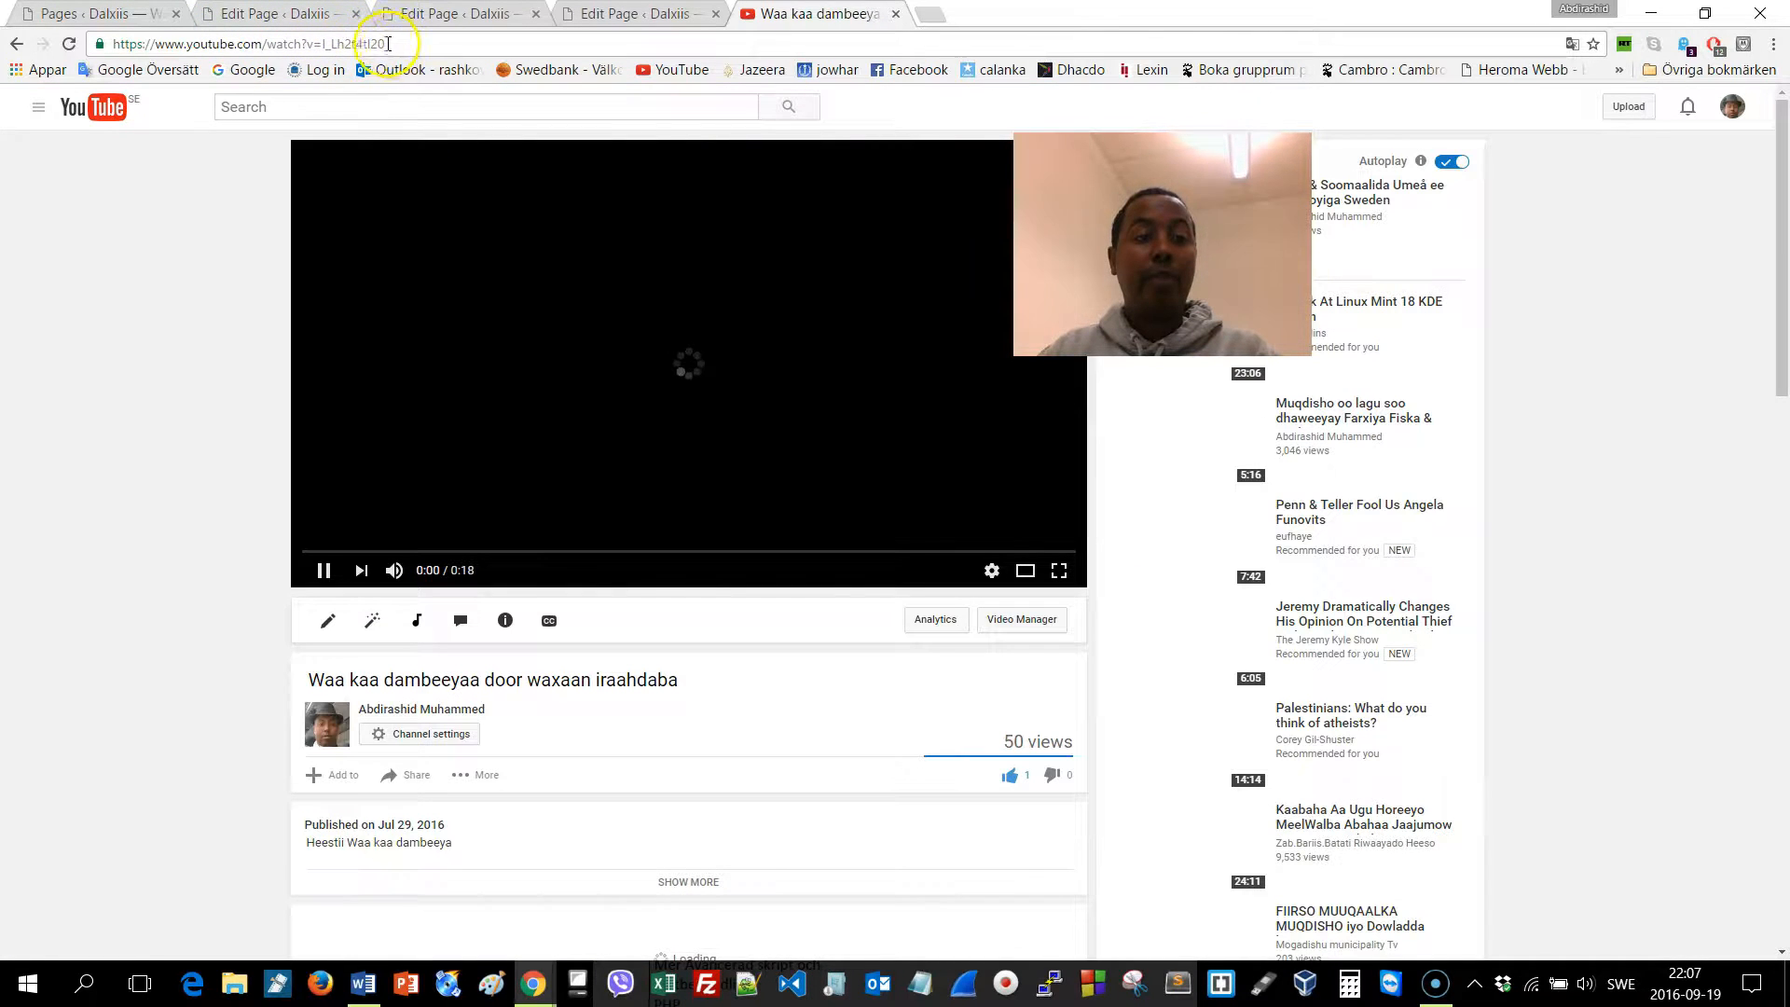
drag(404, 44, 84, 44)
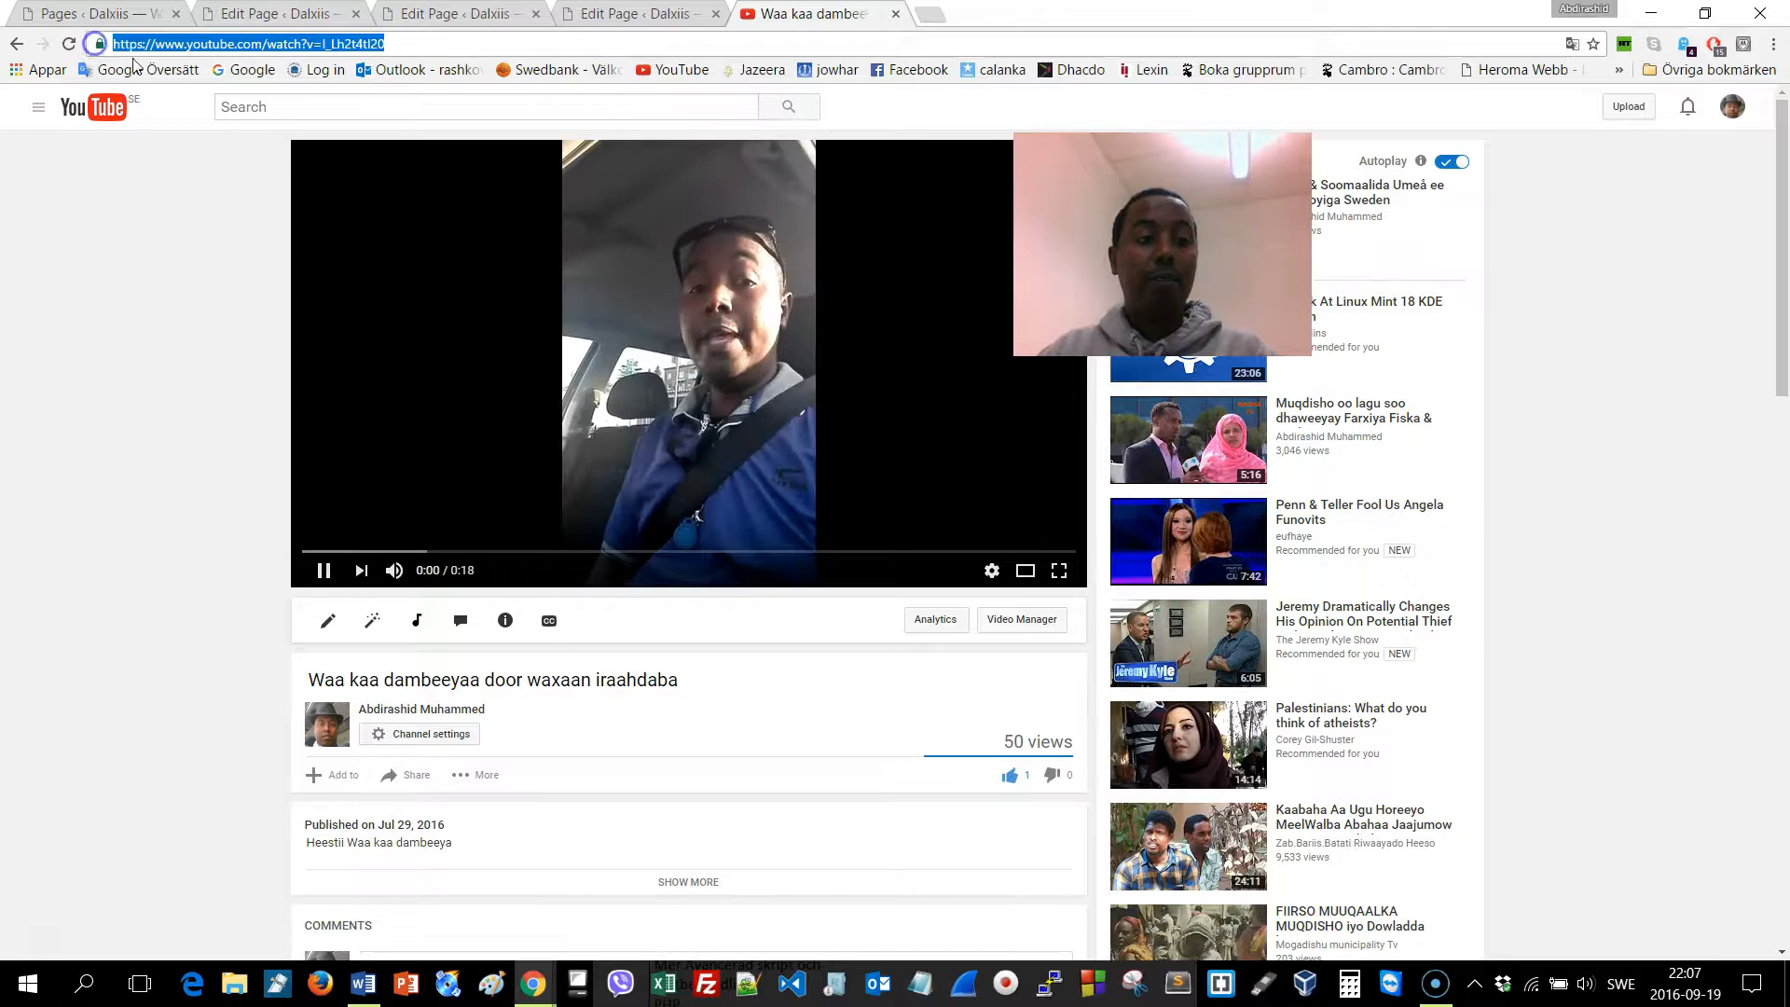
key(ctrl+x)
click(640, 320)
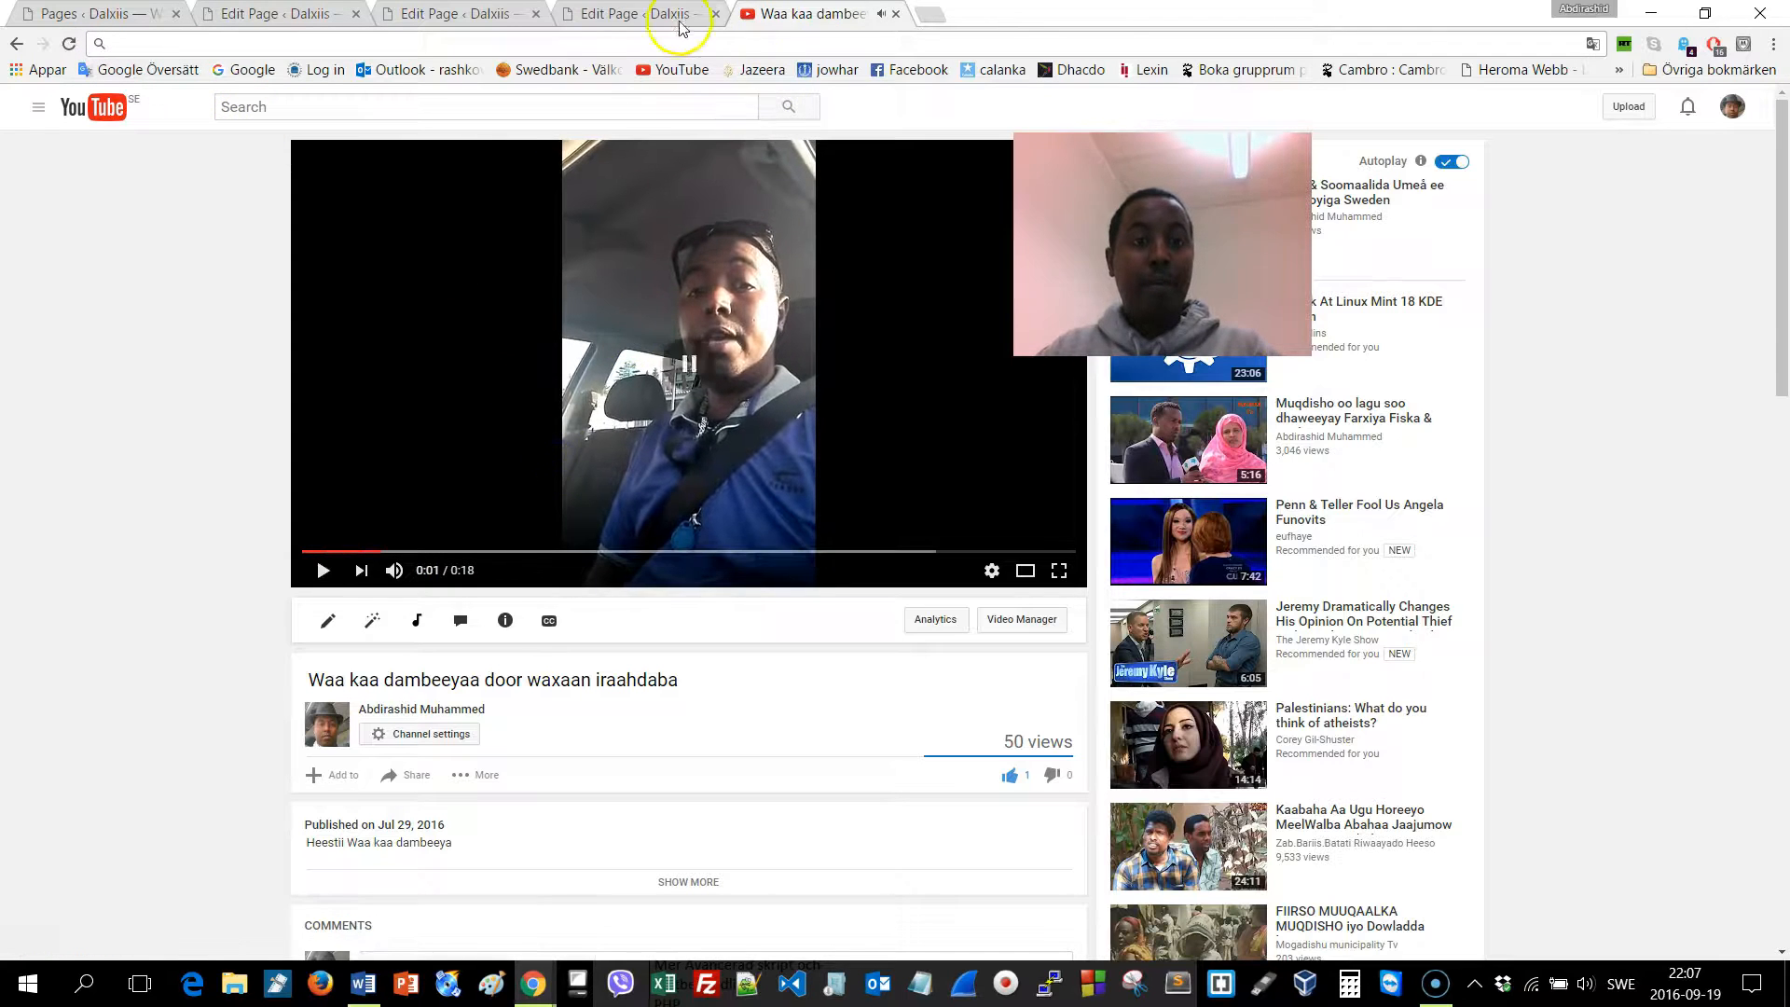
Paste the YouTube URL into Insert from URL, embed the video, and update the Ciyaaraha page
click(615, 17)
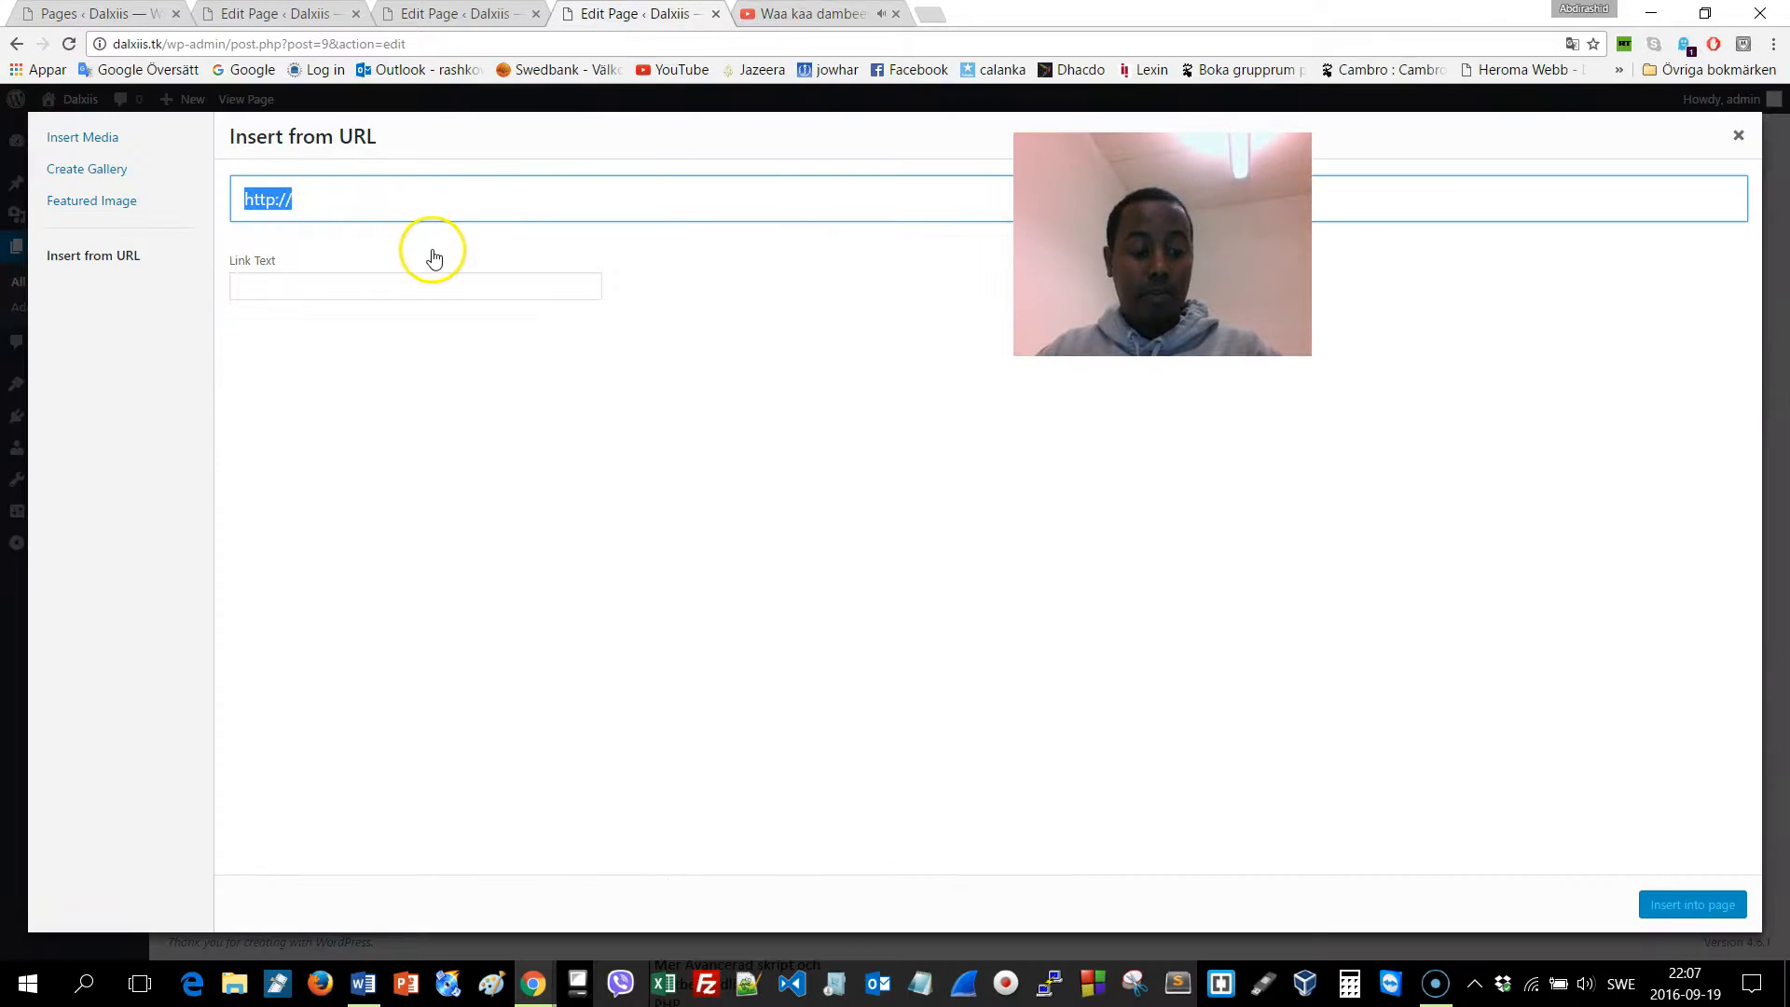
key(ctrl+v)
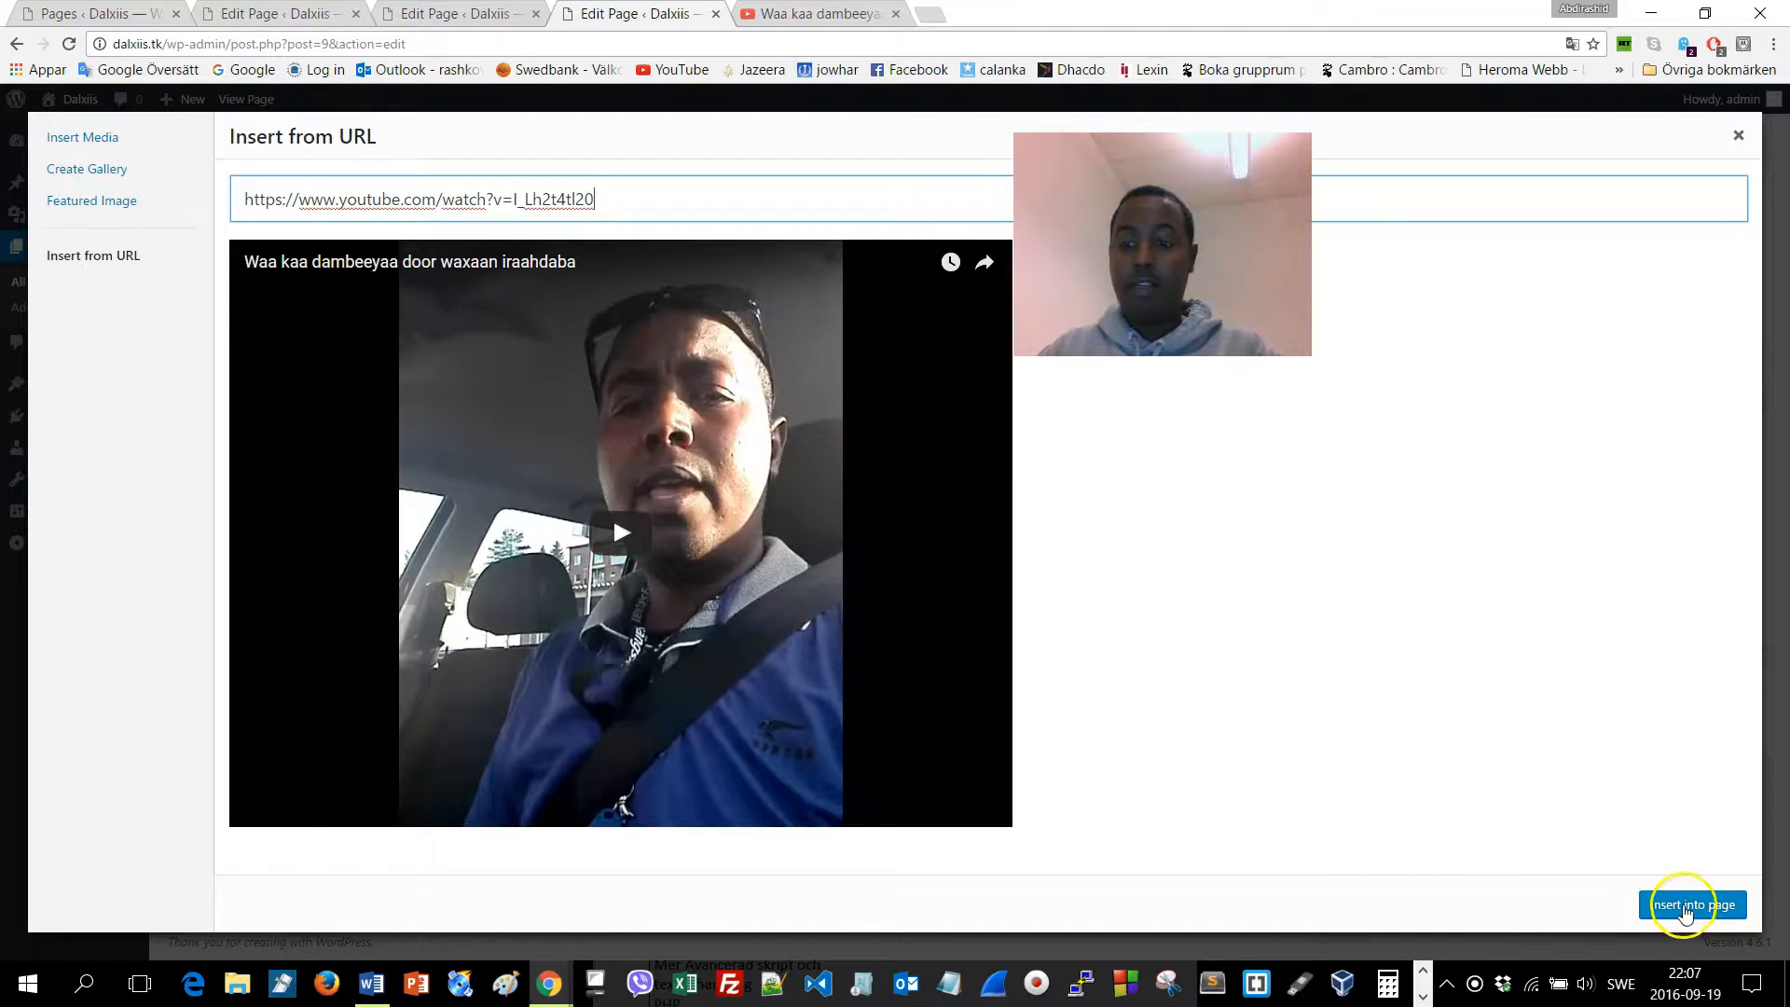
click(1686, 909)
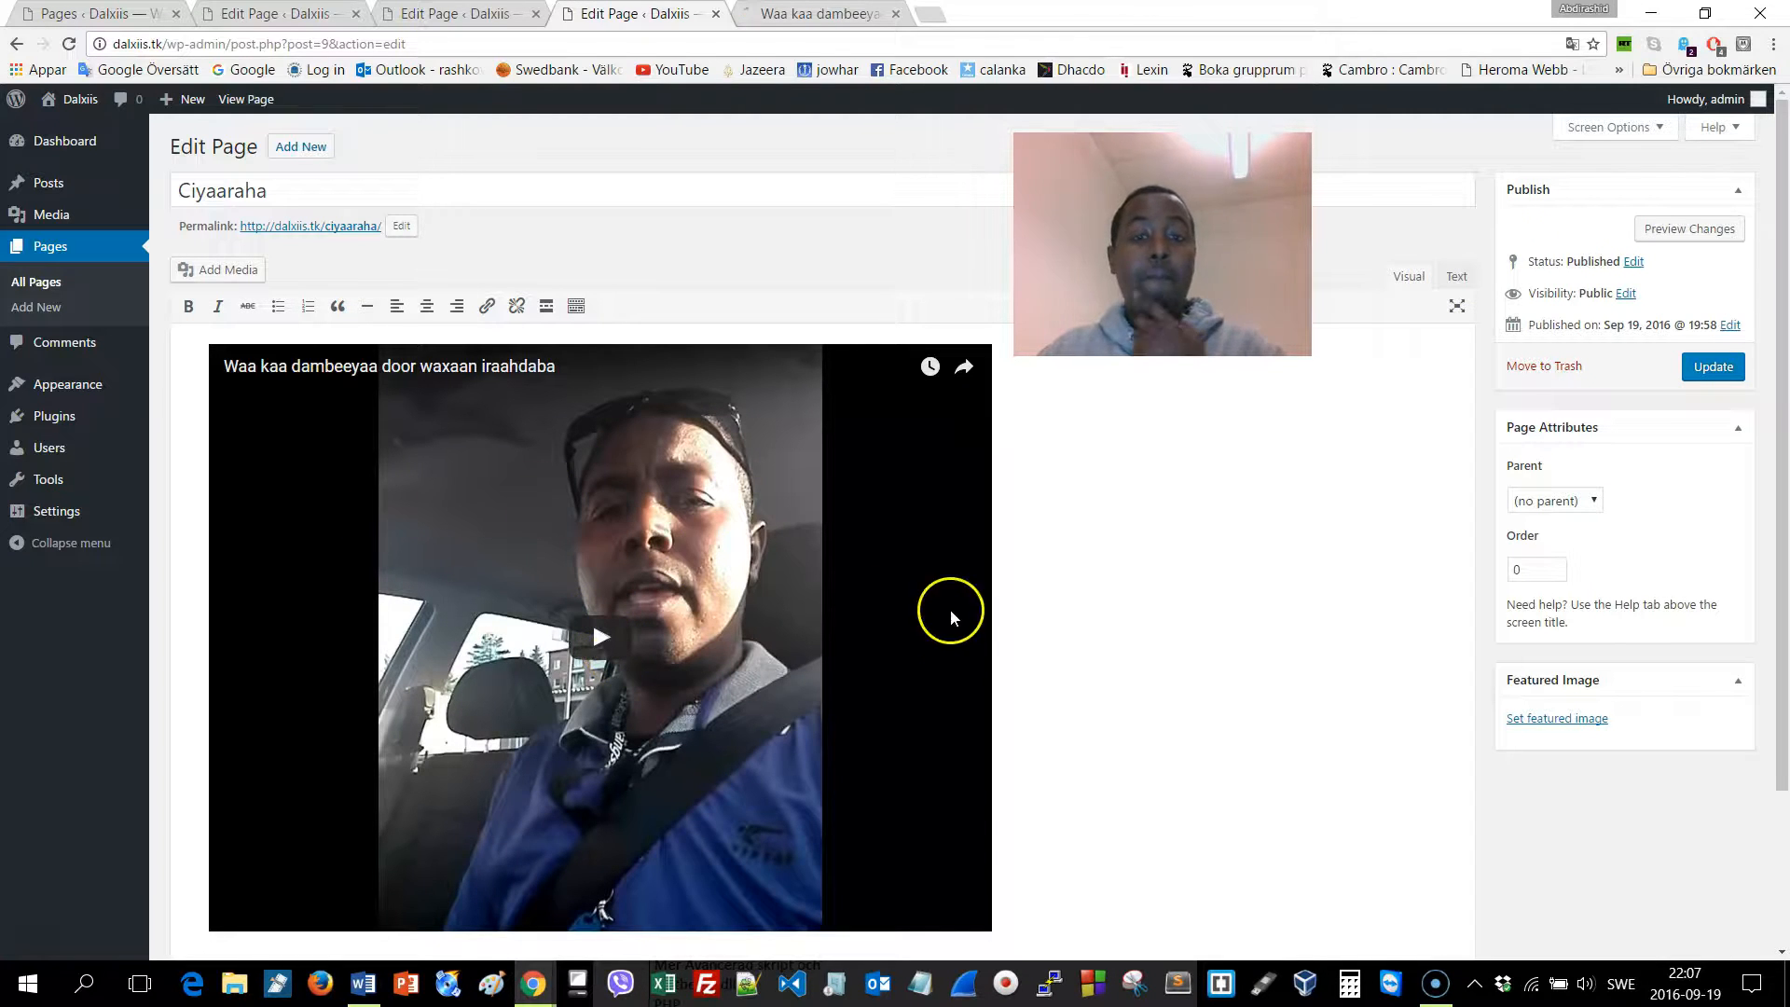
scroll(949, 608, down, 2)
scroll(1025, 709, up, 2)
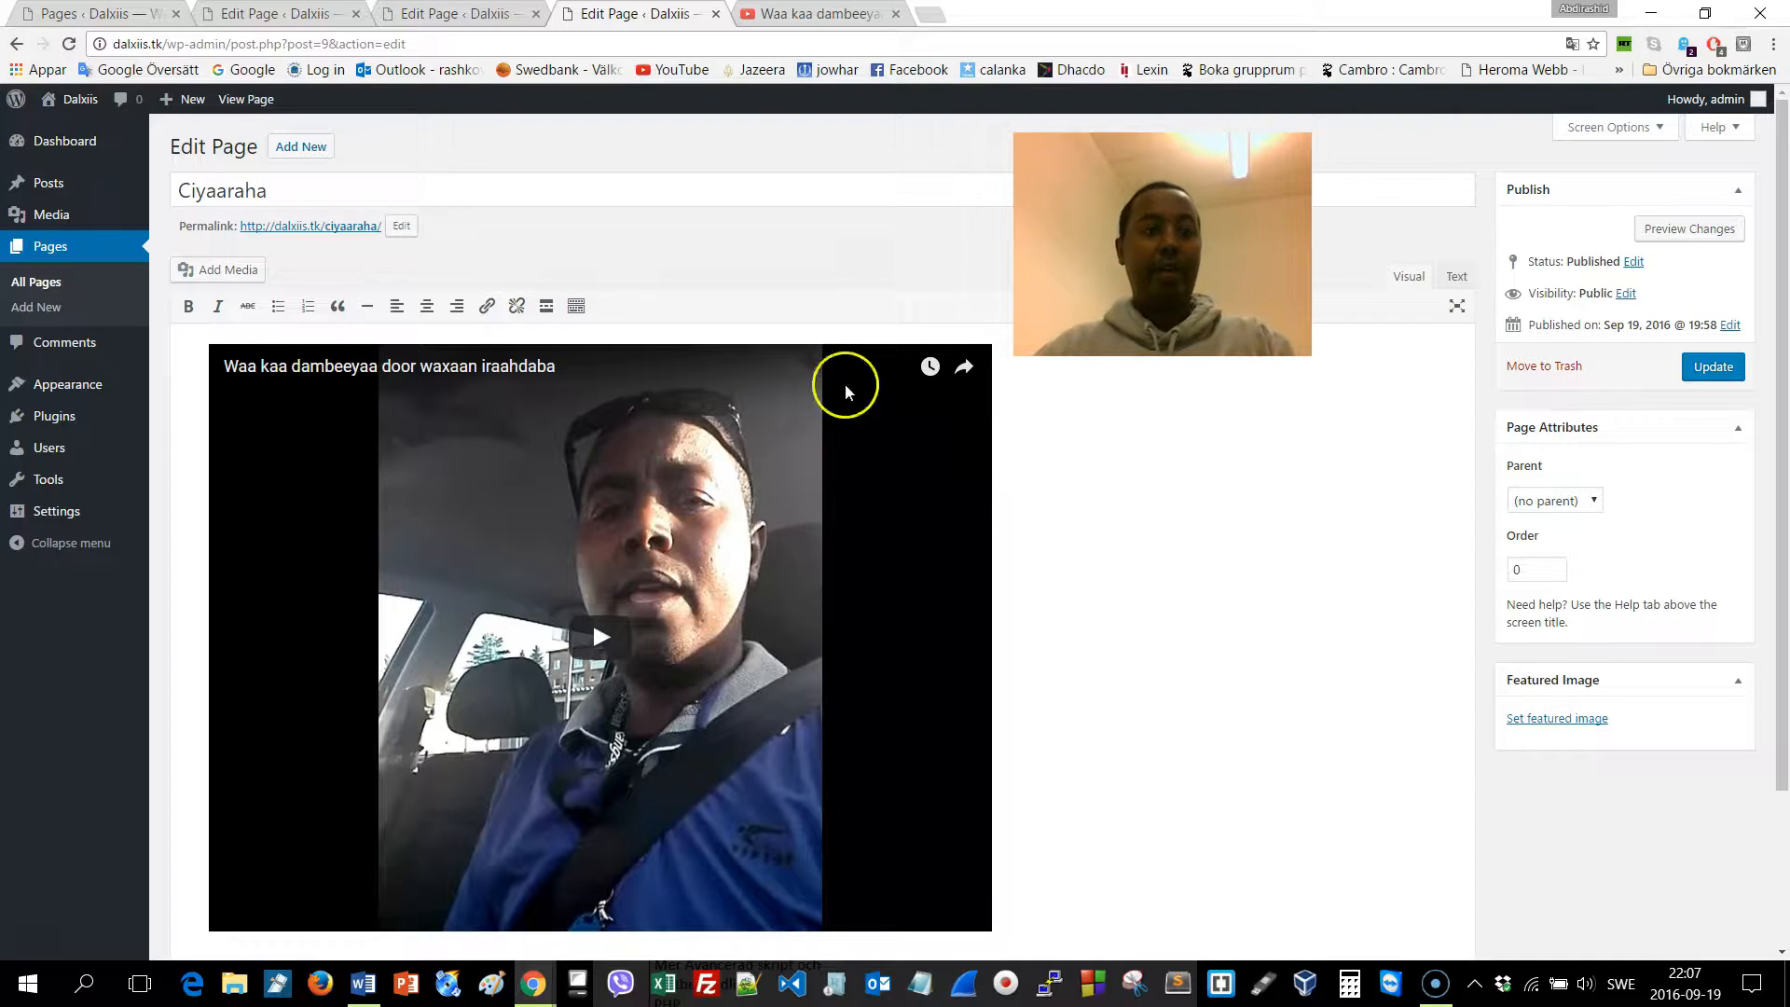
click(1712, 366)
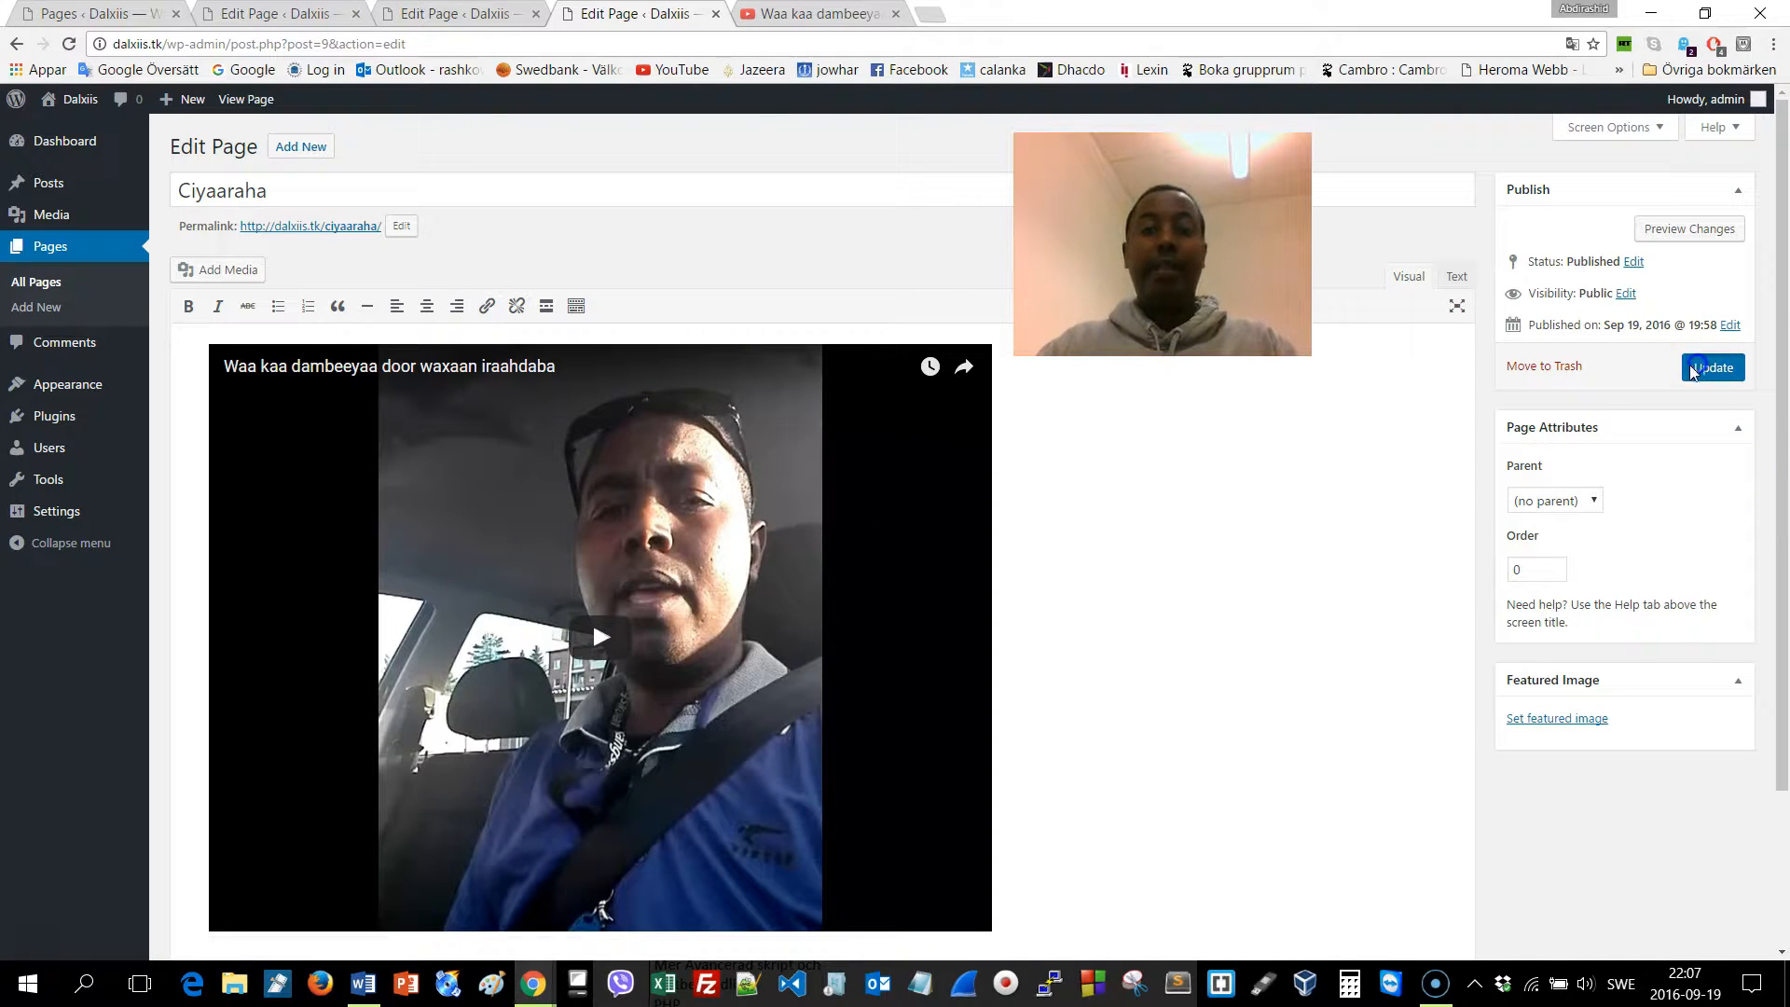
View the live Ciyaaraha page from dalxiis.tk to see the video, then reopen it for editing
click(449, 15)
click(454, 43)
text(dalxiis.tk)
key(Return)
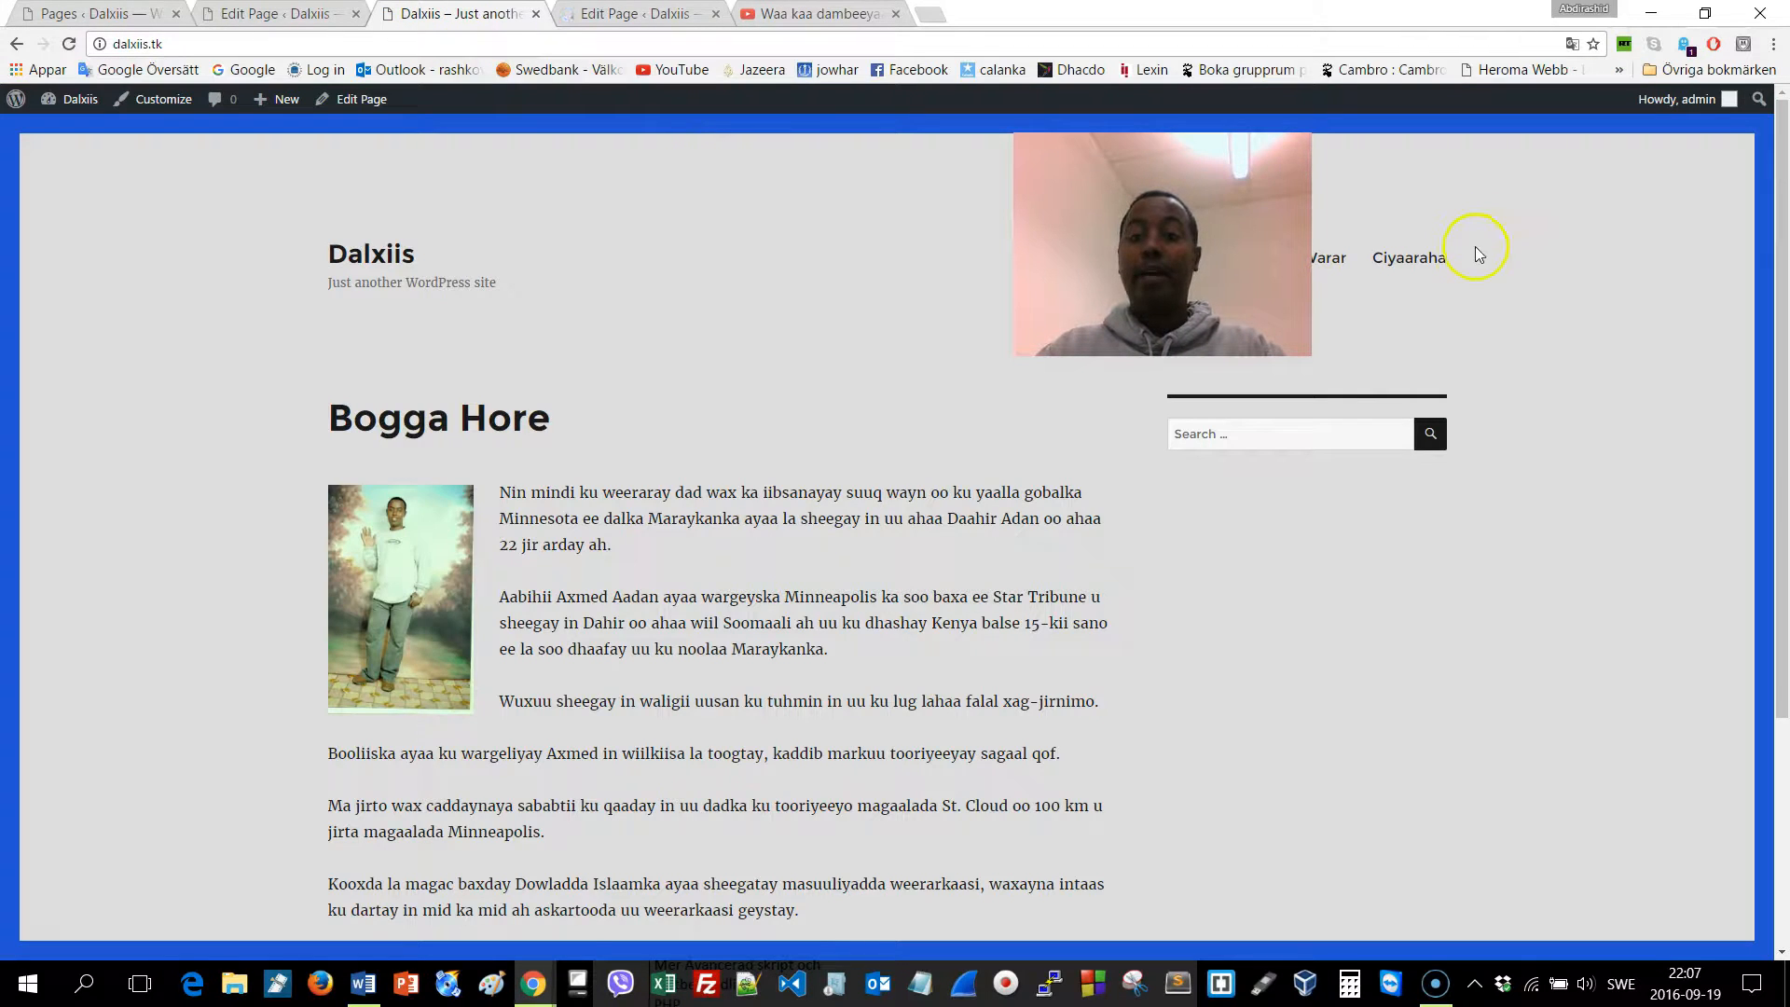
click(1413, 259)
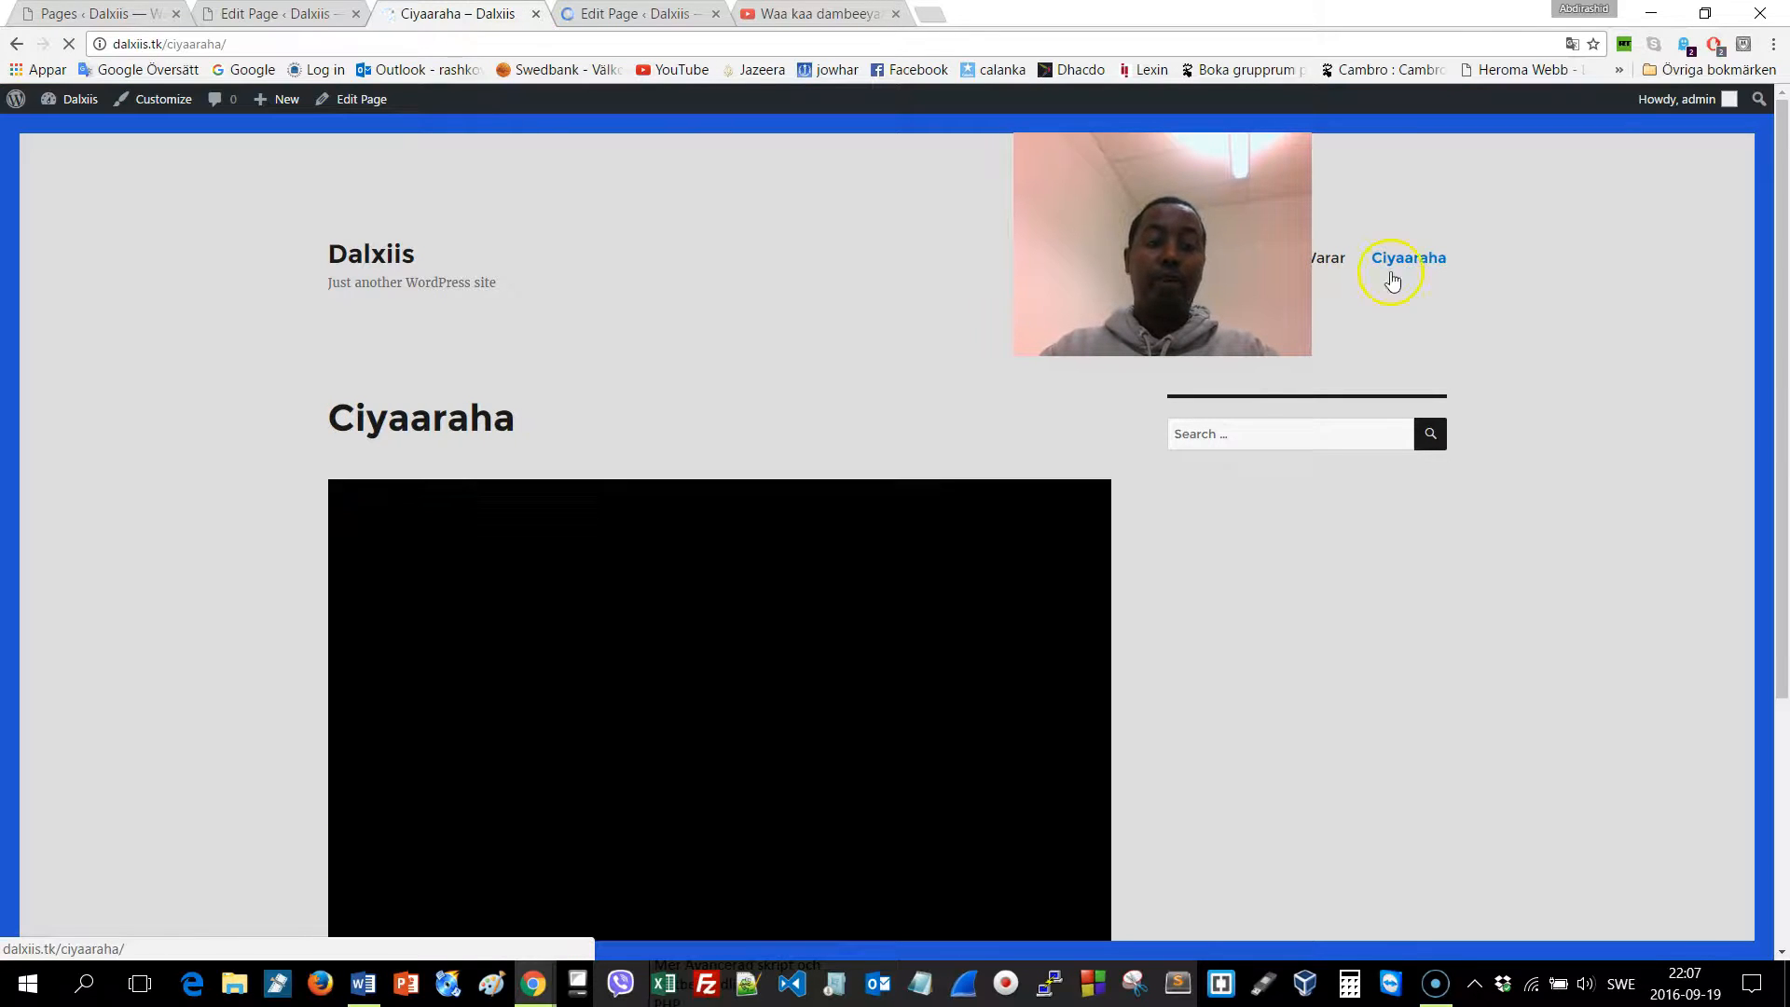
scroll(1271, 558, down, 4)
scroll(1264, 564, up, 3)
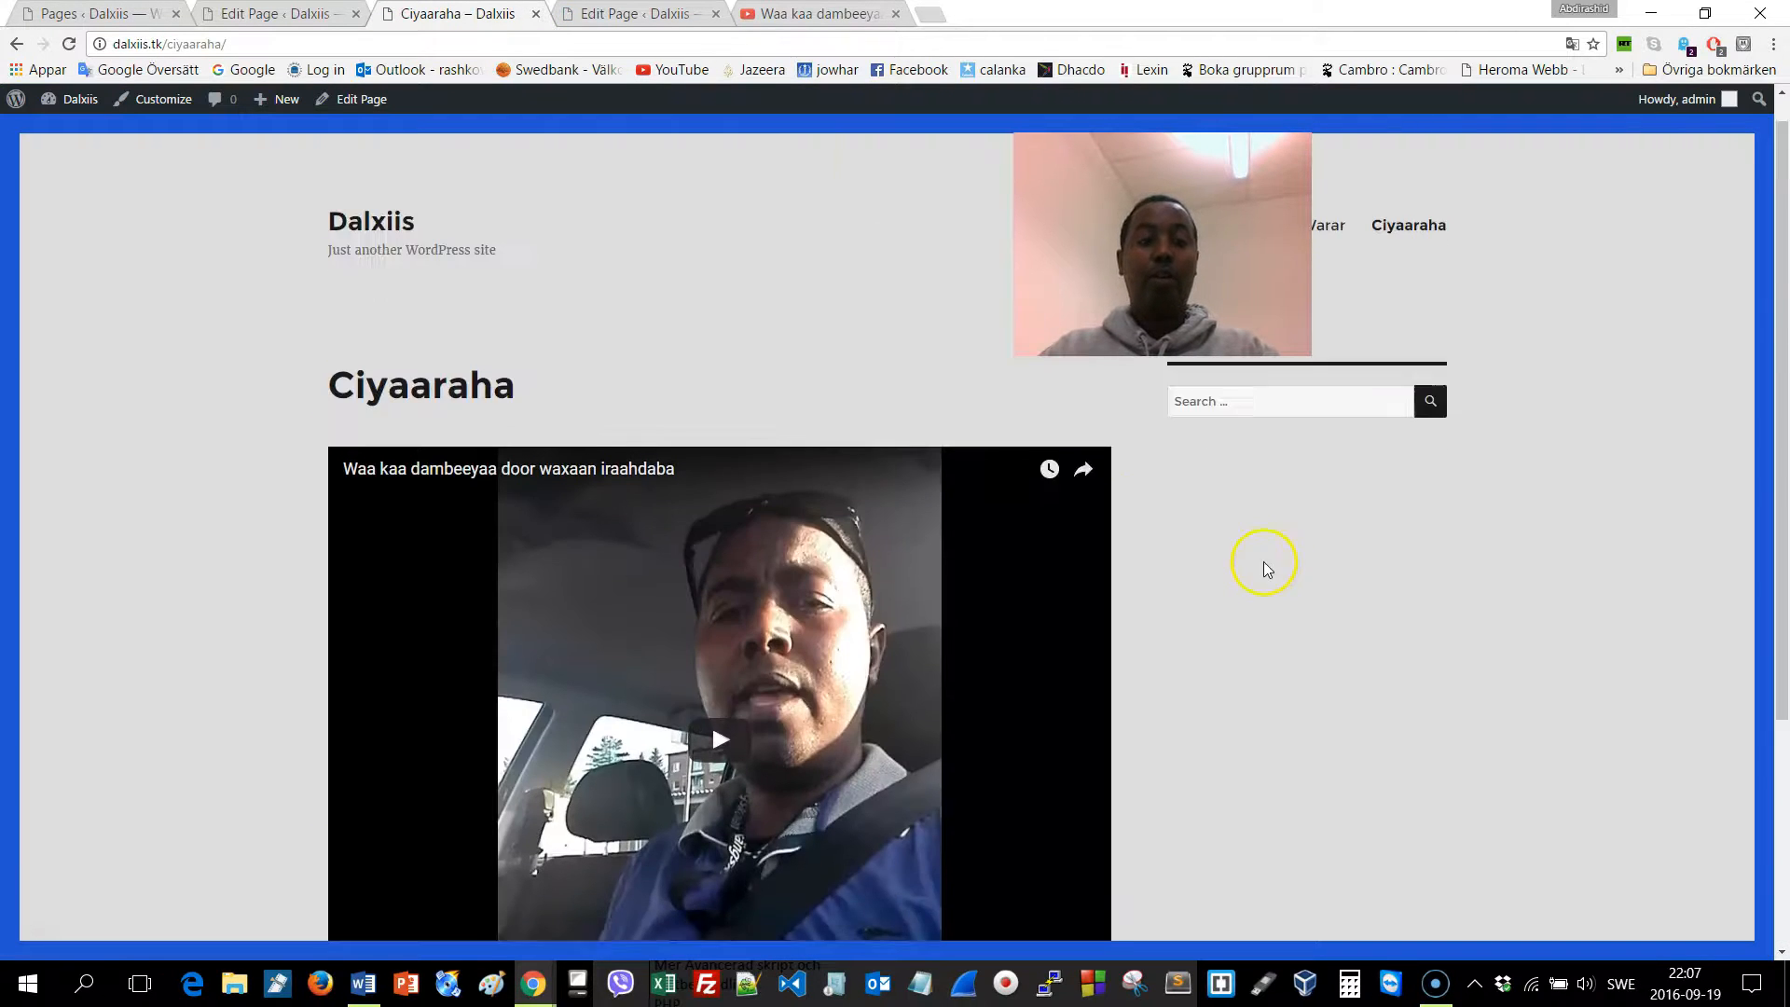
scroll(1264, 562, up, 1)
click(380, 112)
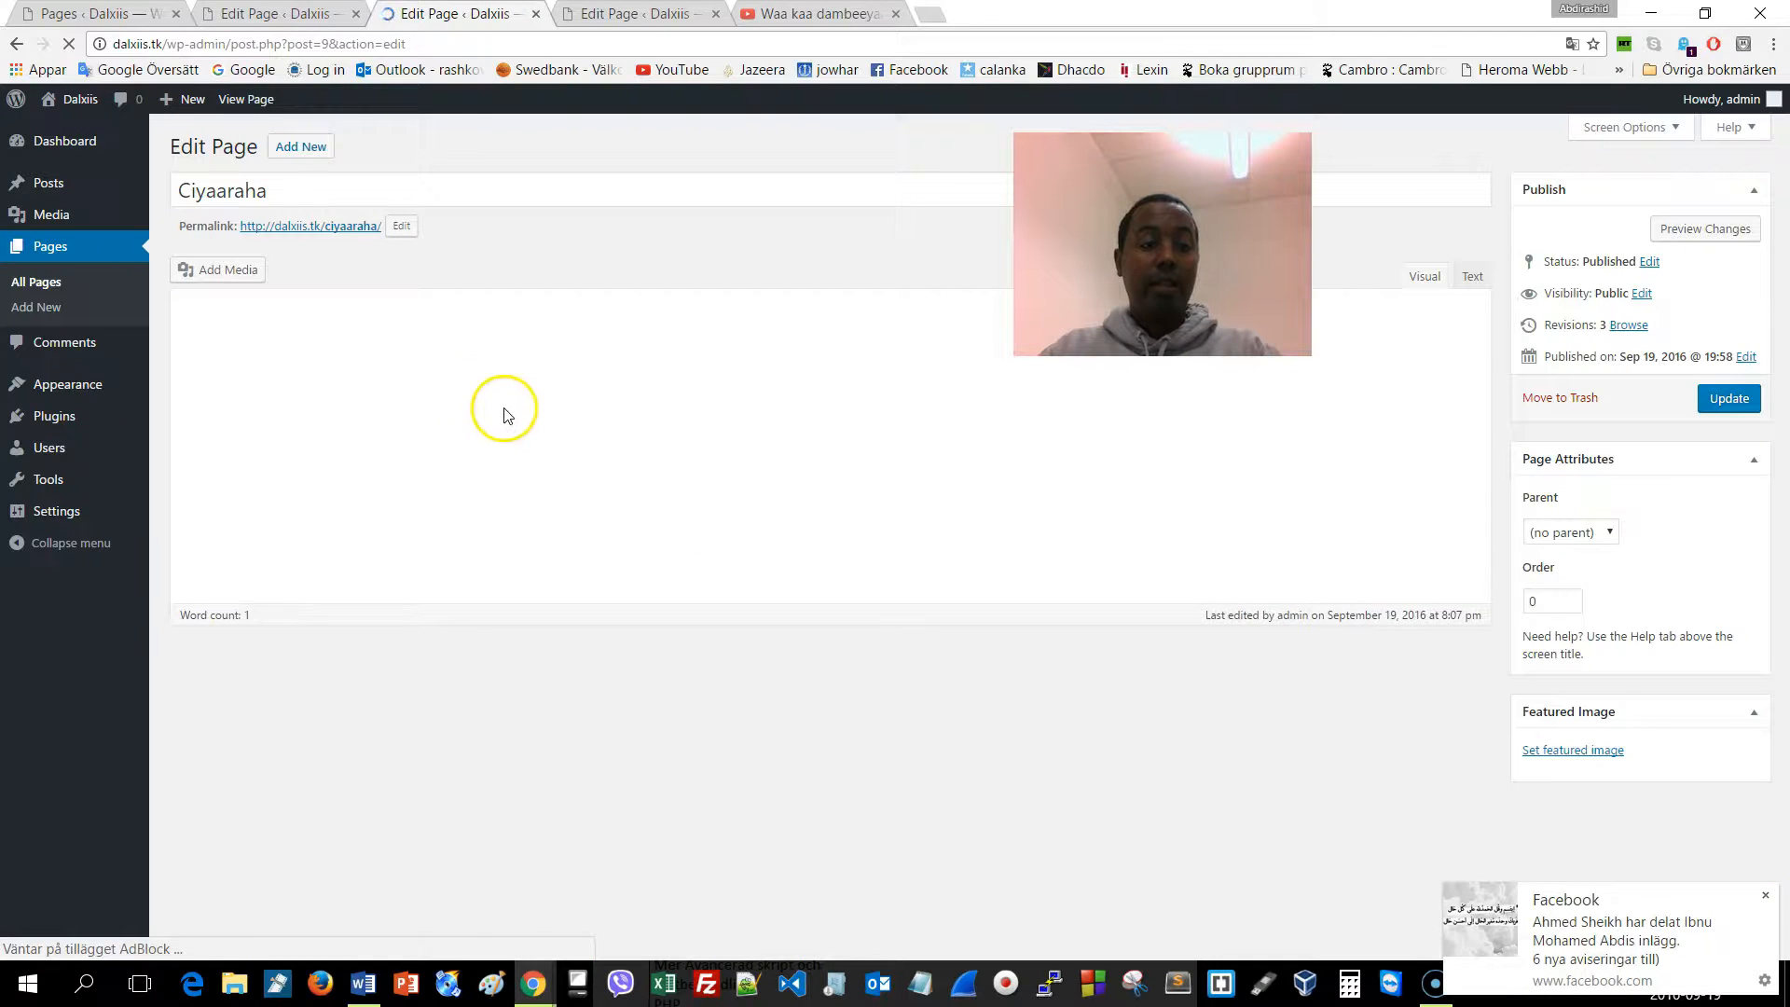
Add the caption 'Waa cabdirashid oo heesaya!' below the Ciyaaraha video and update the page
scroll(1051, 563, down, 2)
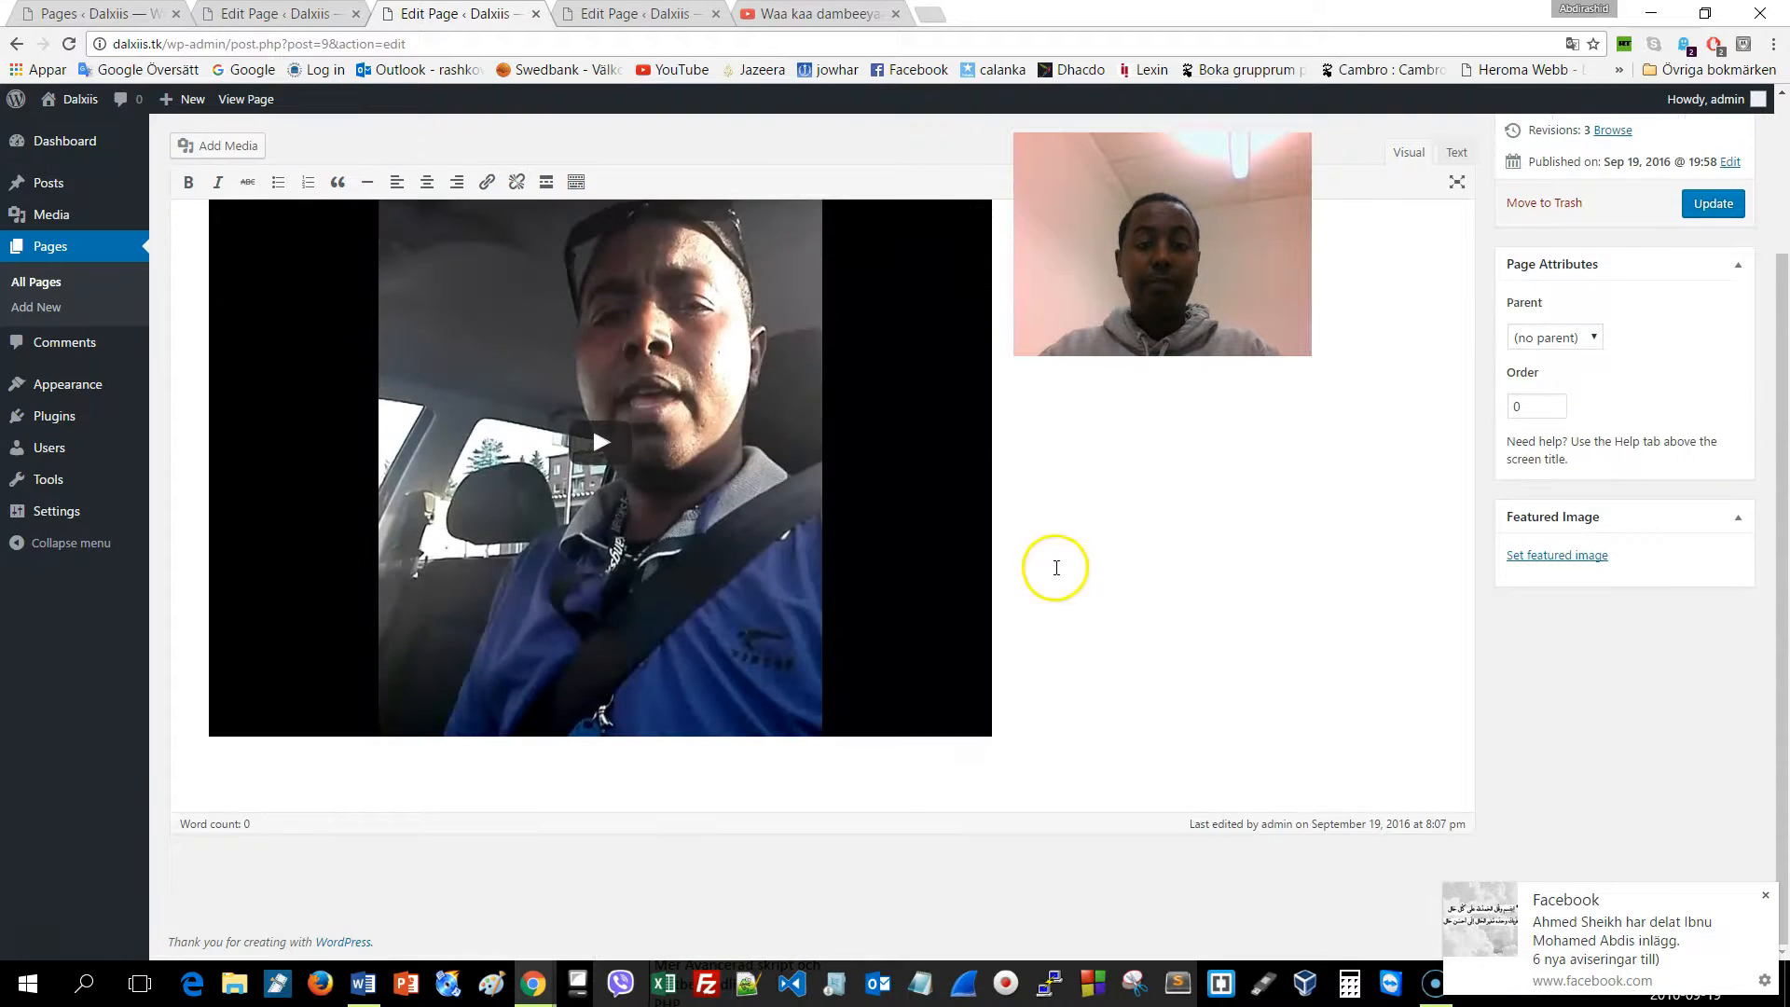
click(1088, 695)
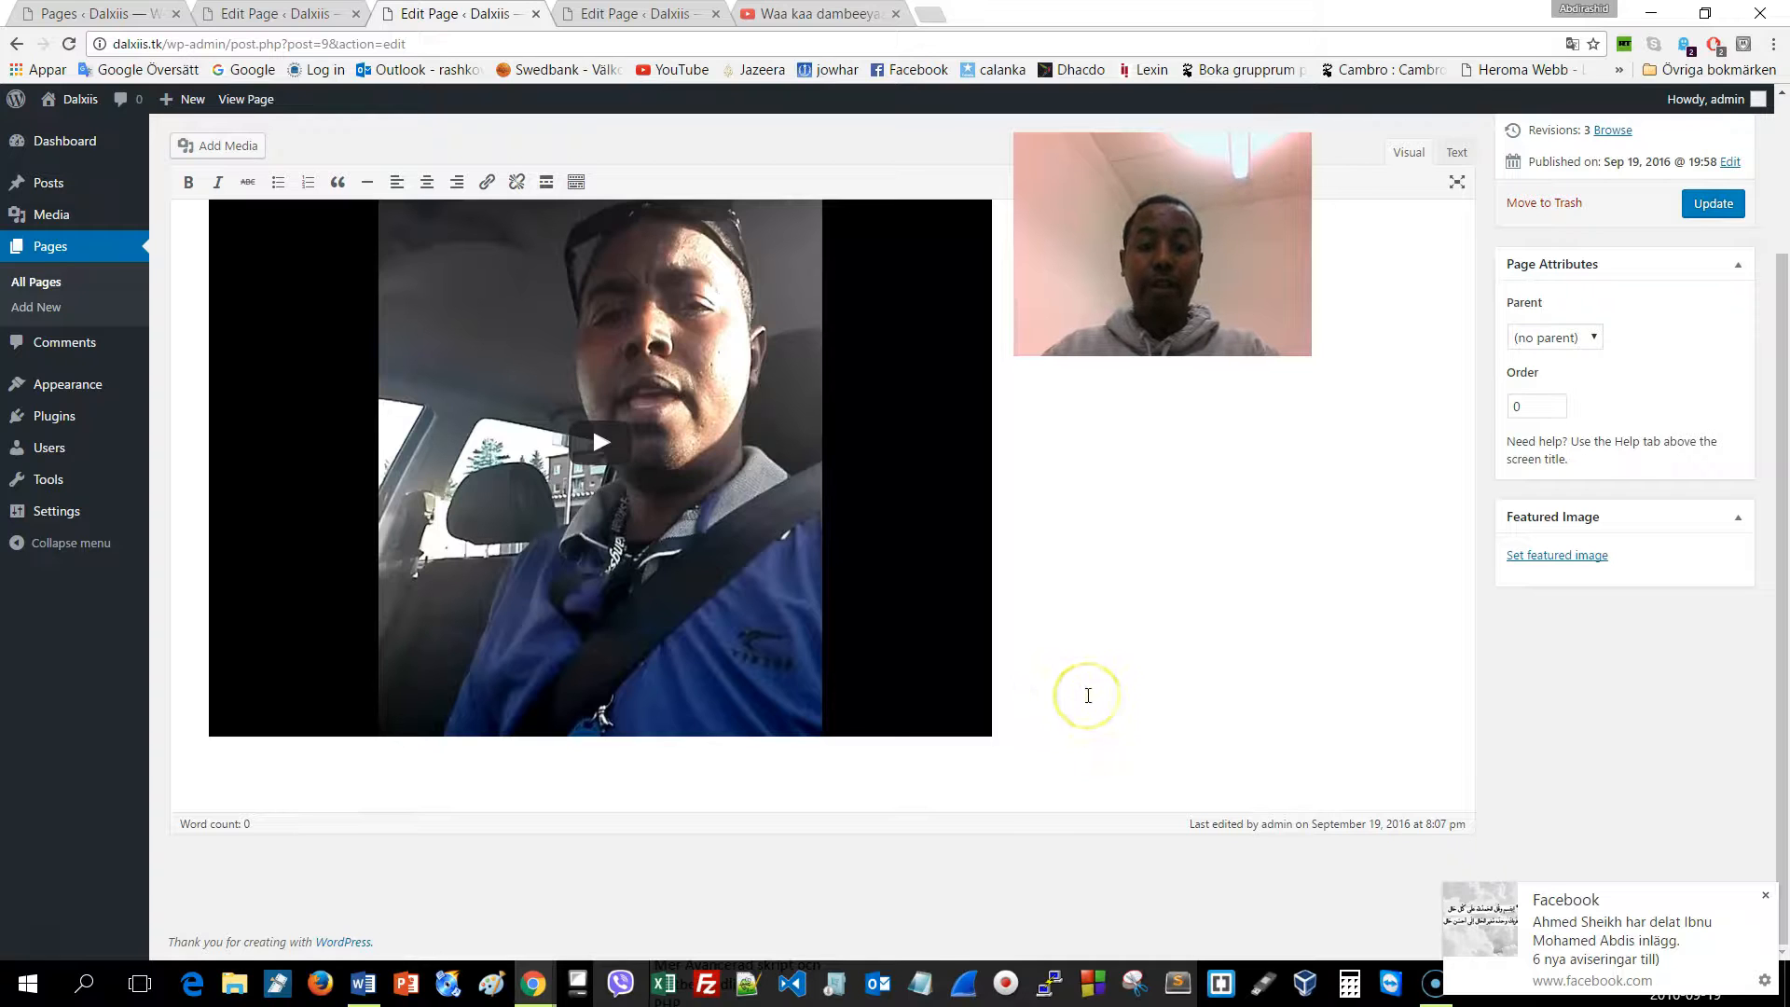
key(Return)
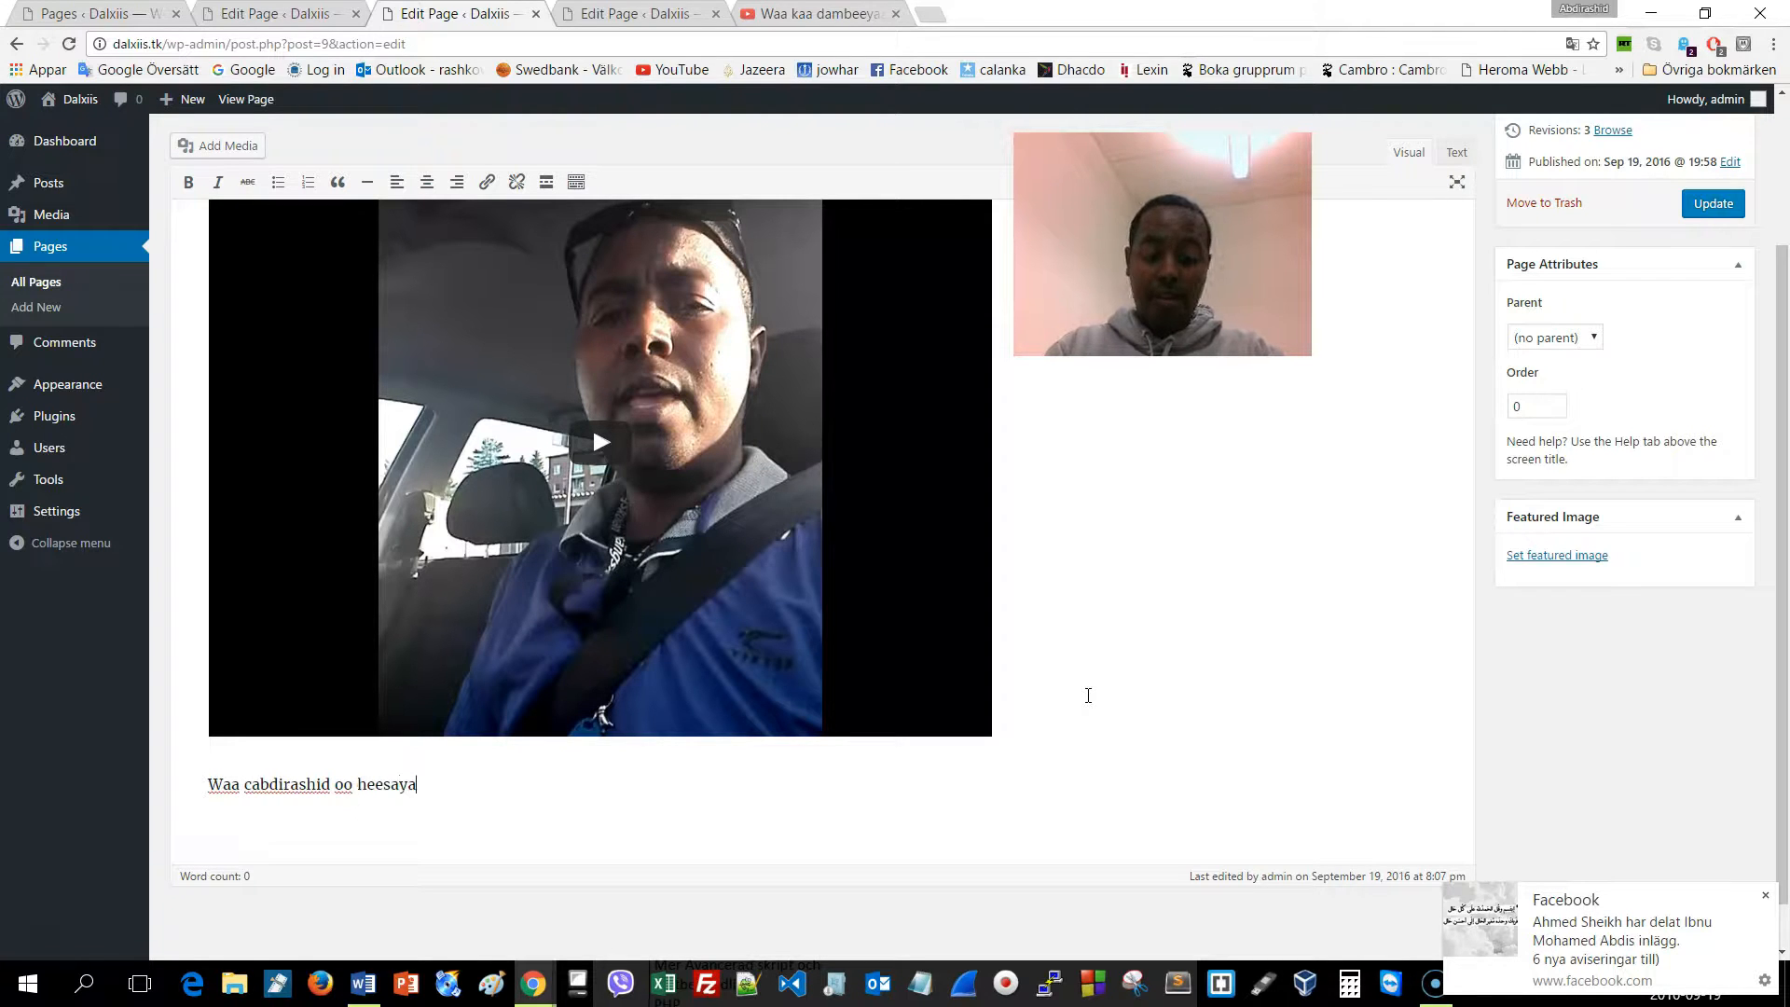
click(1738, 209)
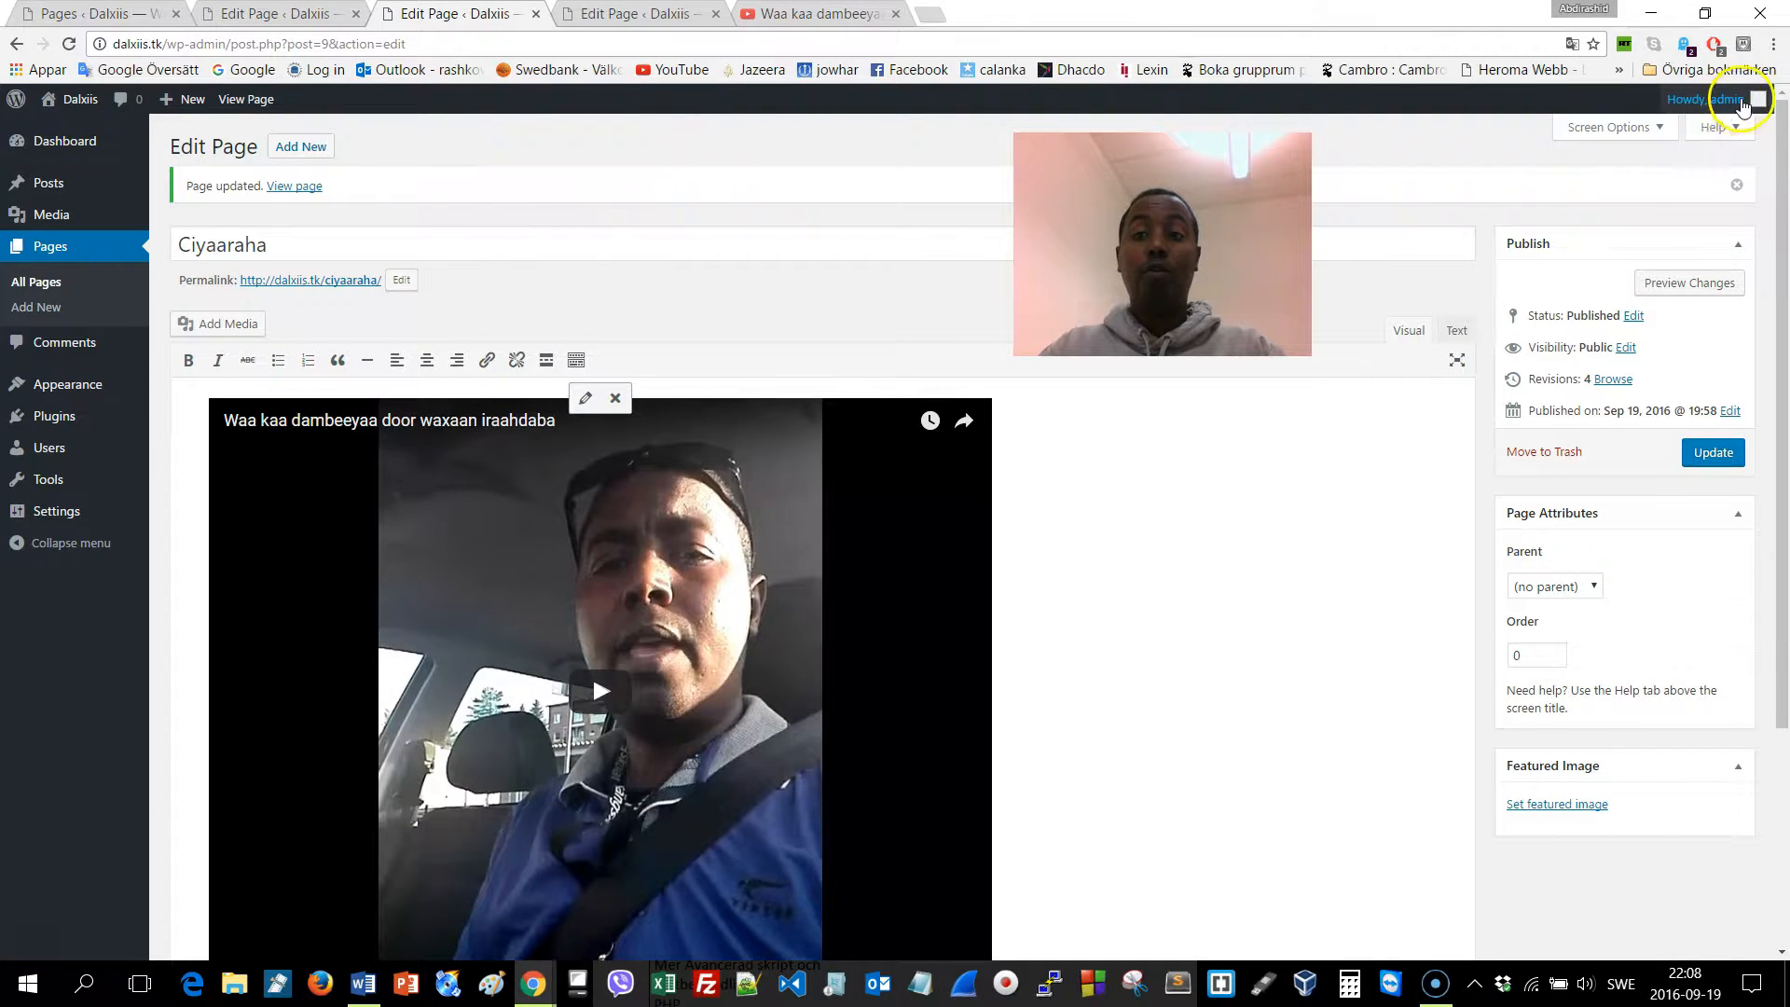
Log out of the WordPress admin area from the Howdy, admin account menu
mouse_move(1734, 99)
click(1646, 192)
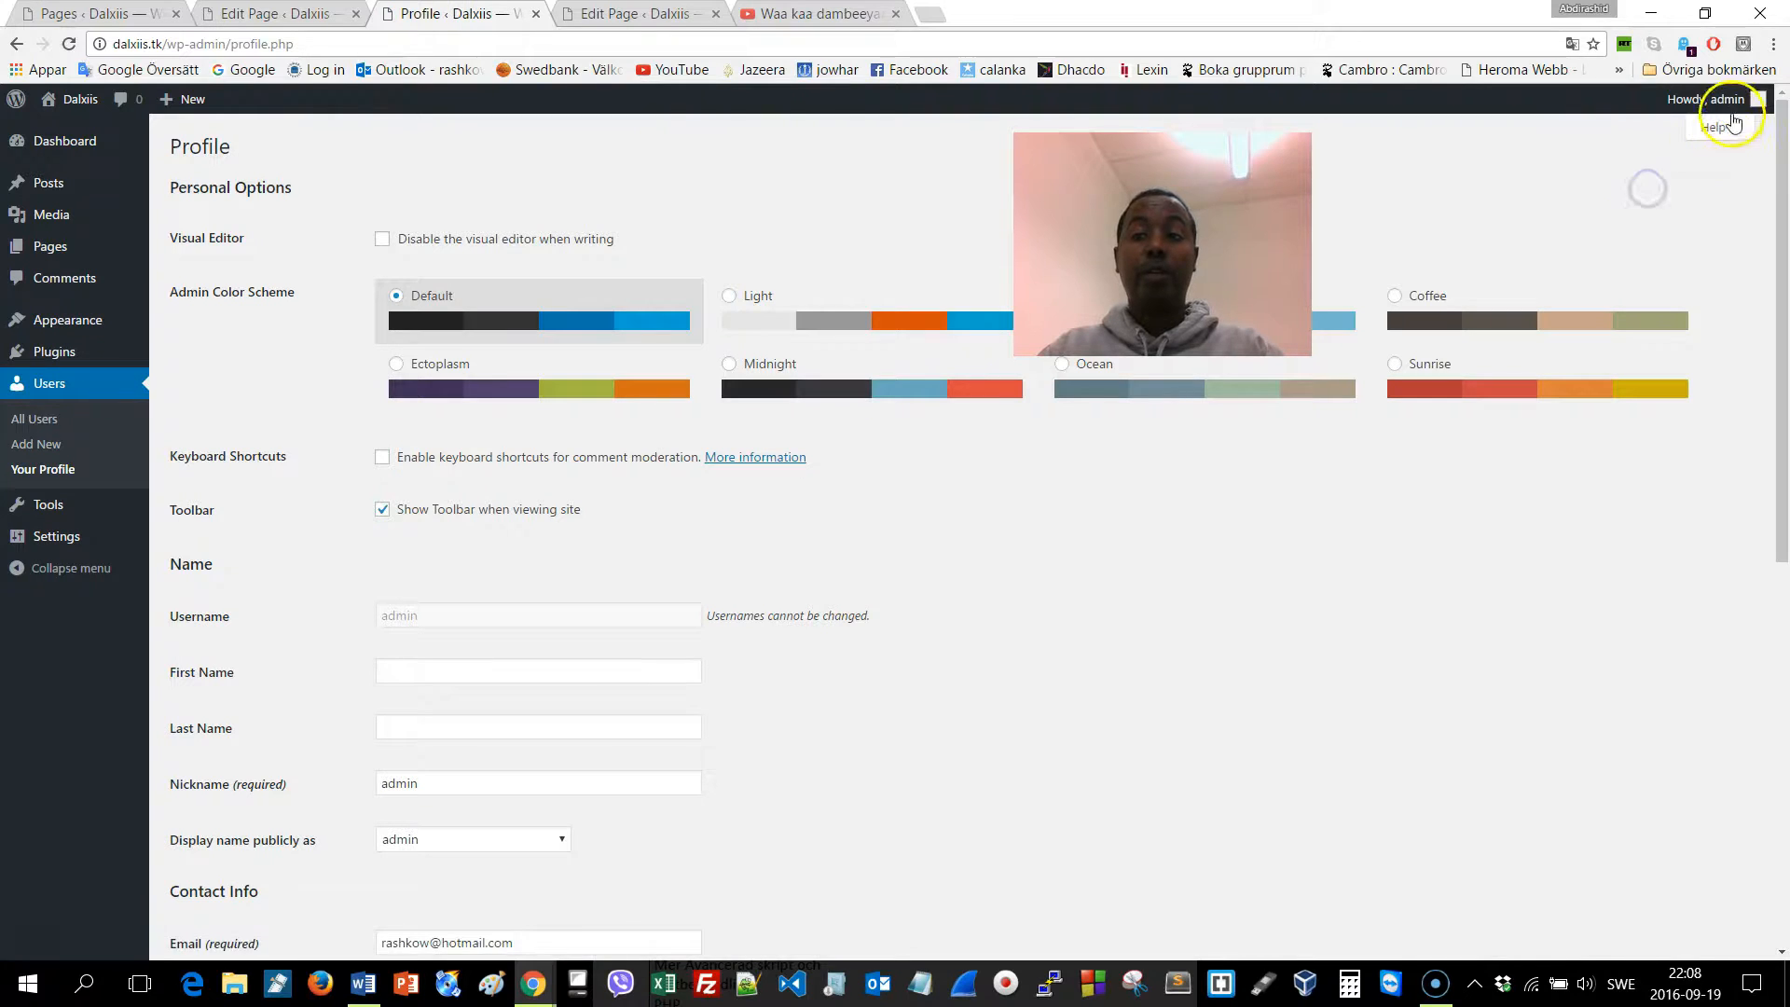
mouse_move(1760, 99)
click(1668, 194)
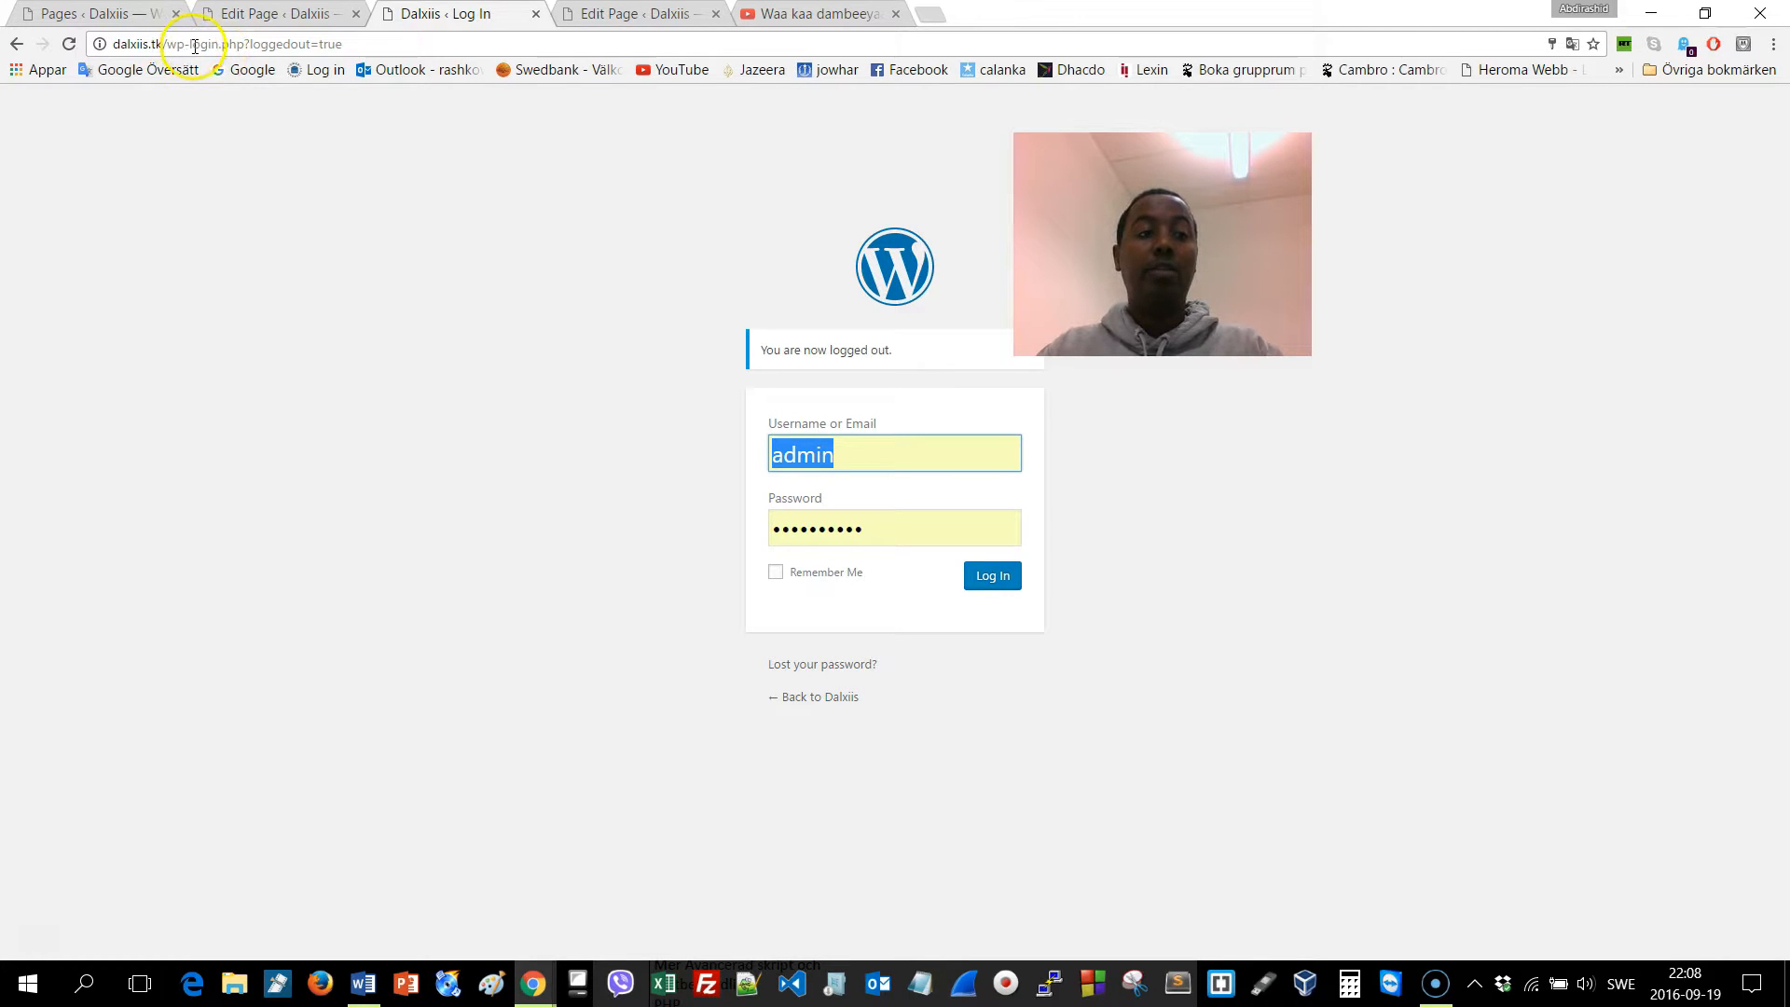
Sign back in at dalxiis.tk/wp-admin/ with the saved username and password
drag(191, 45, 486, 53)
text(ad)
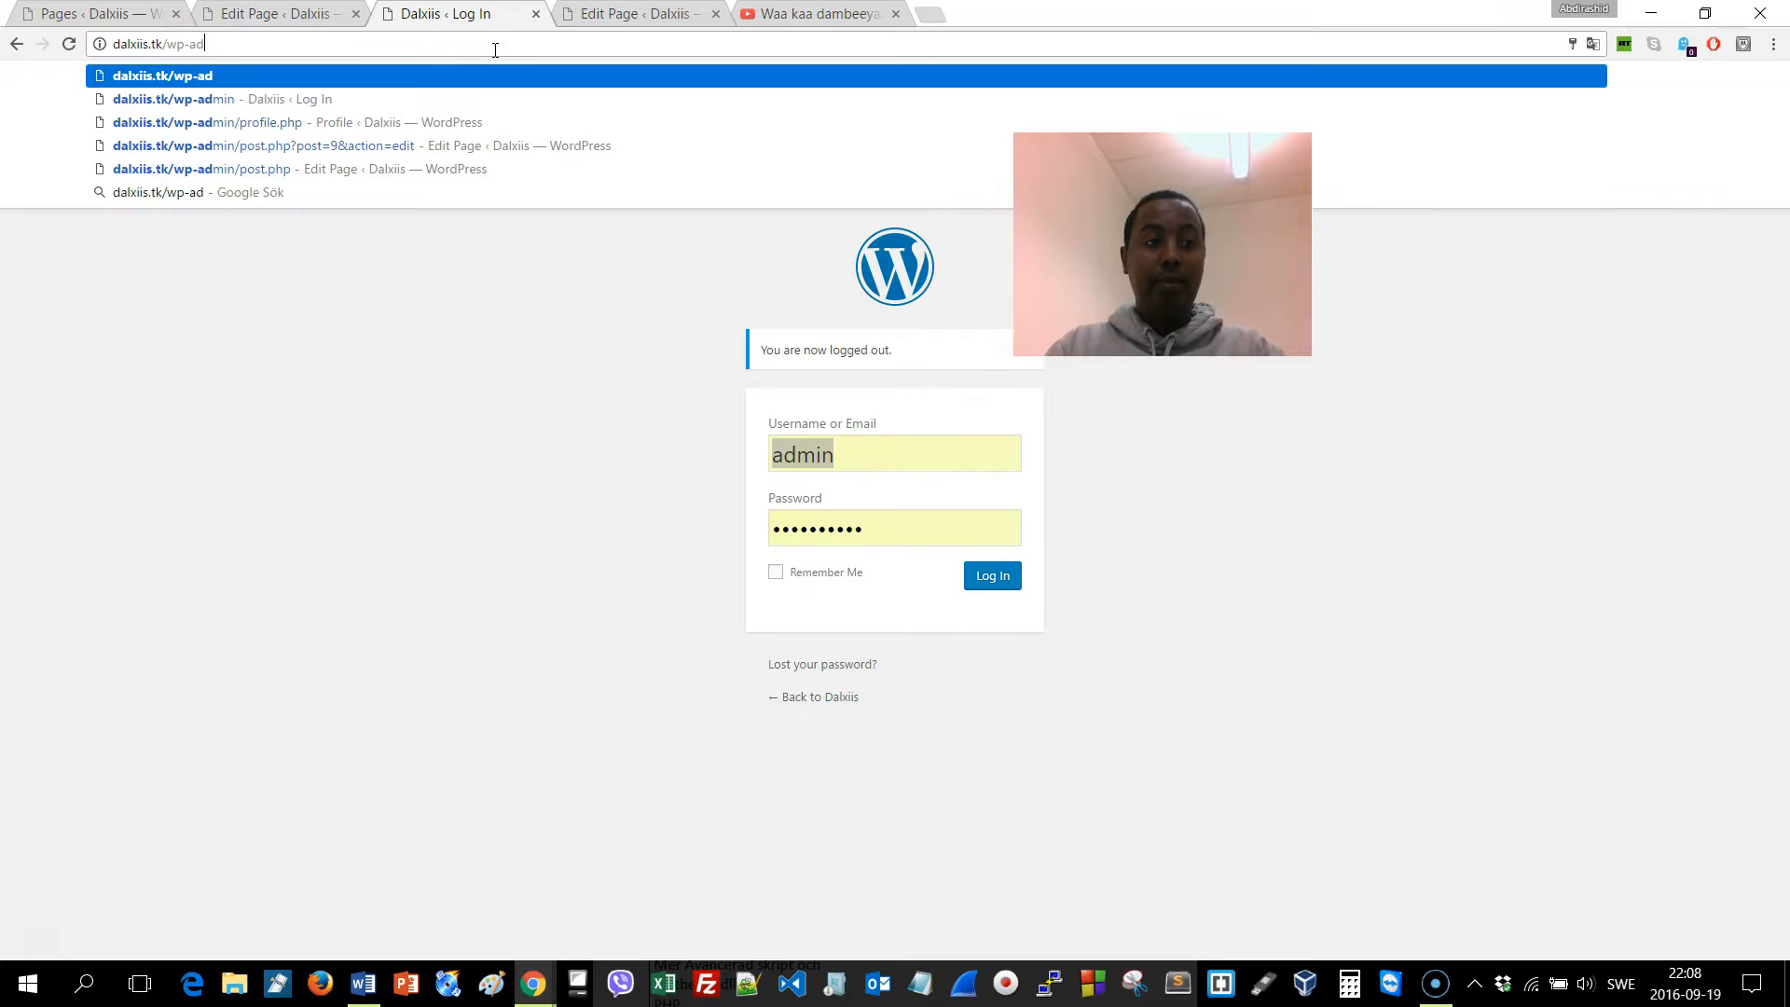
text(min/)
key(Return)
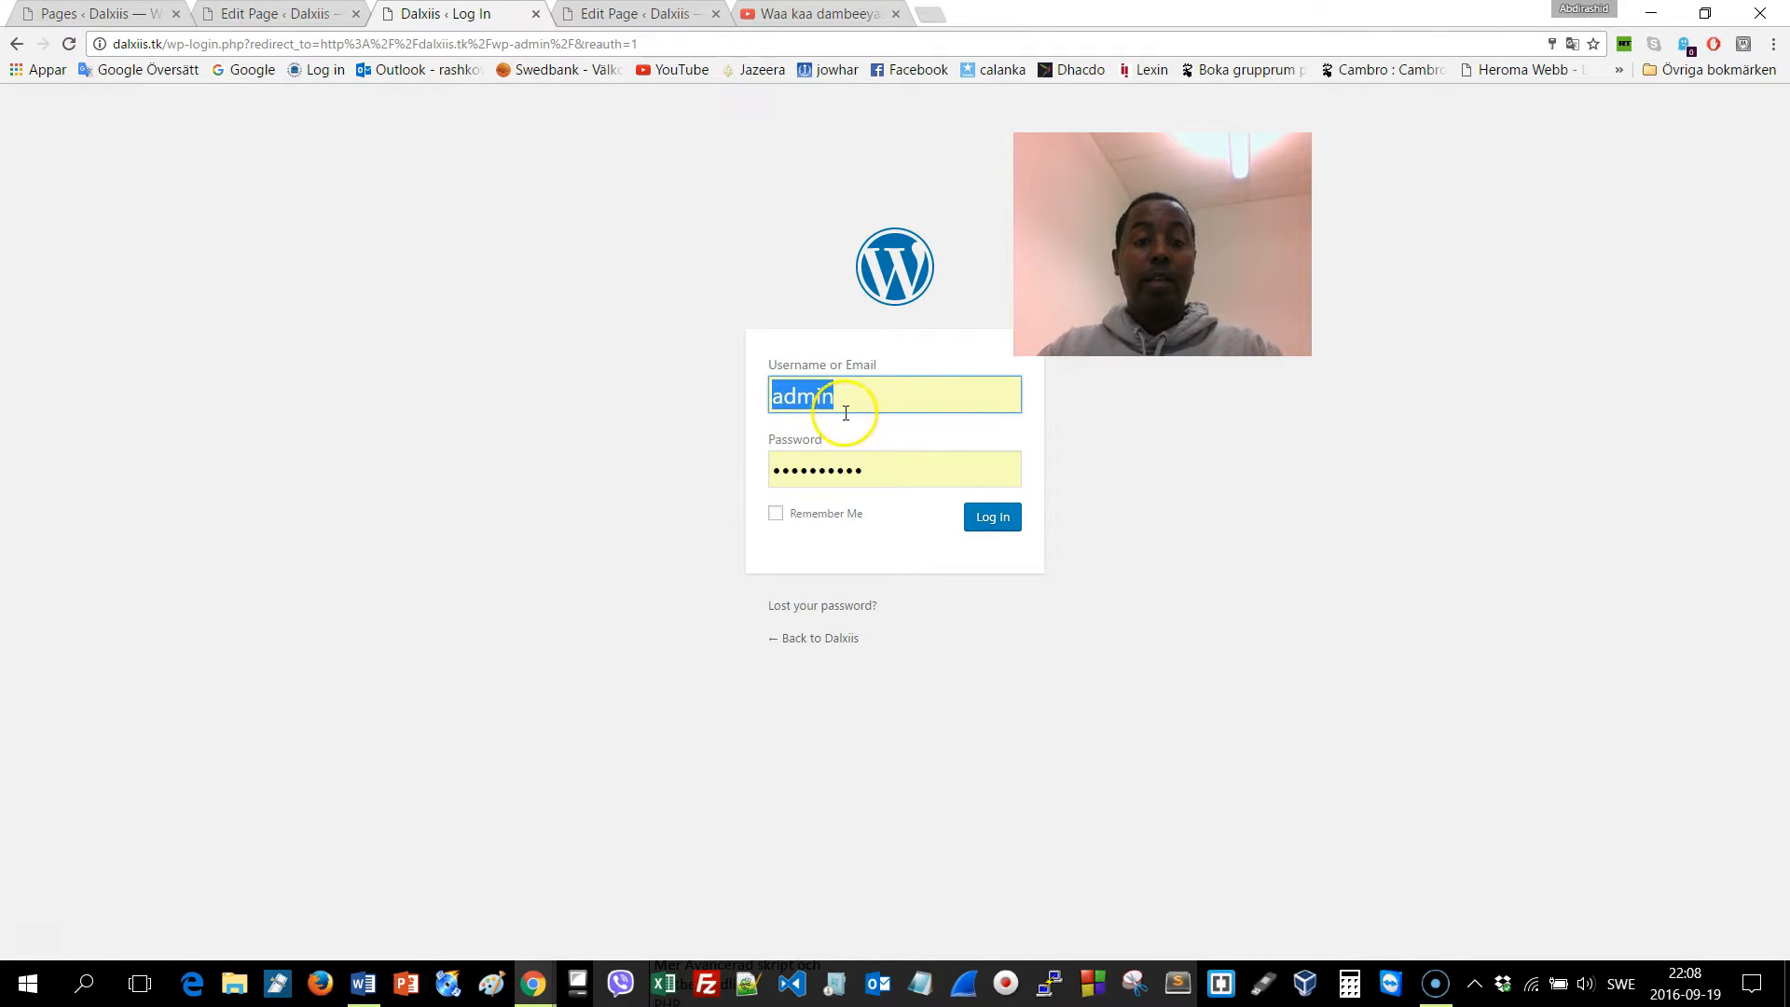
click(857, 407)
double_click(857, 408)
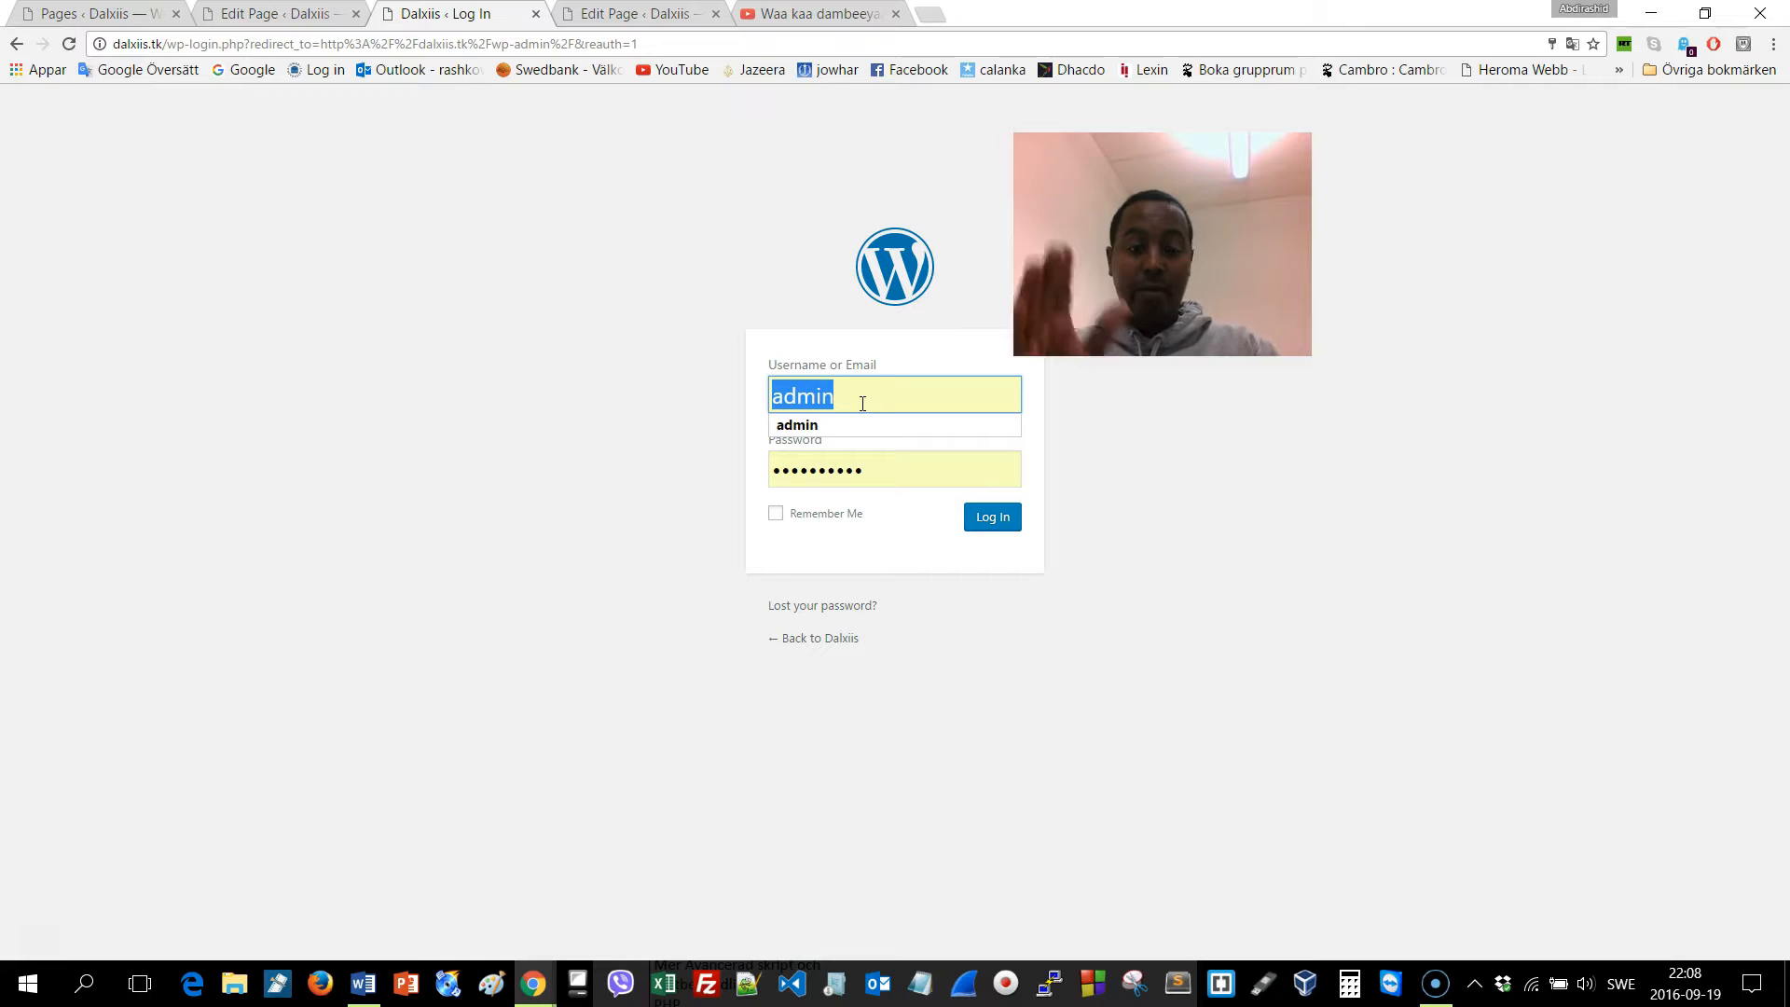
key(Tab)
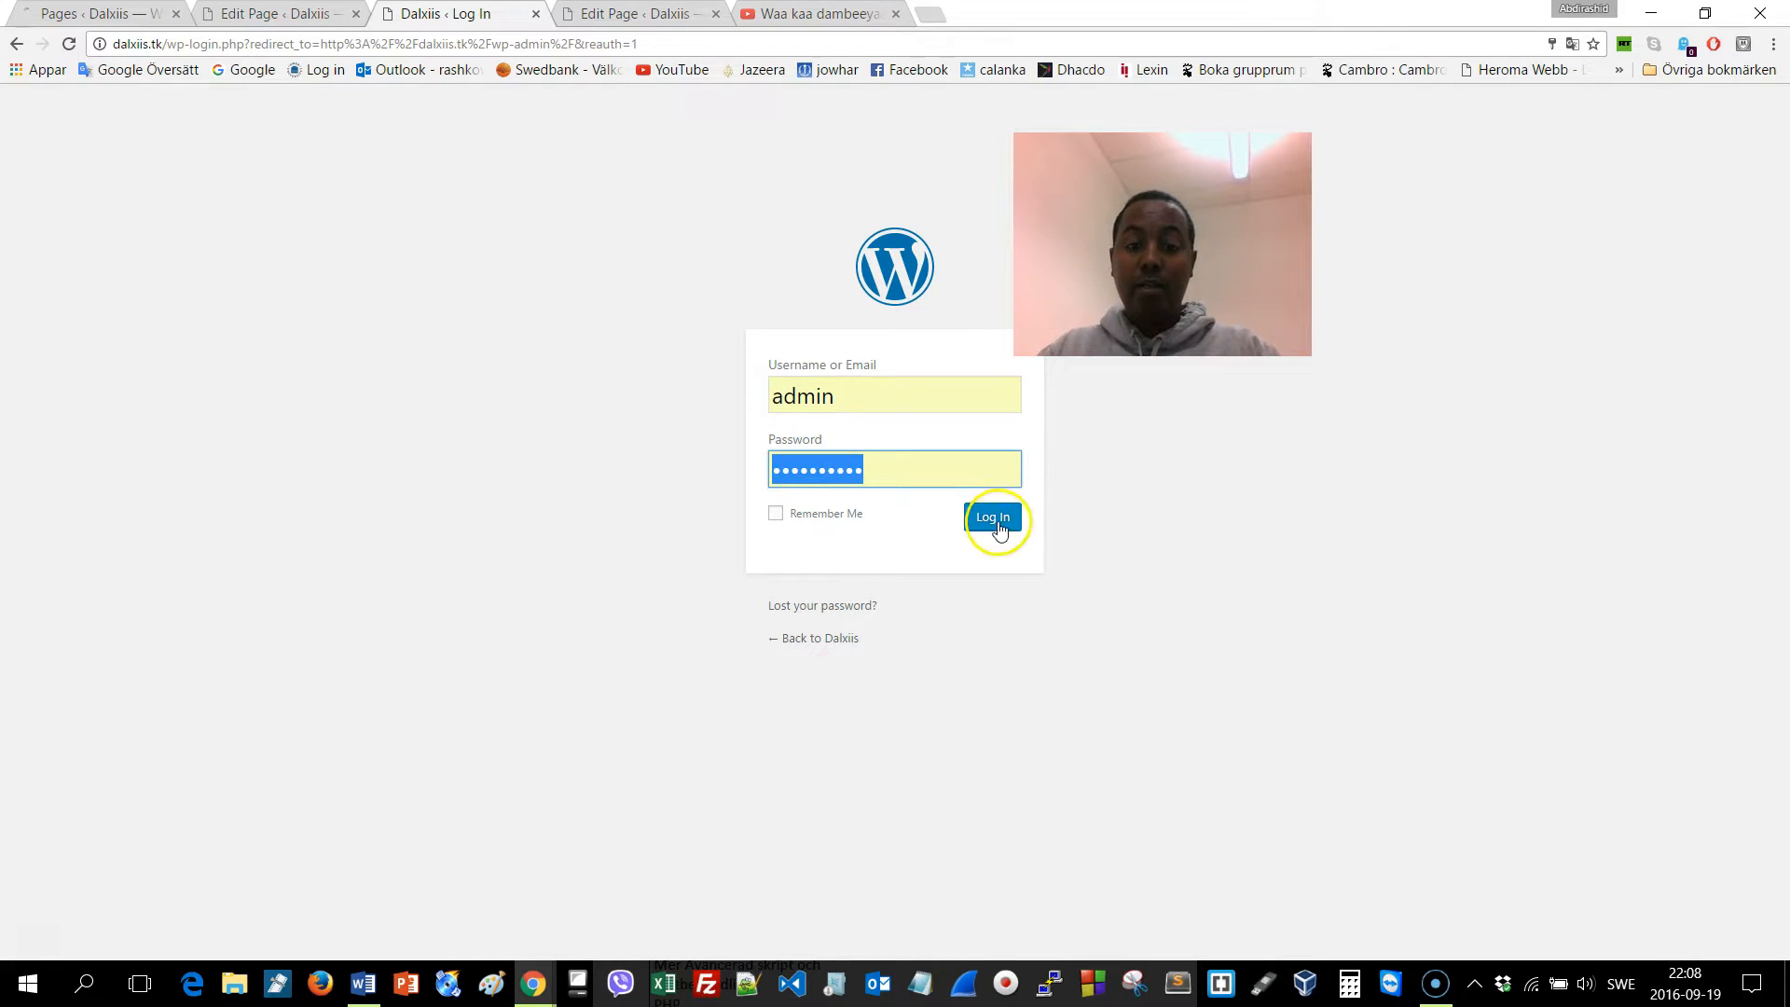
click(993, 517)
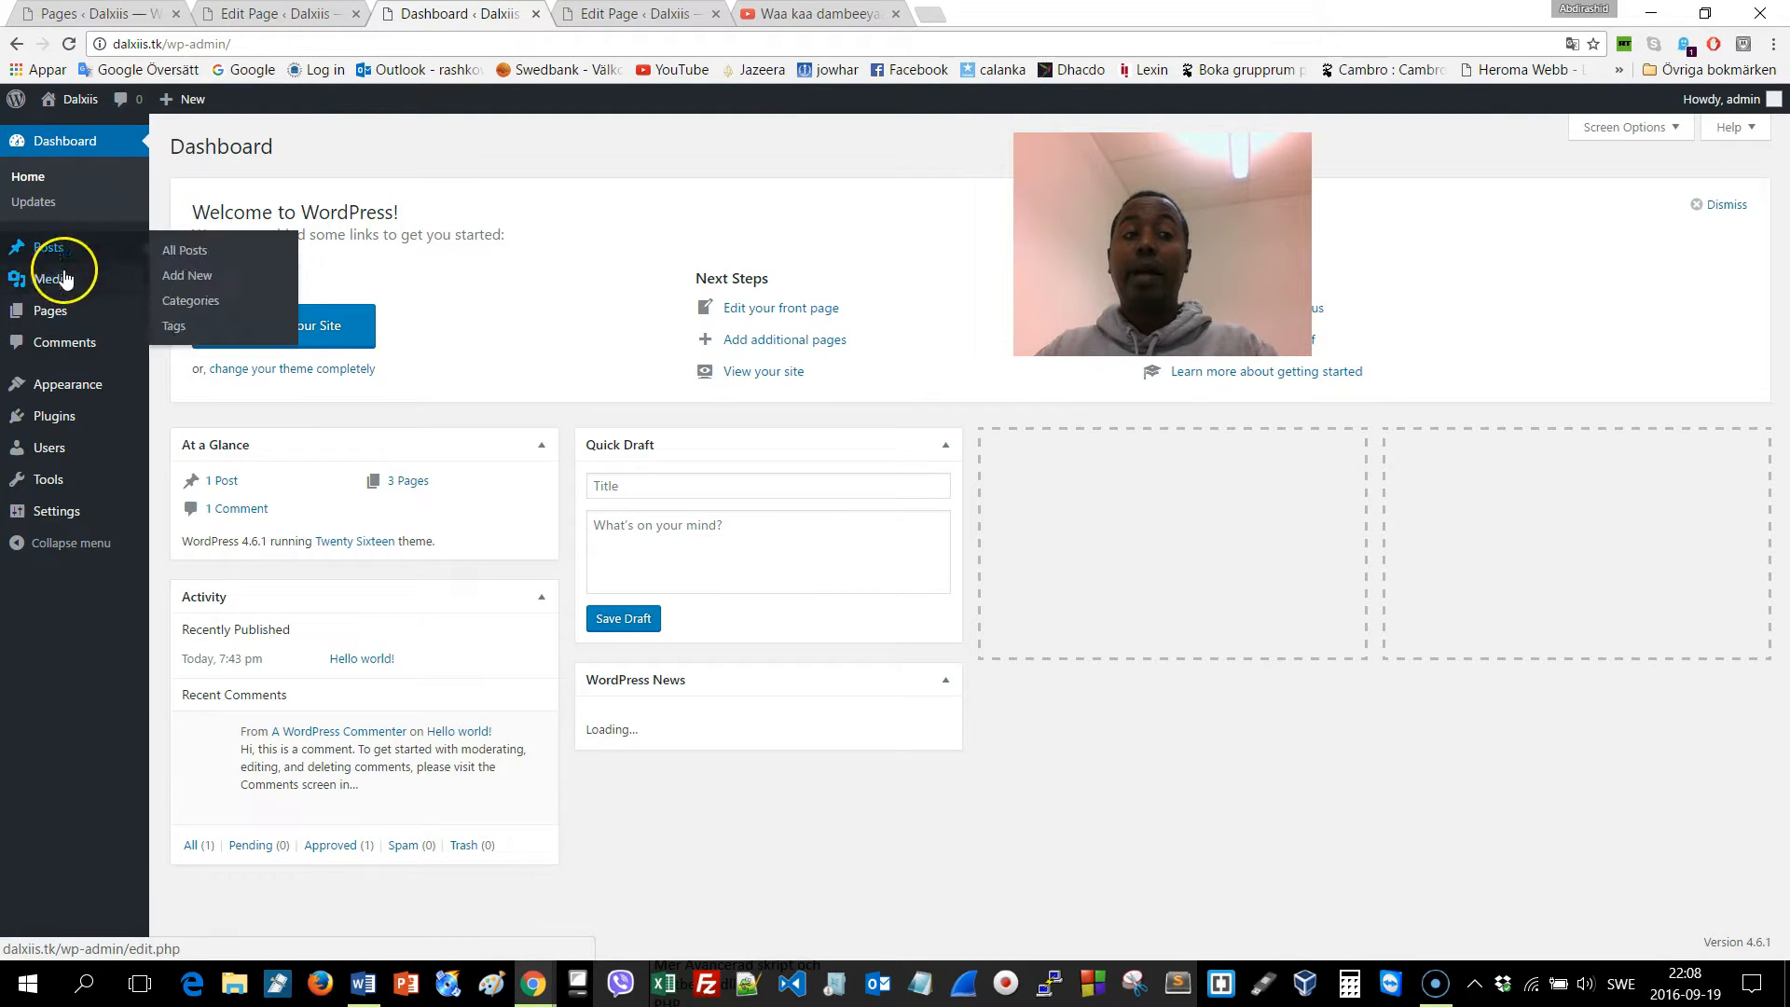
Select all pages in All Pages and apply the Move to Trash bulk action
mouse_move(64, 316)
click(49, 311)
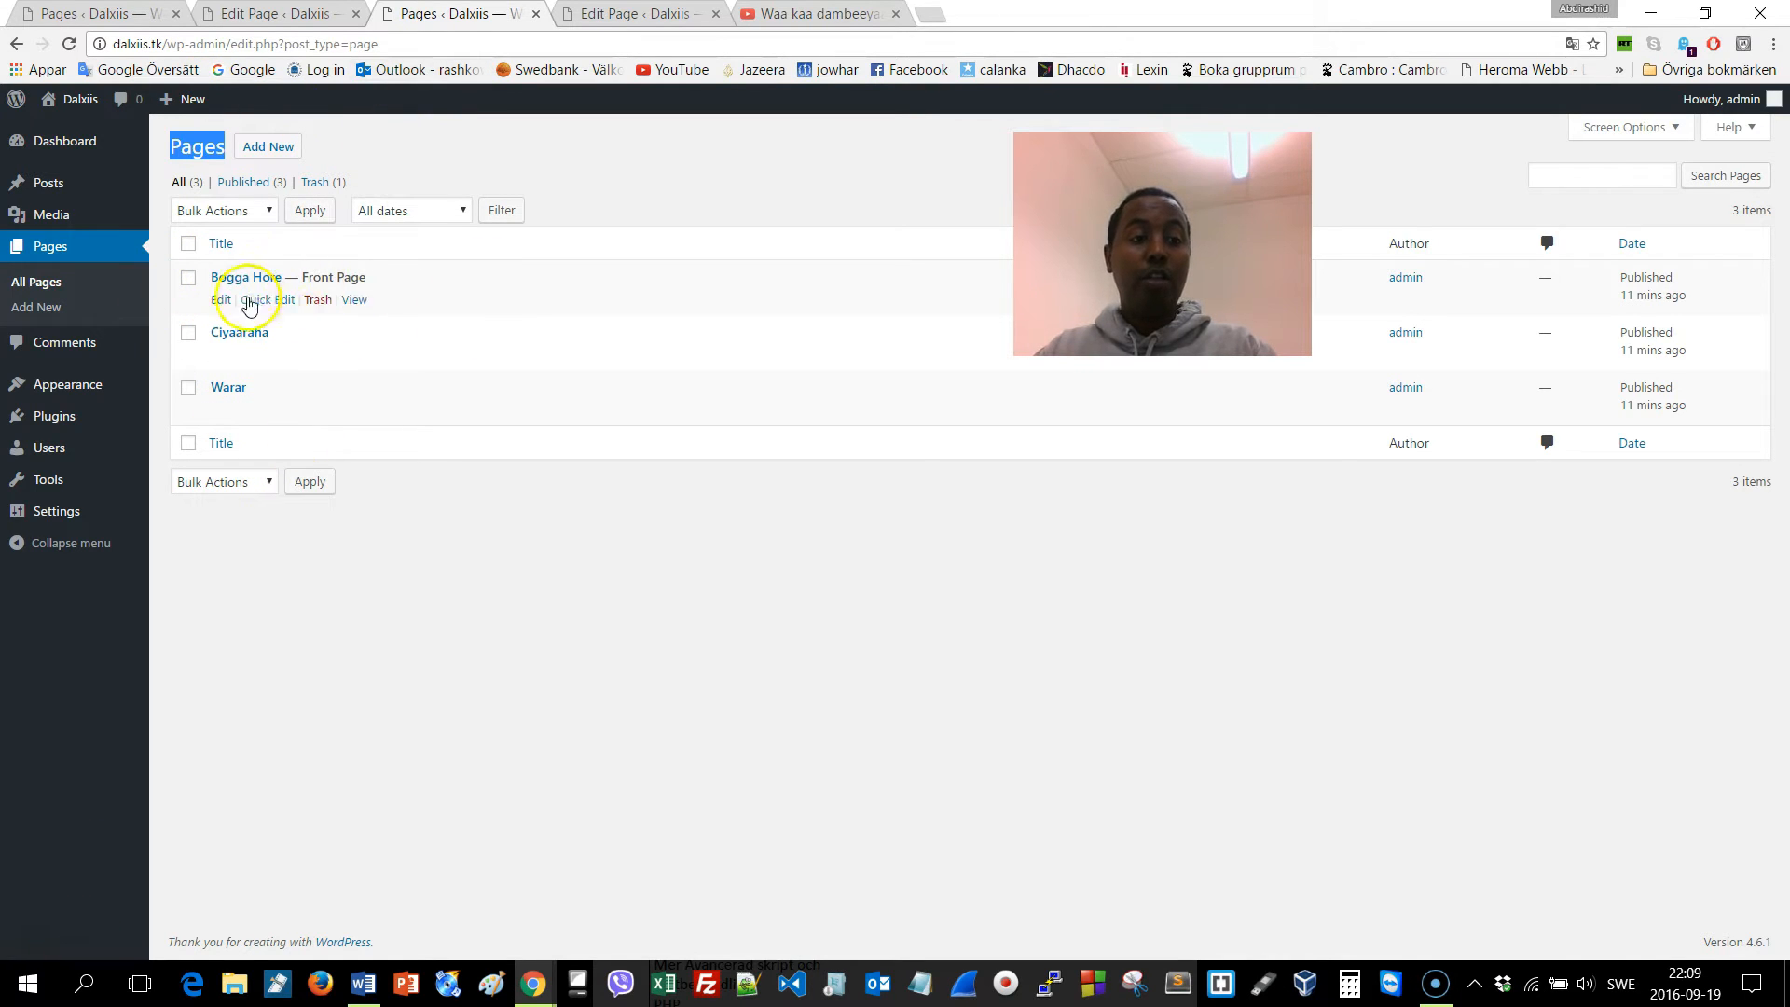
click(185, 248)
click(248, 211)
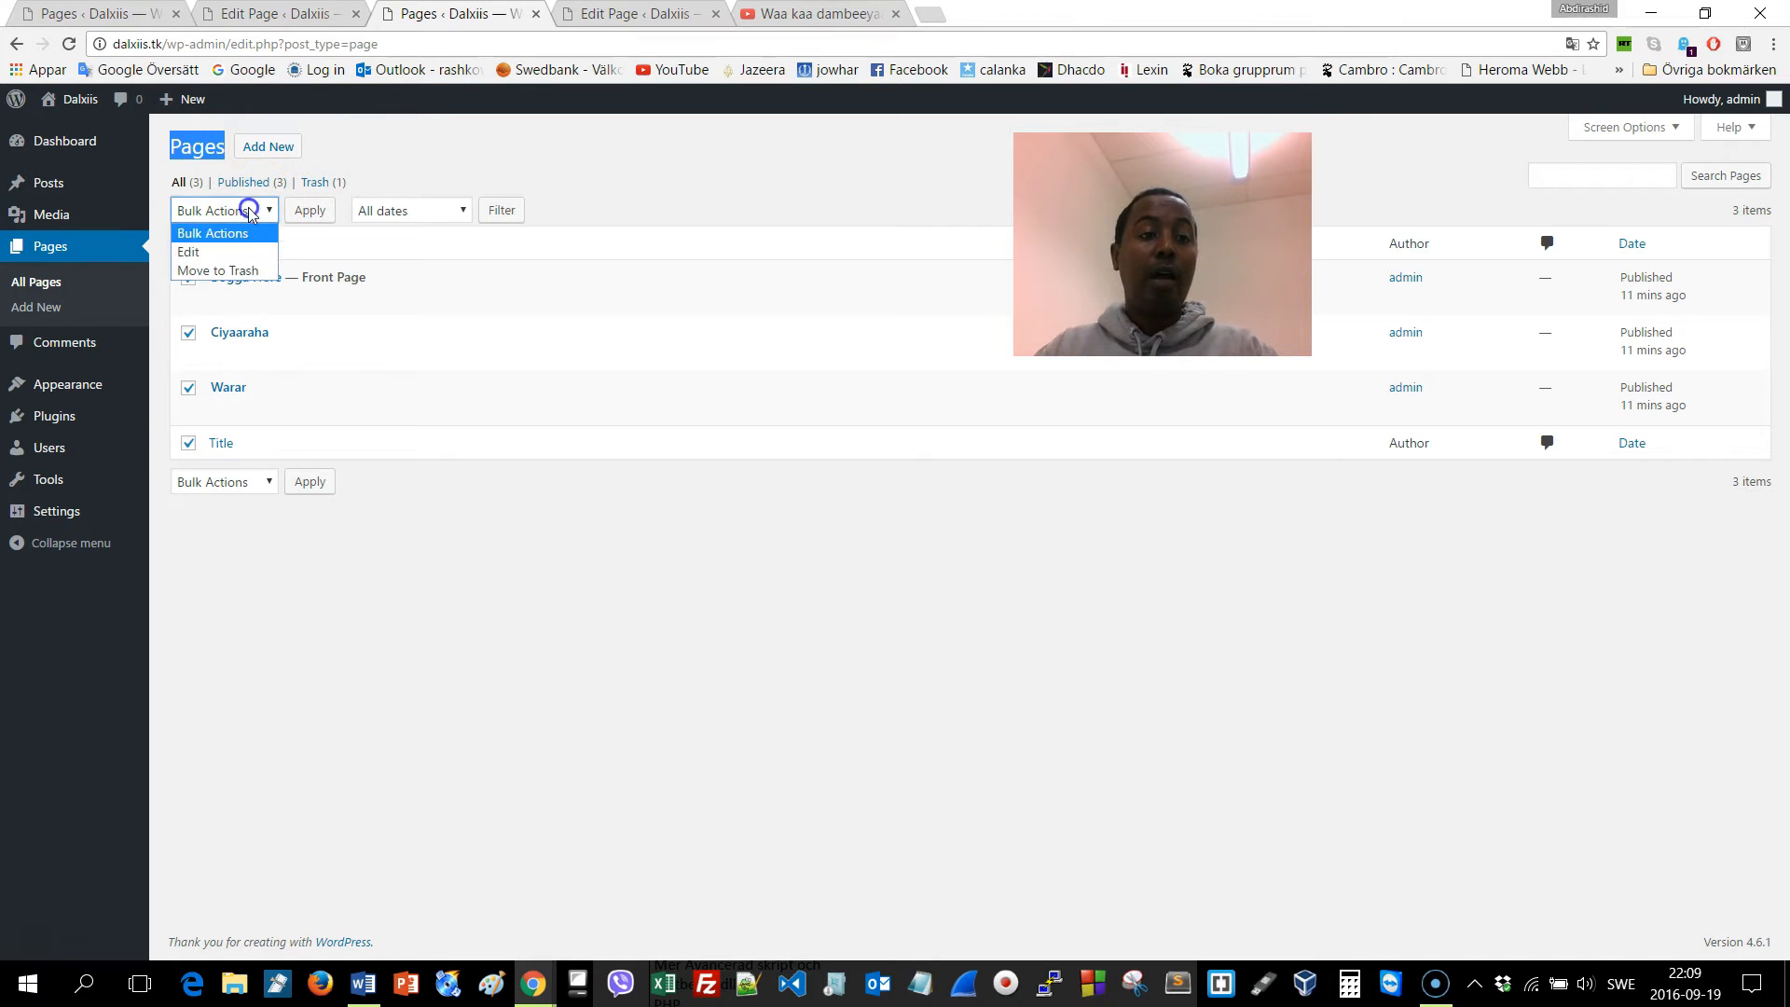
click(234, 270)
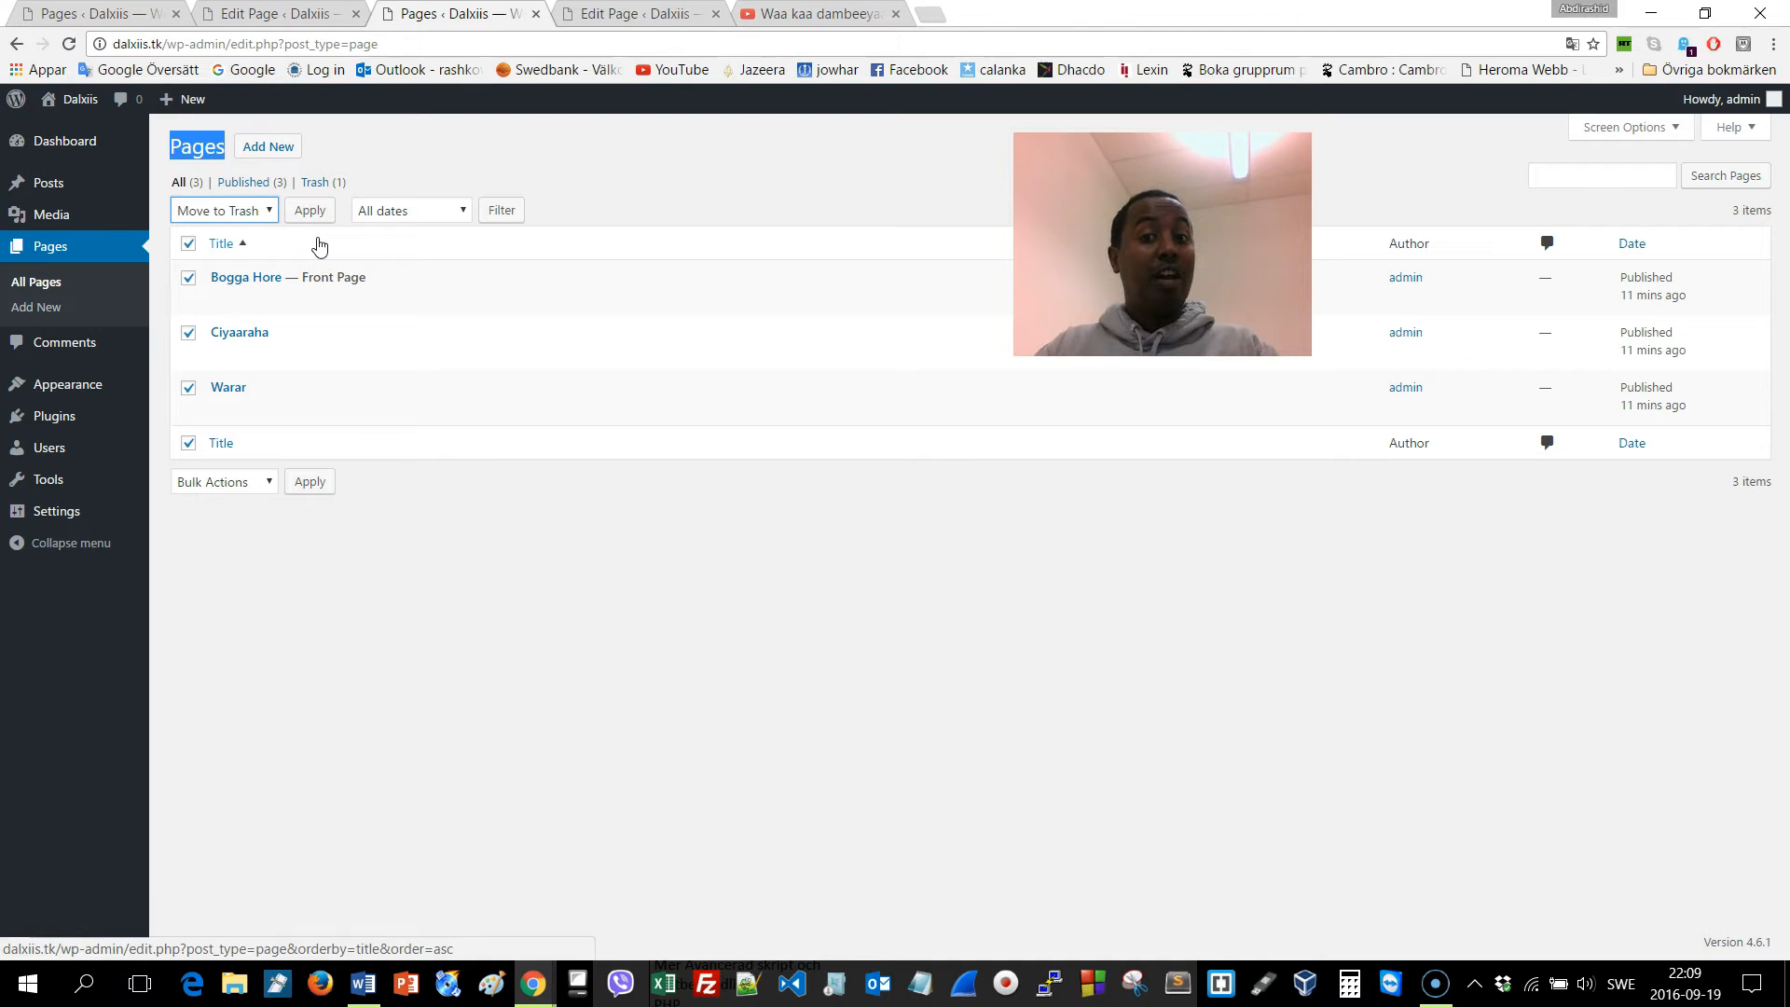
click(257, 211)
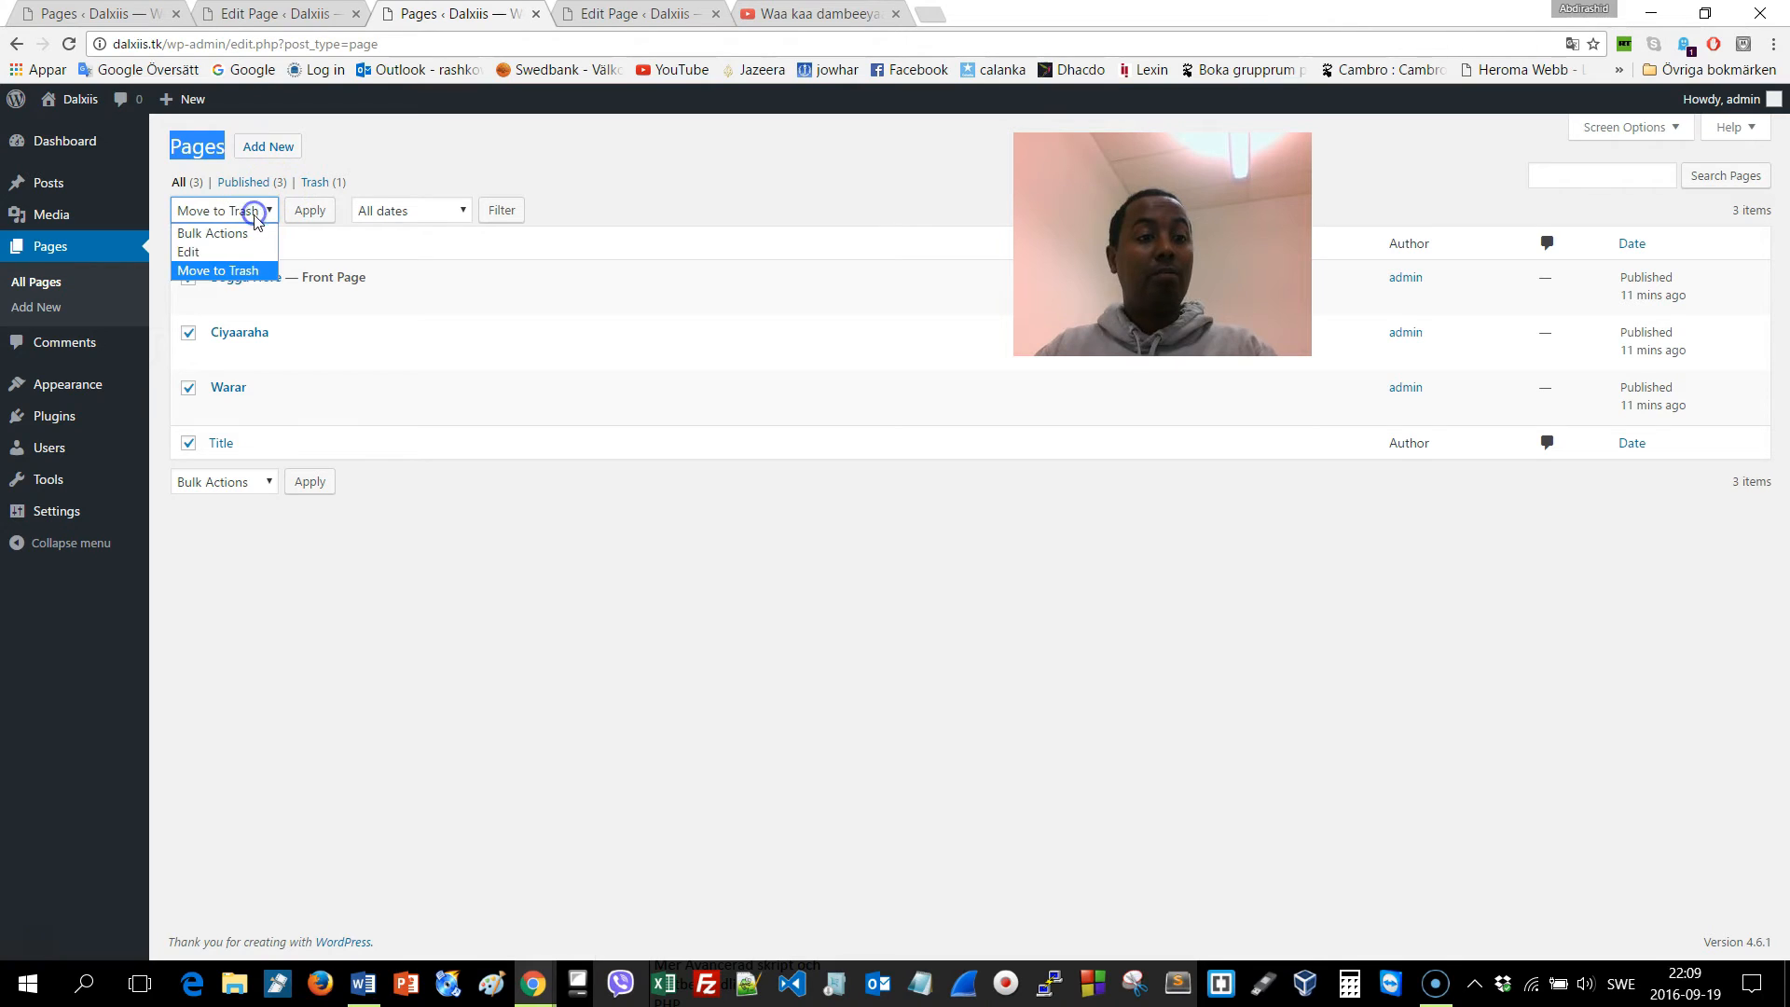
click(233, 270)
click(311, 212)
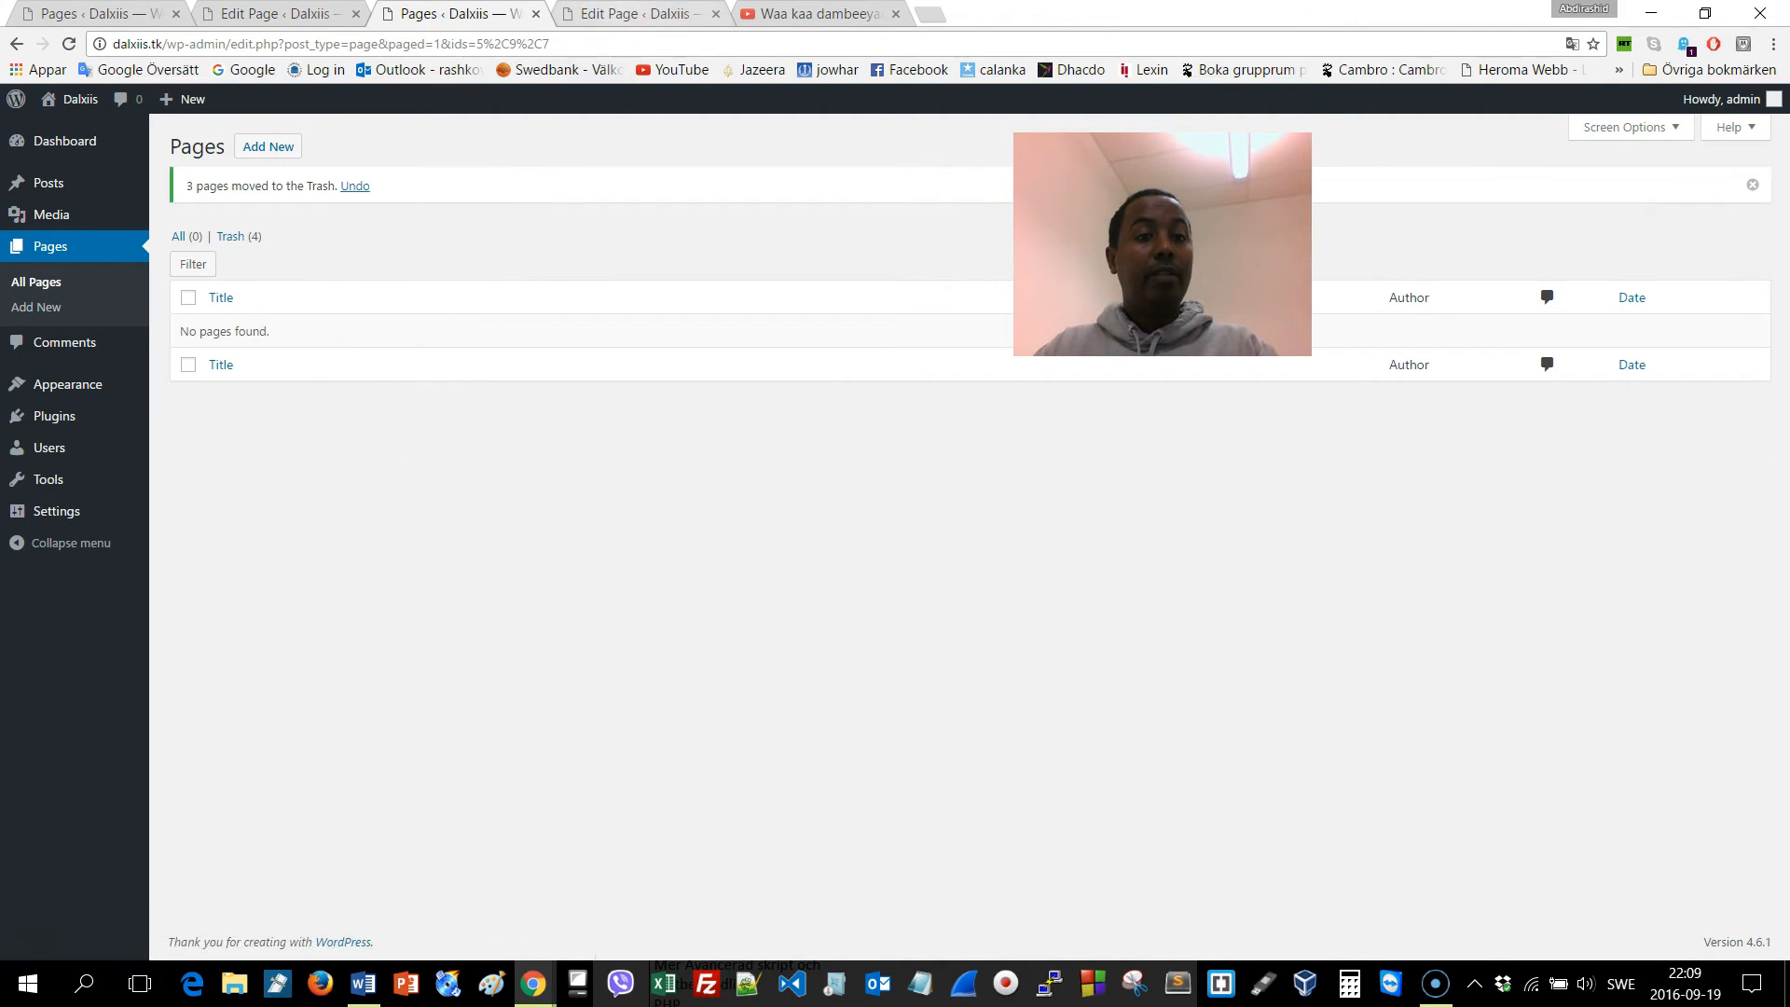
click(619, 17)
click(708, 42)
Load dalxiis.tk and try the Ciyaaraha and Warar links, which now show 'page can't be found'
text(dalxiis.tk)
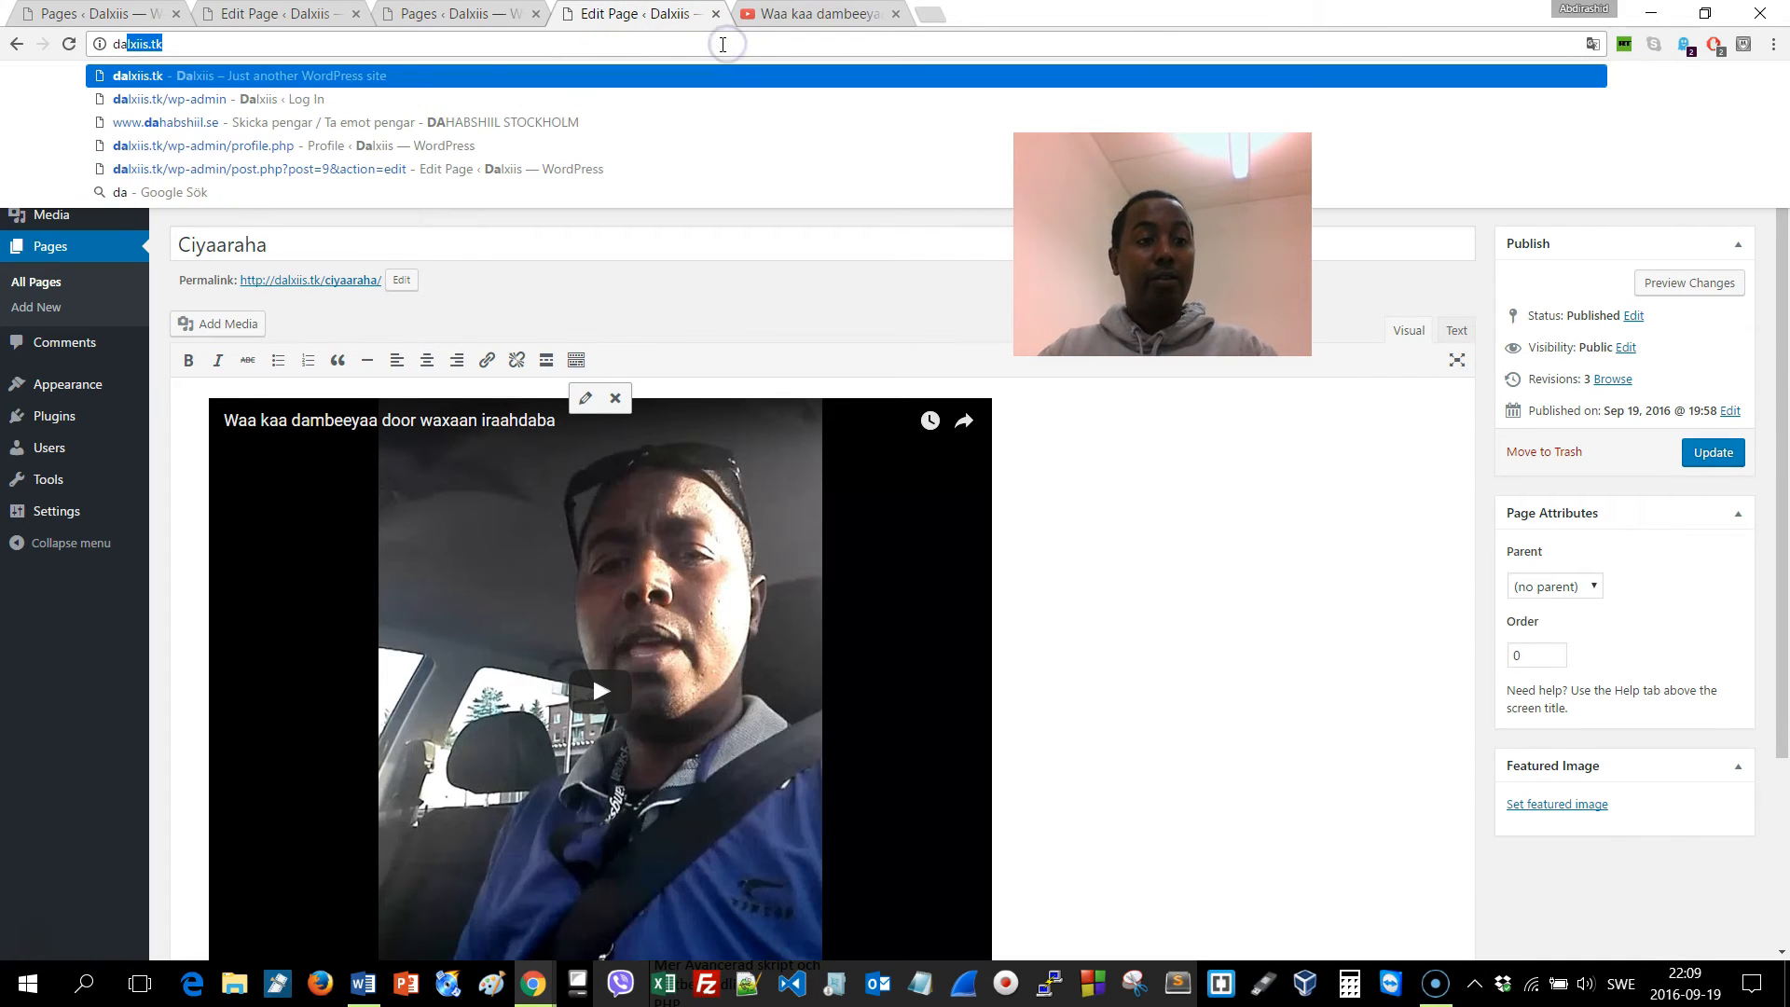
key(Return)
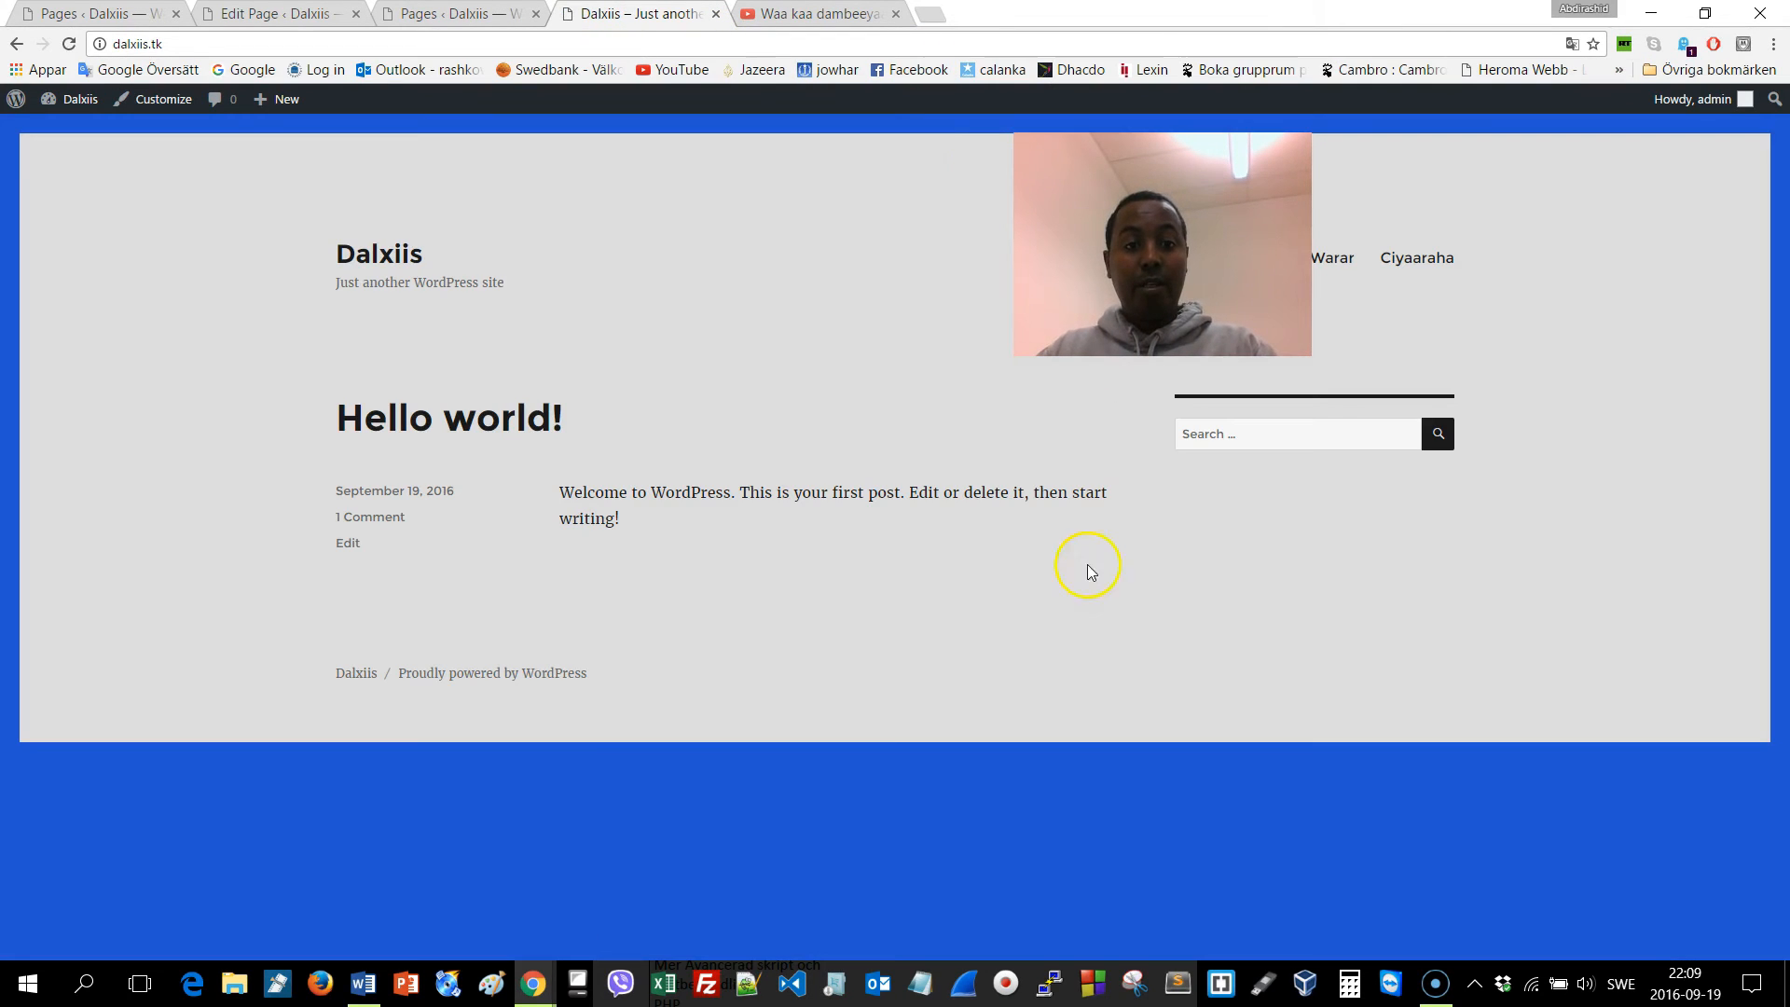
click(1452, 267)
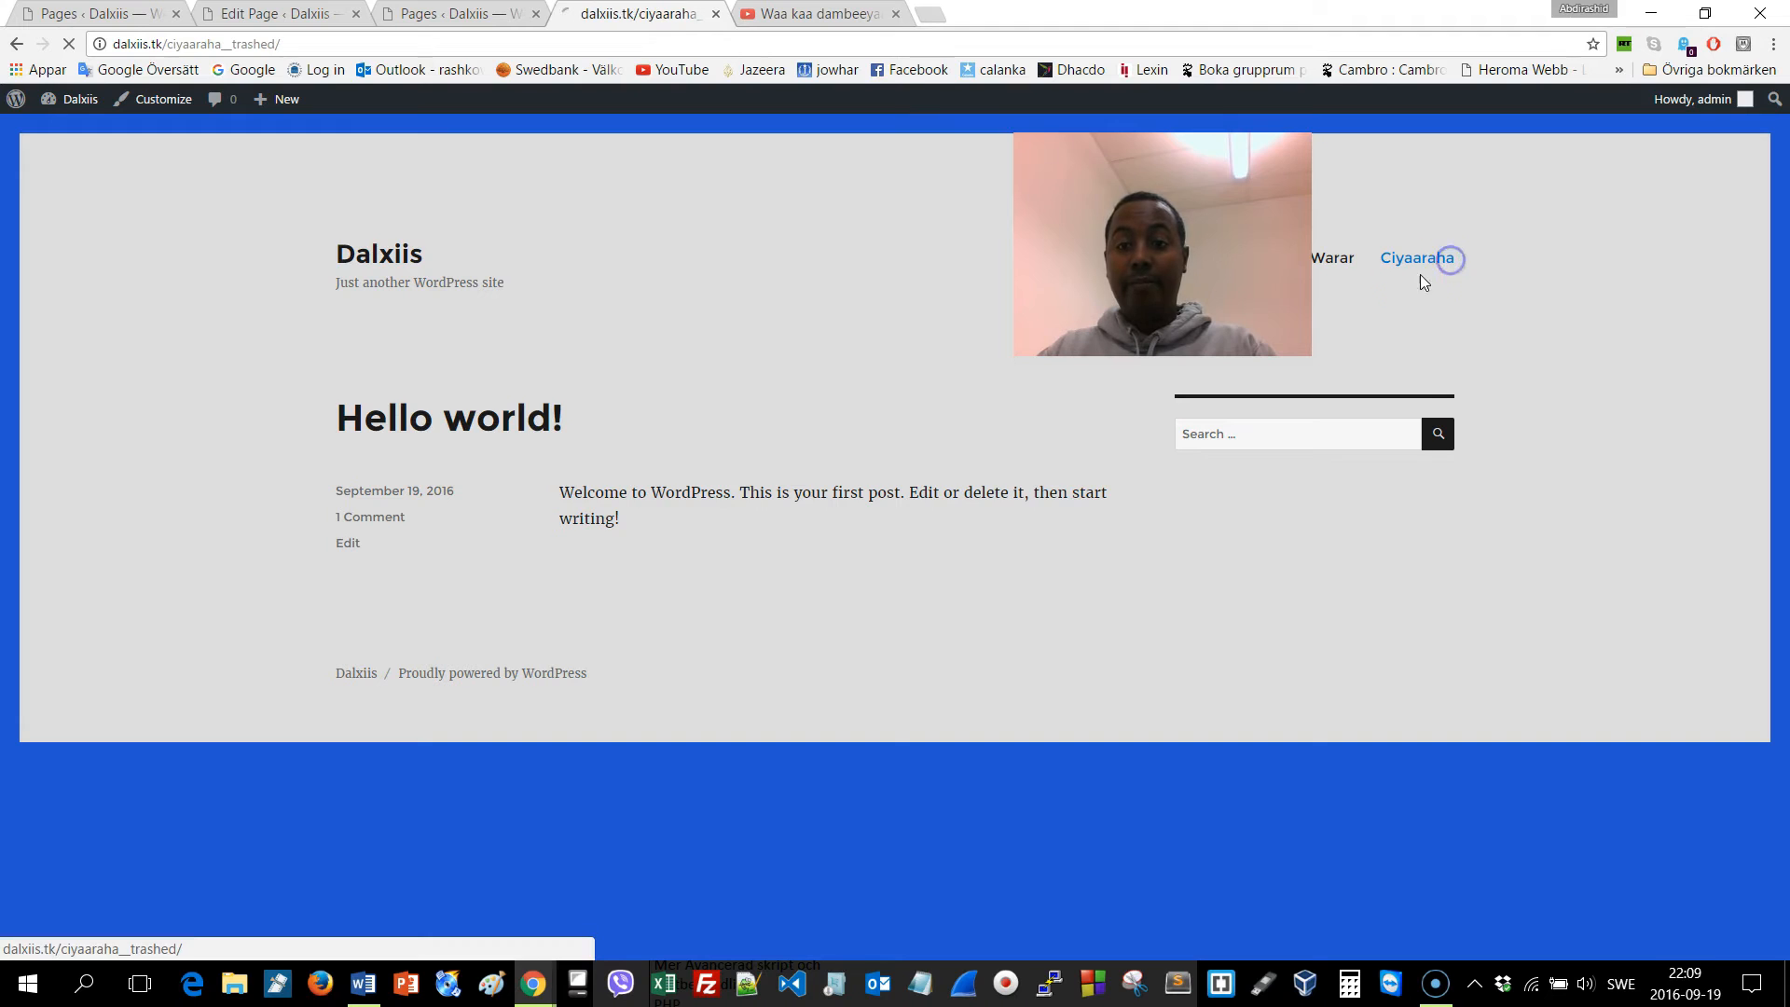
click(1339, 260)
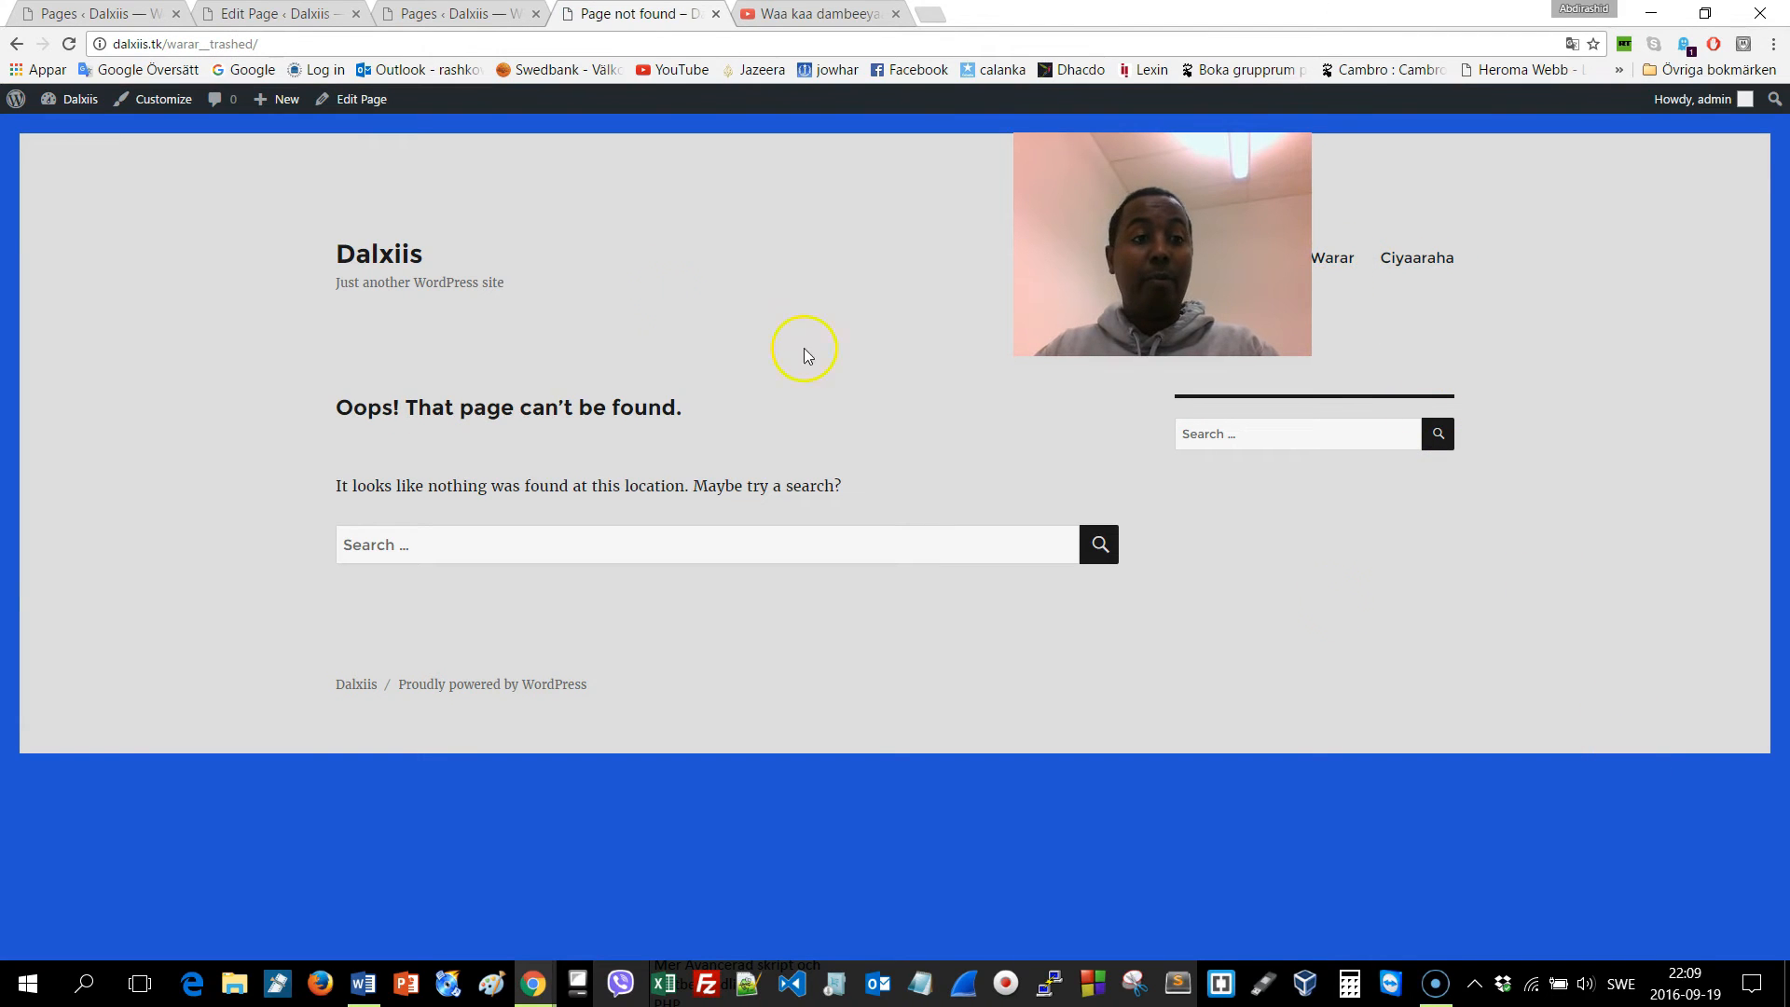